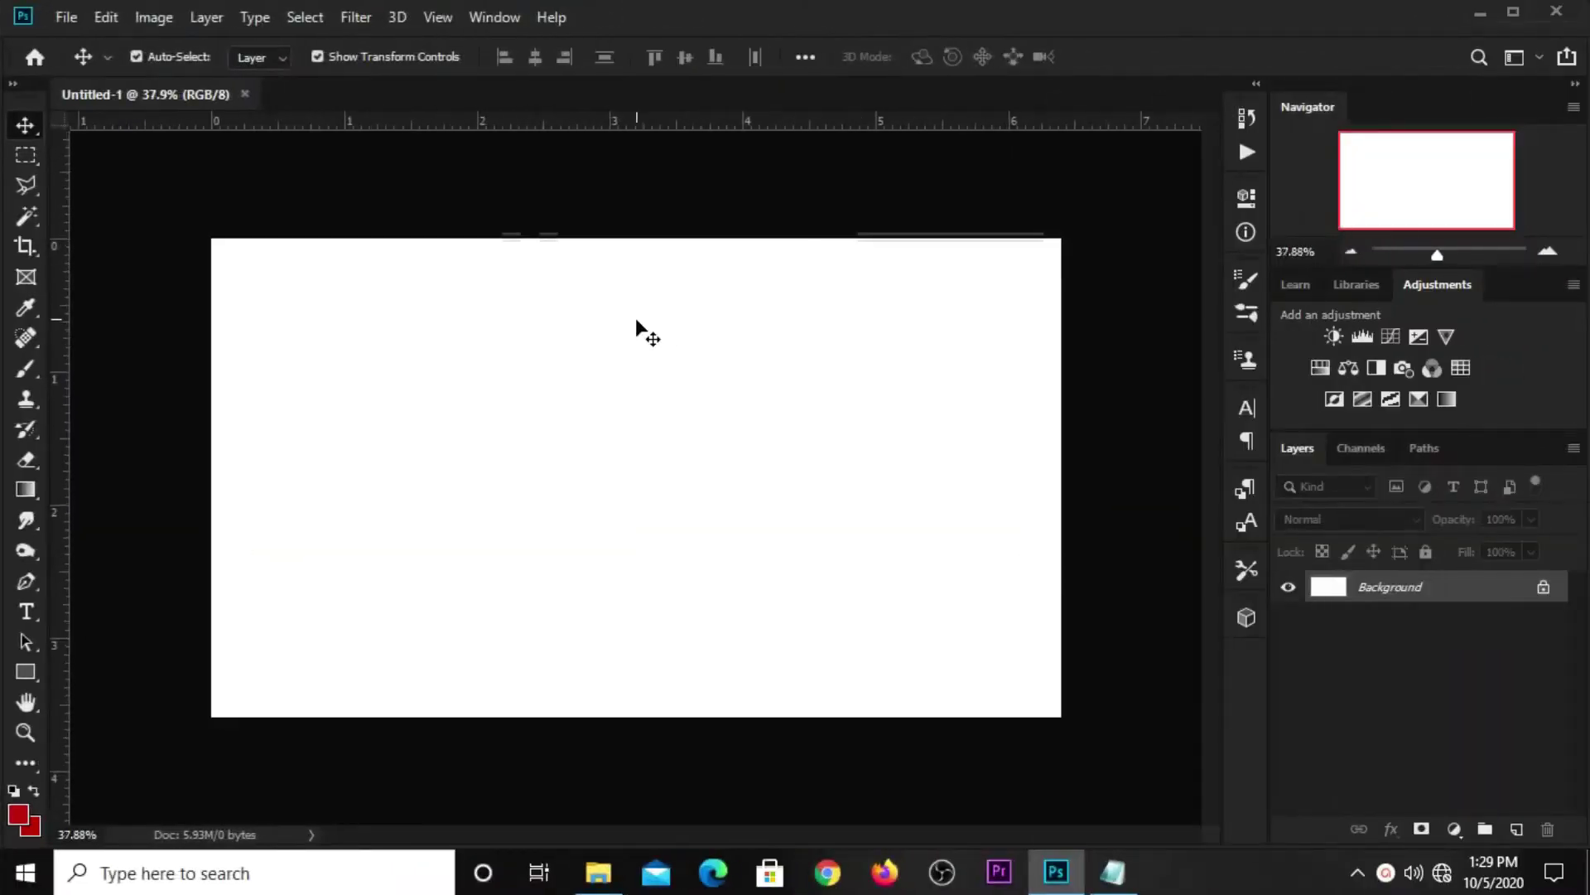
# Step: Review the image size (height 1080, resolution 300) and leave it unchanged
pyautogui.click(164, 18)
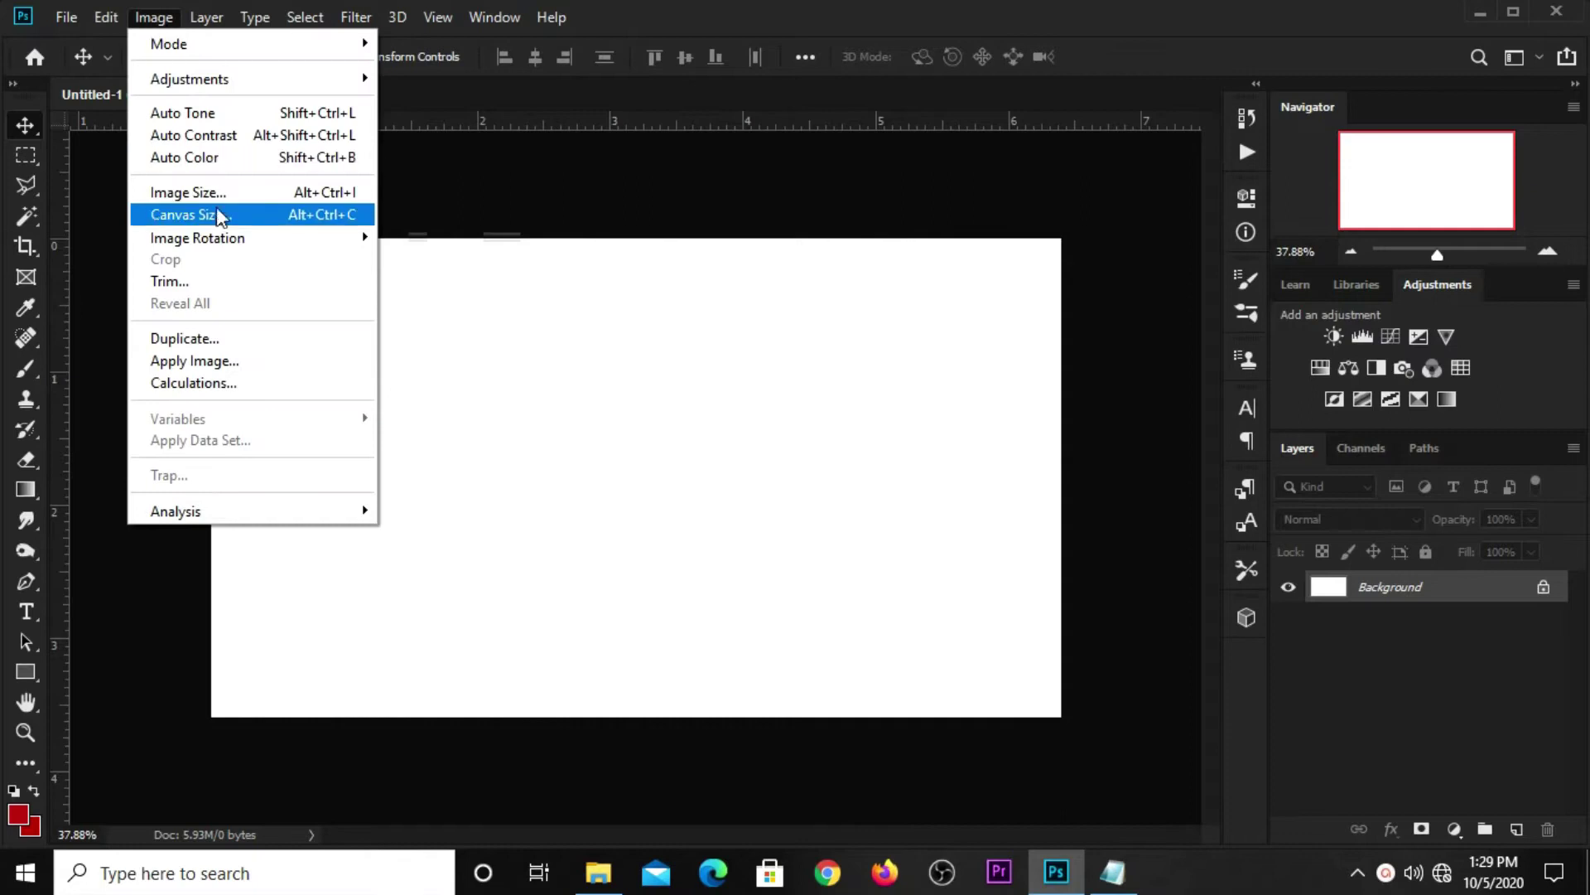
pyautogui.click(242, 196)
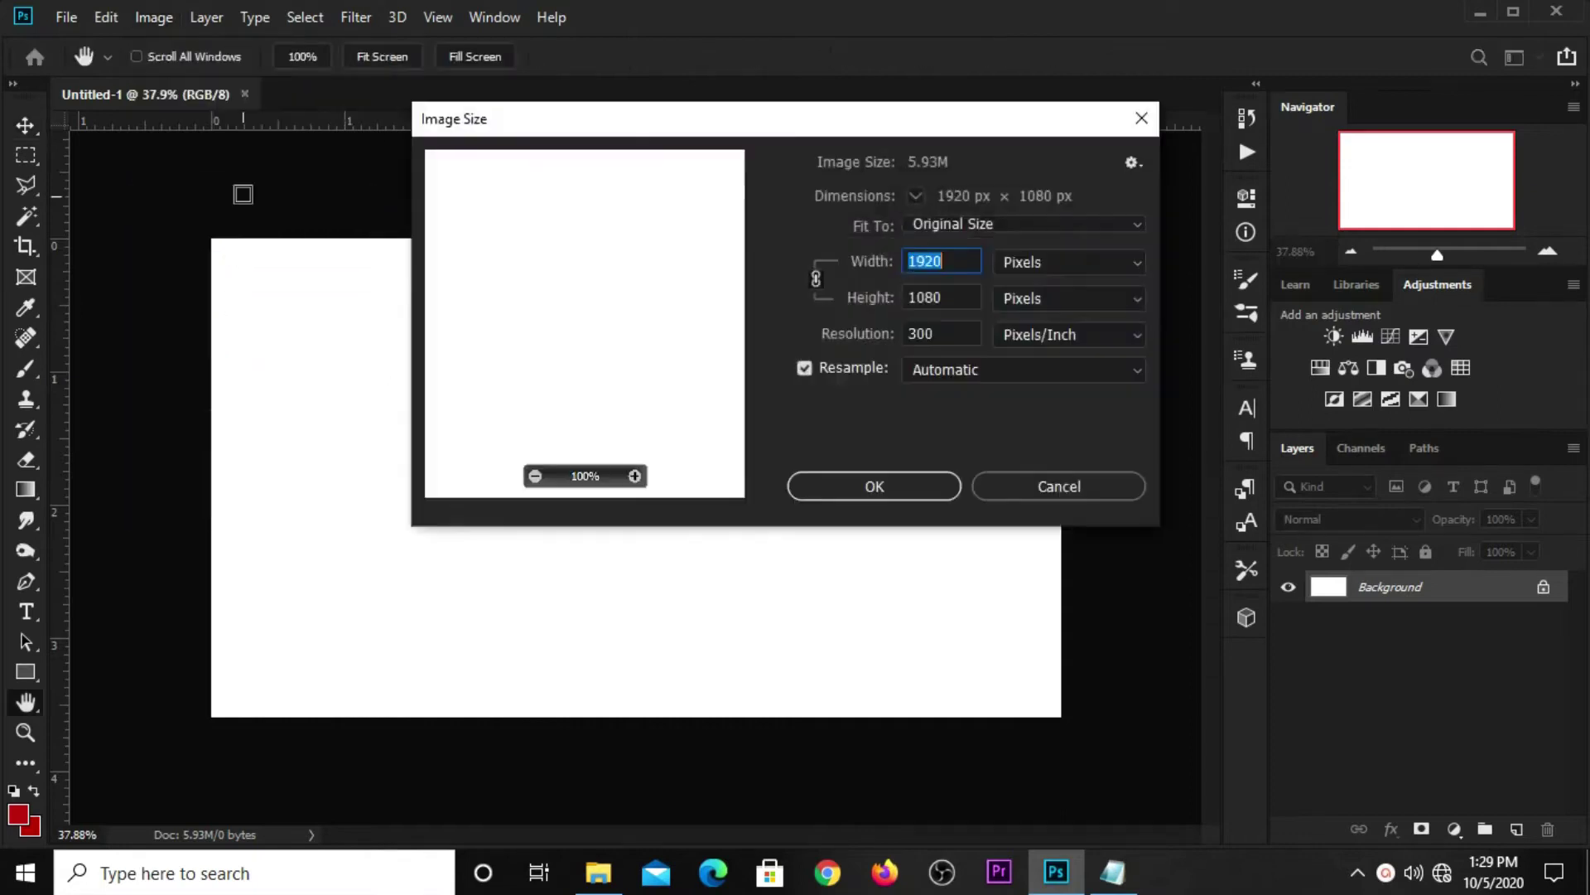
pyautogui.click(878, 300)
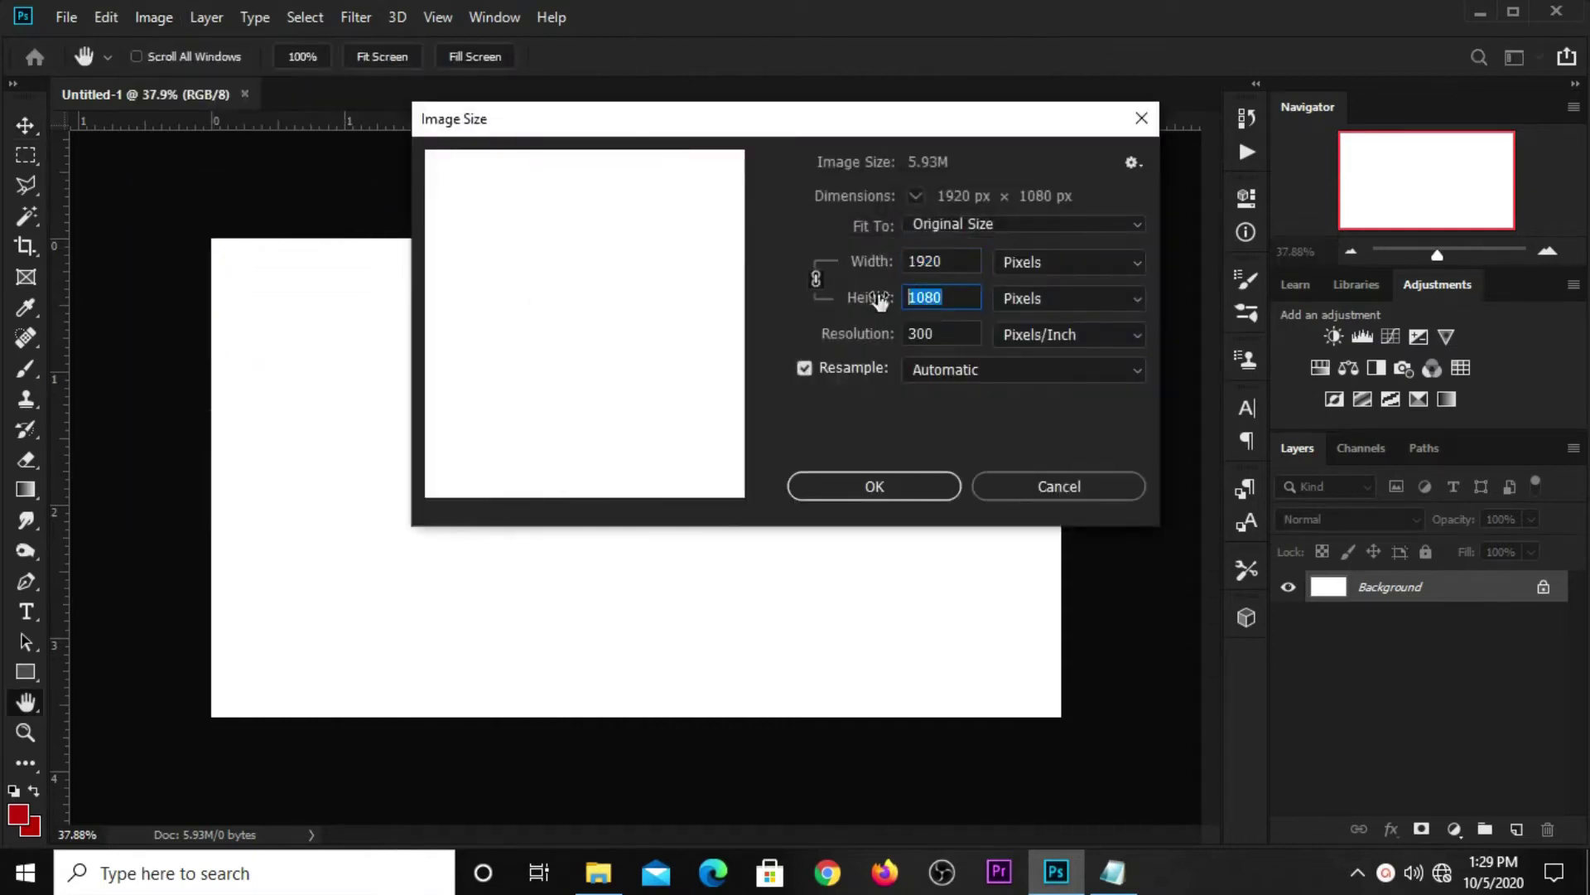
pyautogui.click(953, 334)
pyautogui.click(885, 488)
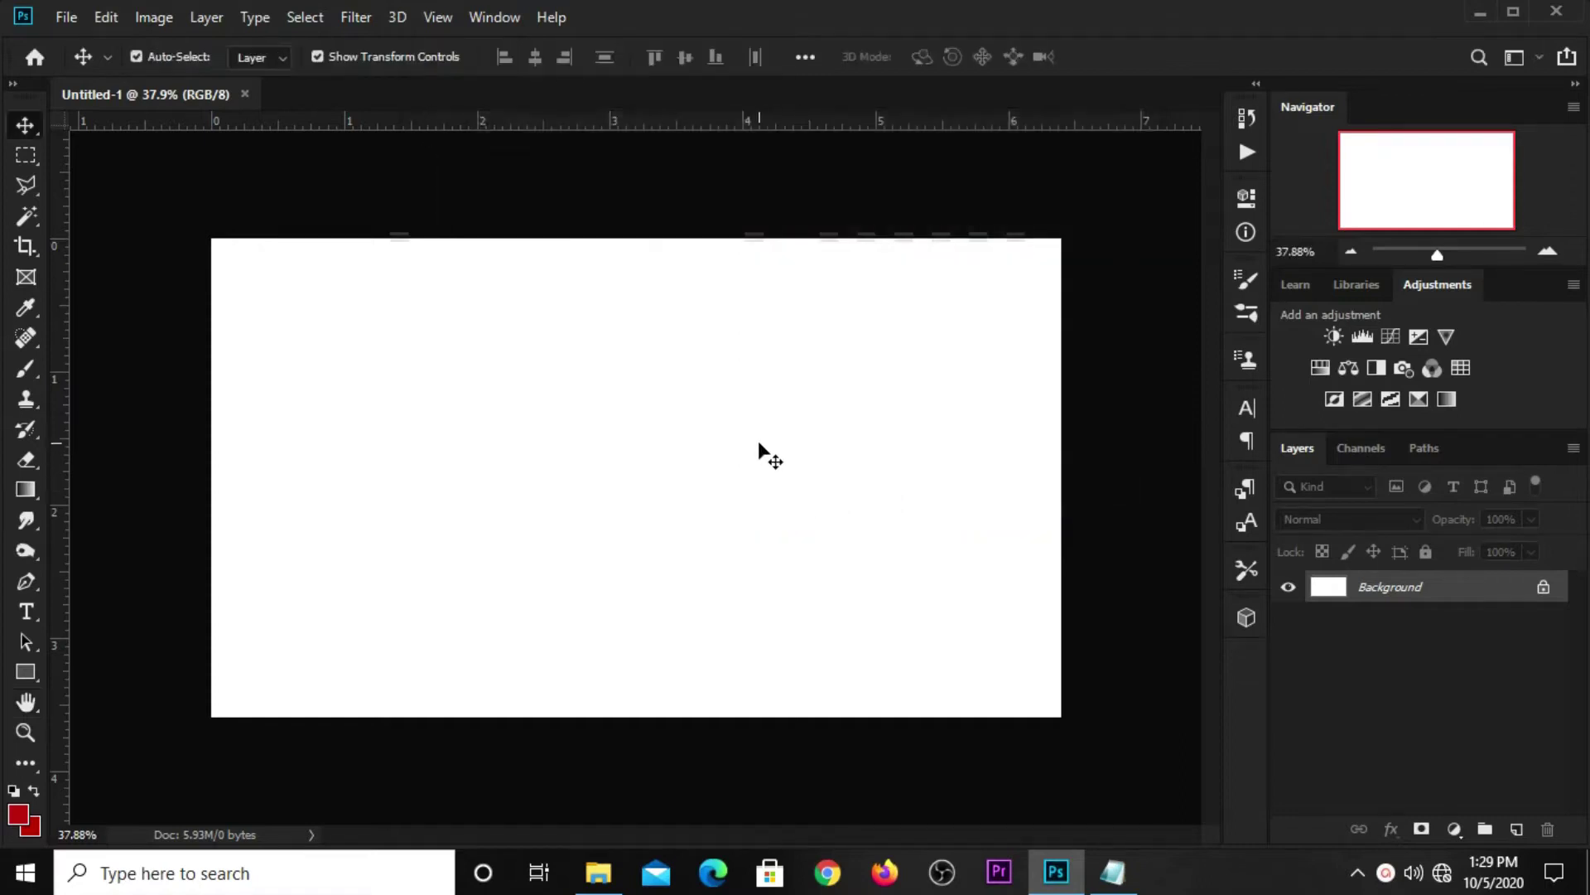
pyautogui.scroll(-1, 757, 444)
# Step: Add a new guide layout with 3 columns and 1 row
pyautogui.click(430, 20)
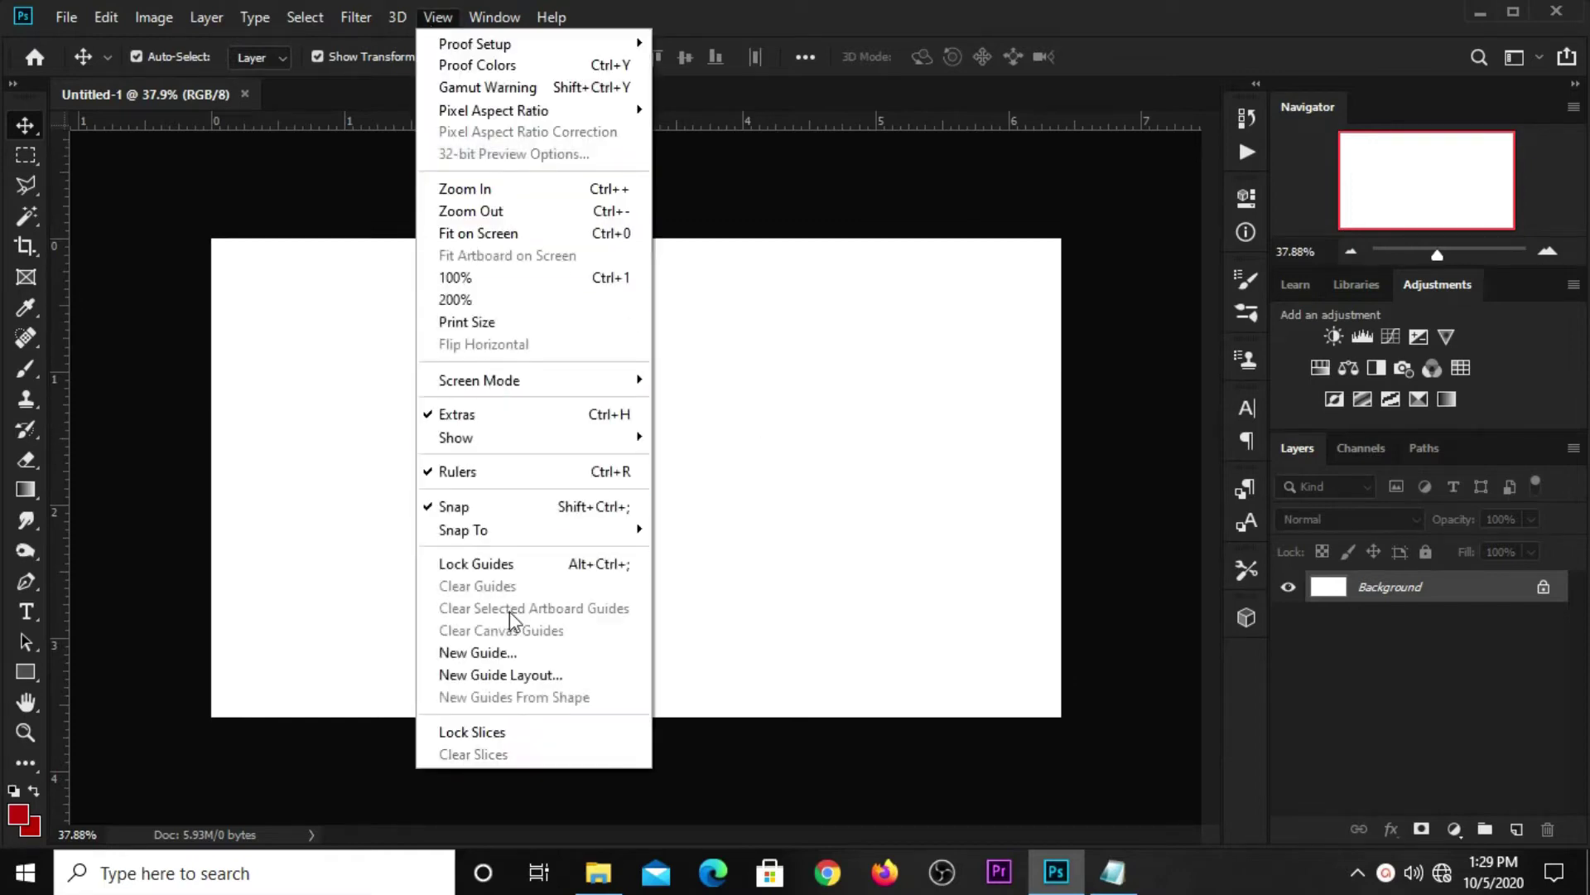
pyautogui.click(515, 675)
pyautogui.click(932, 499)
pyautogui.click(1058, 495)
pyautogui.click(967, 563)
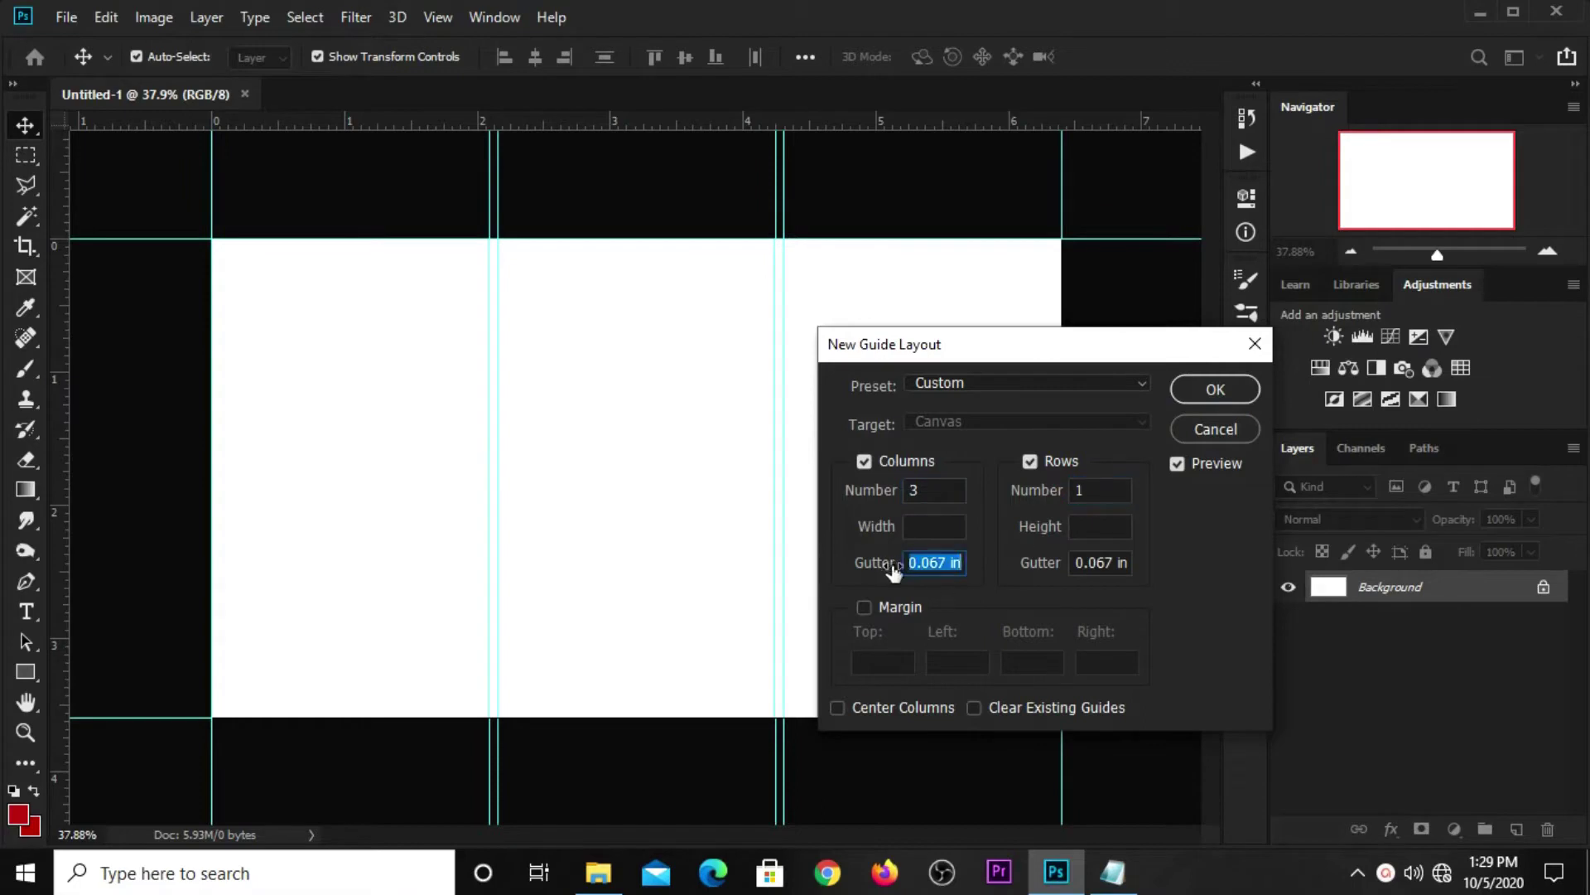
pyautogui.click(1117, 567)
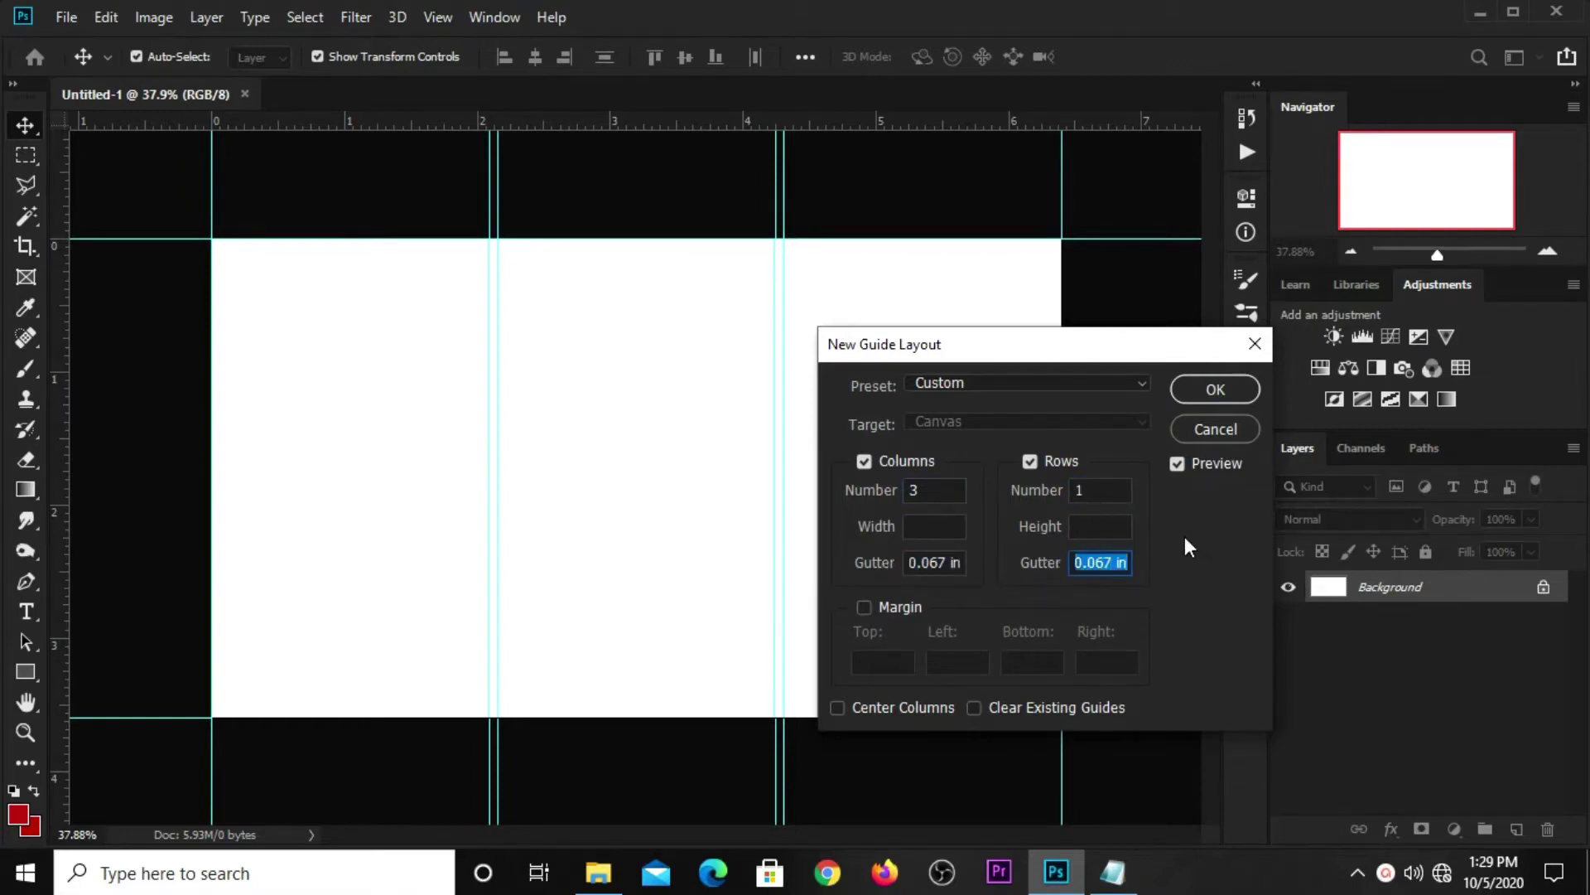
pyautogui.click(1211, 390)
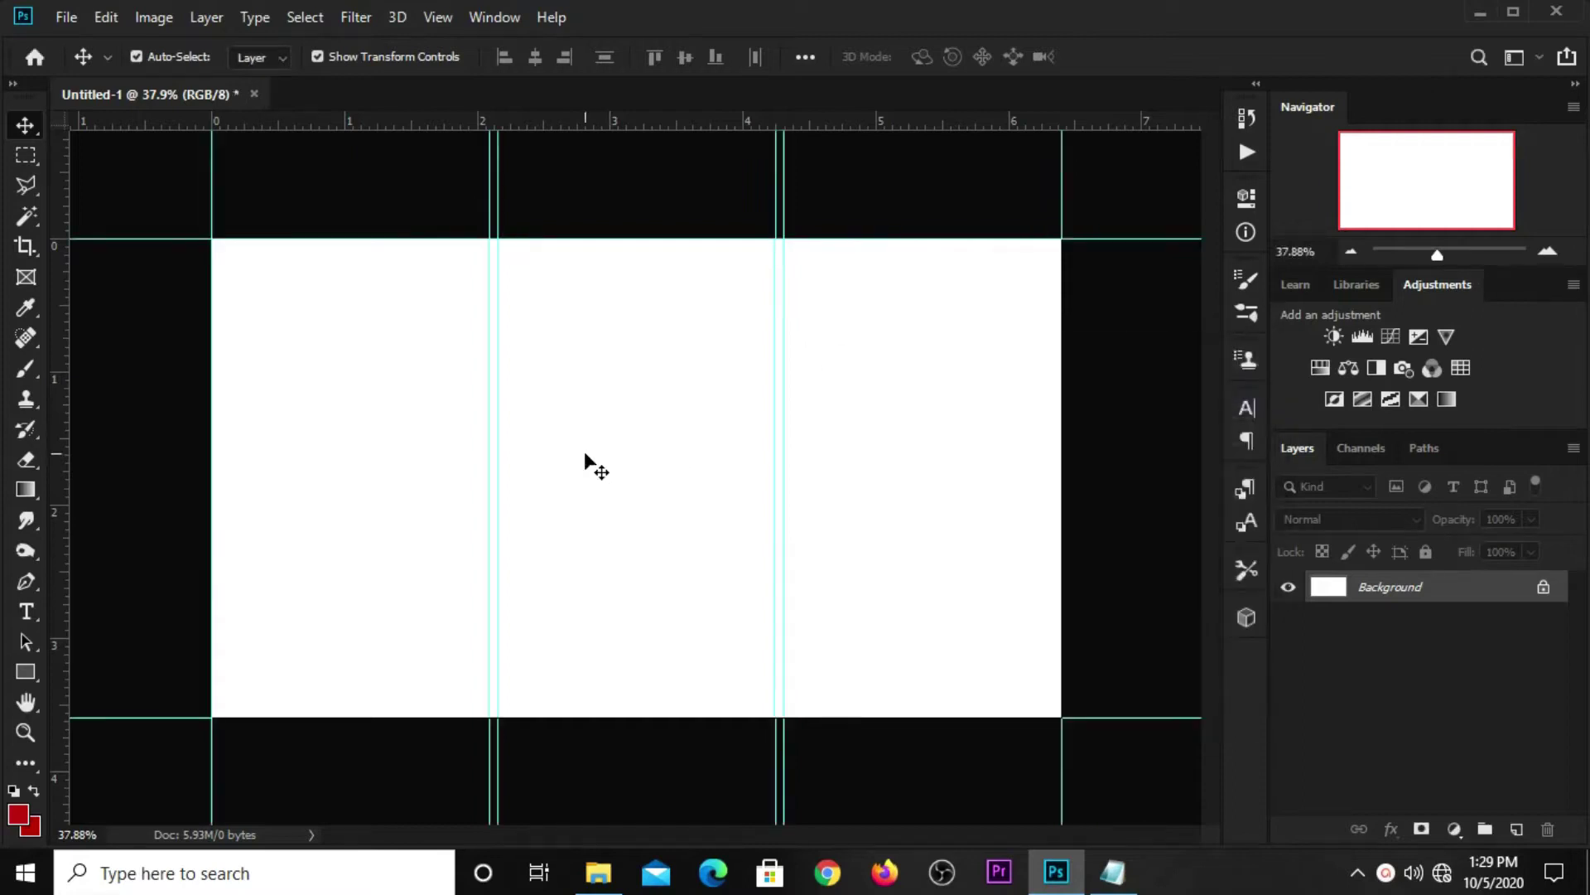
# Step: Remove the doubled gutter guides at both column dividers
pyautogui.scroll(1, 585, 454)
pyautogui.scroll(1, 585, 454)
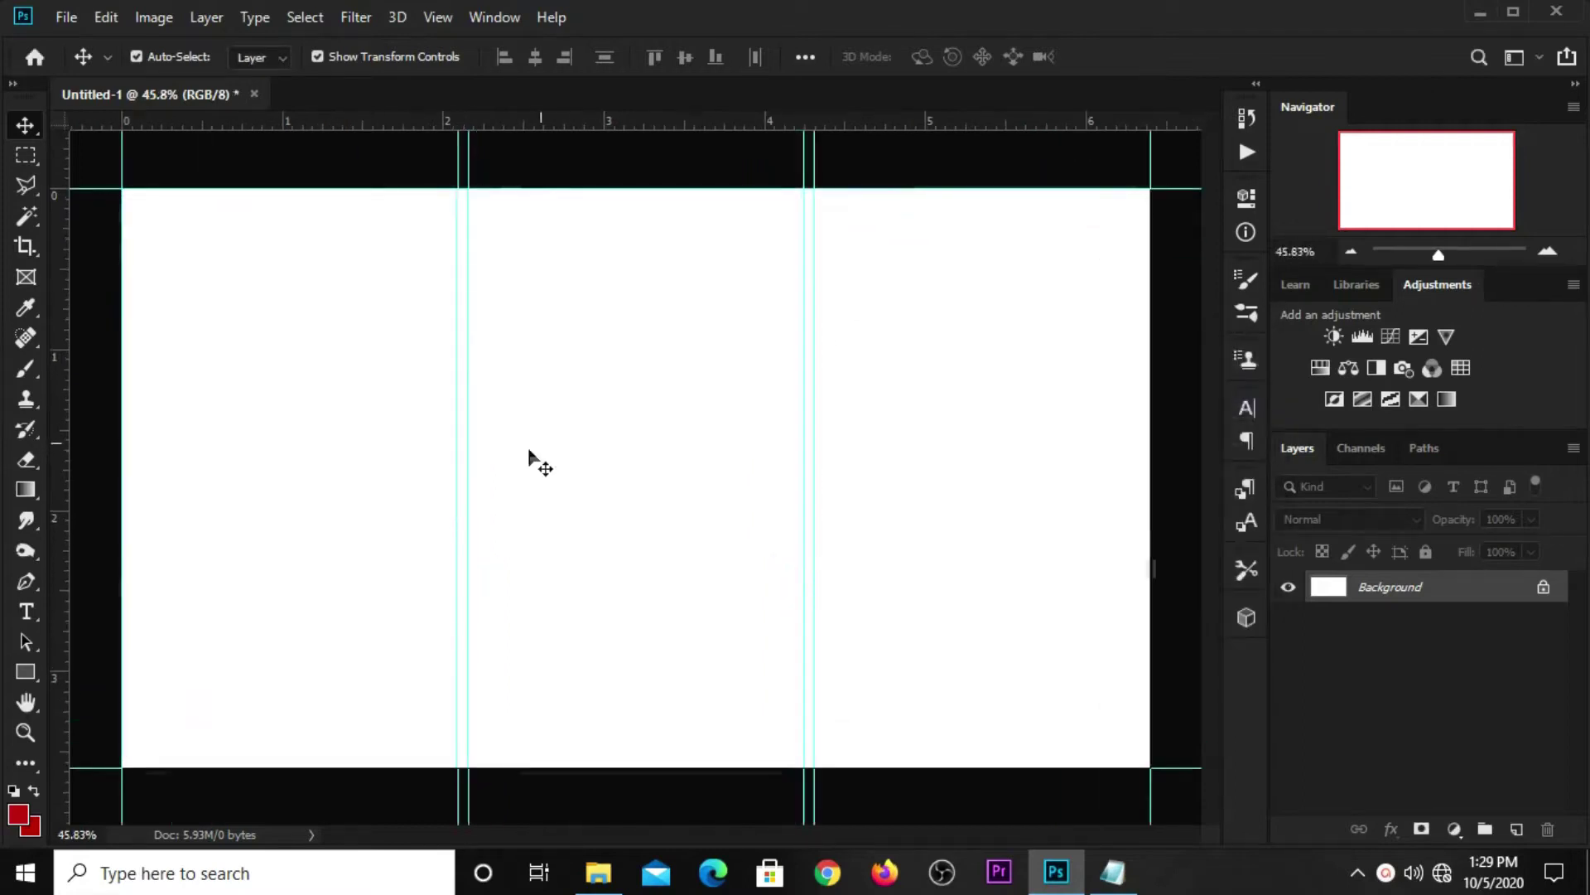
pyautogui.moveTo(468, 522); pyautogui.dragTo(62, 545)
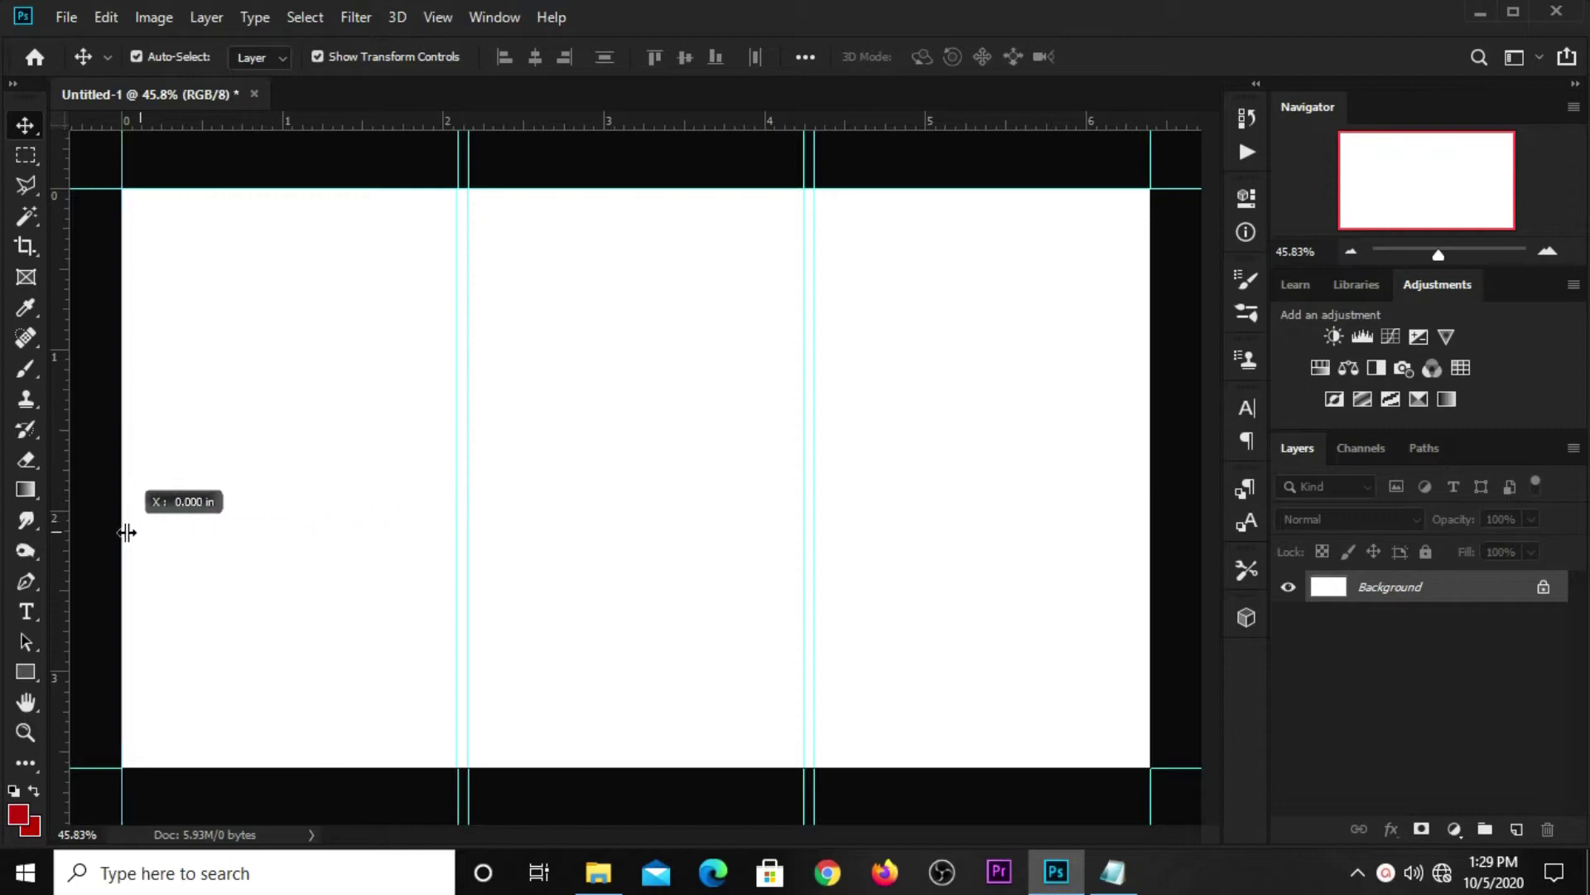
pyautogui.moveTo(803, 528); pyautogui.dragTo(50, 553)
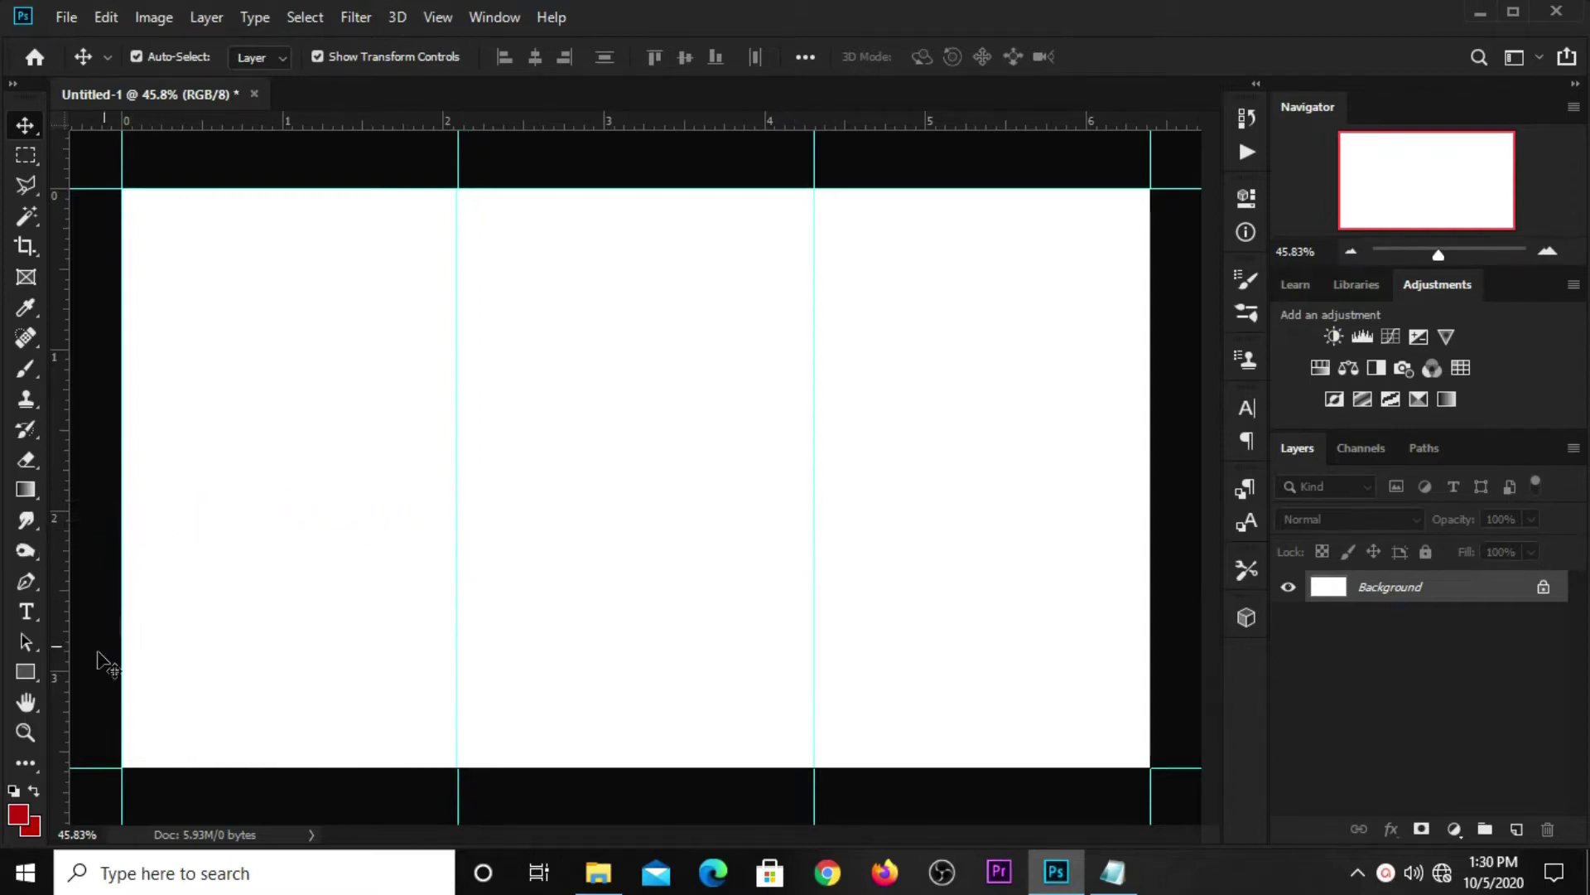
# Step: Draw a thin 276 × 10 px bar filled #b71819, starting at the left column guide
pyautogui.click(25, 671)
pyautogui.click(290, 667)
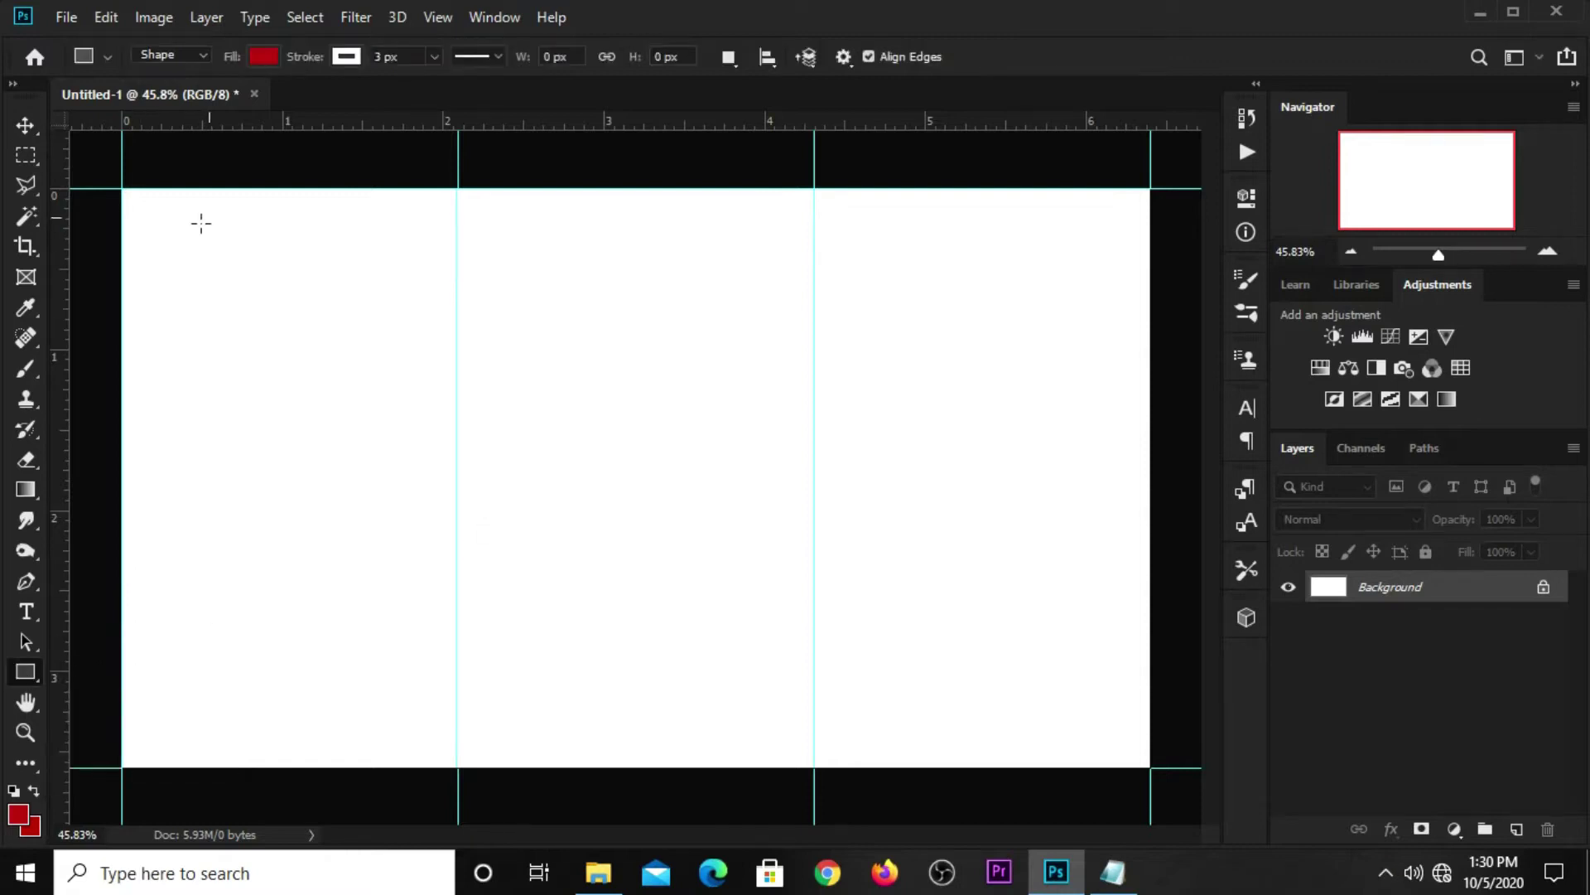
pyautogui.click(265, 58)
pyautogui.click(373, 101)
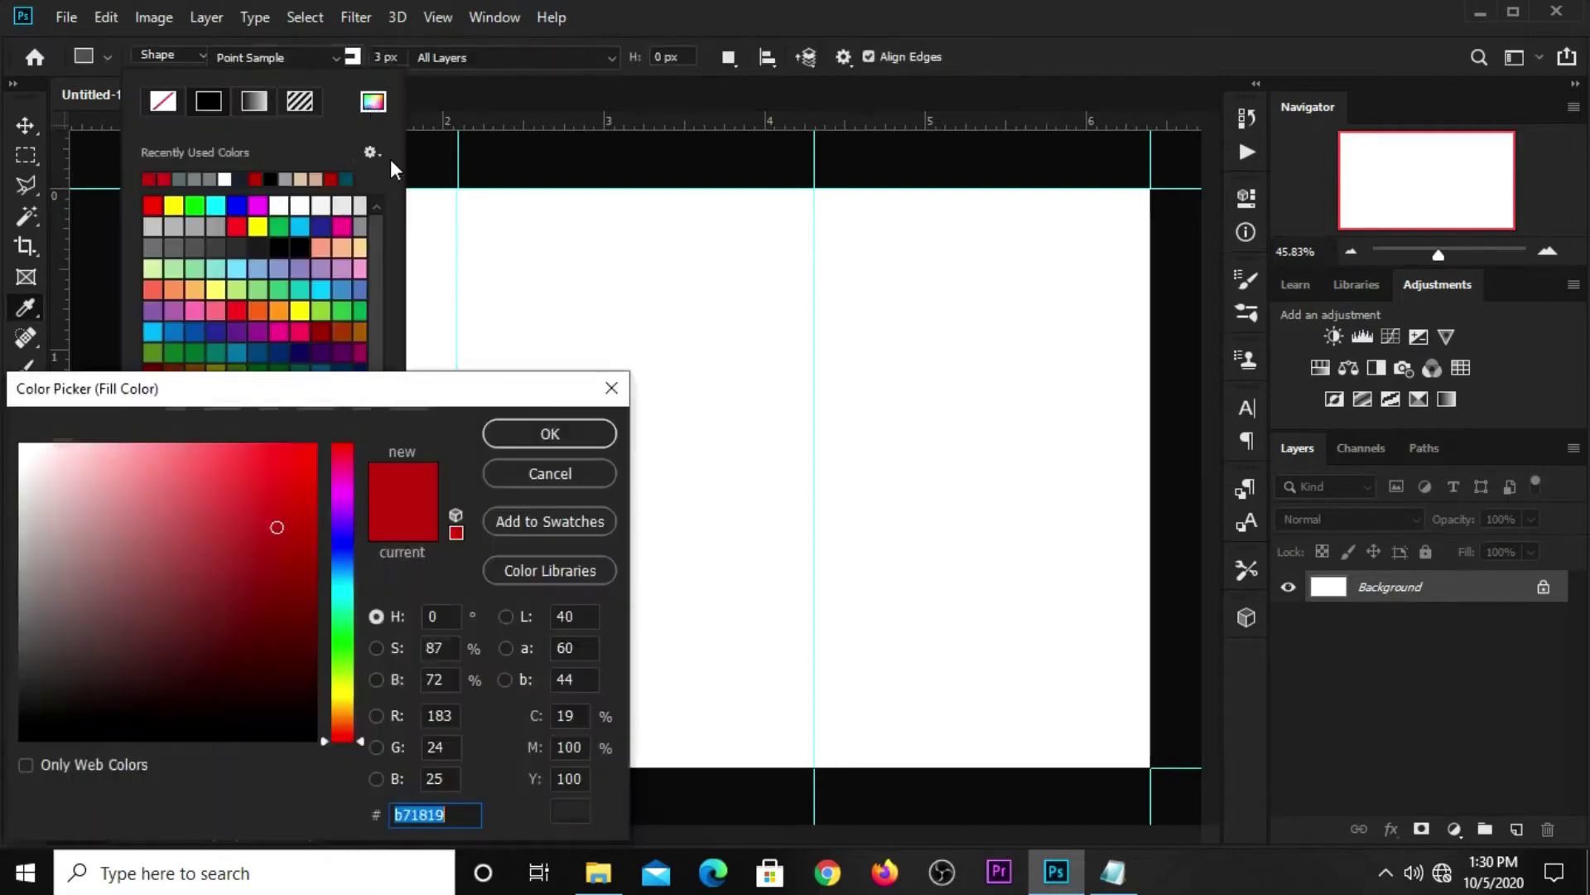
pyautogui.click(549, 433)
pyautogui.click(1032, 53)
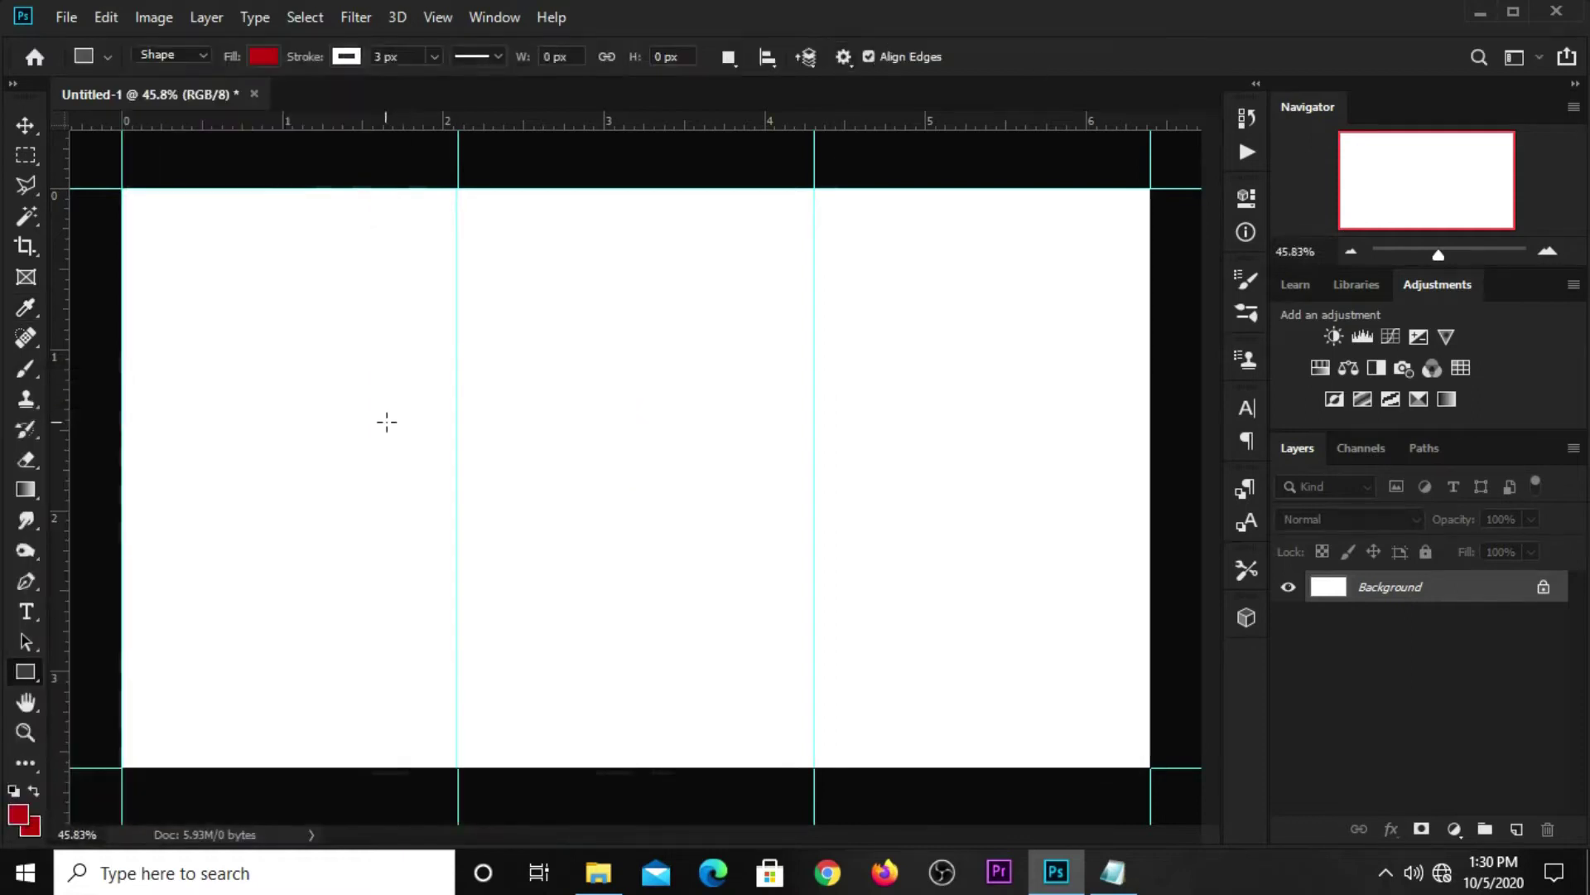
pyautogui.scroll(1, 479, 480)
pyautogui.moveTo(435, 448); pyautogui.dragTo(618, 457)
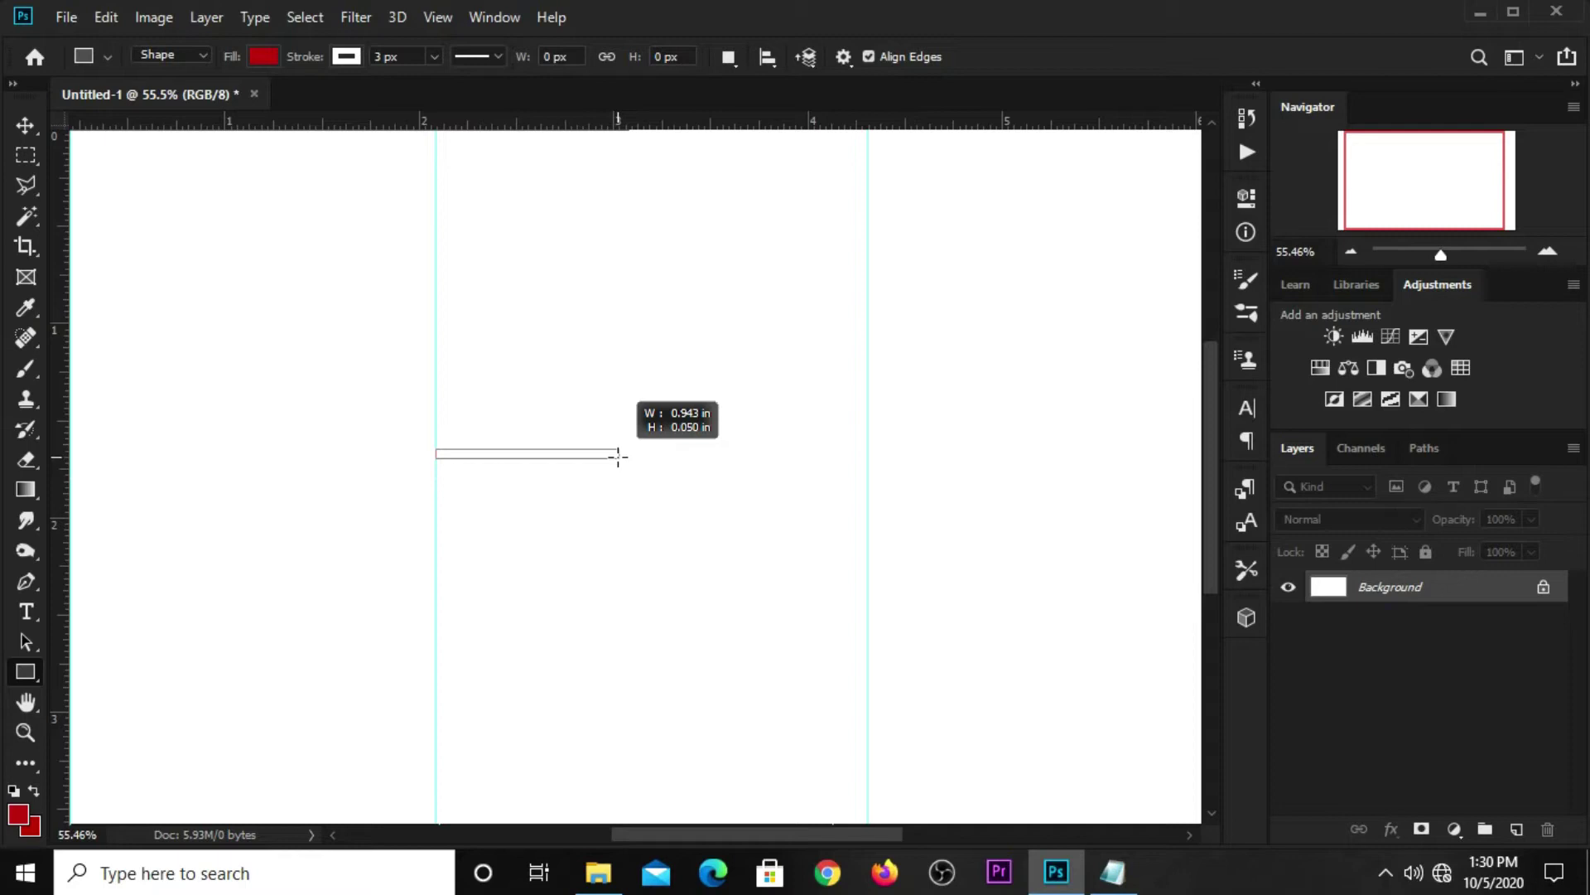
pyautogui.moveTo(618, 456); pyautogui.dragTo(614, 452)
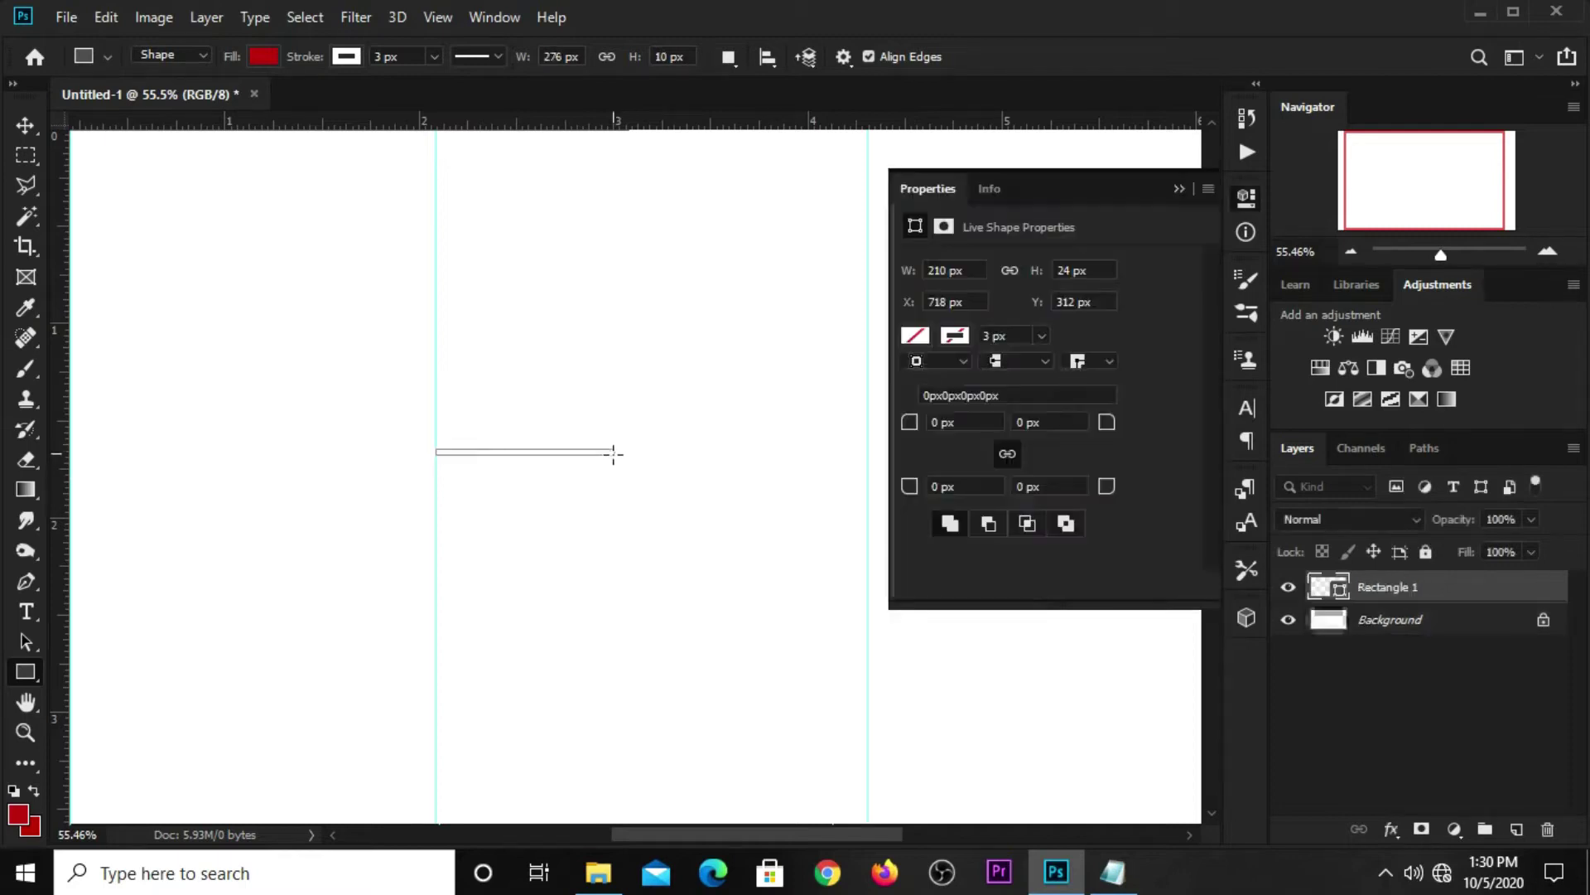
# Step: Set the red bar's stroke to none
pyautogui.click(955, 335)
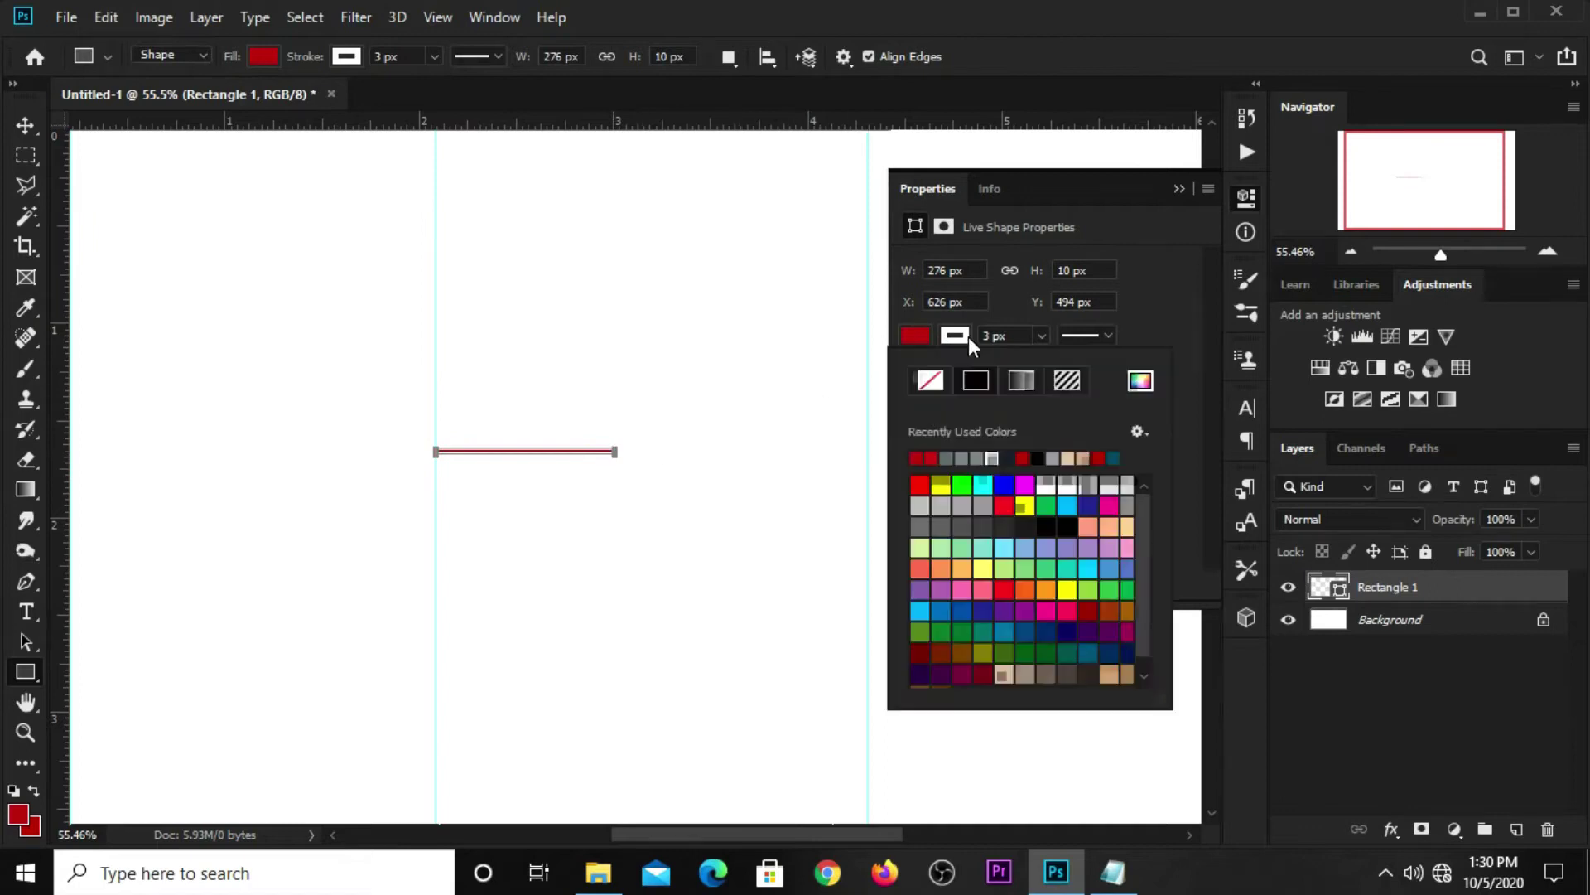
pyautogui.click(930, 380)
pyautogui.click(1169, 298)
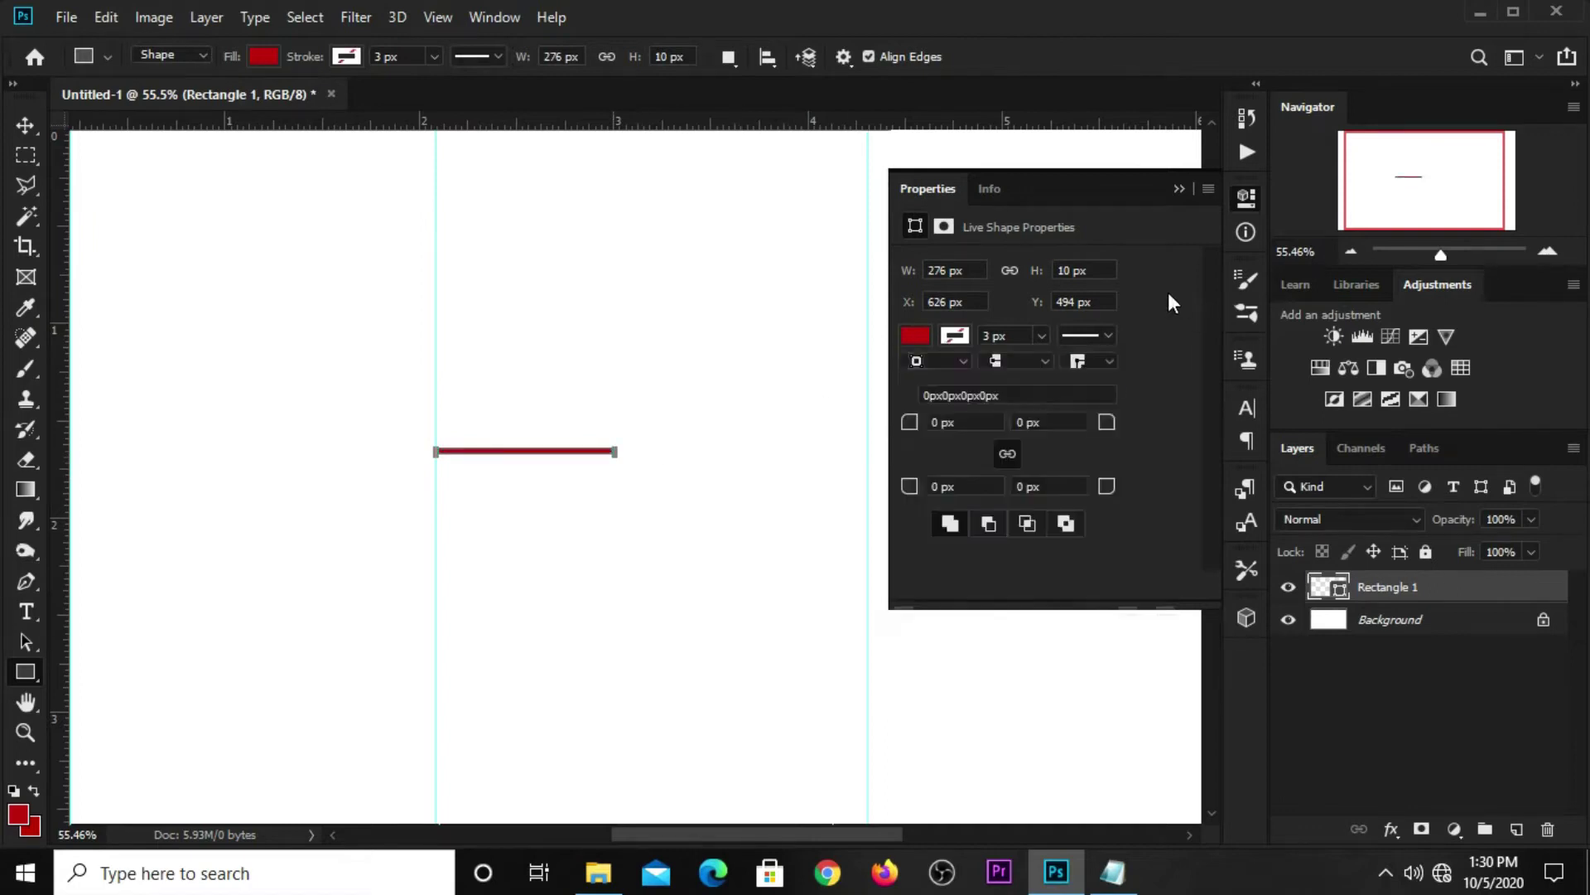
pyautogui.click(1178, 189)
pyautogui.scroll(1, 542, 411)
pyautogui.scroll(2, 543, 411)
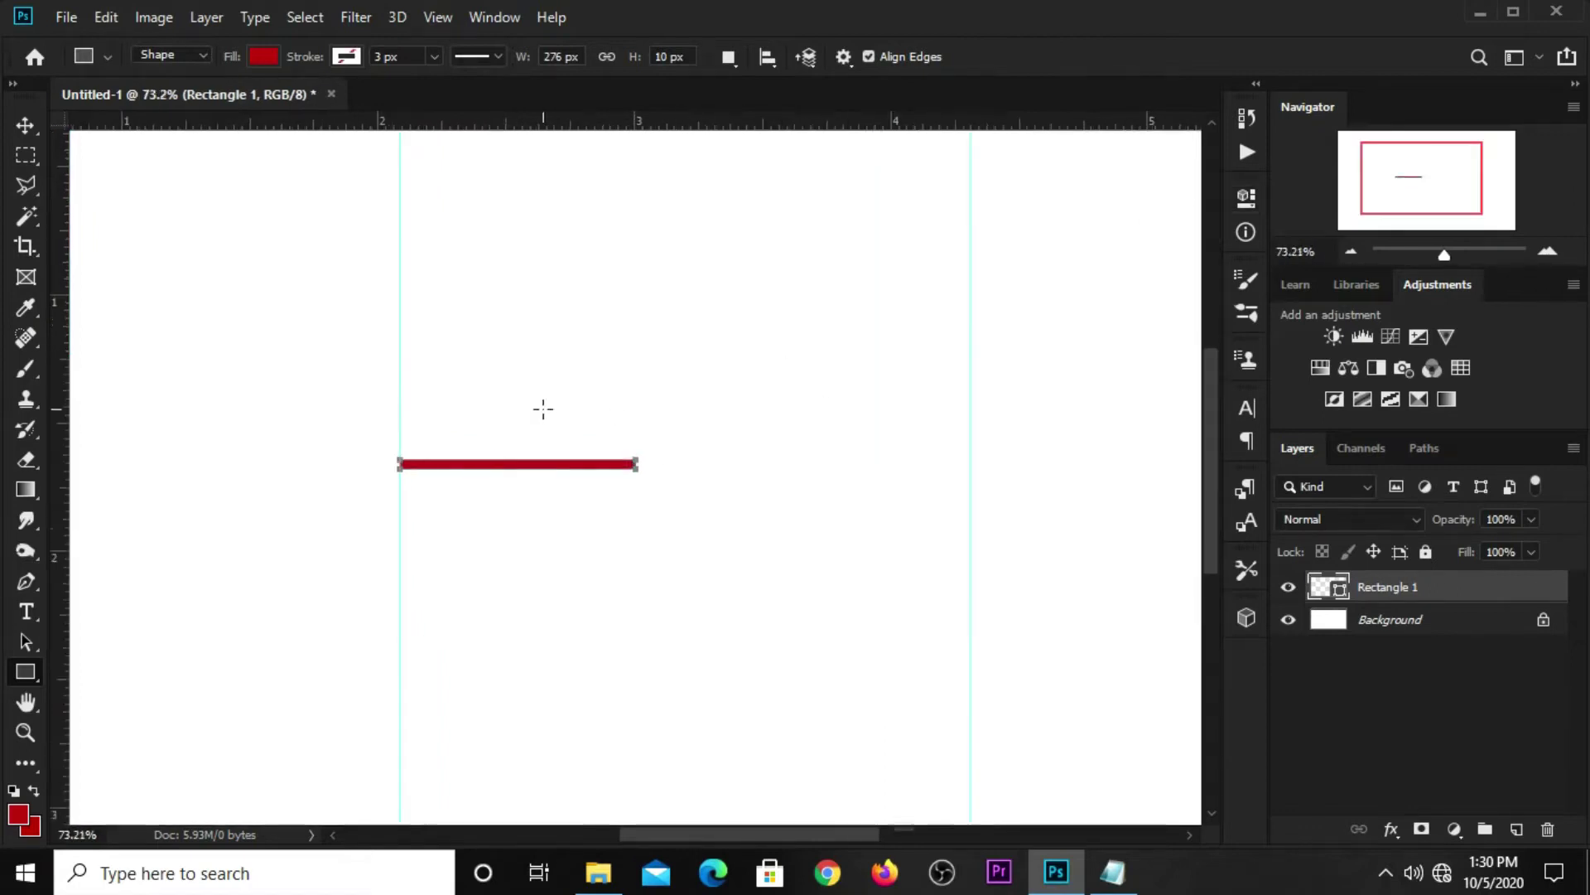
# Step: Set the Rectangle tool's fill to the dark red again for the next shape
pyautogui.click(25, 671)
pyautogui.click(125, 669)
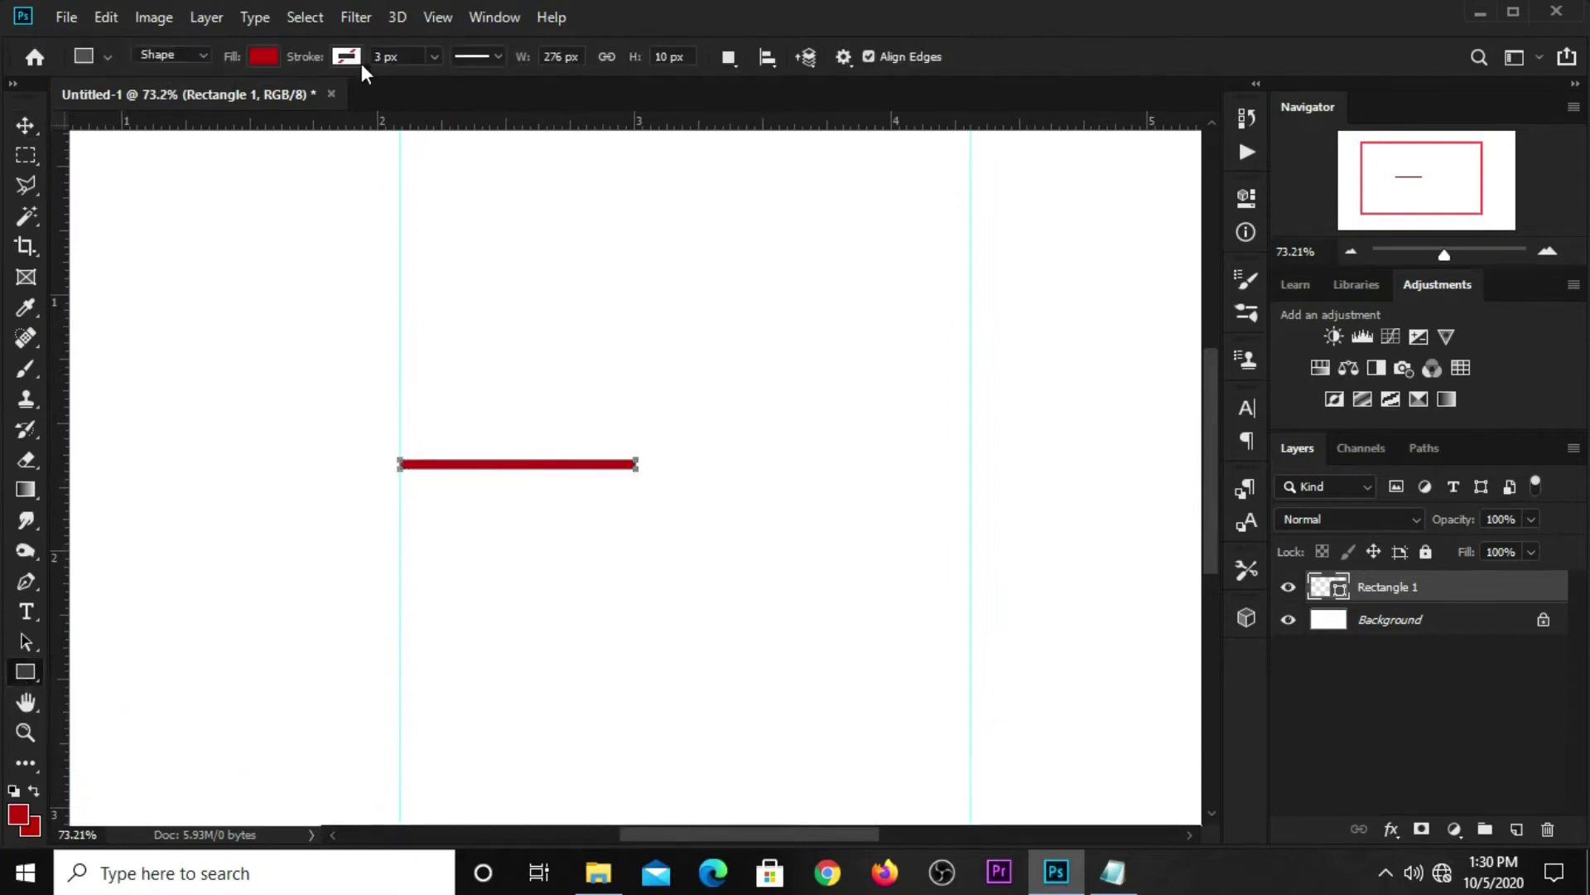
pyautogui.click(270, 53)
pyautogui.click(373, 101)
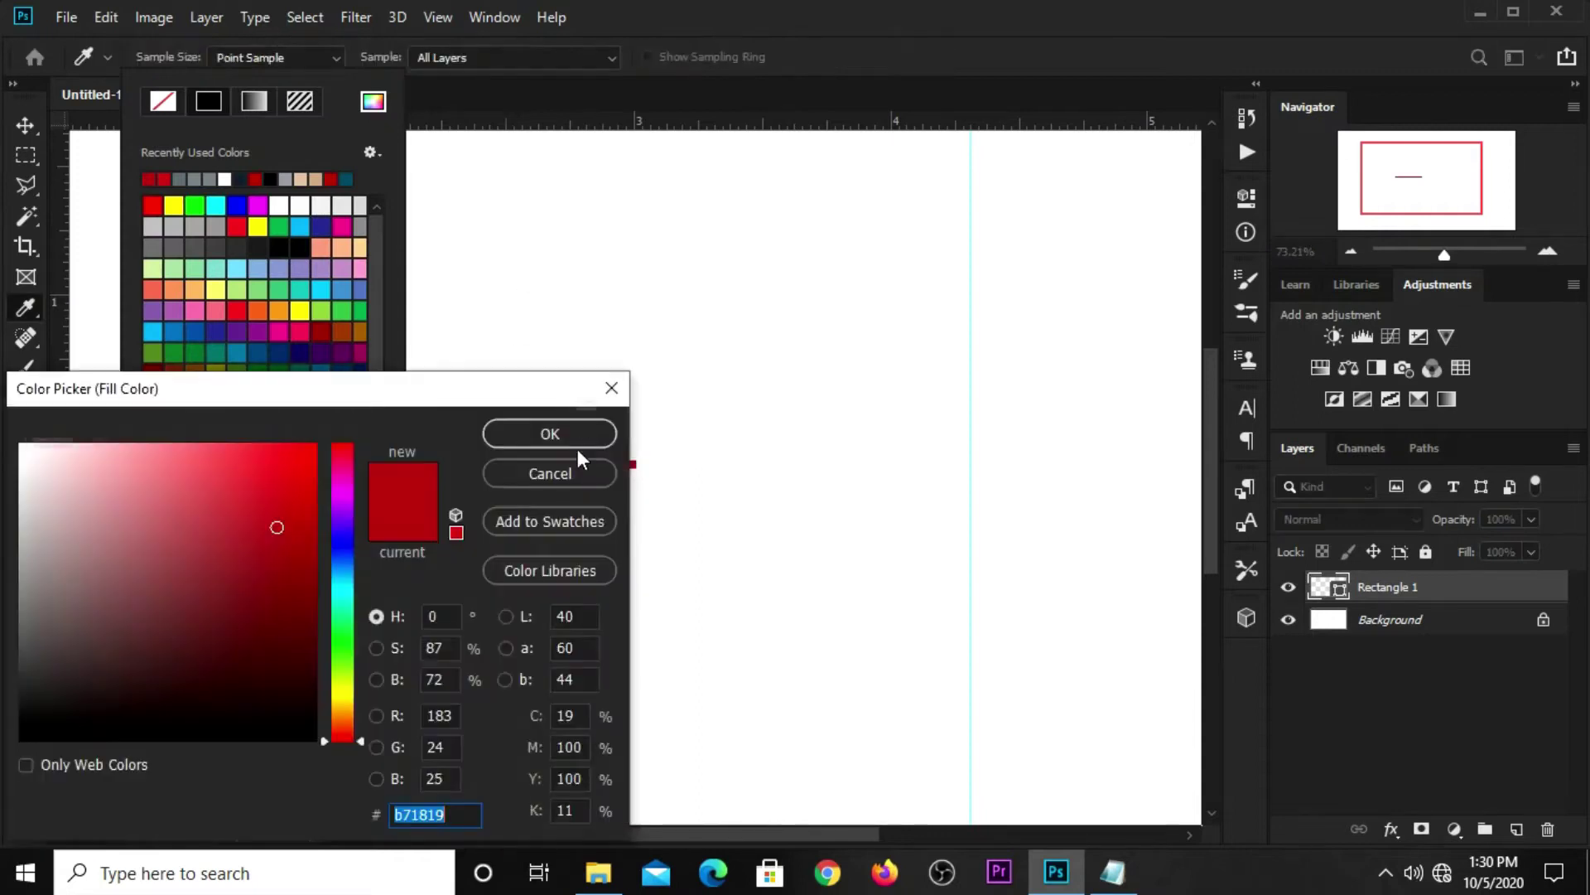
pyautogui.press('Return')
pyautogui.press('Return')
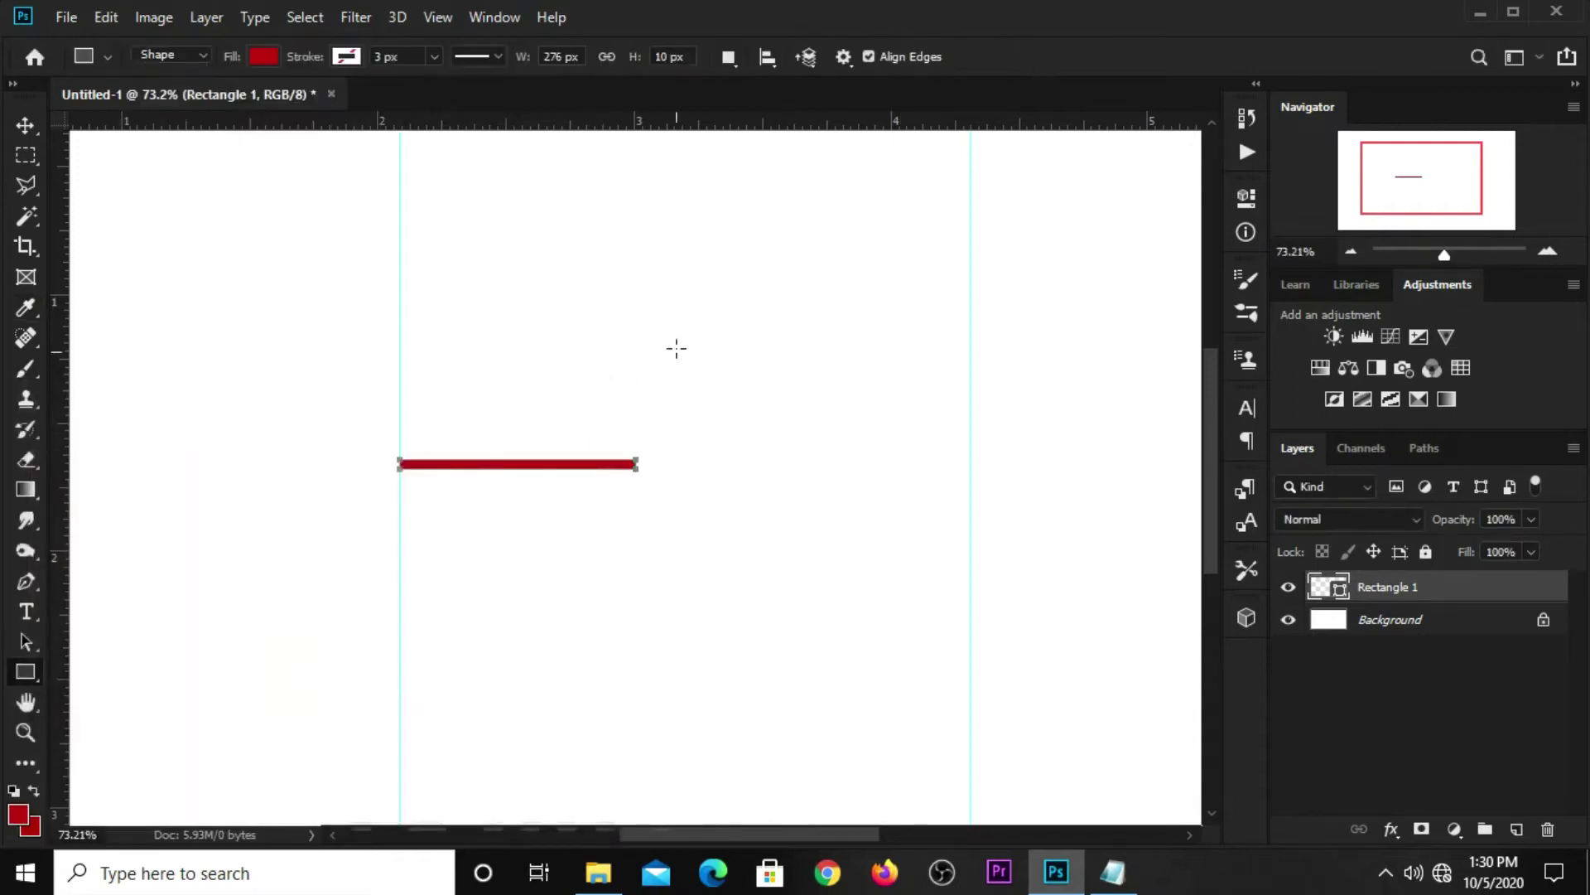
# Step: Draw a thicker red bar above and right of the thin bar, then resize it wider and shorter
pyautogui.moveTo(598, 337); pyautogui.dragTo(839, 382)
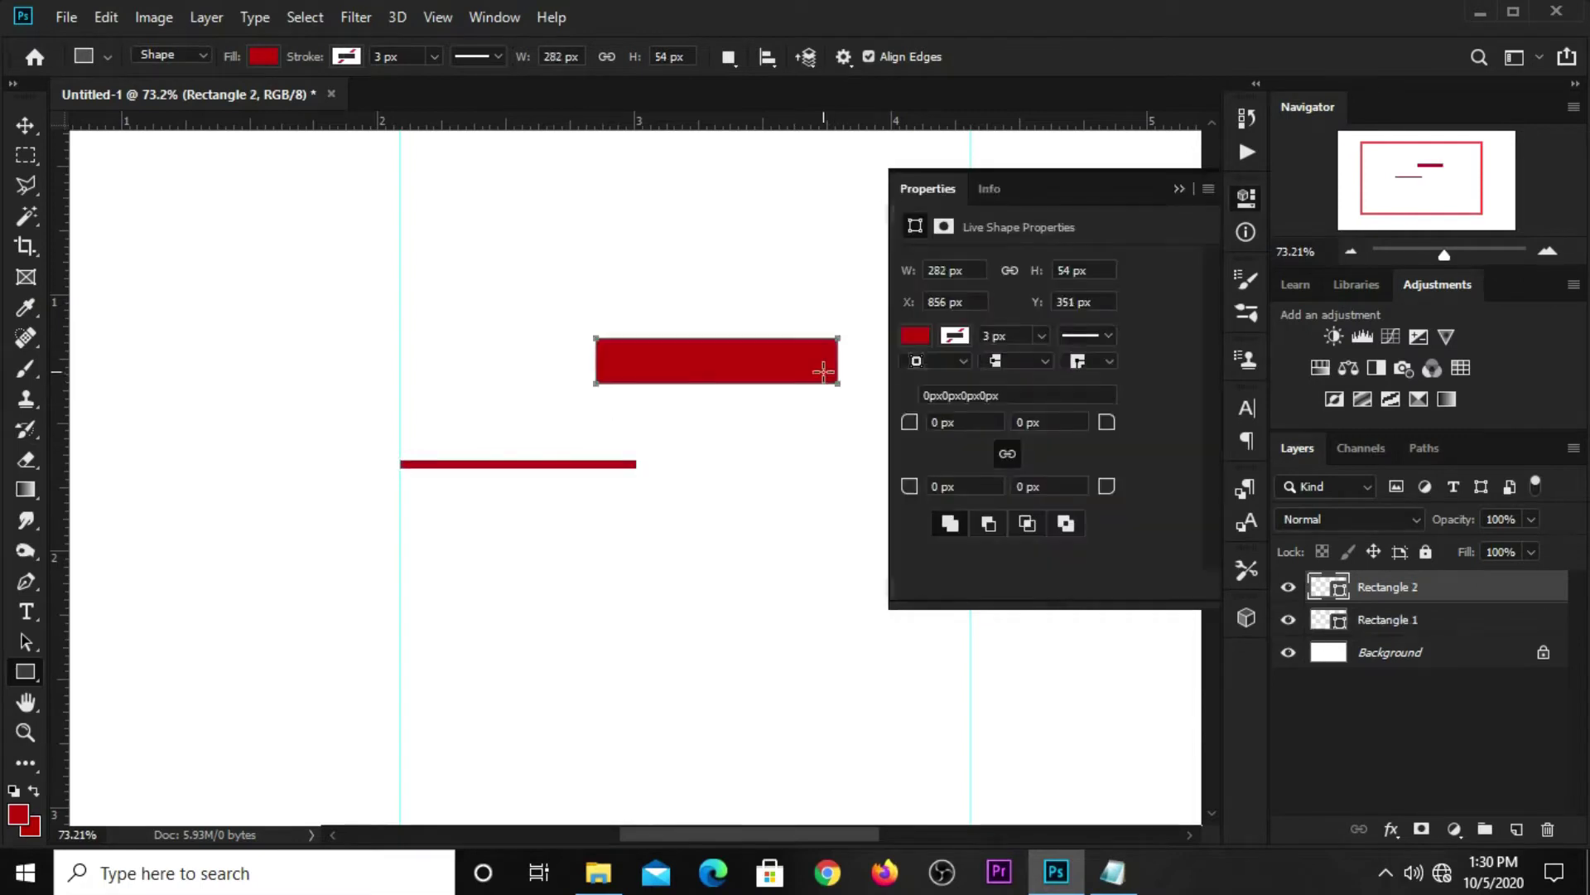
pyautogui.click(1185, 187)
pyautogui.press('v')
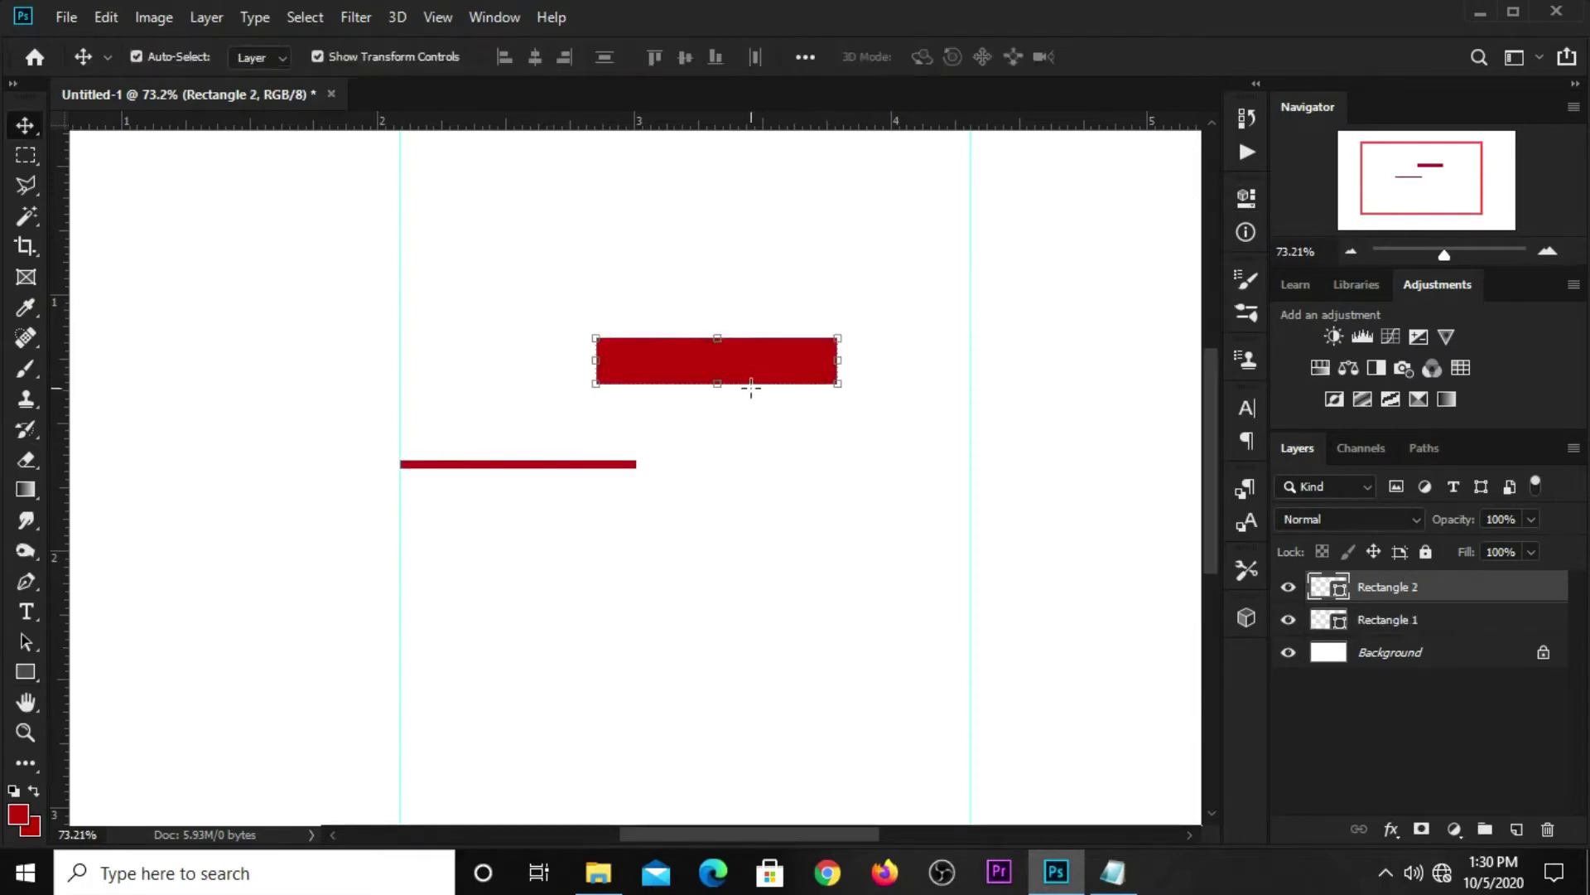
pyautogui.moveTo(732, 387); pyautogui.dragTo(733, 367)
pyautogui.moveTo(838, 353); pyautogui.dragTo(907, 357)
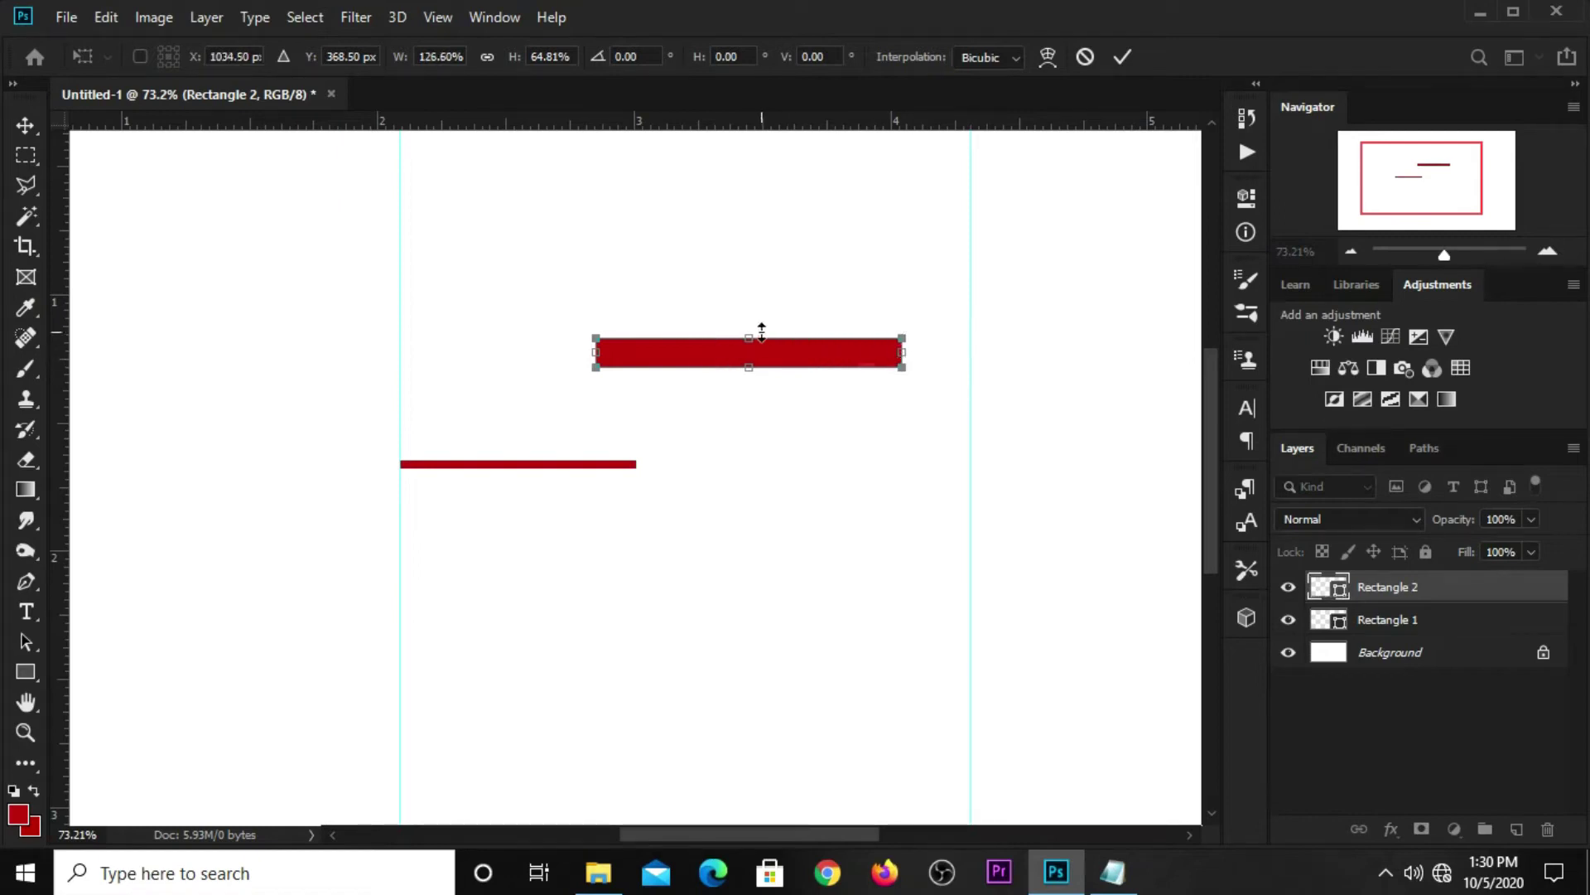
pyautogui.scroll(1, 762, 332)
pyautogui.moveTo(762, 332); pyautogui.dragTo(770, 336)
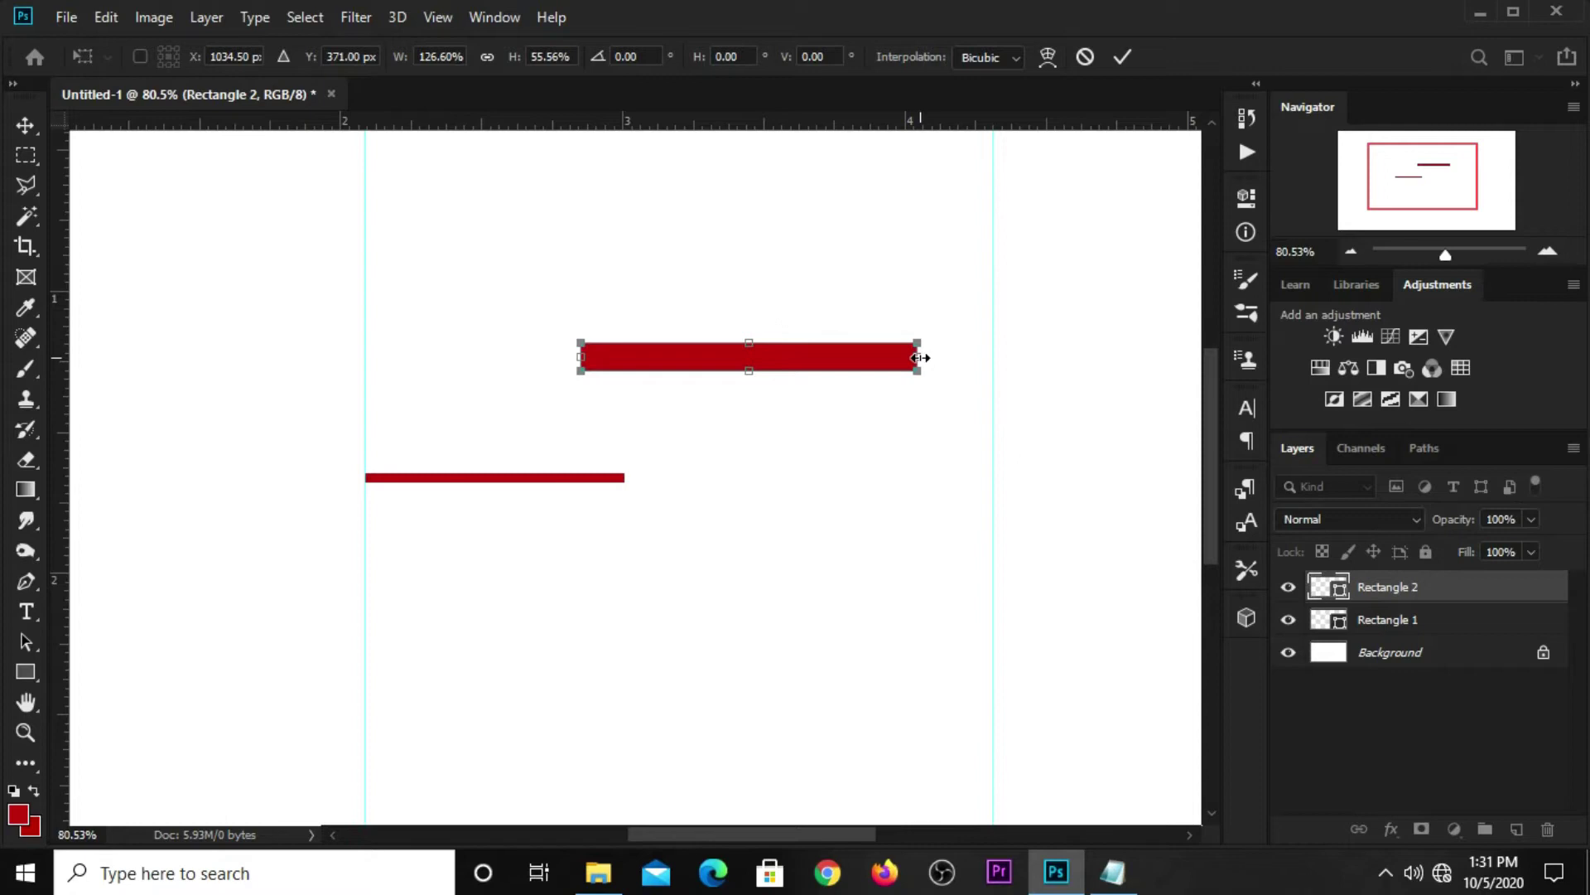
pyautogui.moveTo(919, 357); pyautogui.dragTo(929, 357)
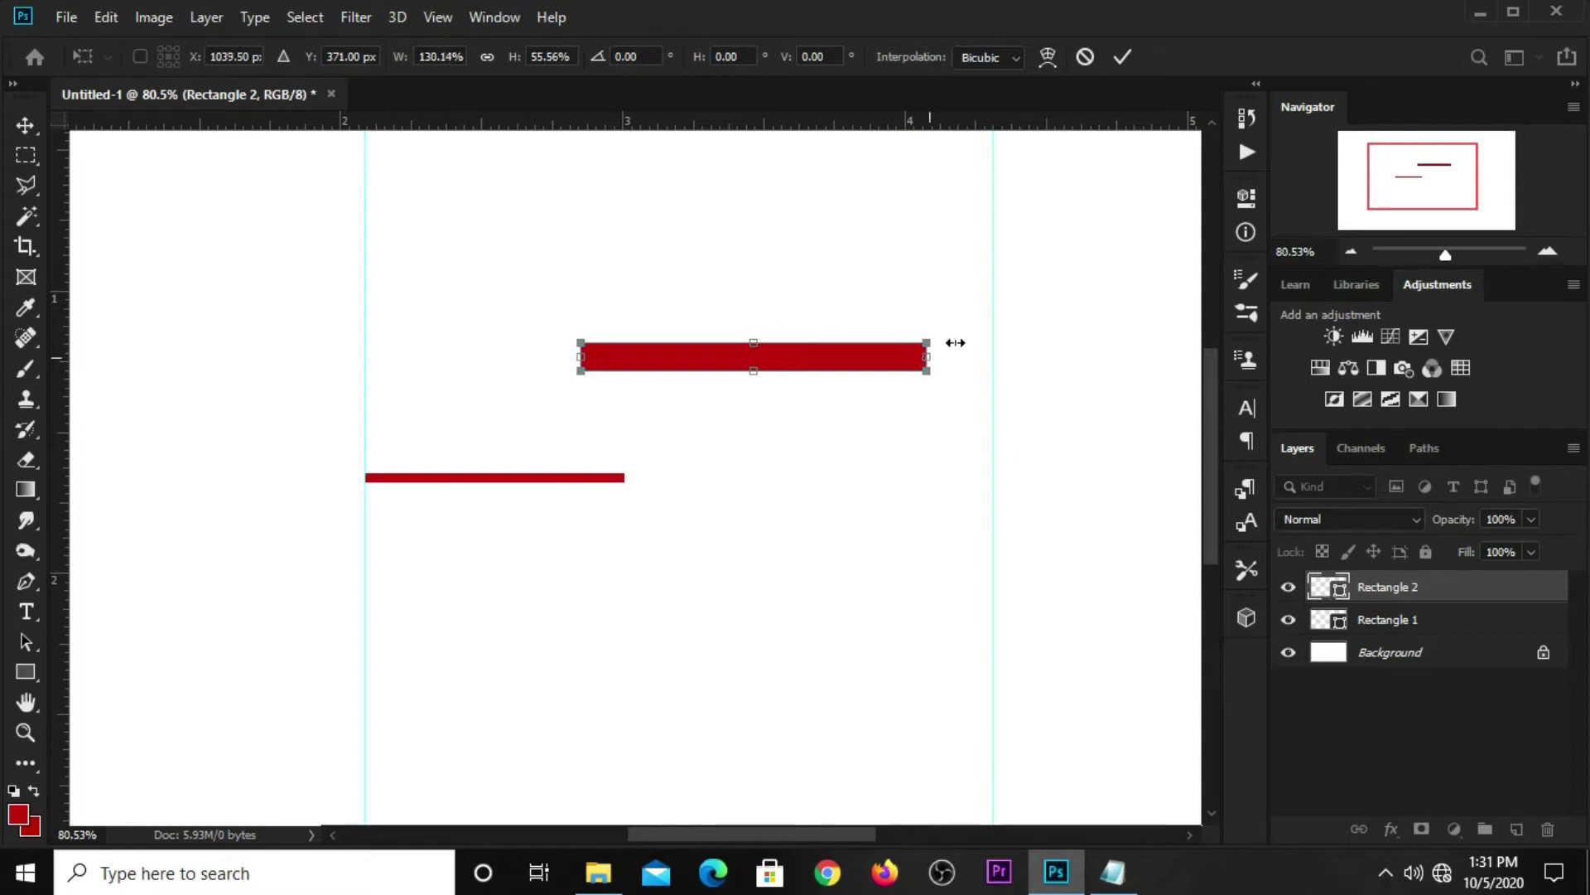
pyautogui.click(1123, 58)
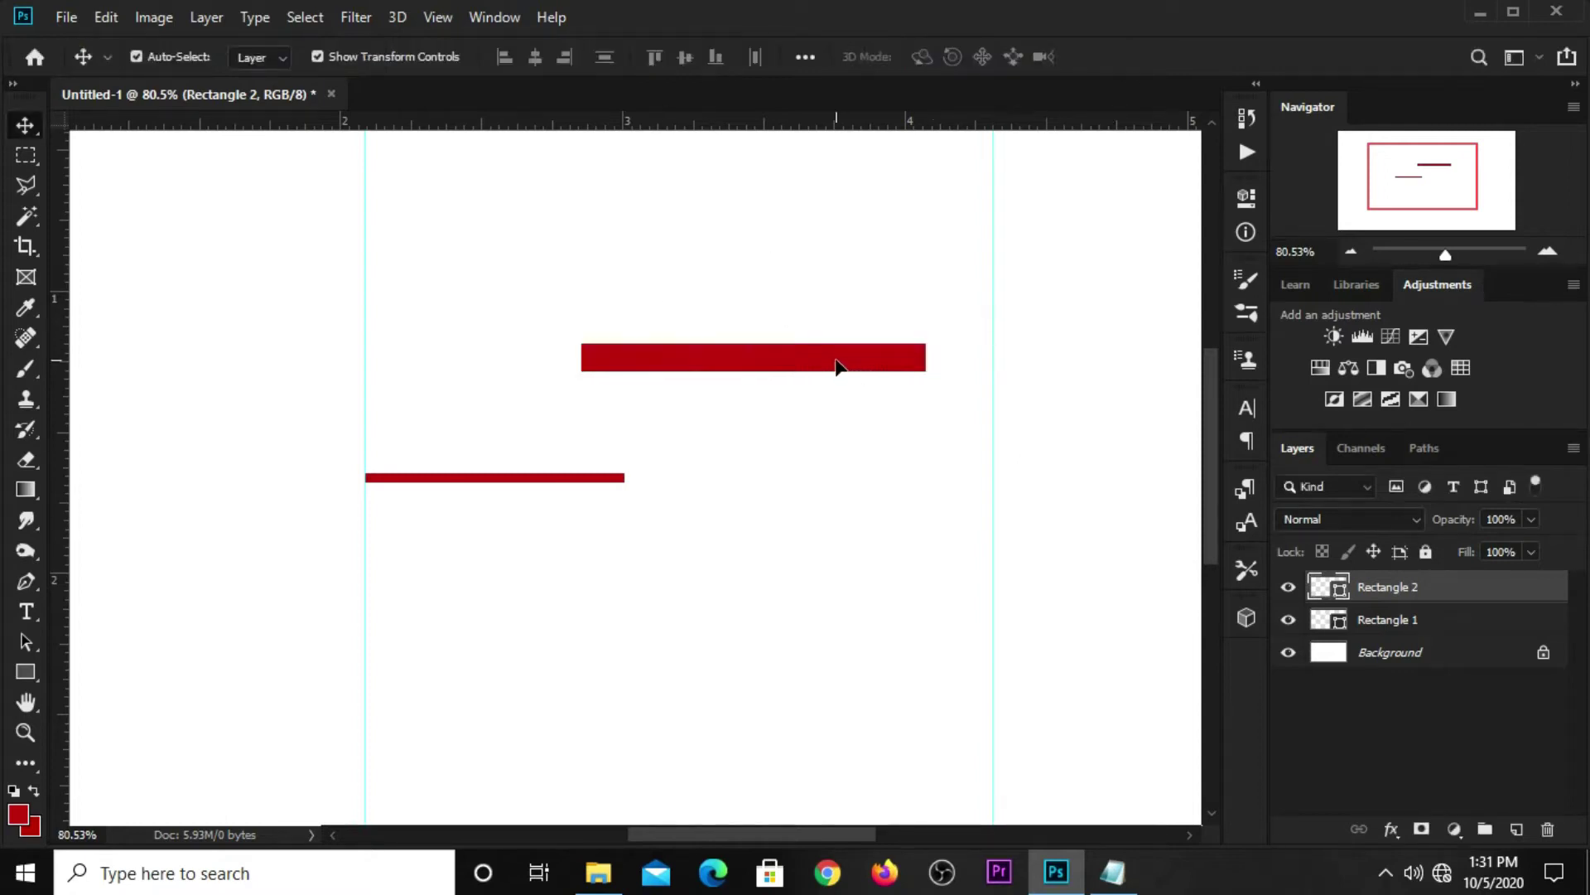
# Step: Pull the thick bar's right end back slightly and reduce its height to about 87%
pyautogui.moveTo(926, 357); pyautogui.dragTo(912, 357)
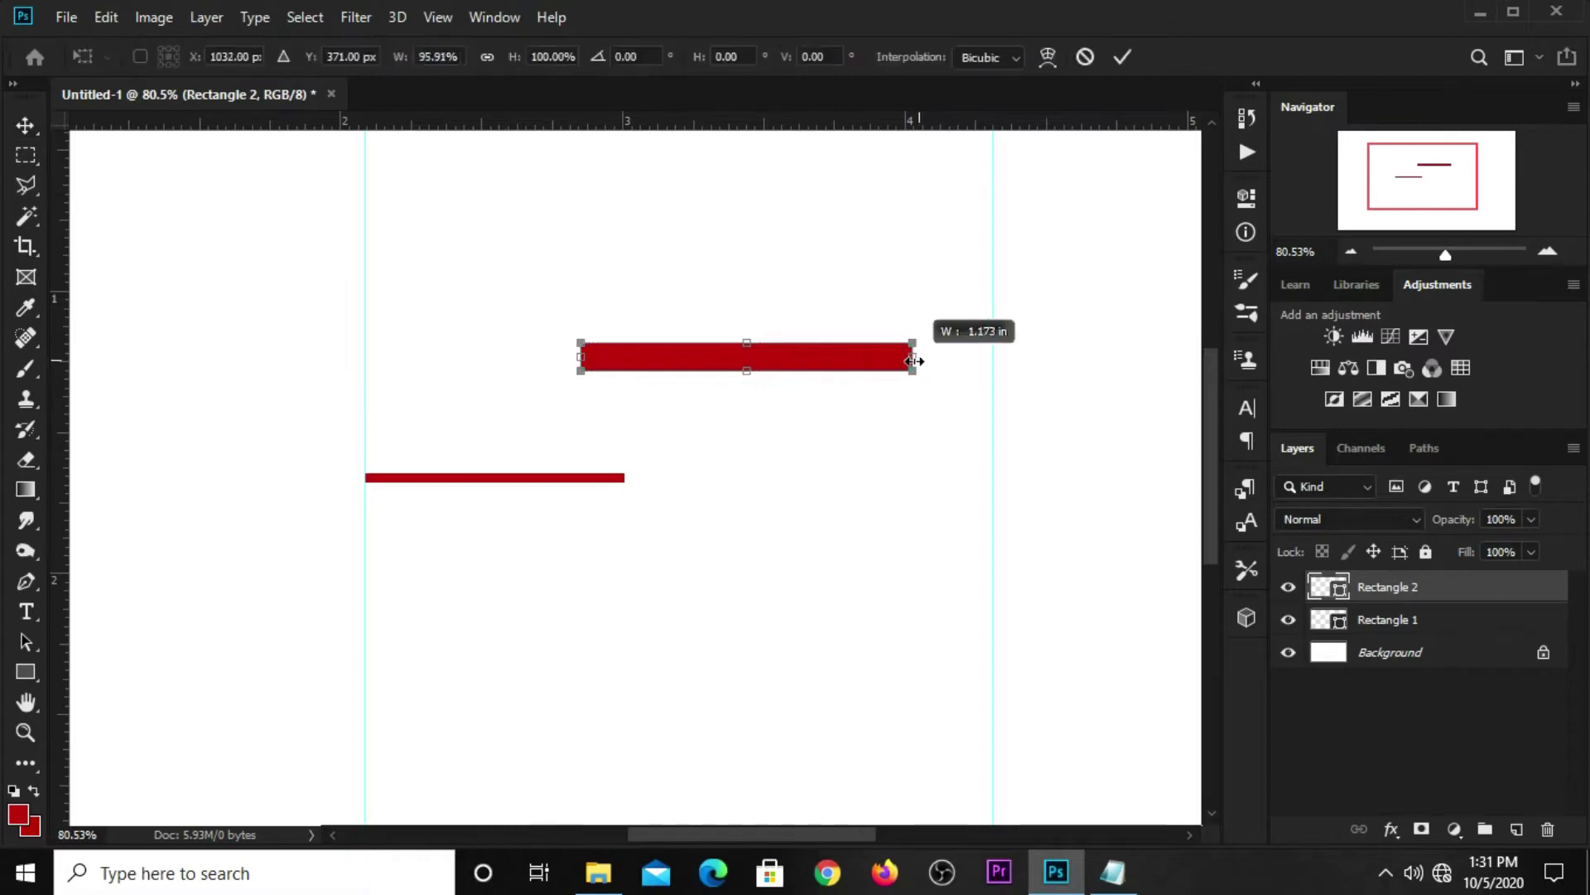
pyautogui.scroll(3, 795, 352)
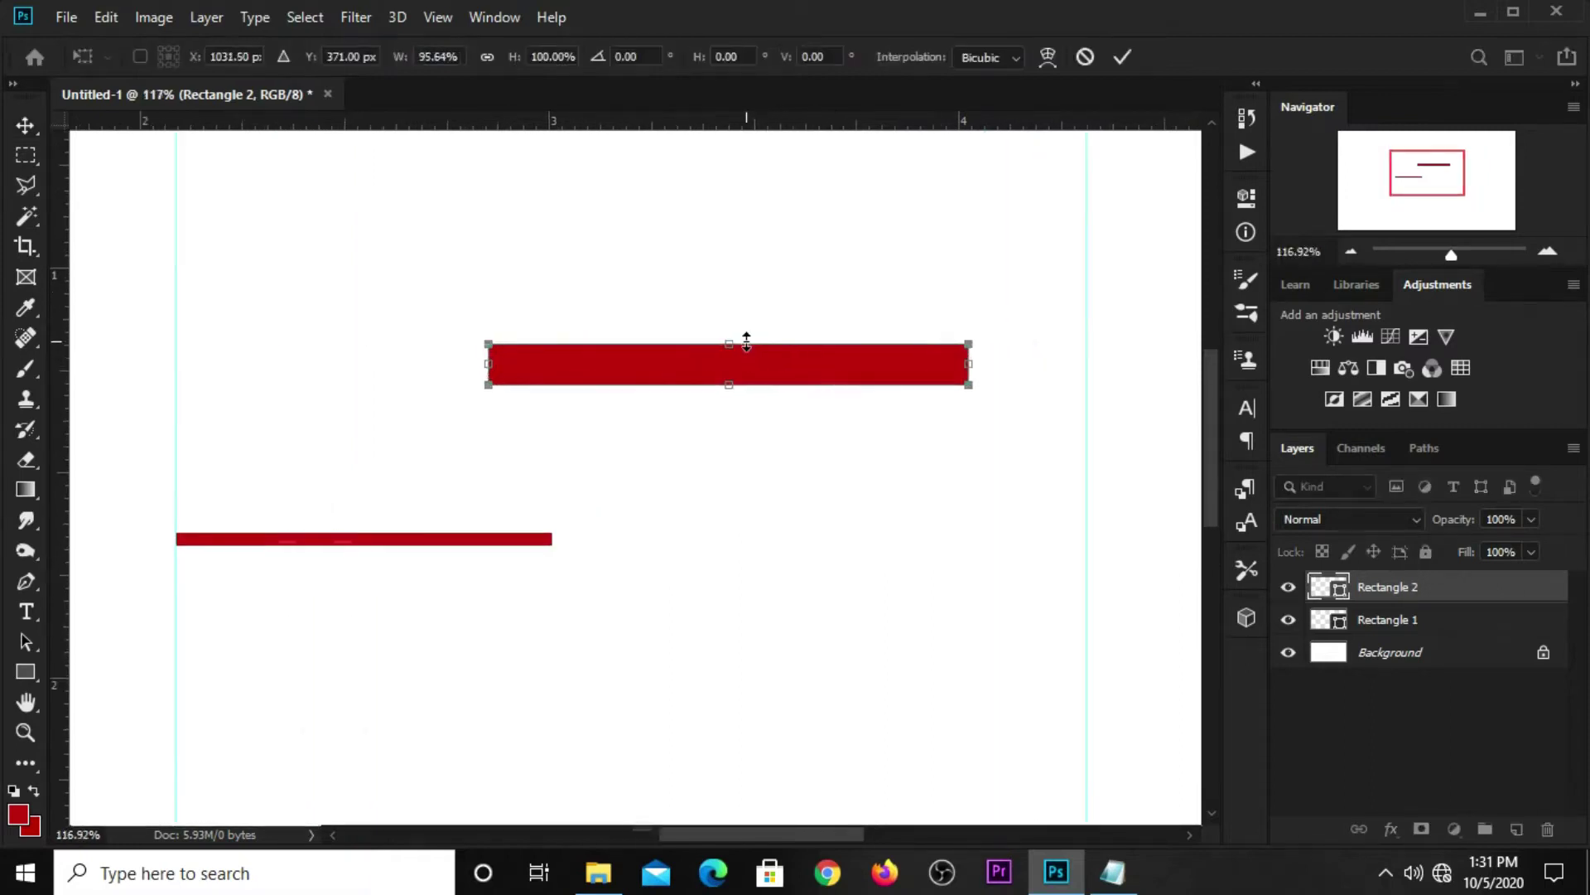
pyautogui.moveTo(747, 342); pyautogui.dragTo(747, 348)
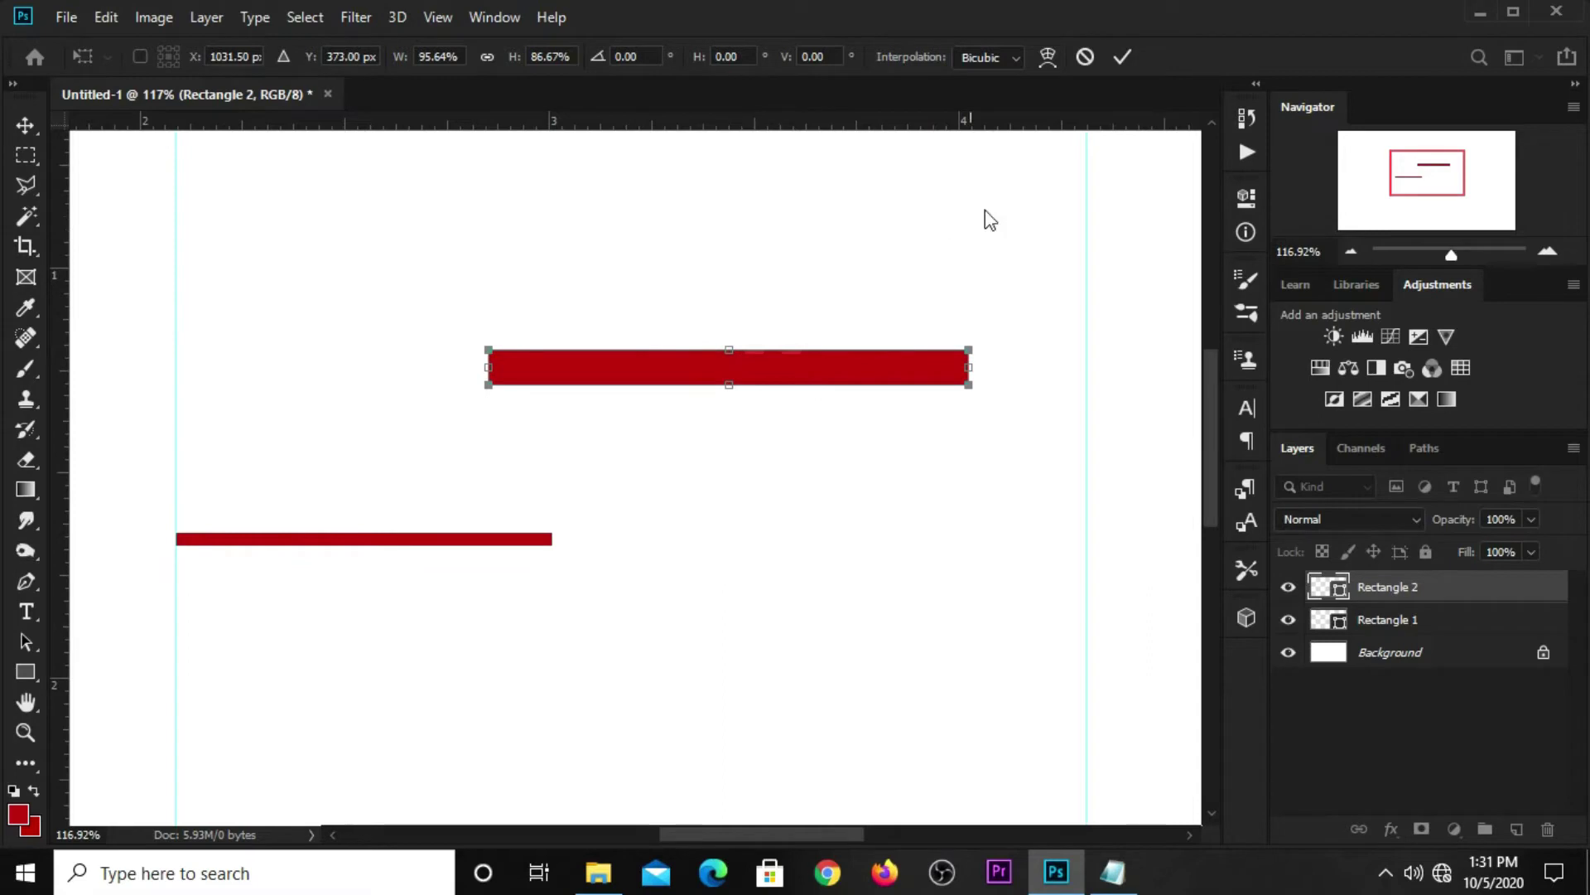
pyautogui.click(1117, 65)
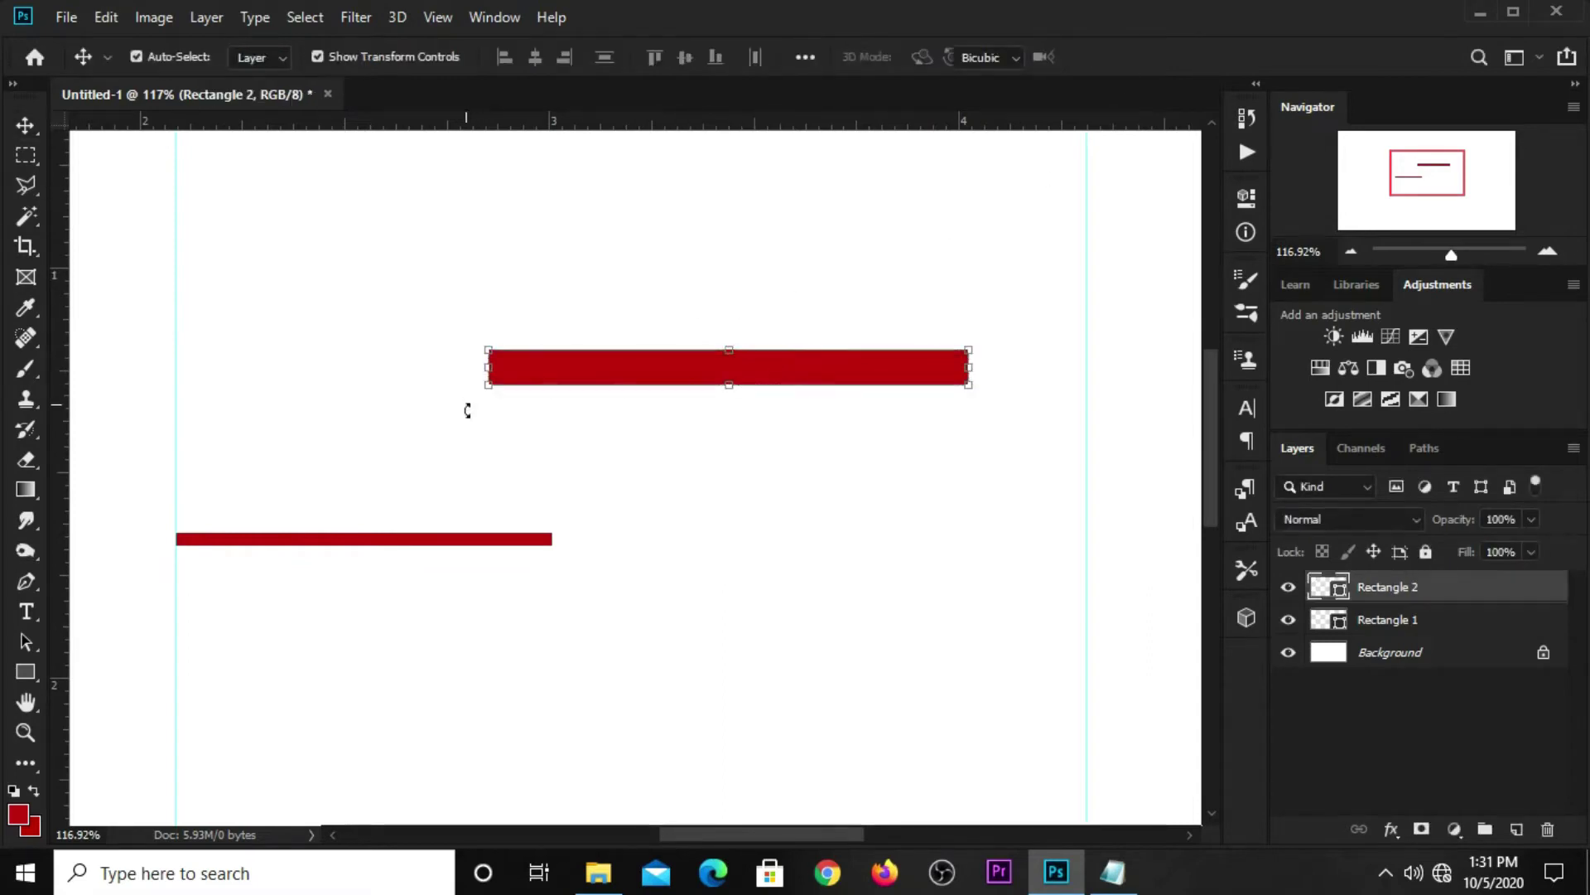
# Step: Rotate the thick bar to -45° and move it onto the thin bar's right end
pyautogui.moveTo(467, 404); pyautogui.dragTo(530, 595)
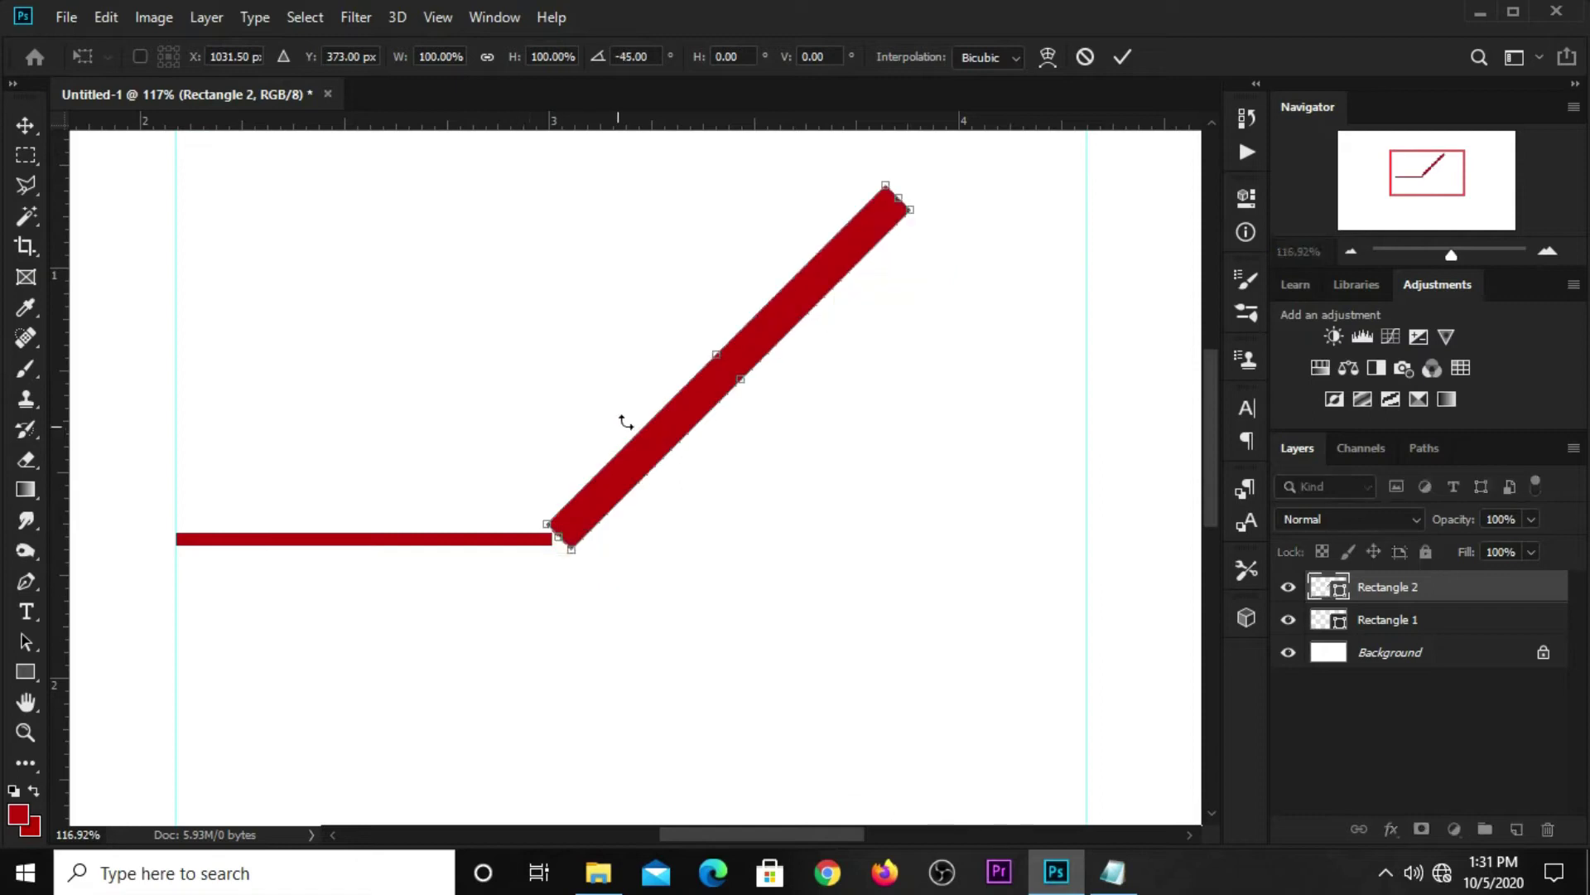
pyautogui.moveTo(684, 416); pyautogui.dragTo(643, 440)
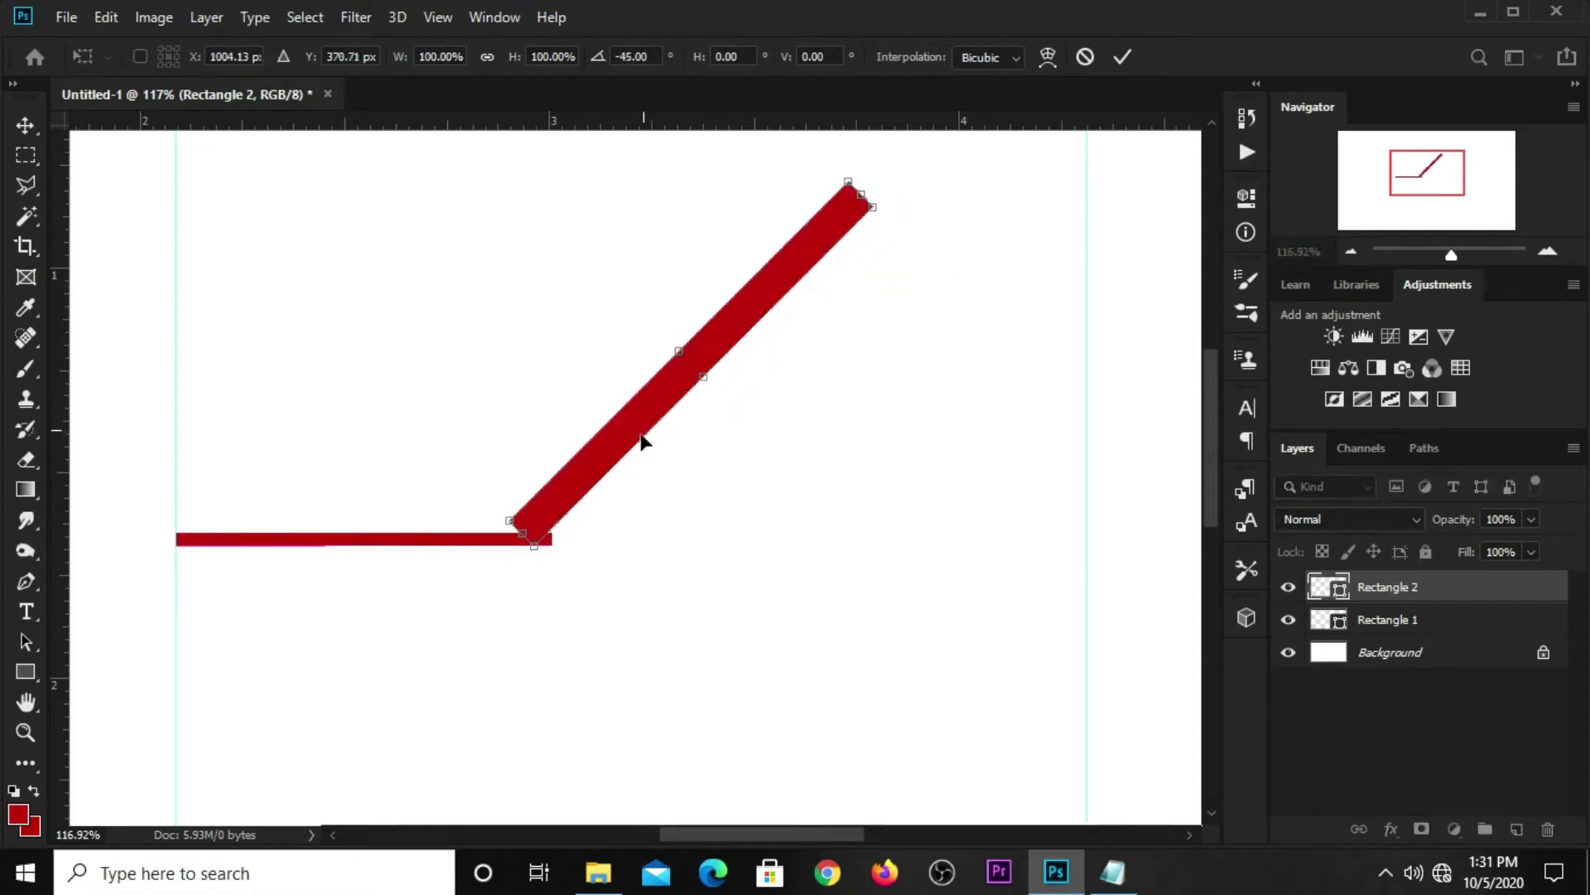
pyautogui.scroll(3, 643, 440)
pyautogui.moveTo(532, 524); pyautogui.dragTo(557, 522)
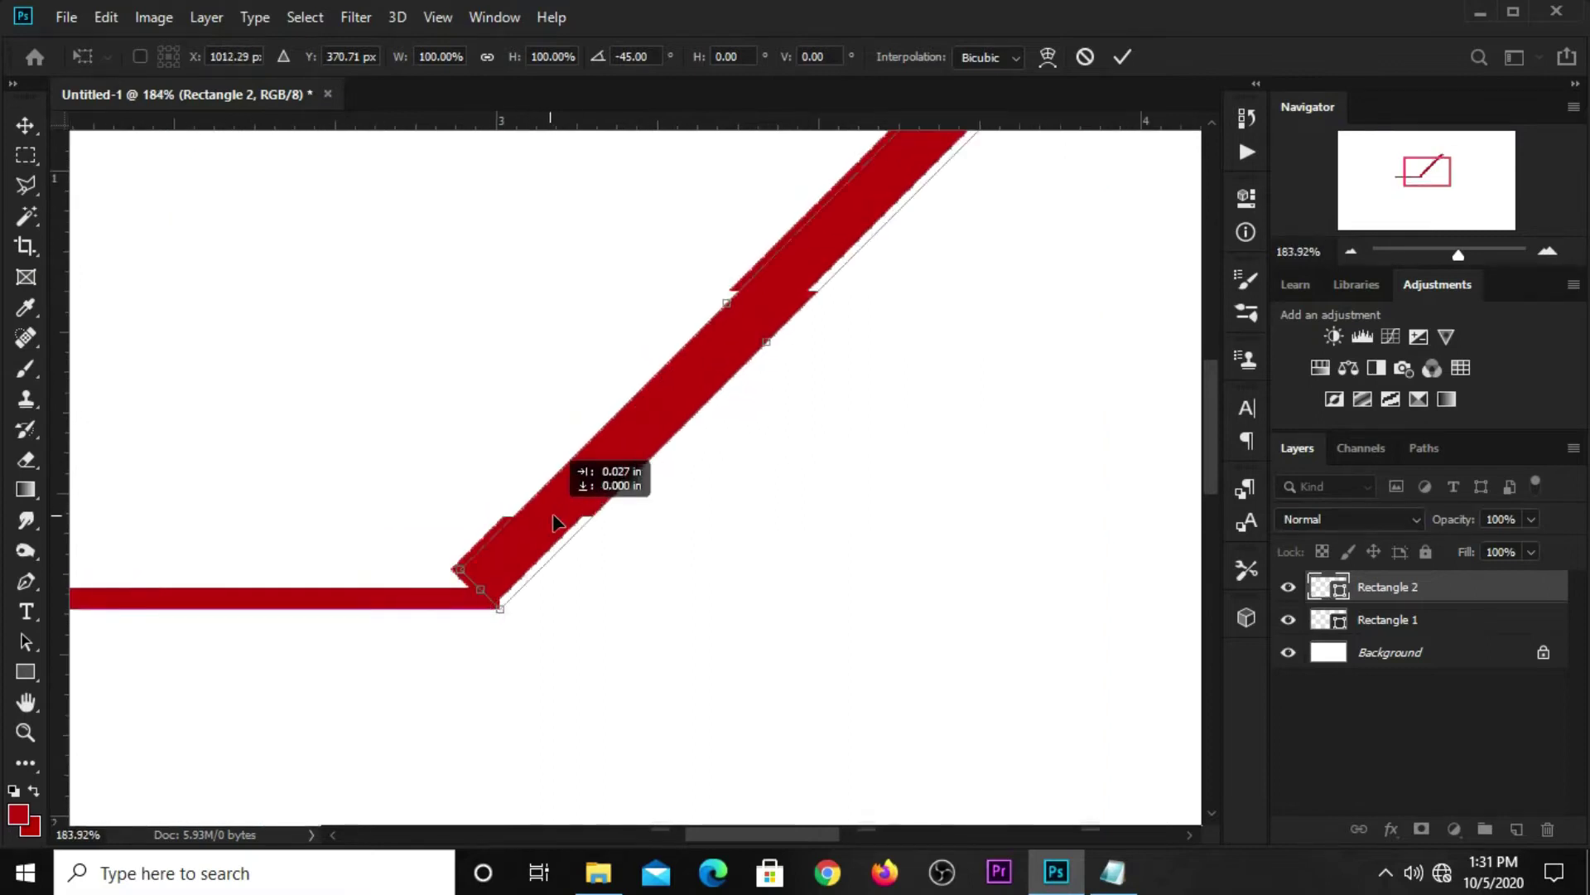
pyautogui.scroll(-1, 617, 431)
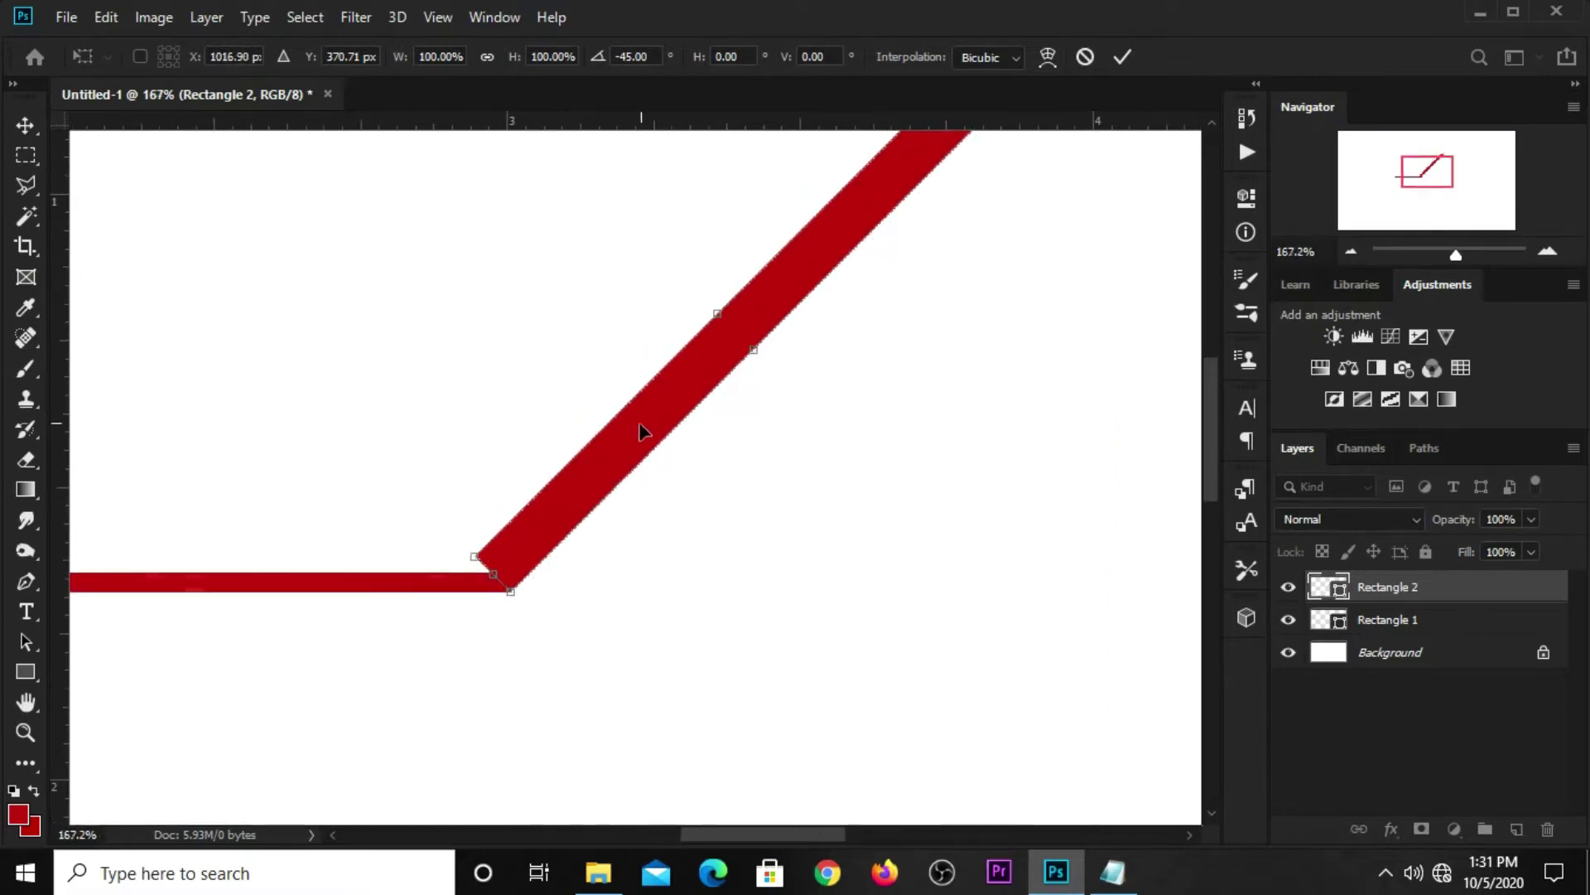
# Step: Distort the angled bar's lower corner so it joins the thin bar cleanly
pyautogui.rightClick(643, 423)
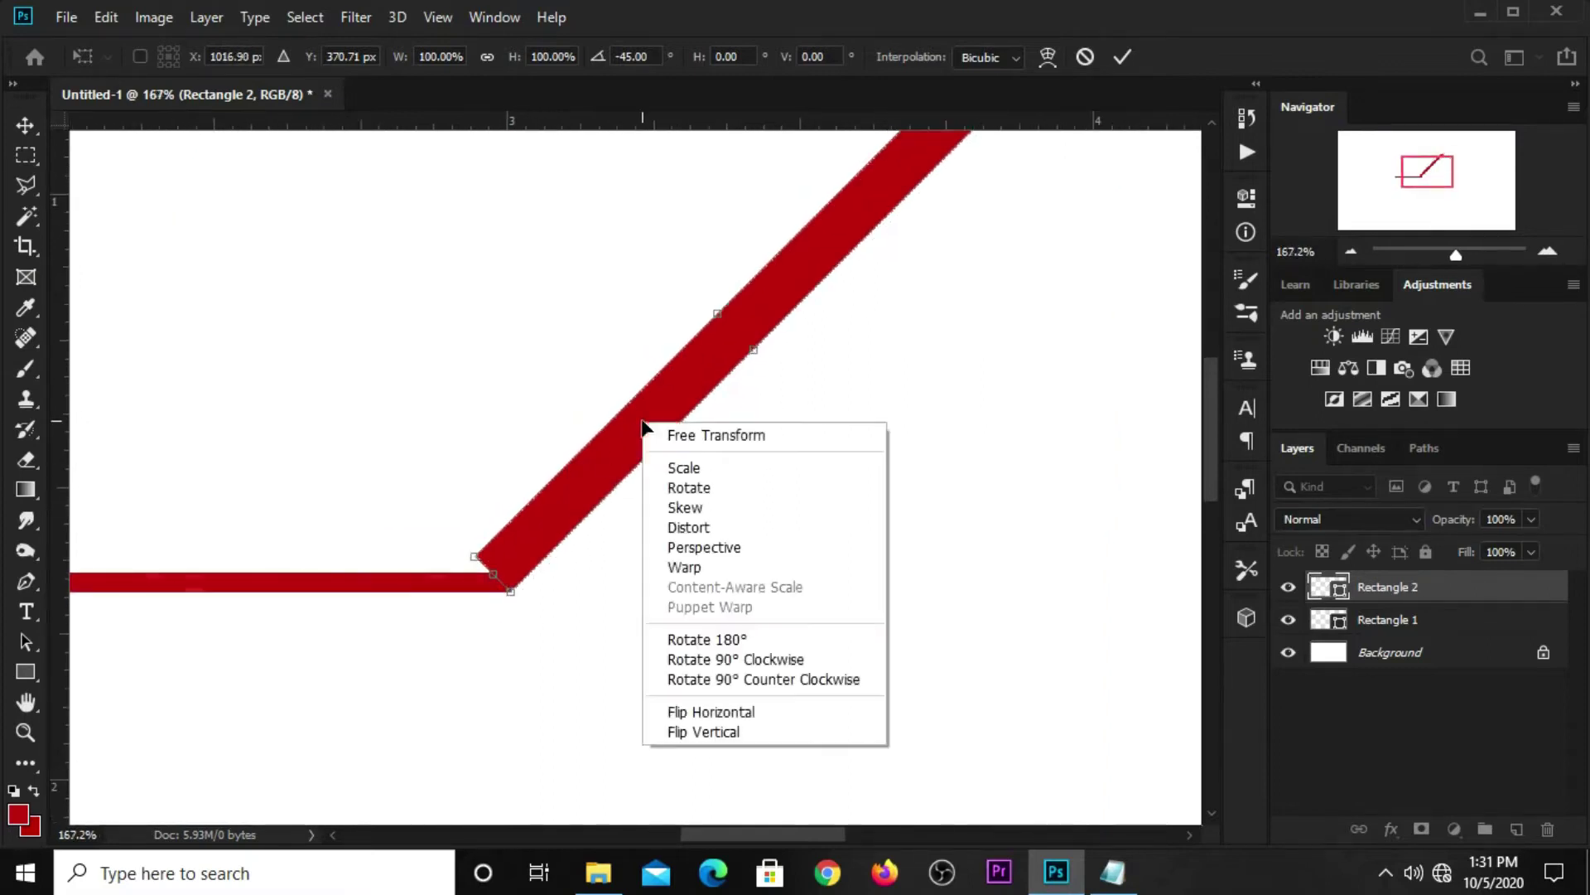
pyautogui.click(714, 534)
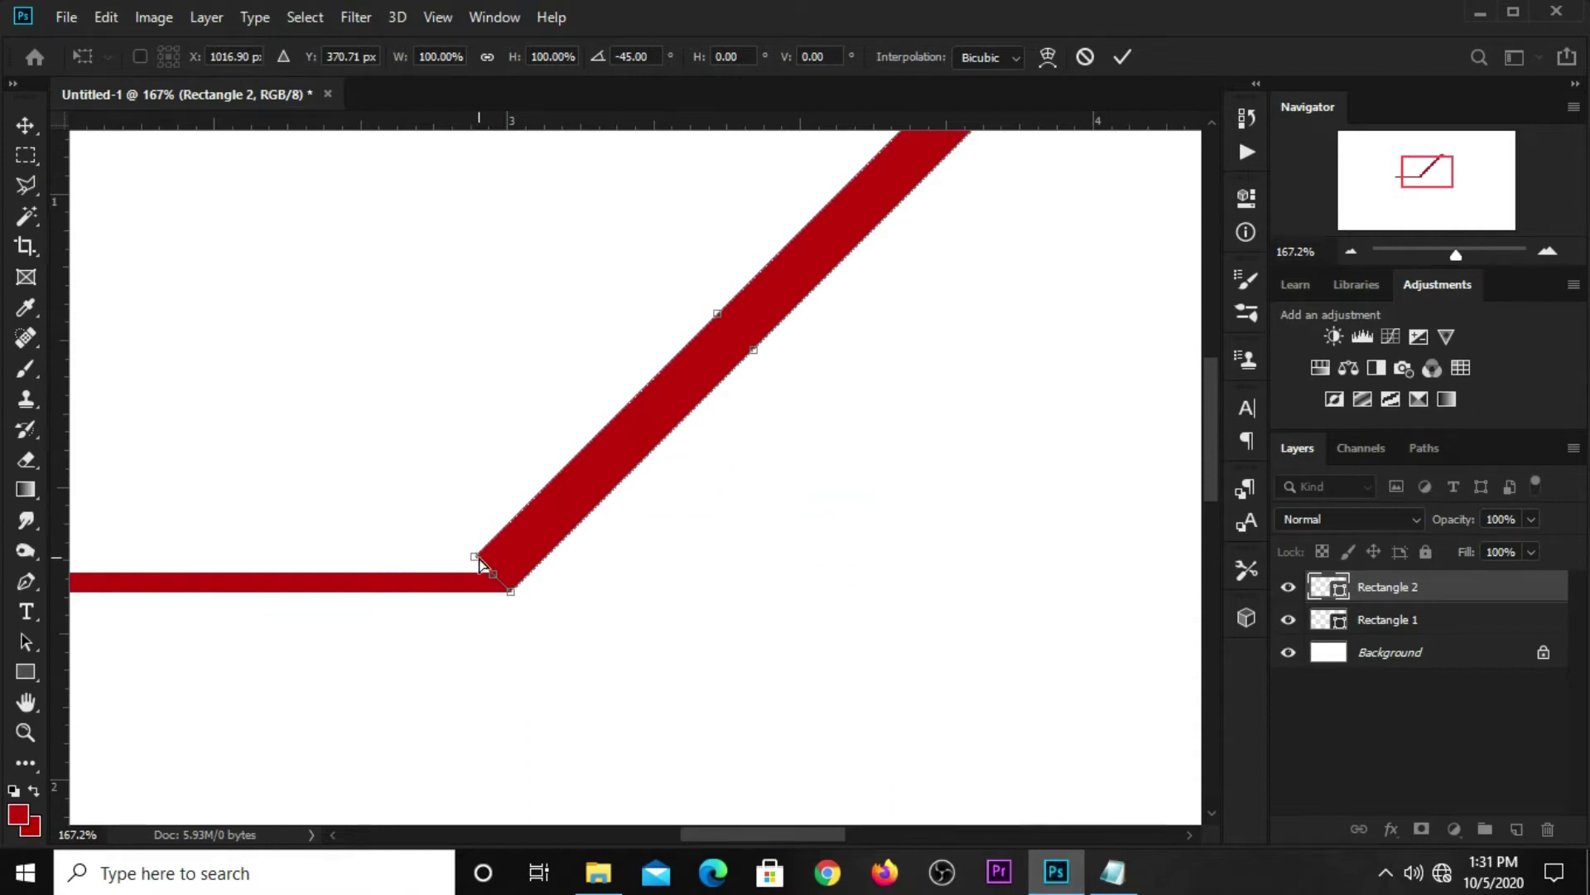
pyautogui.moveTo(473, 557); pyautogui.dragTo(458, 582)
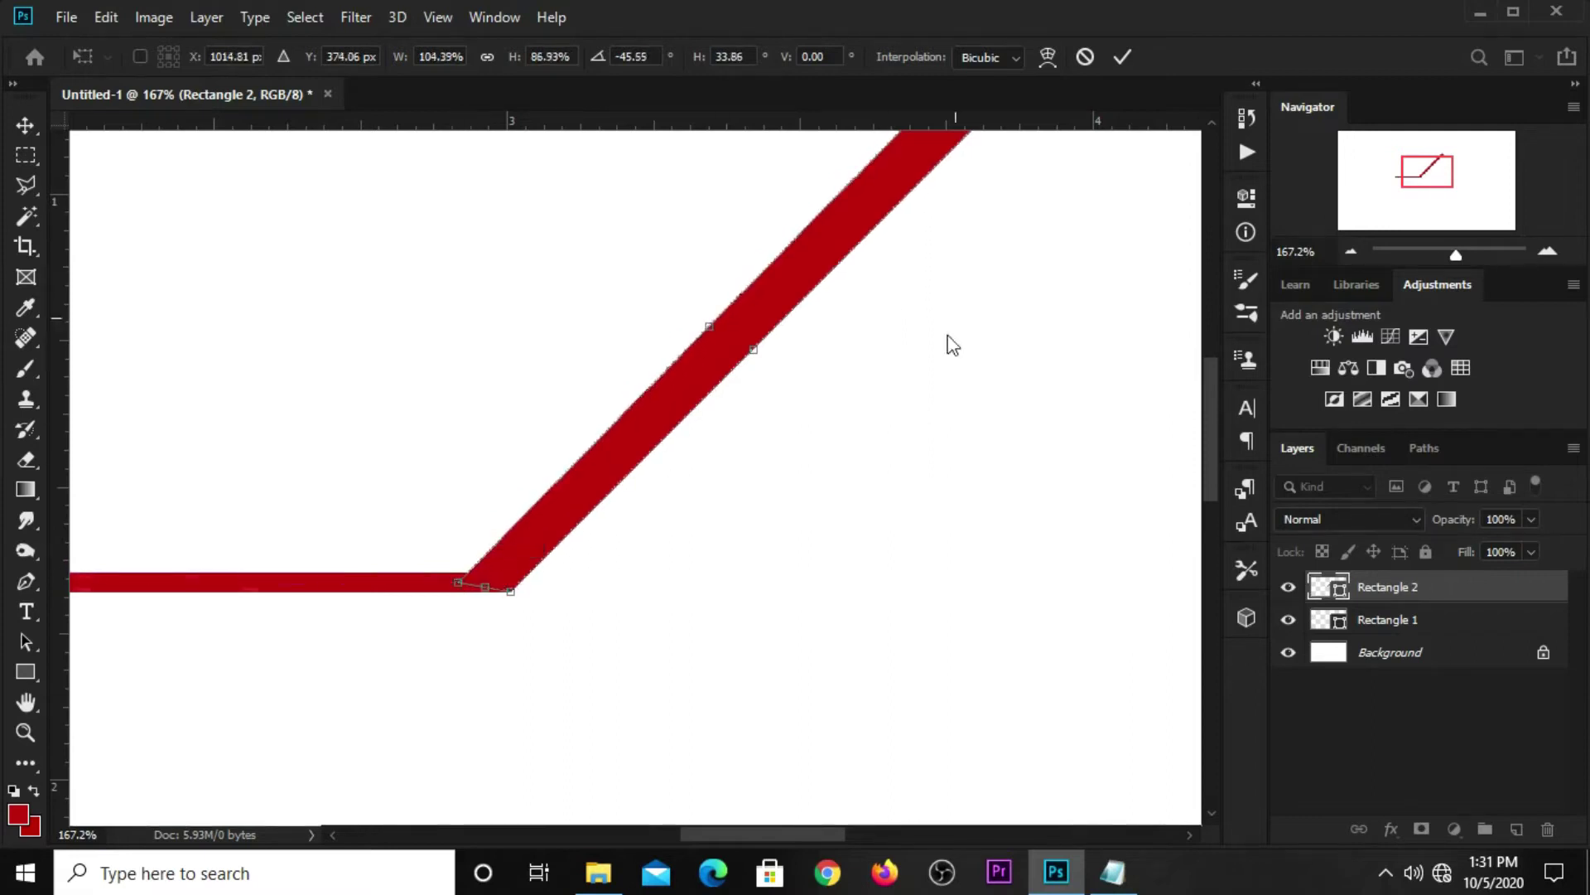
pyautogui.click(1120, 57)
pyautogui.scroll(-2, 813, 425)
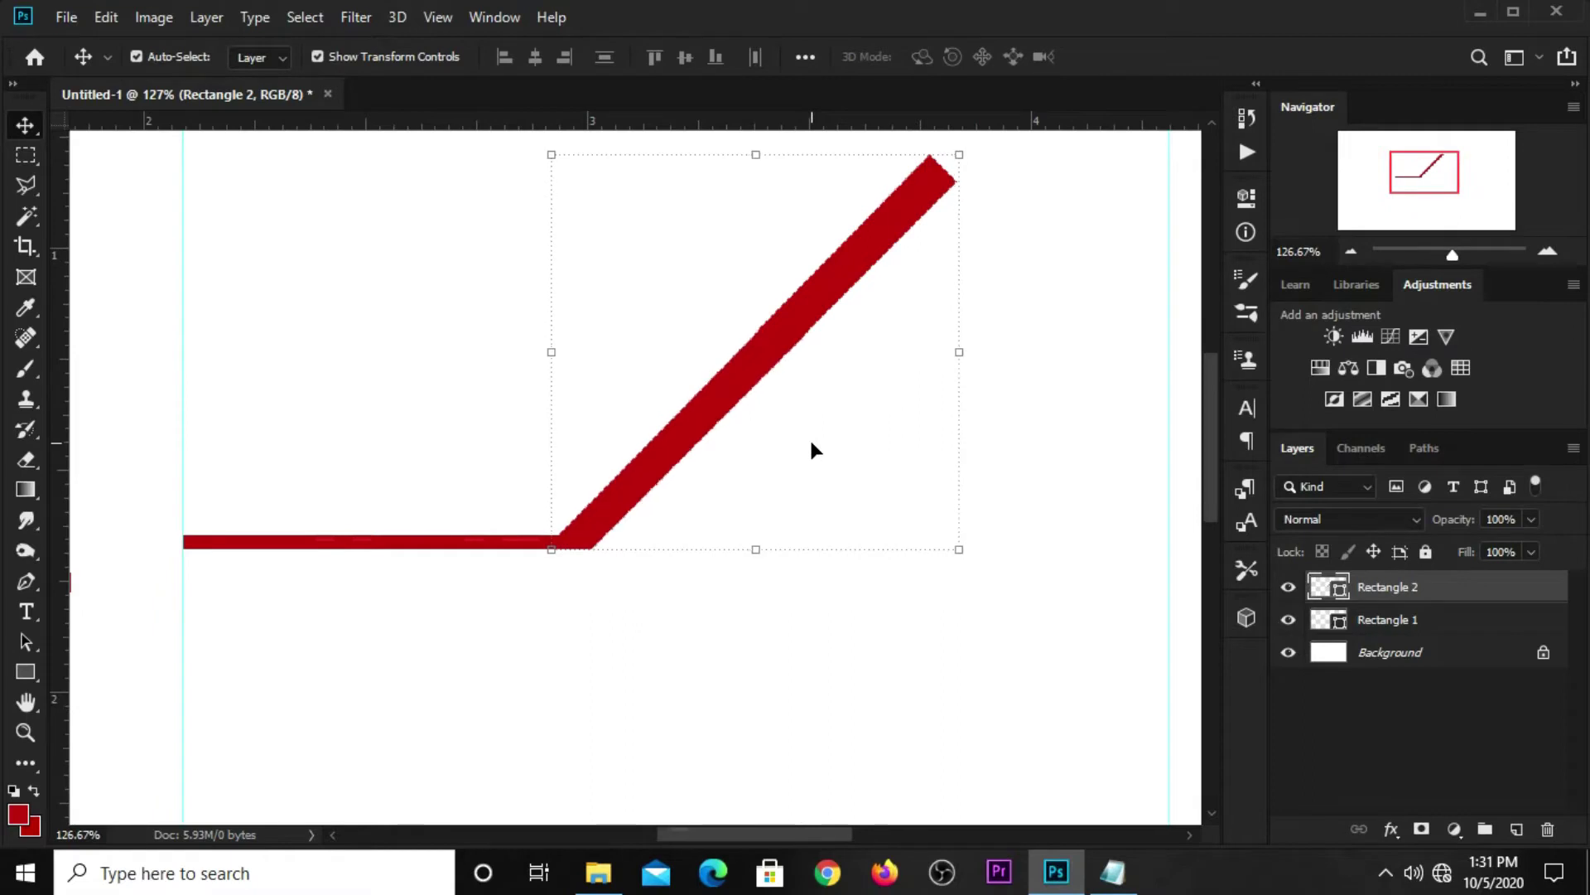
# Step: Clear all guides from the canvas
pyautogui.click(937, 607)
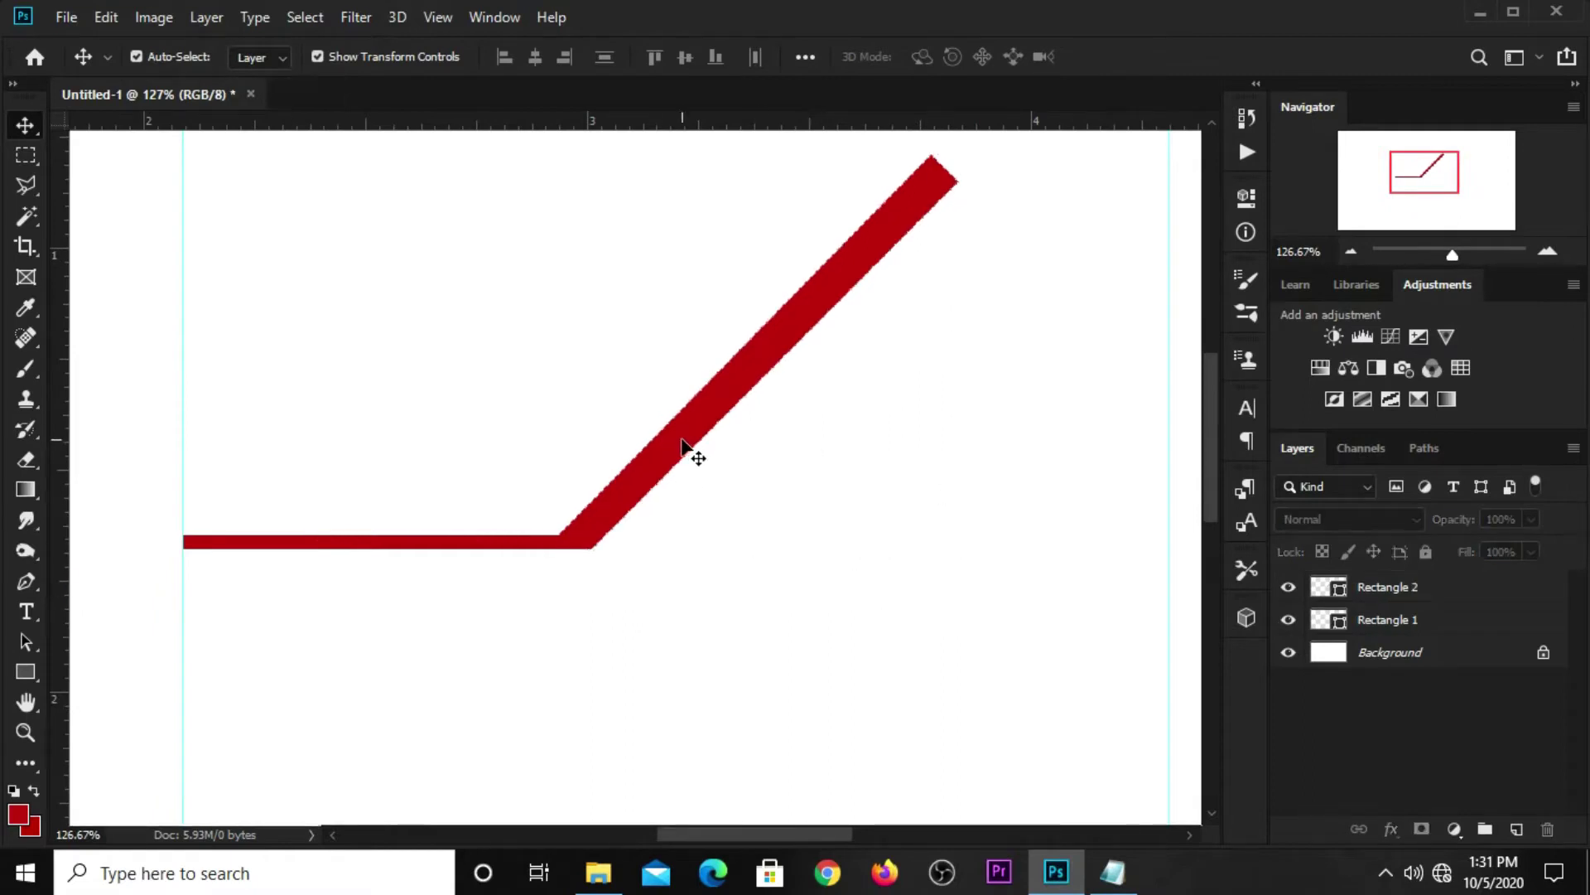
pyautogui.scroll(-3, 681, 445)
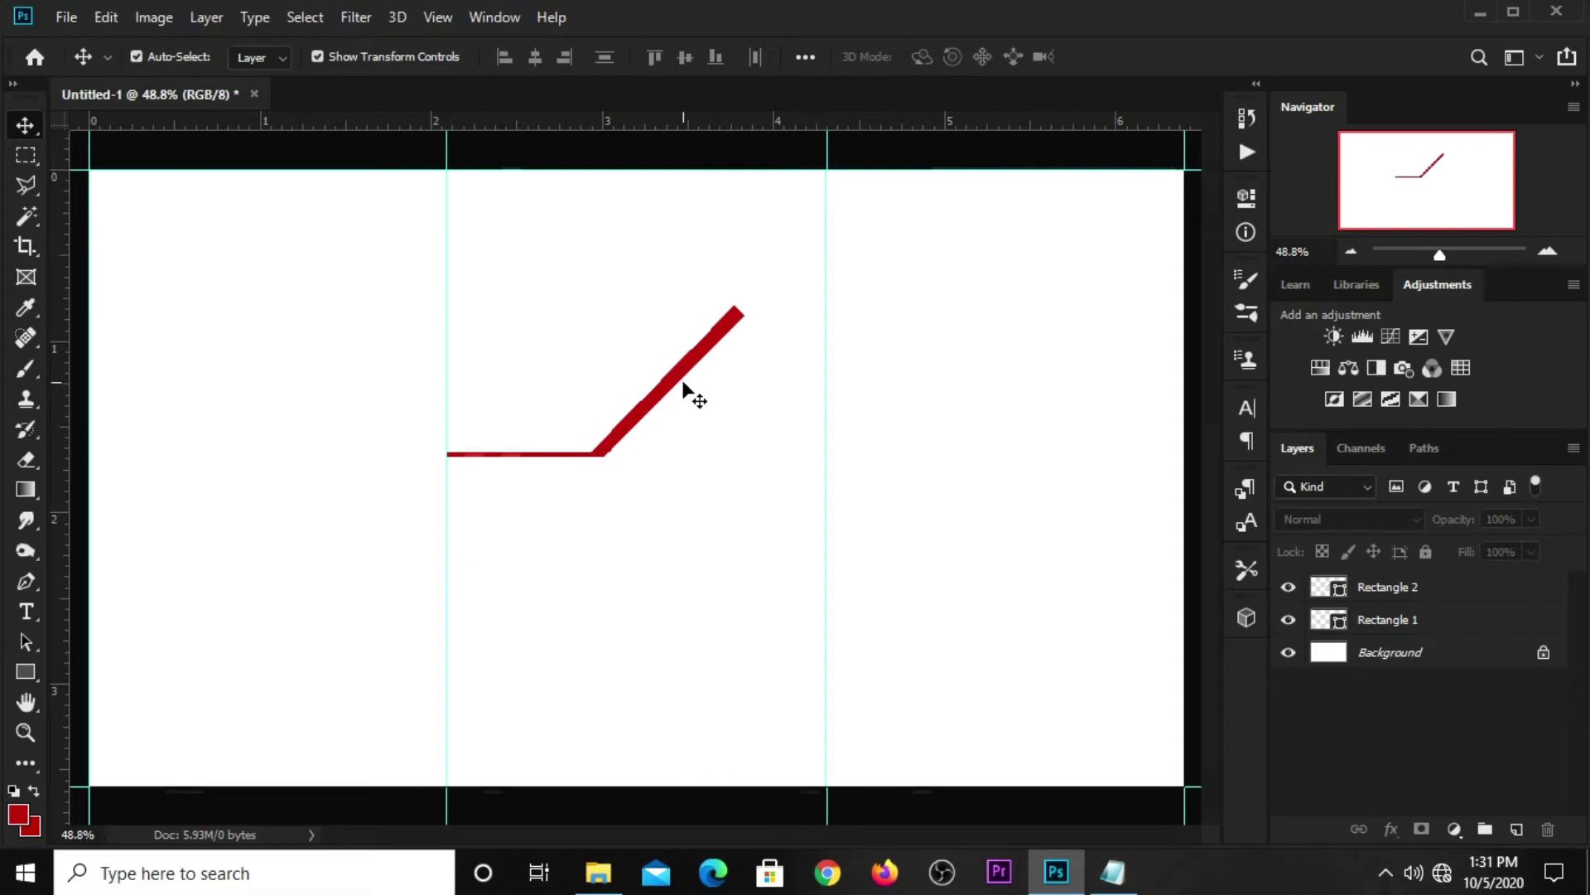
pyautogui.click(439, 18)
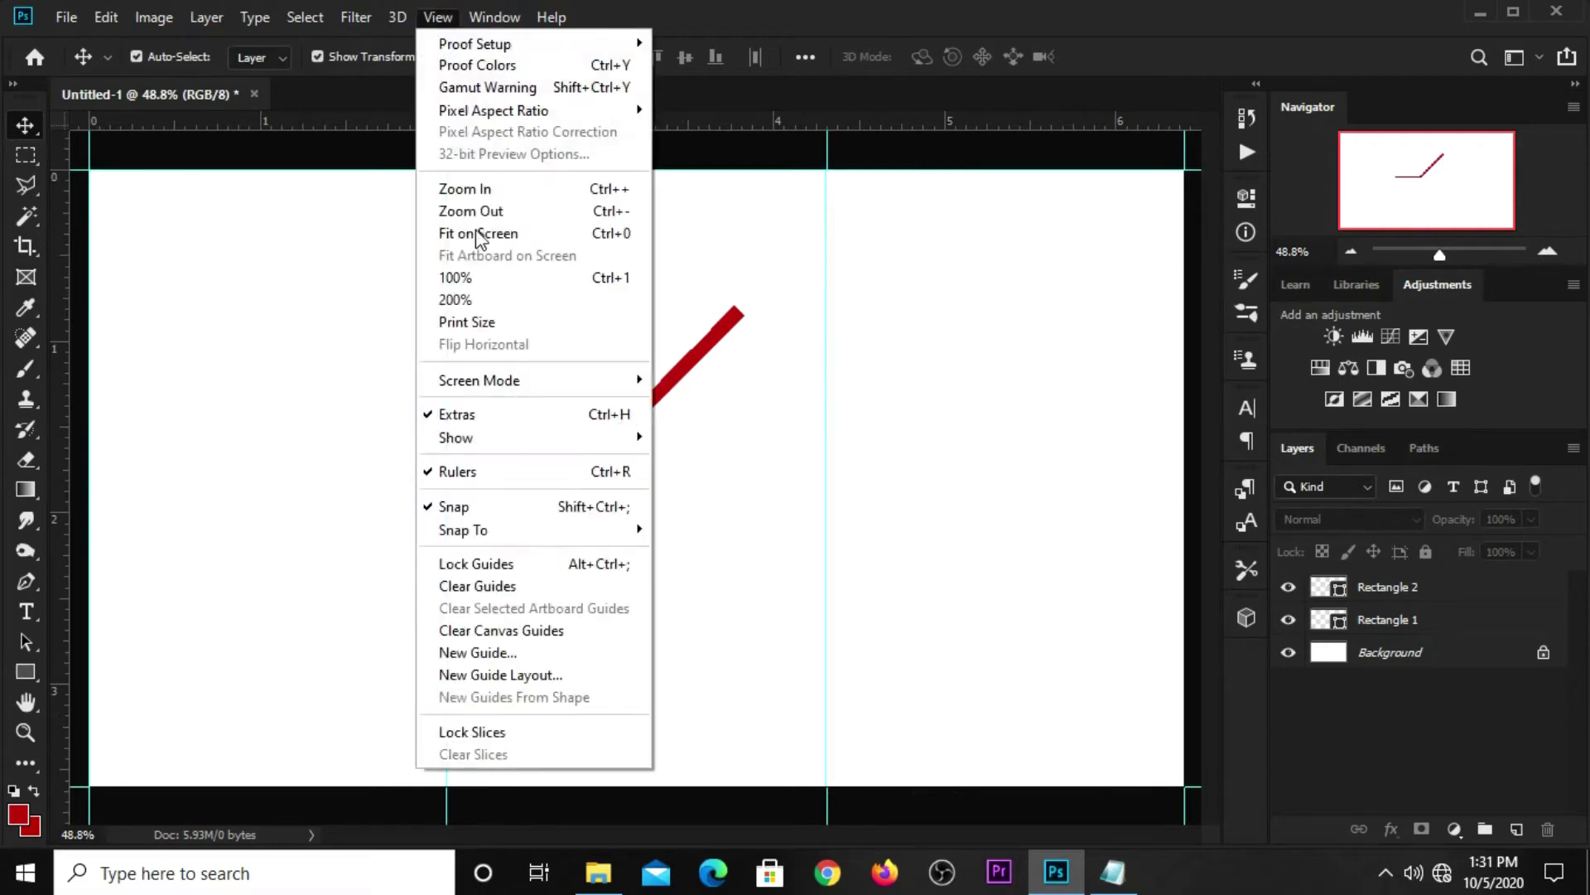
pyautogui.click(498, 588)
pyautogui.scroll(5, 700, 323)
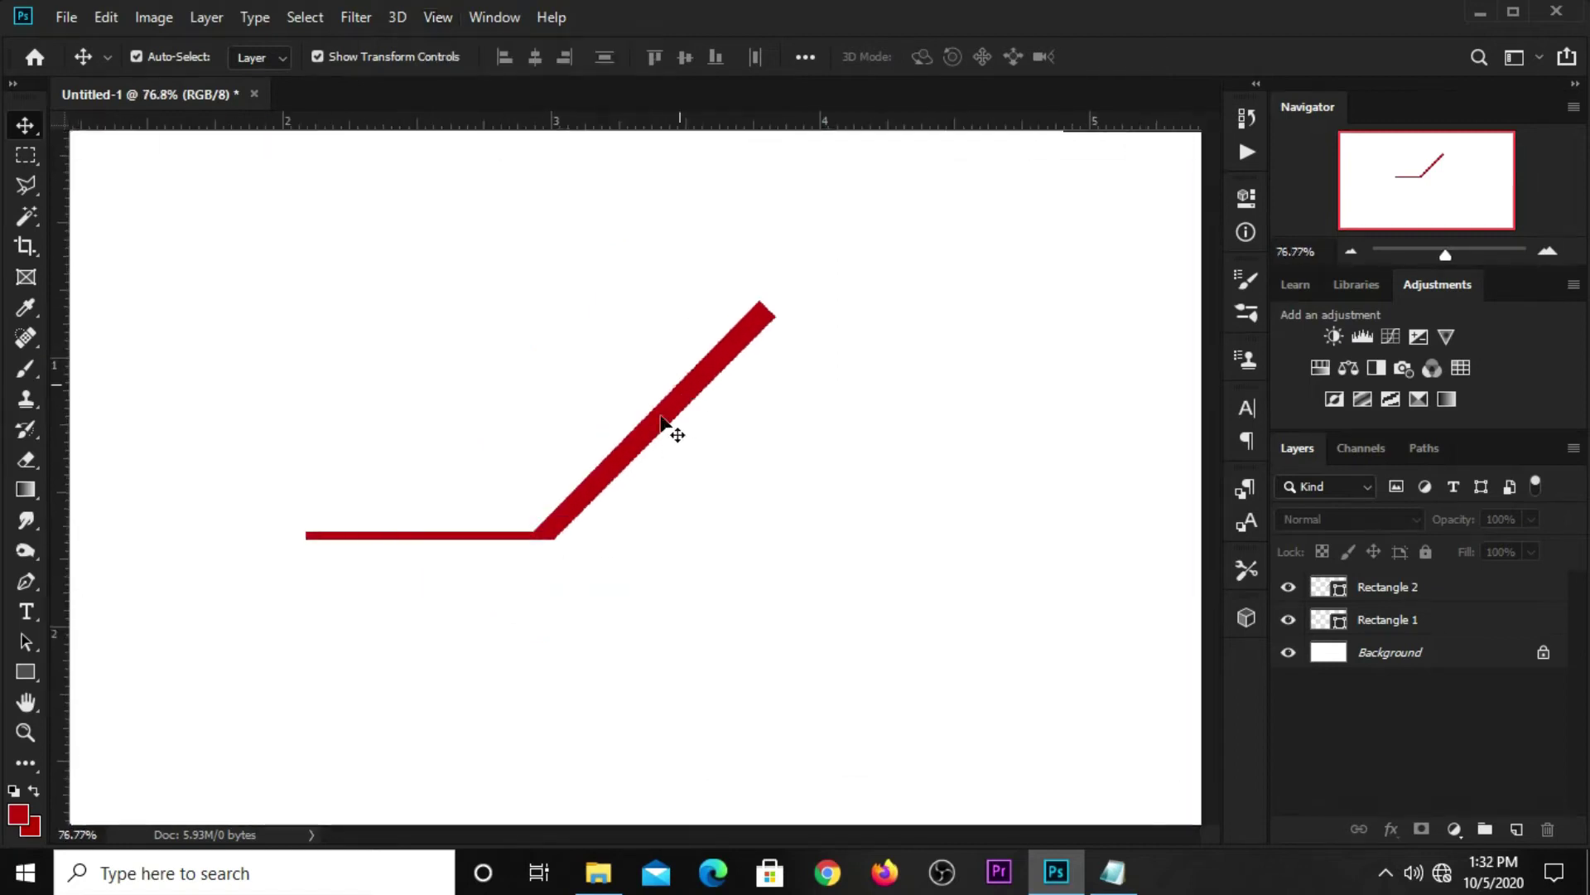
# Step: Group both red bars as Group 1 and duplicate the group
pyautogui.click(673, 431)
pyautogui.keyDown('shift'); pyautogui.click(404, 537); pyautogui.keyUp('shift')
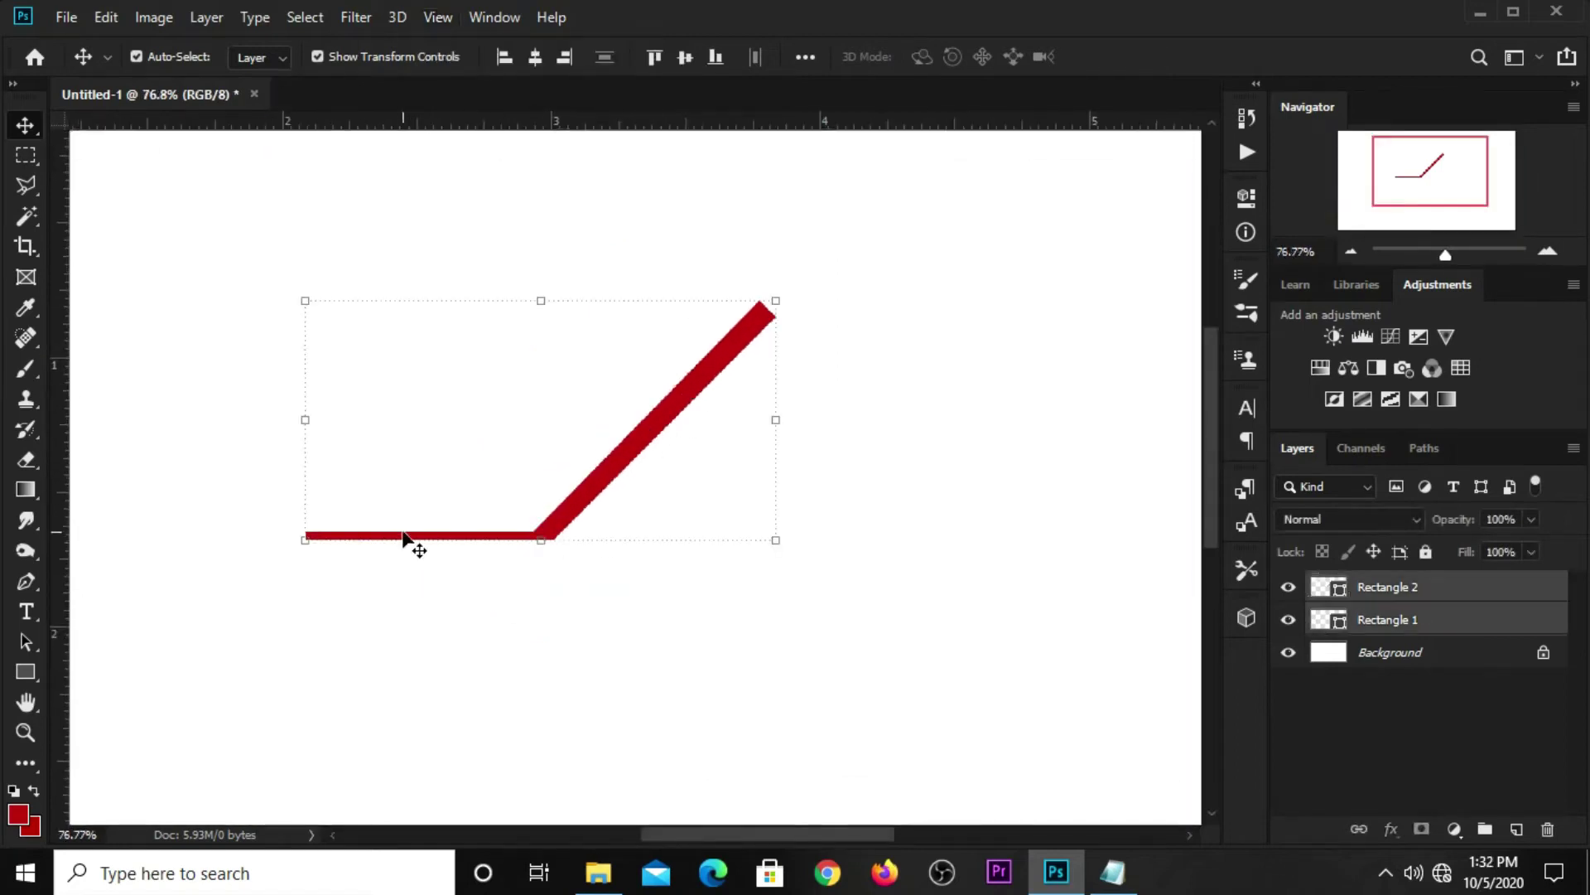
pyautogui.hotkey('ctrl', 'g')
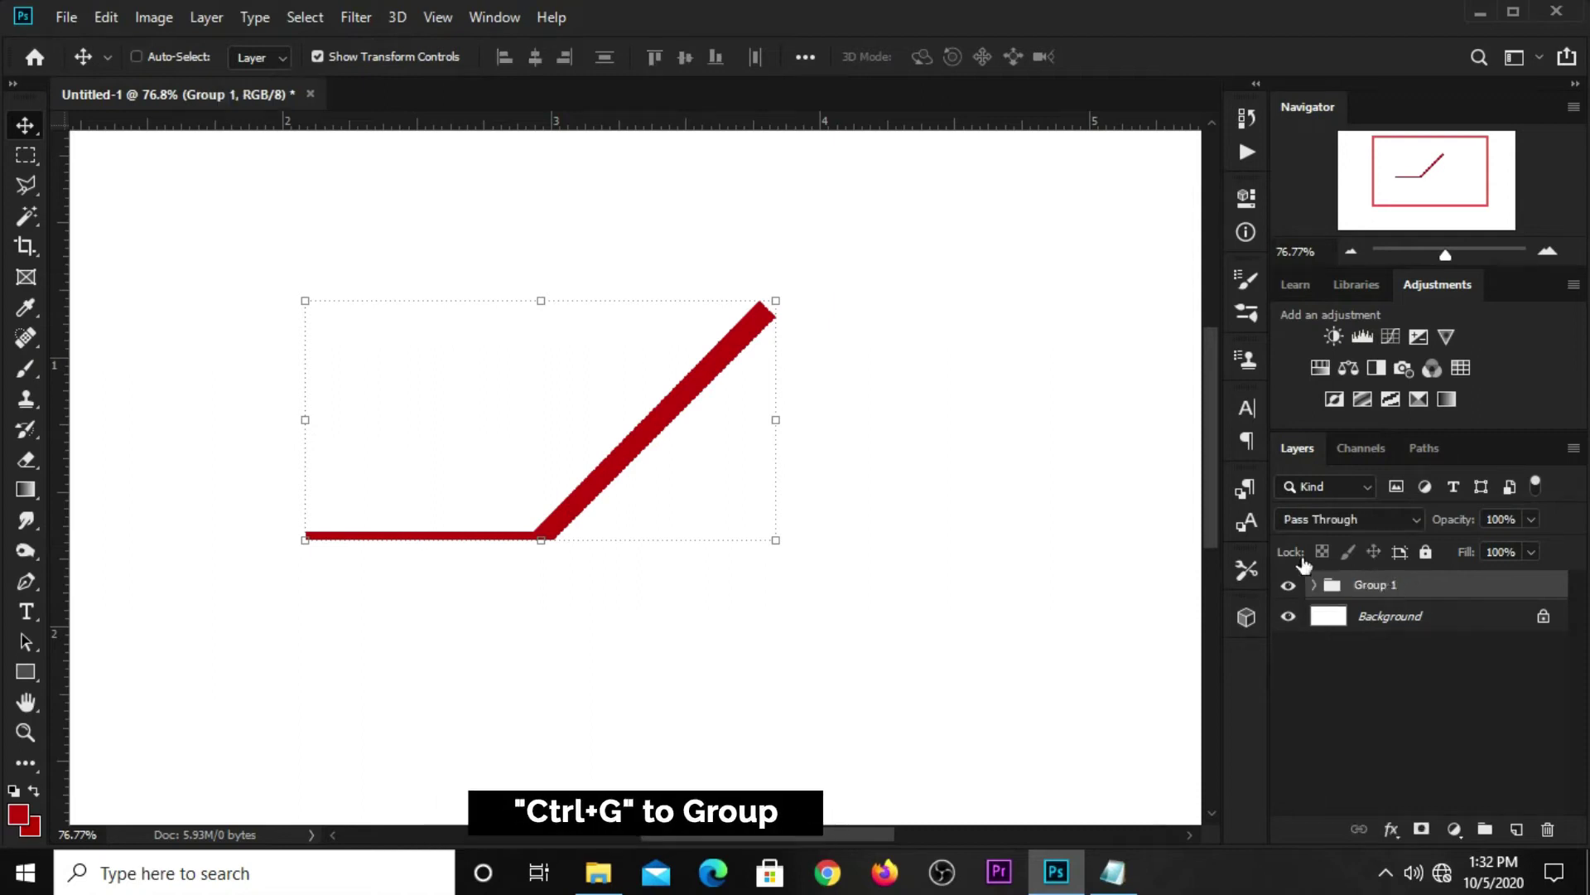
pyautogui.click(1288, 587)
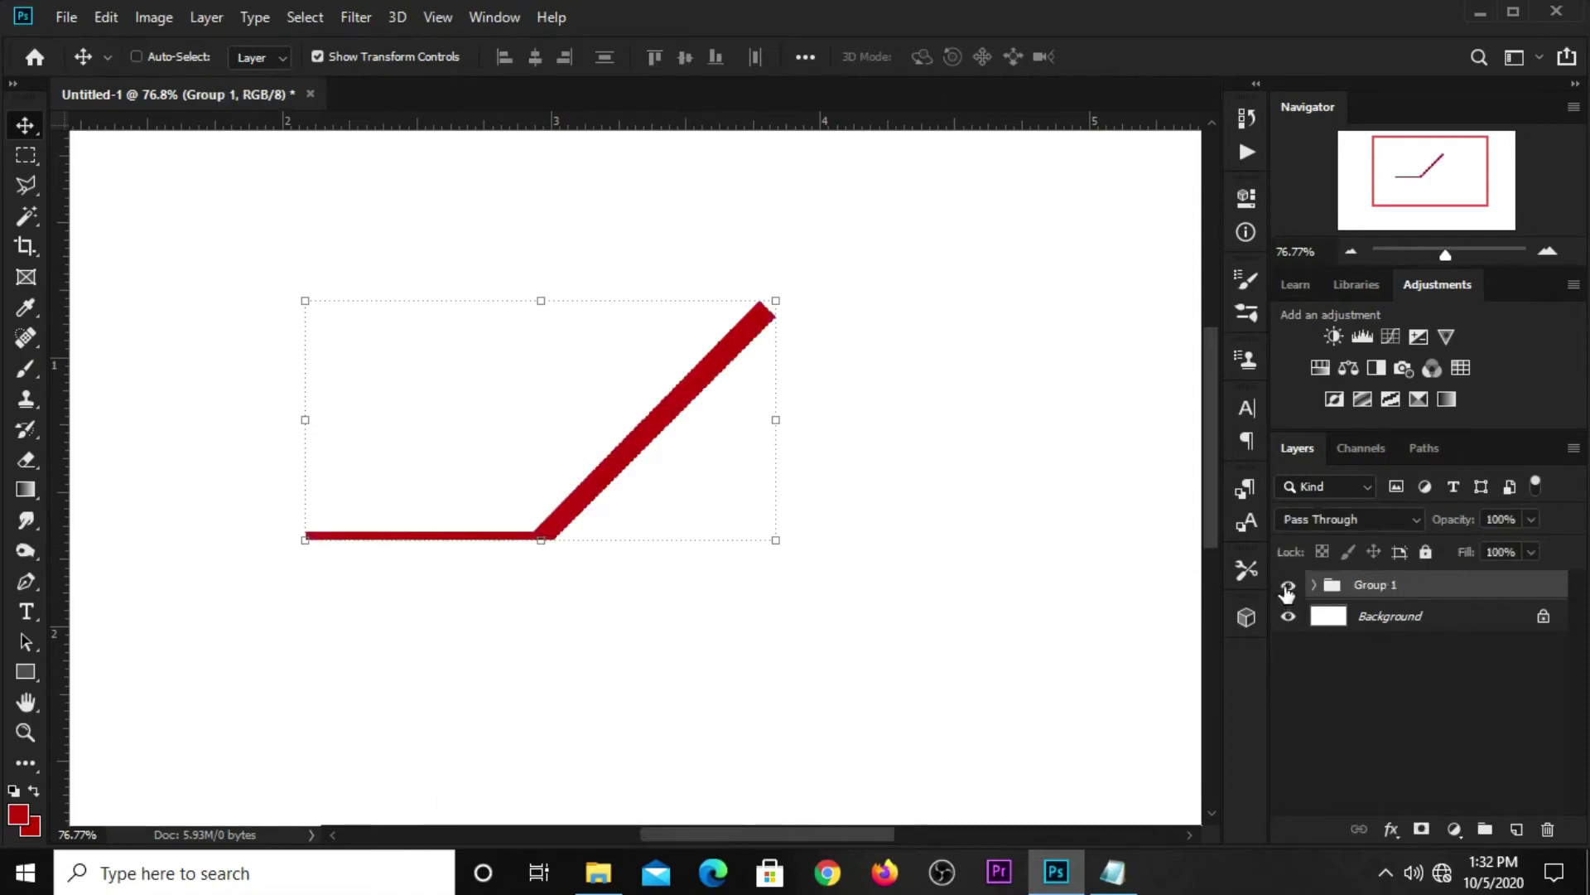
pyautogui.hotkey('ctrl', 'j')
# Step: Flip the Group 1 copy horizontally and place it to form the roof peak
pyautogui.hotkey('ctrl', 't')
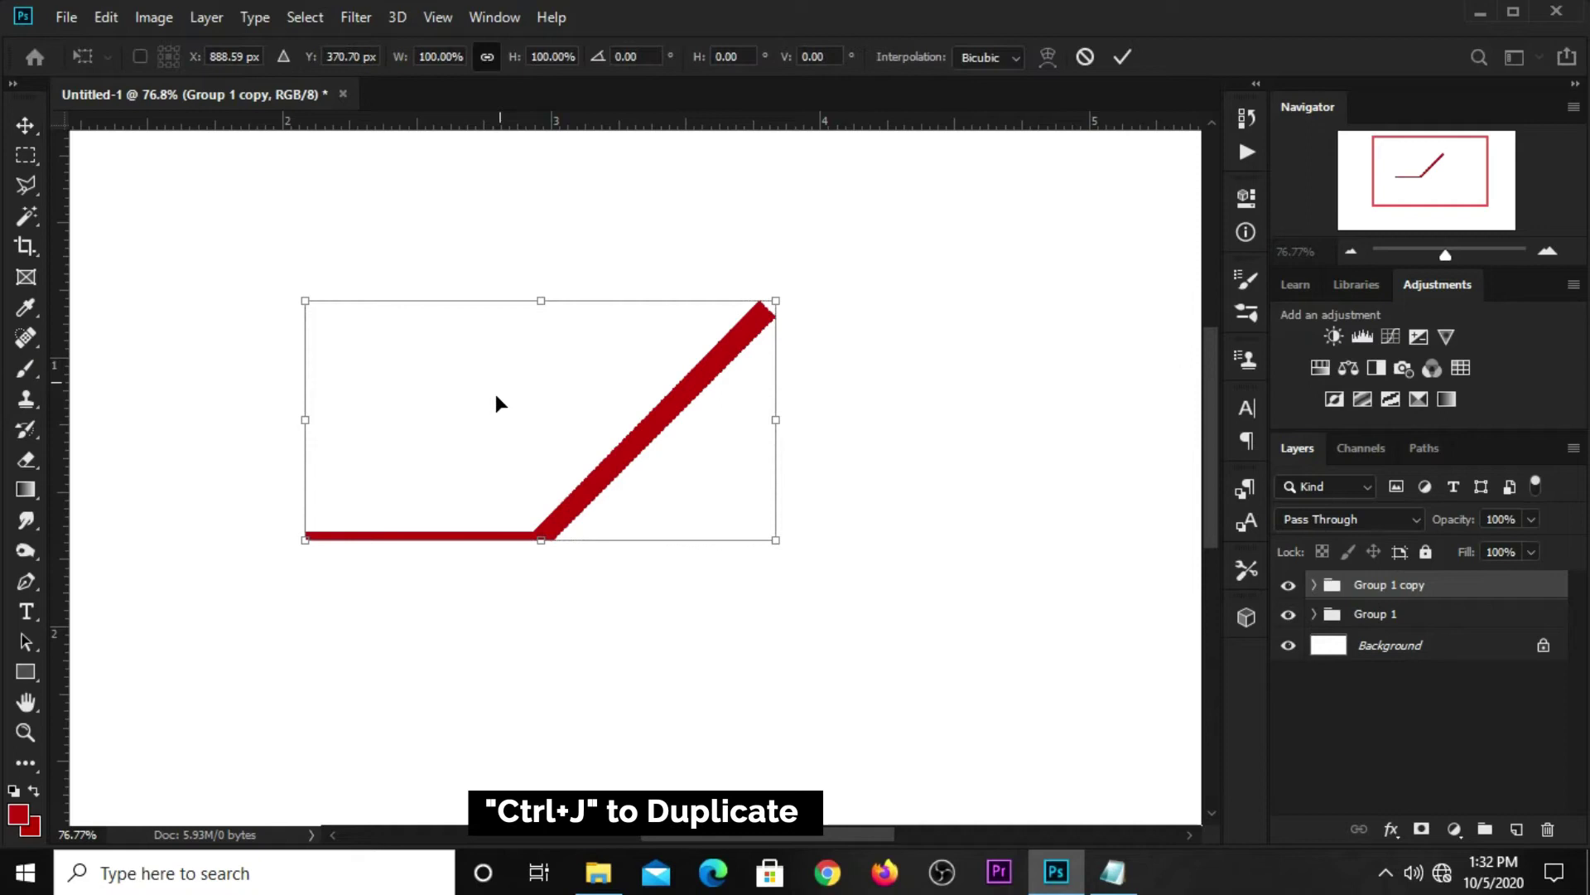
pyautogui.moveTo(495, 394); pyautogui.dragTo(678, 404)
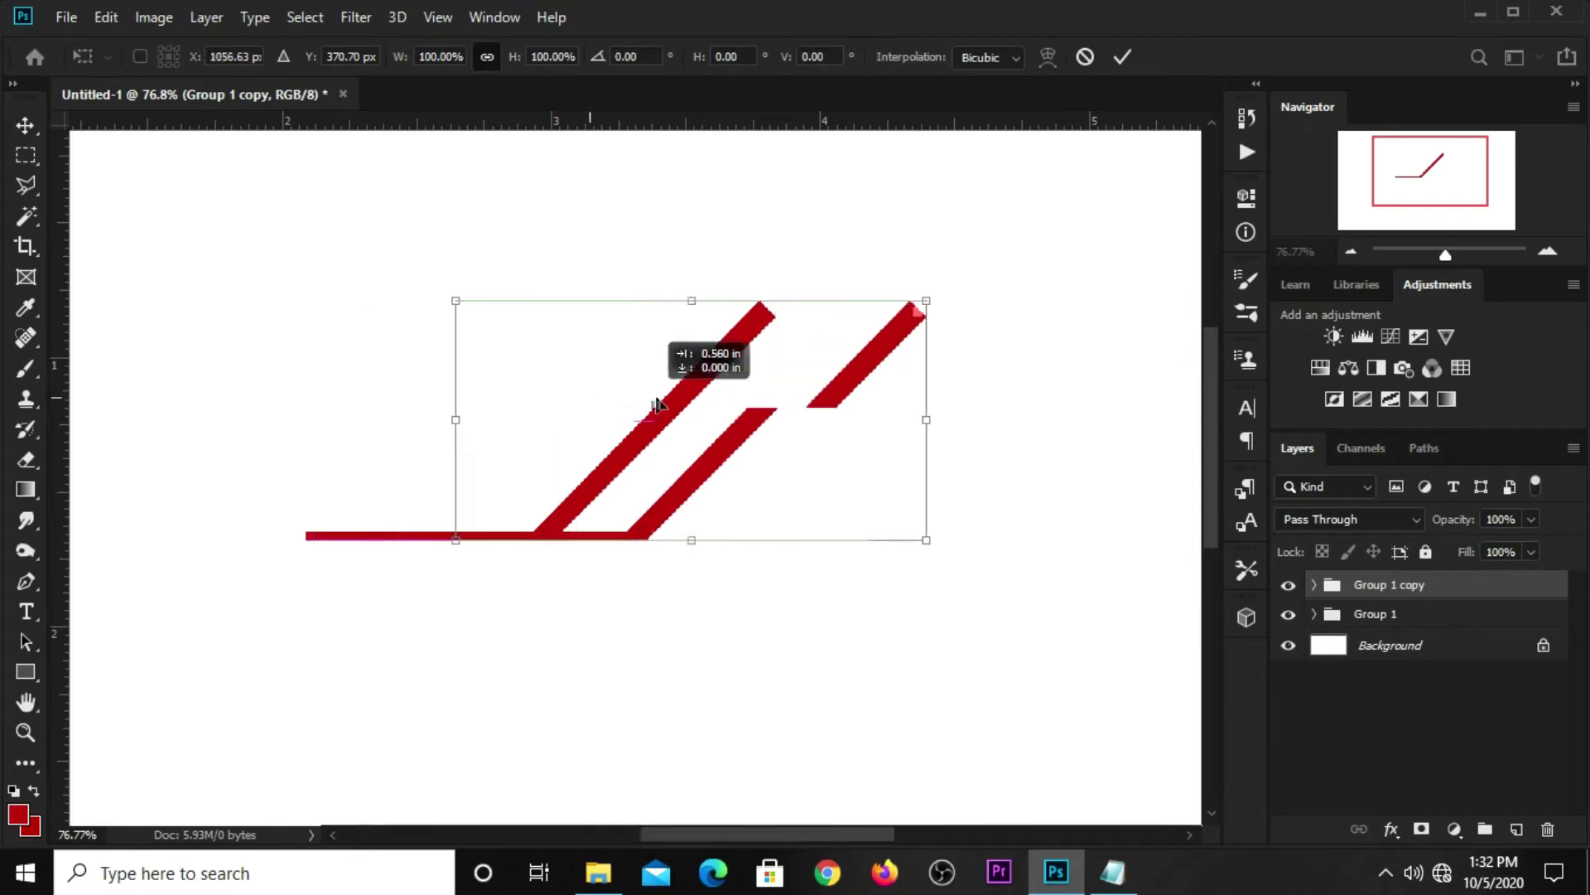
pyautogui.rightClick(734, 414)
pyautogui.click(786, 708)
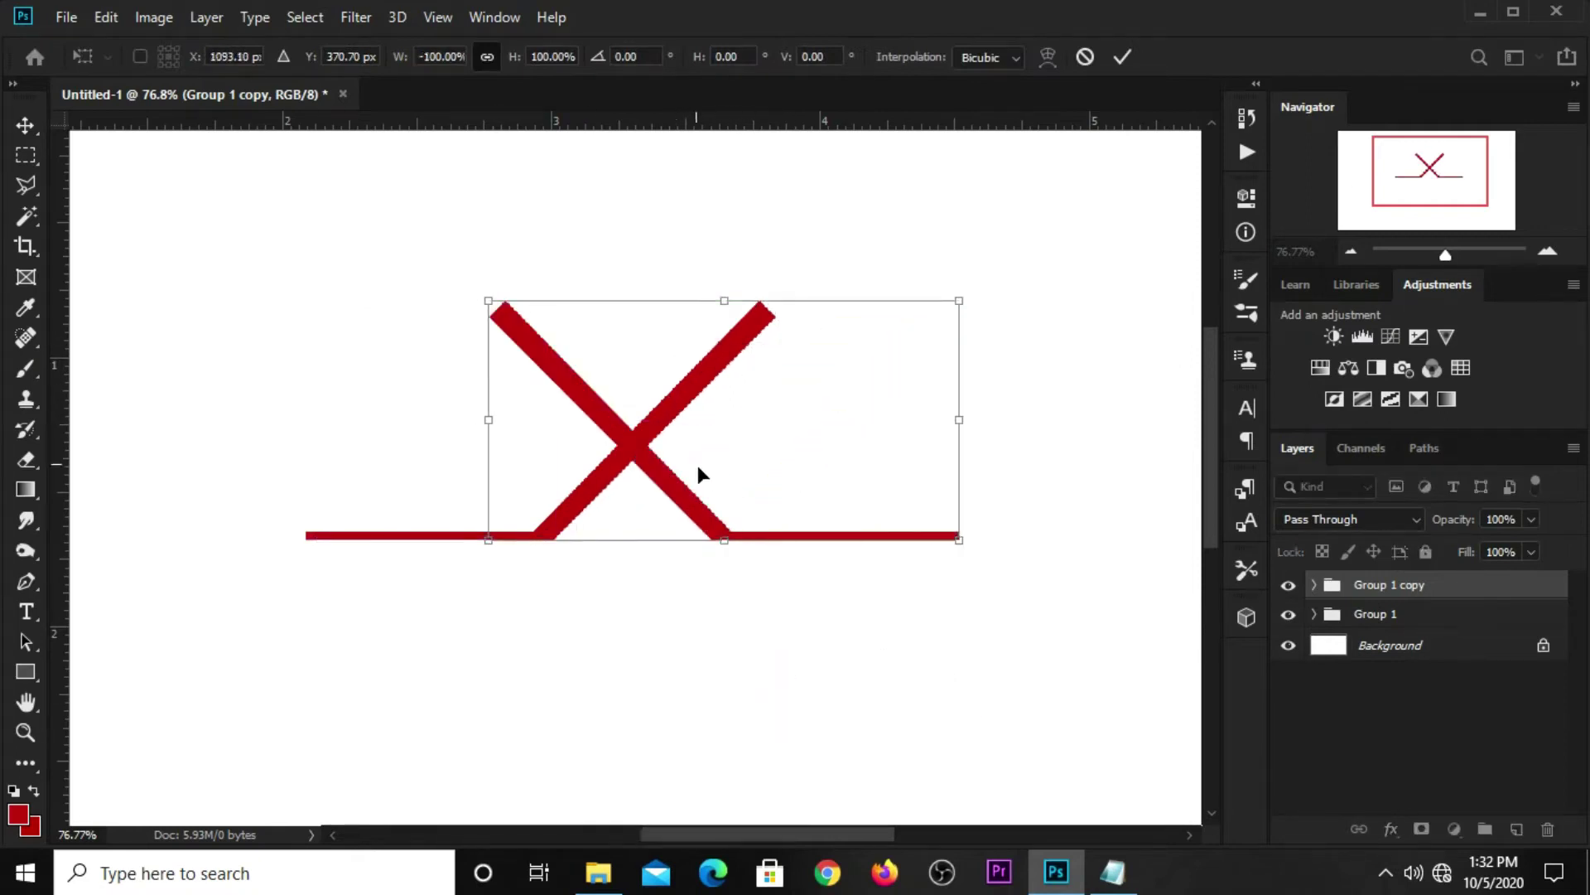
pyautogui.moveTo(611, 421); pyautogui.dragTo(865, 444)
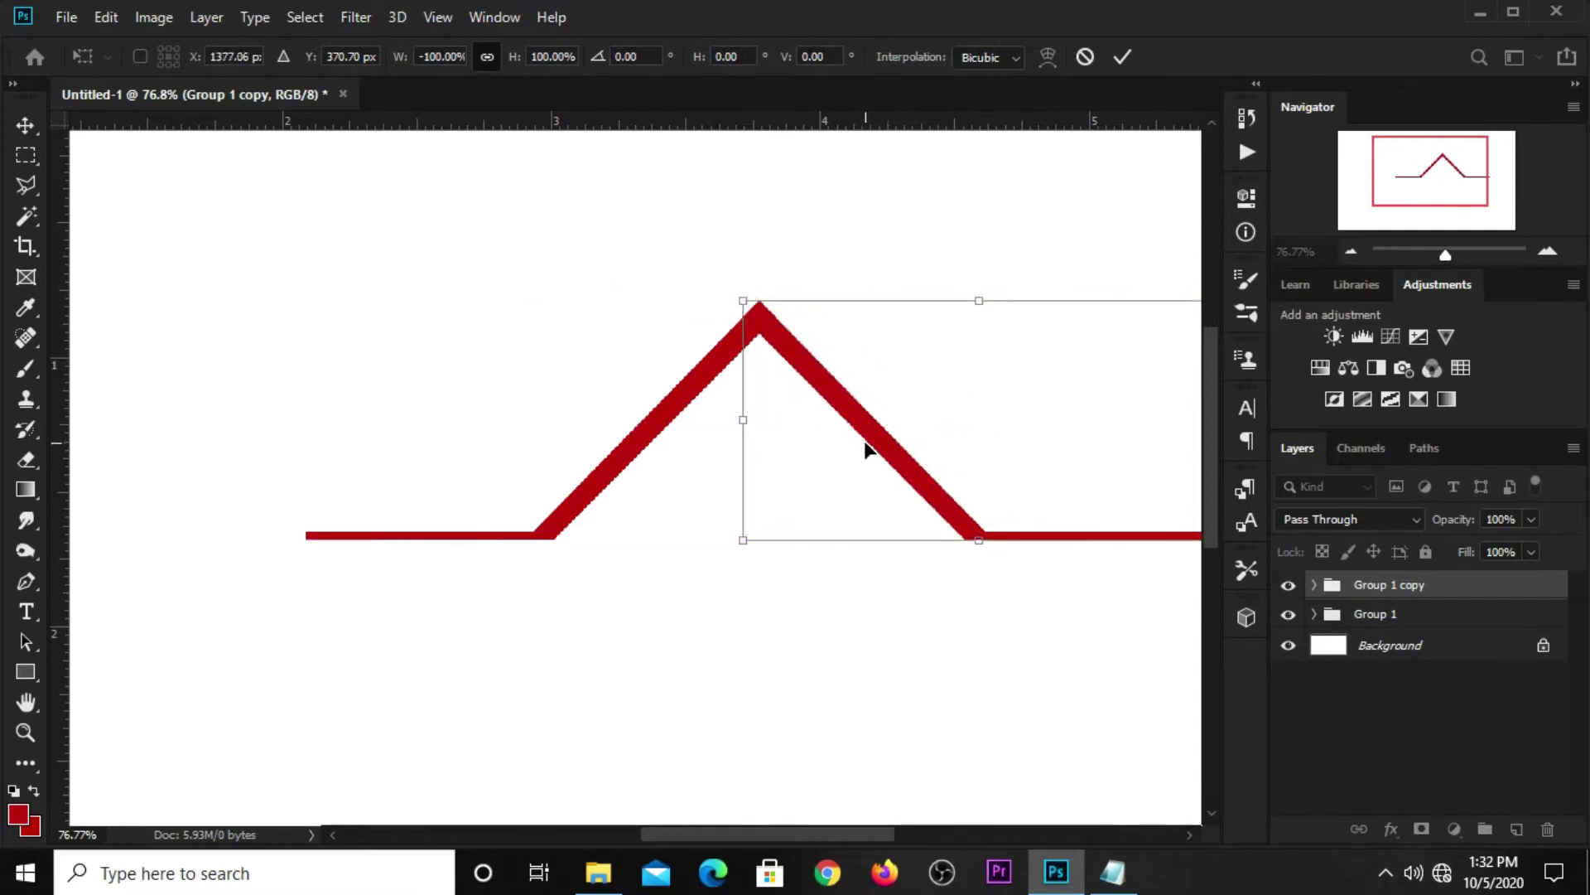
pyautogui.press('Return')
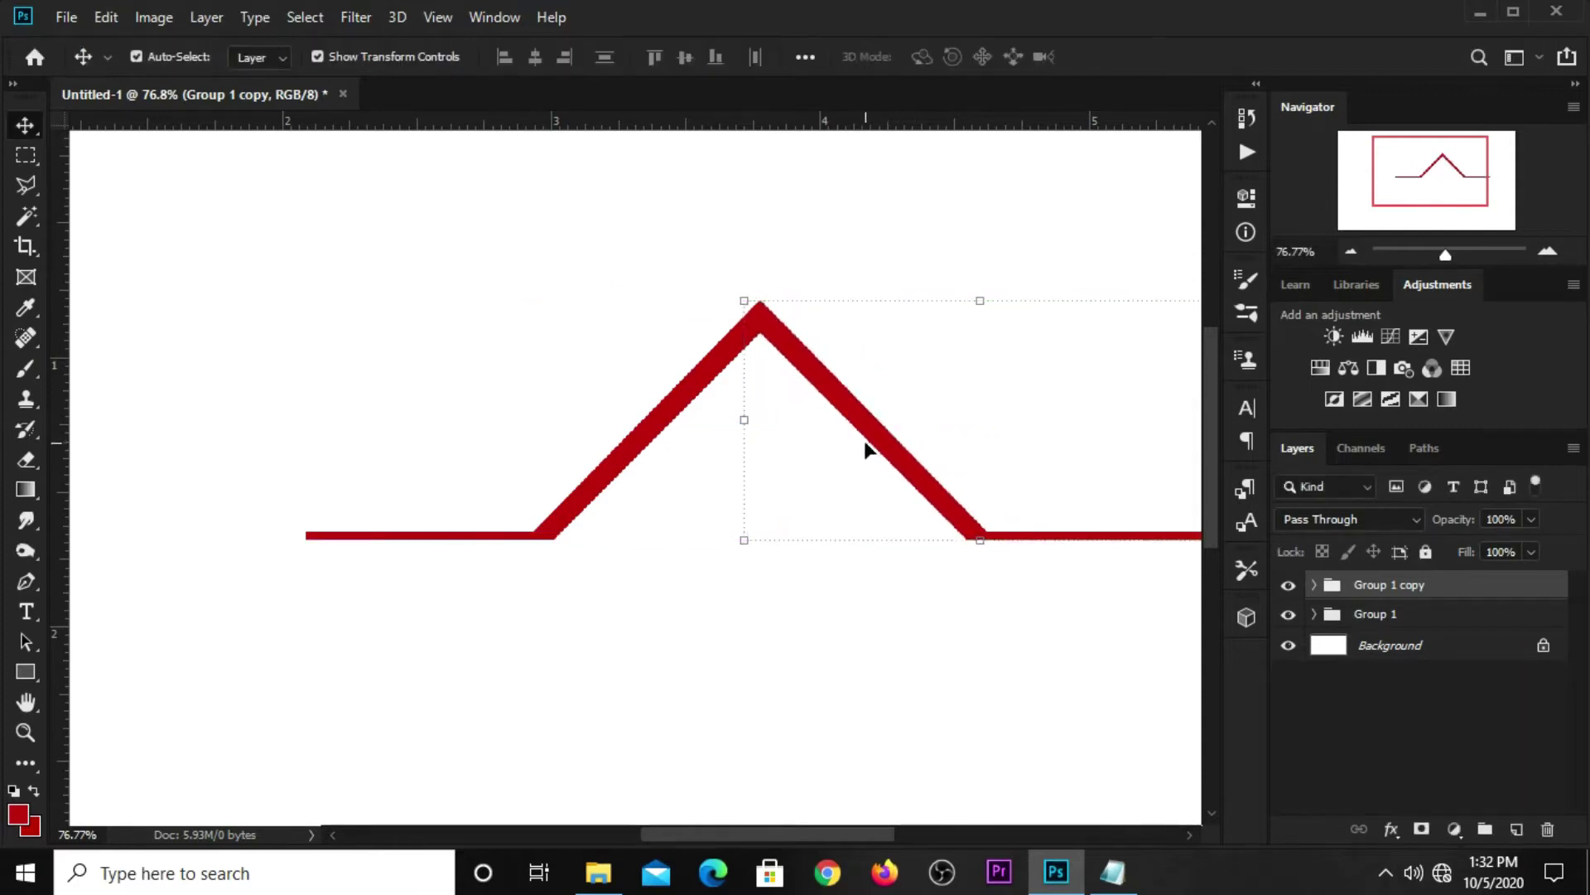
pyautogui.hotkey('ctrl', '0')
# Step: Move both roof groups left and down, checking placement with a temporary horizontal guide
pyautogui.click(838, 242)
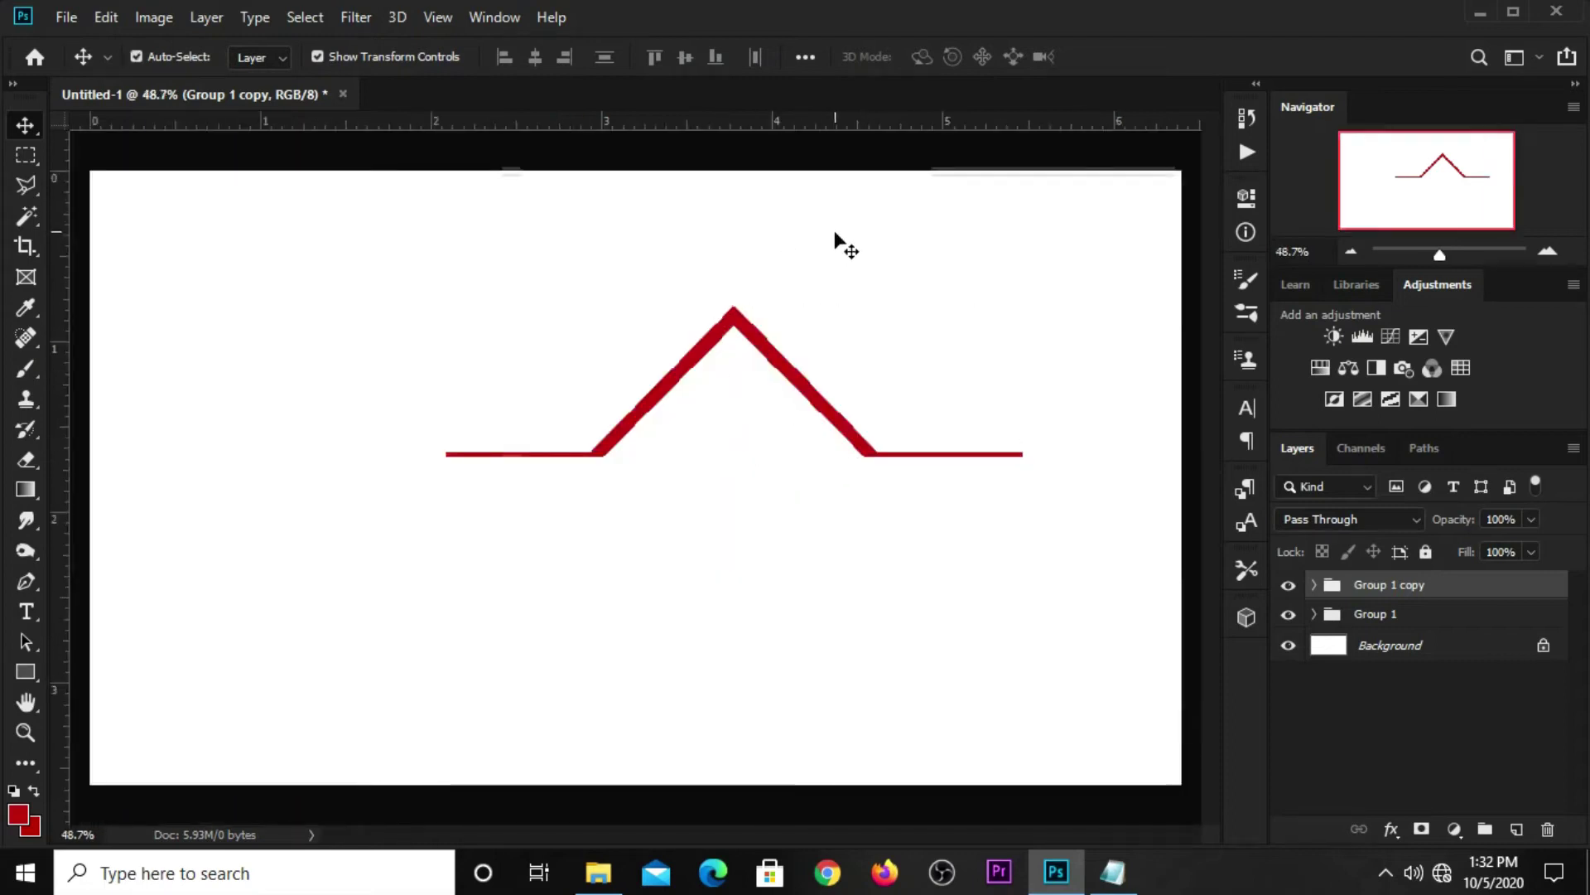
pyautogui.scroll(1, 929, 233)
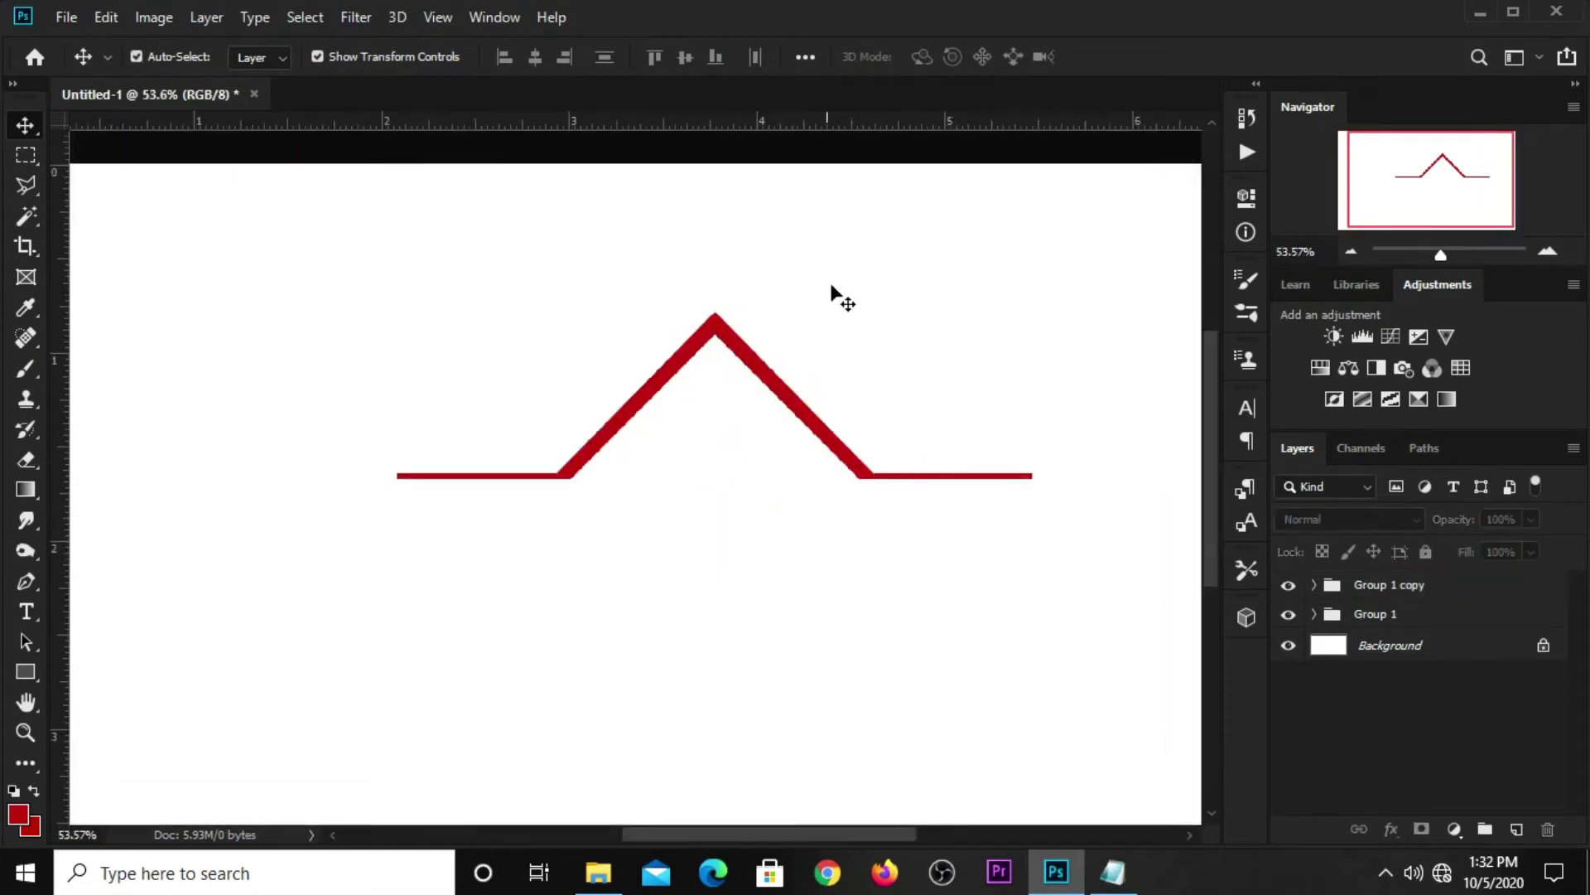
pyautogui.click(1390, 617)
pyautogui.keyDown('shift'); pyautogui.click(1392, 586); pyautogui.keyUp('shift')
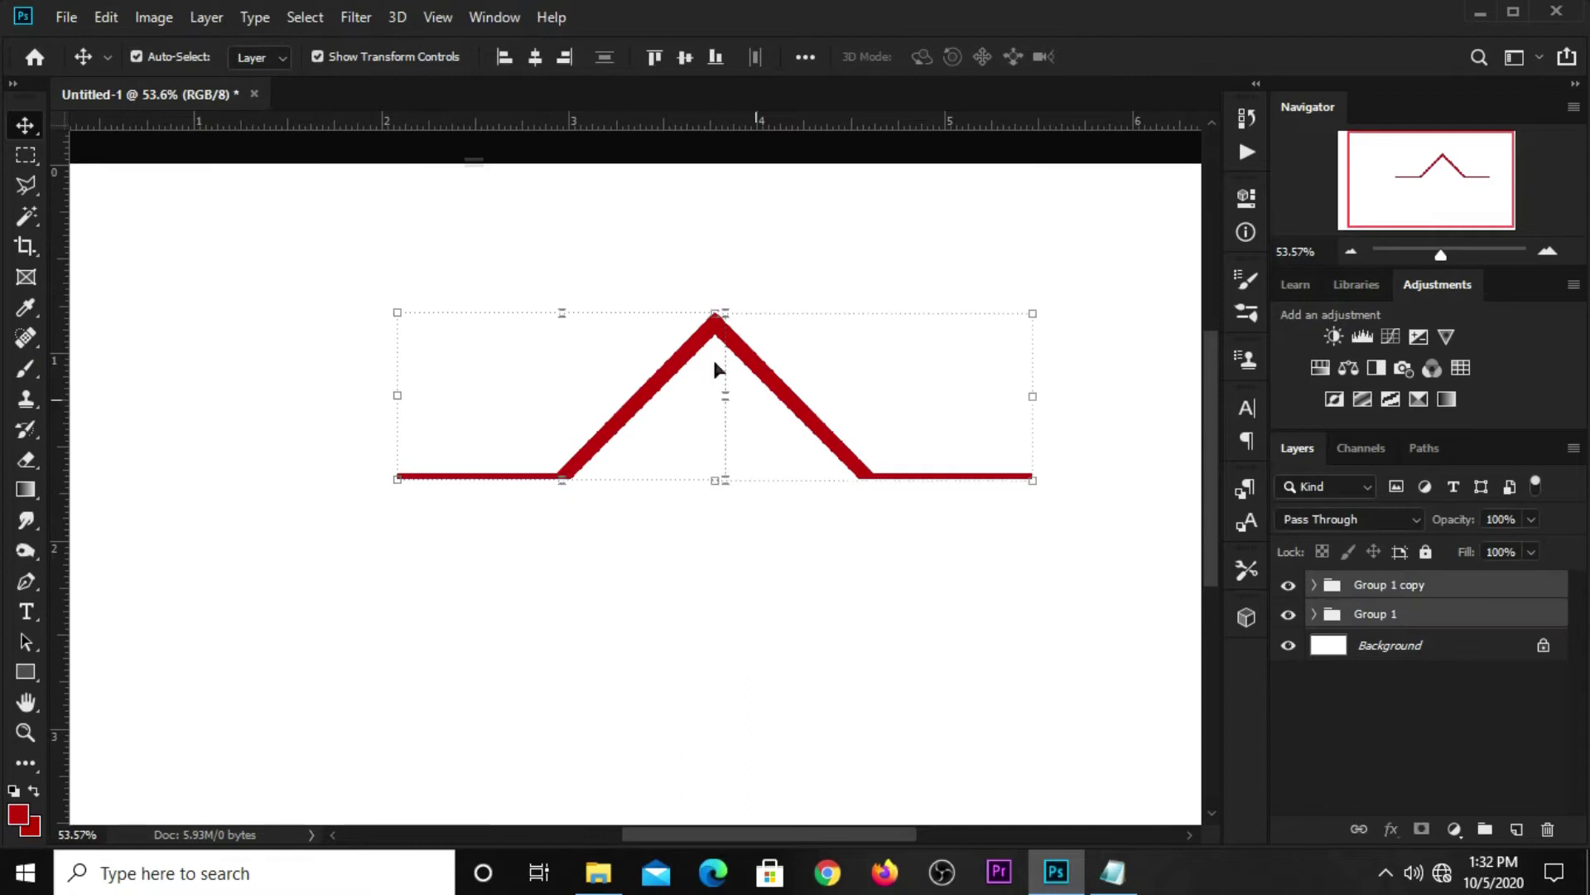
pyautogui.moveTo(752, 372); pyautogui.dragTo(679, 451)
pyautogui.scroll(-3, 682, 426)
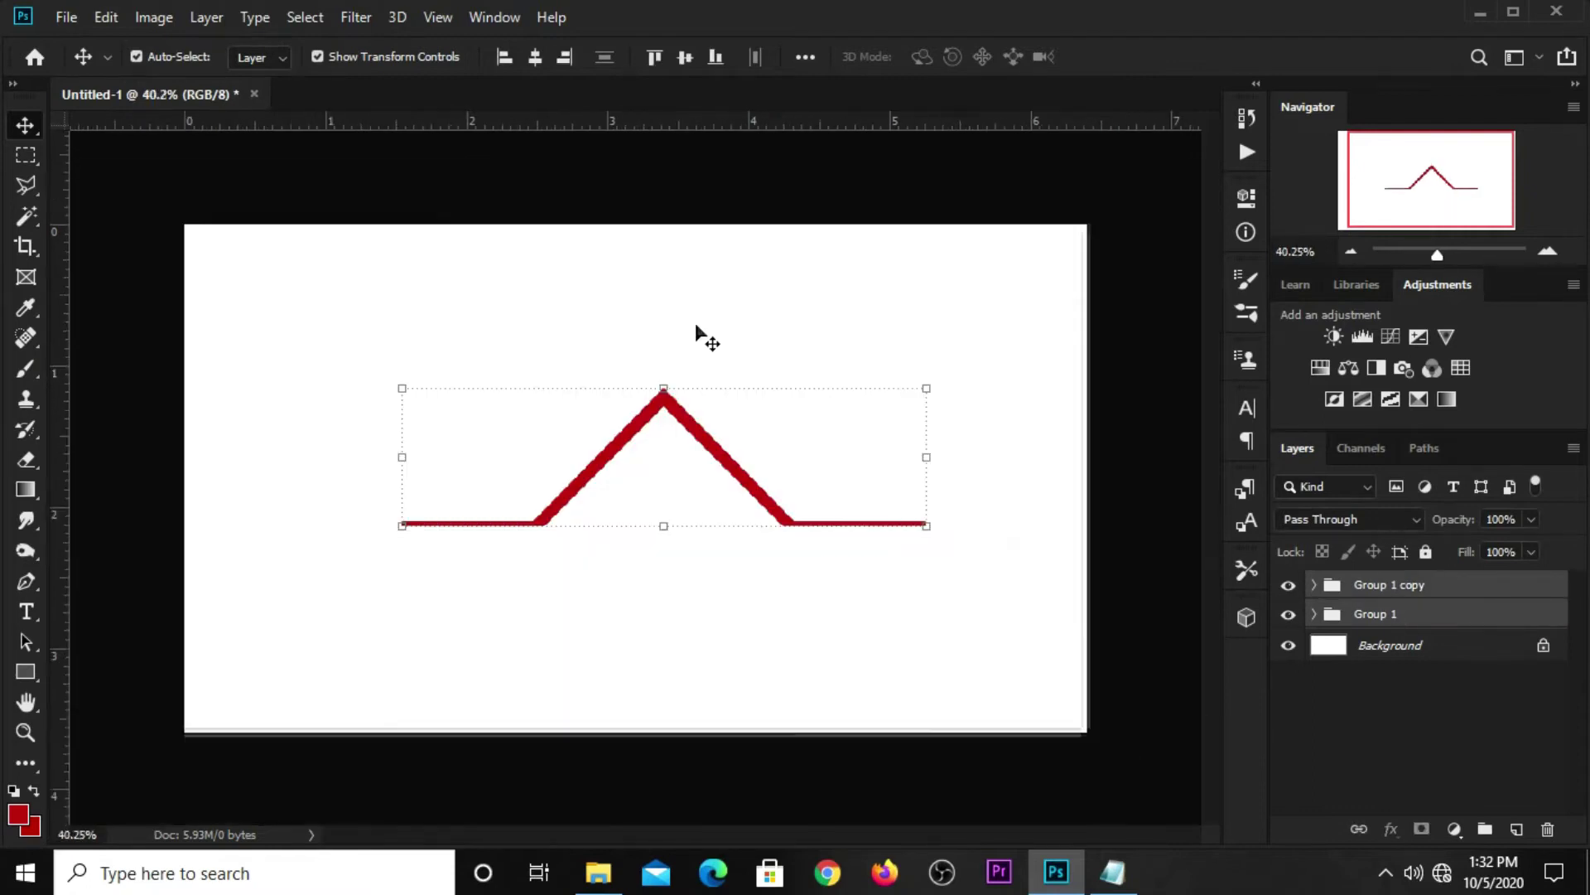
pyautogui.click(682, 215)
pyautogui.scroll(2, 695, 420)
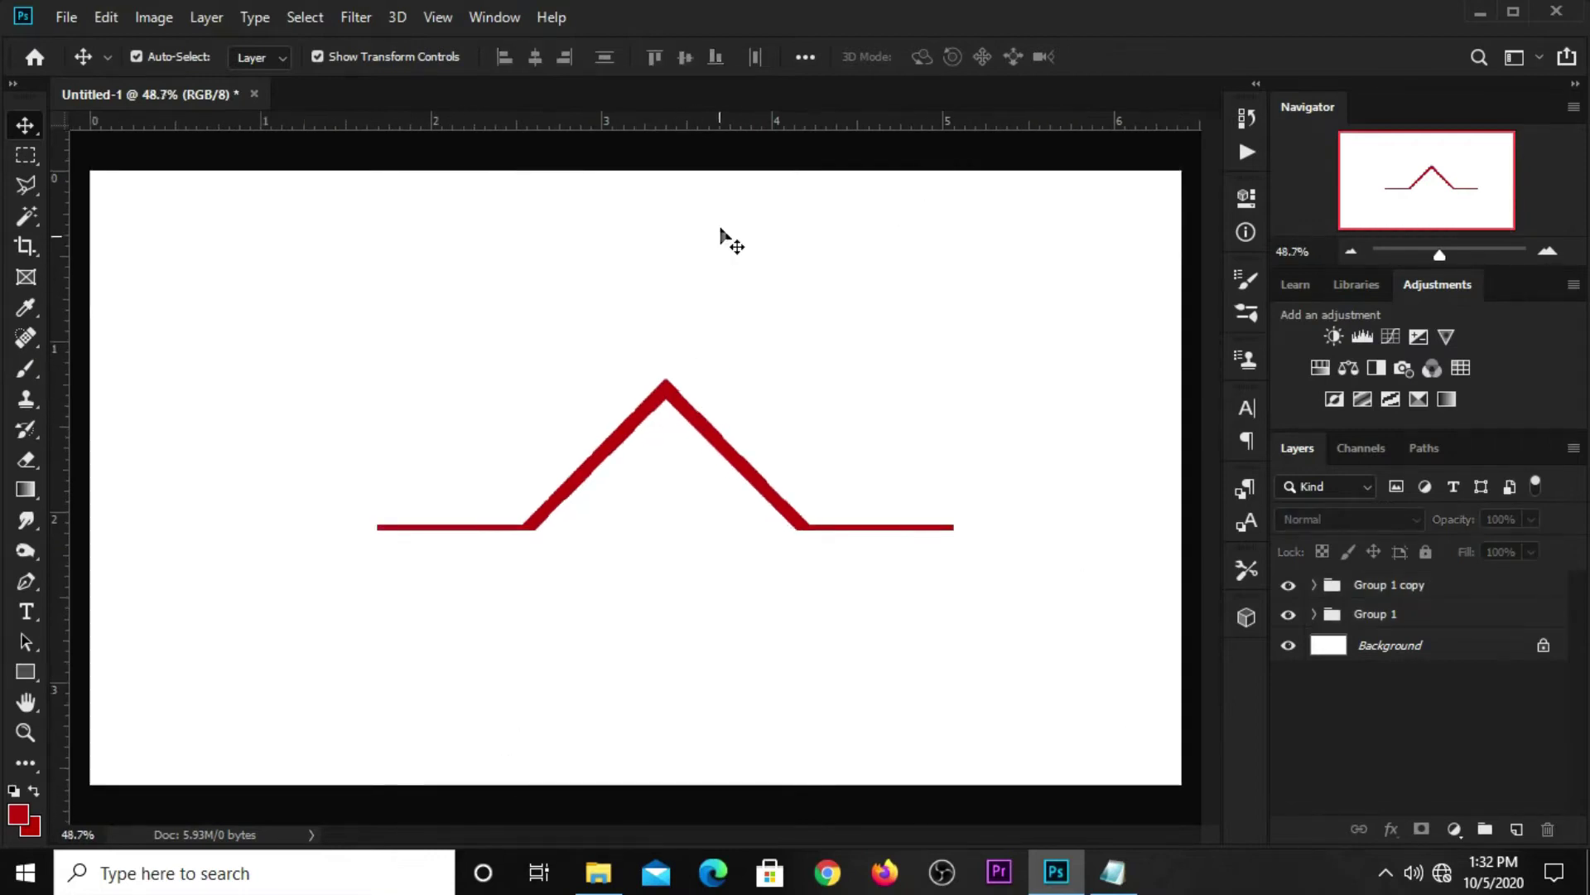
pyautogui.moveTo(755, 126); pyautogui.dragTo(732, 532)
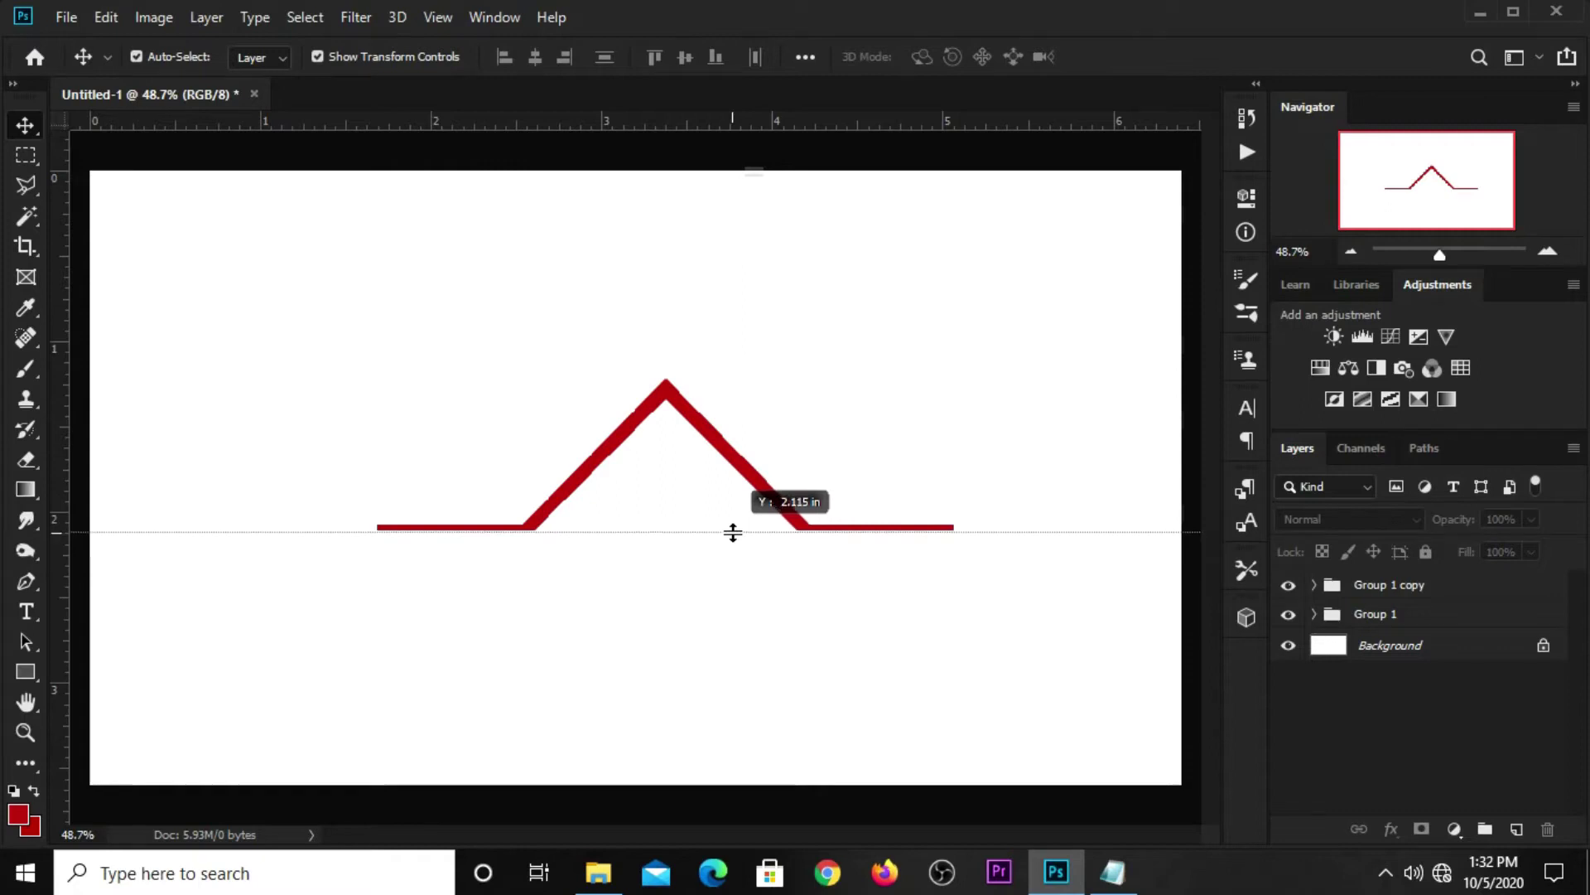
pyautogui.moveTo(732, 531); pyautogui.dragTo(741, 116)
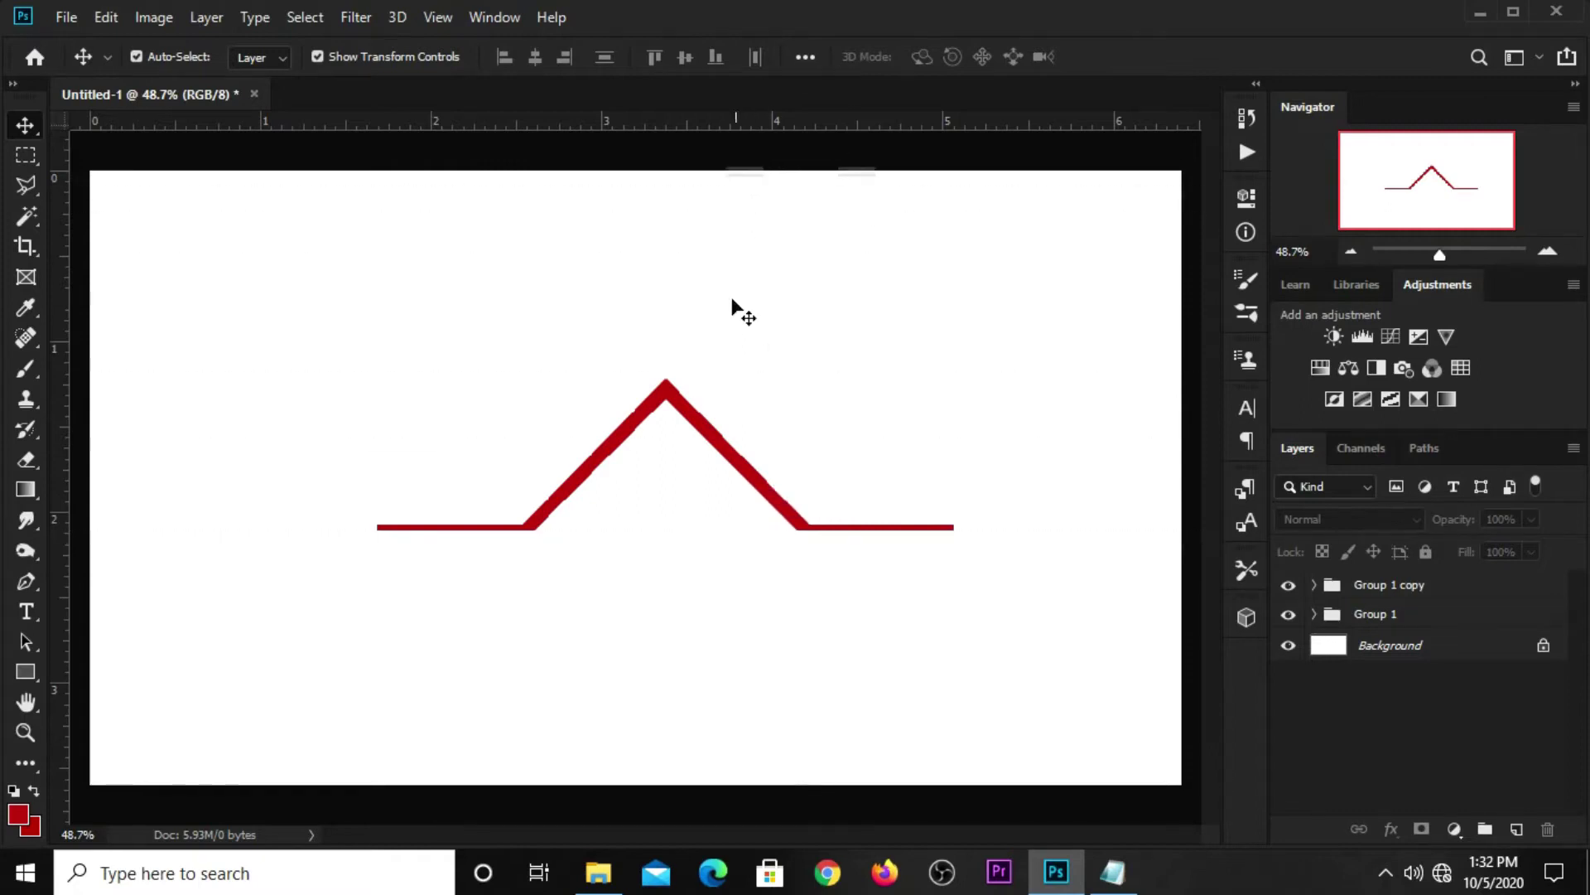
pyautogui.click(25, 671)
# Step: Draw a small 37 px square just below the roof peak
pyautogui.click(120, 675)
pyautogui.scroll(2, 636, 524)
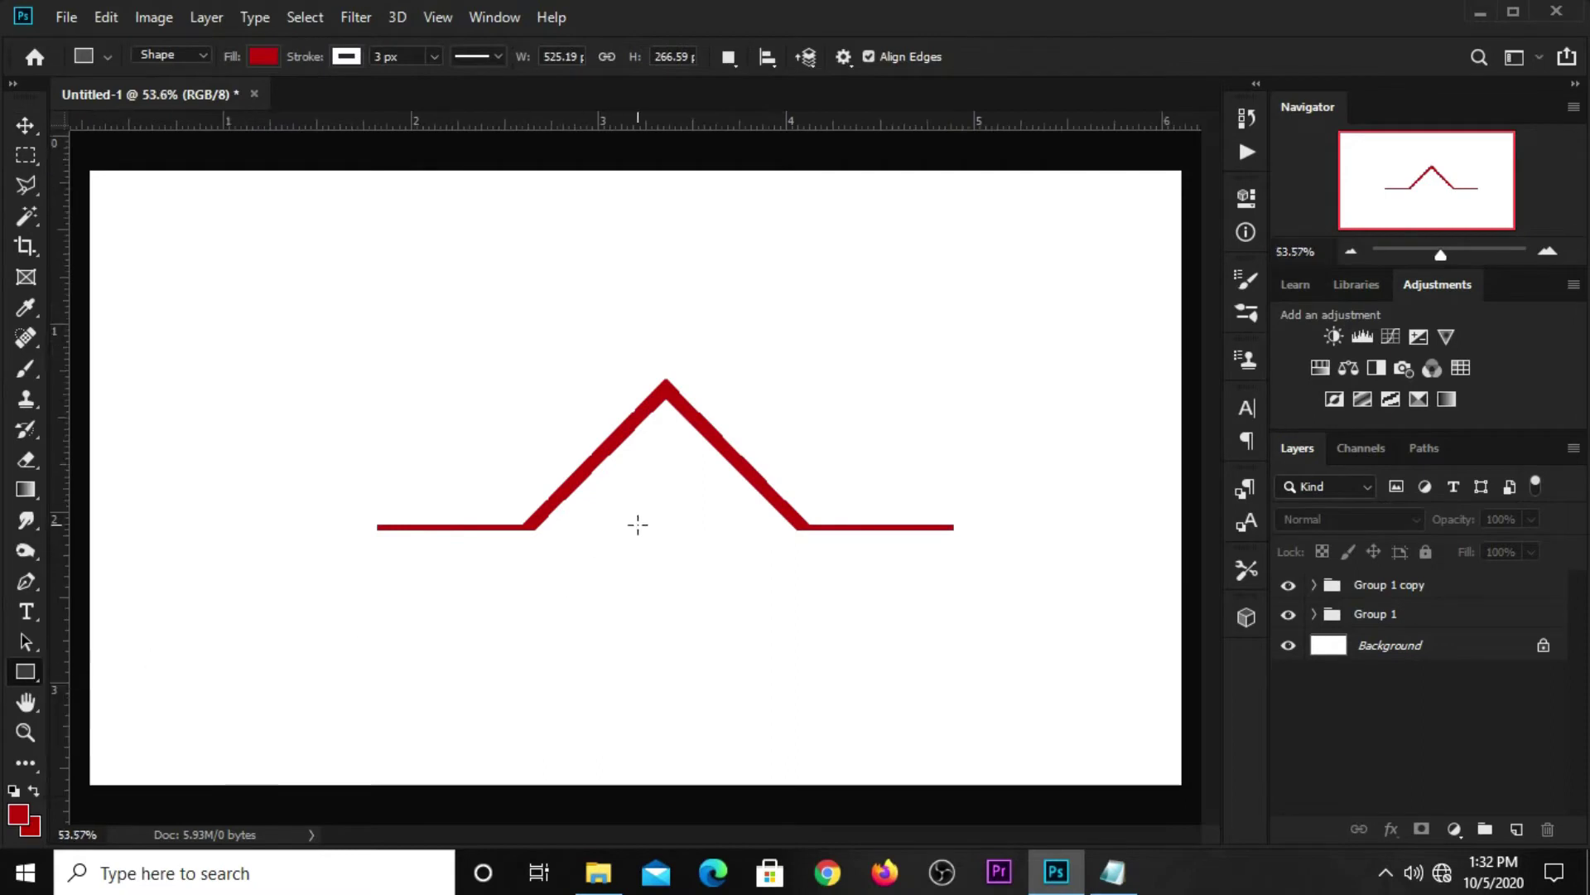
pyautogui.moveTo(635, 432); pyautogui.dragTo(664, 464)
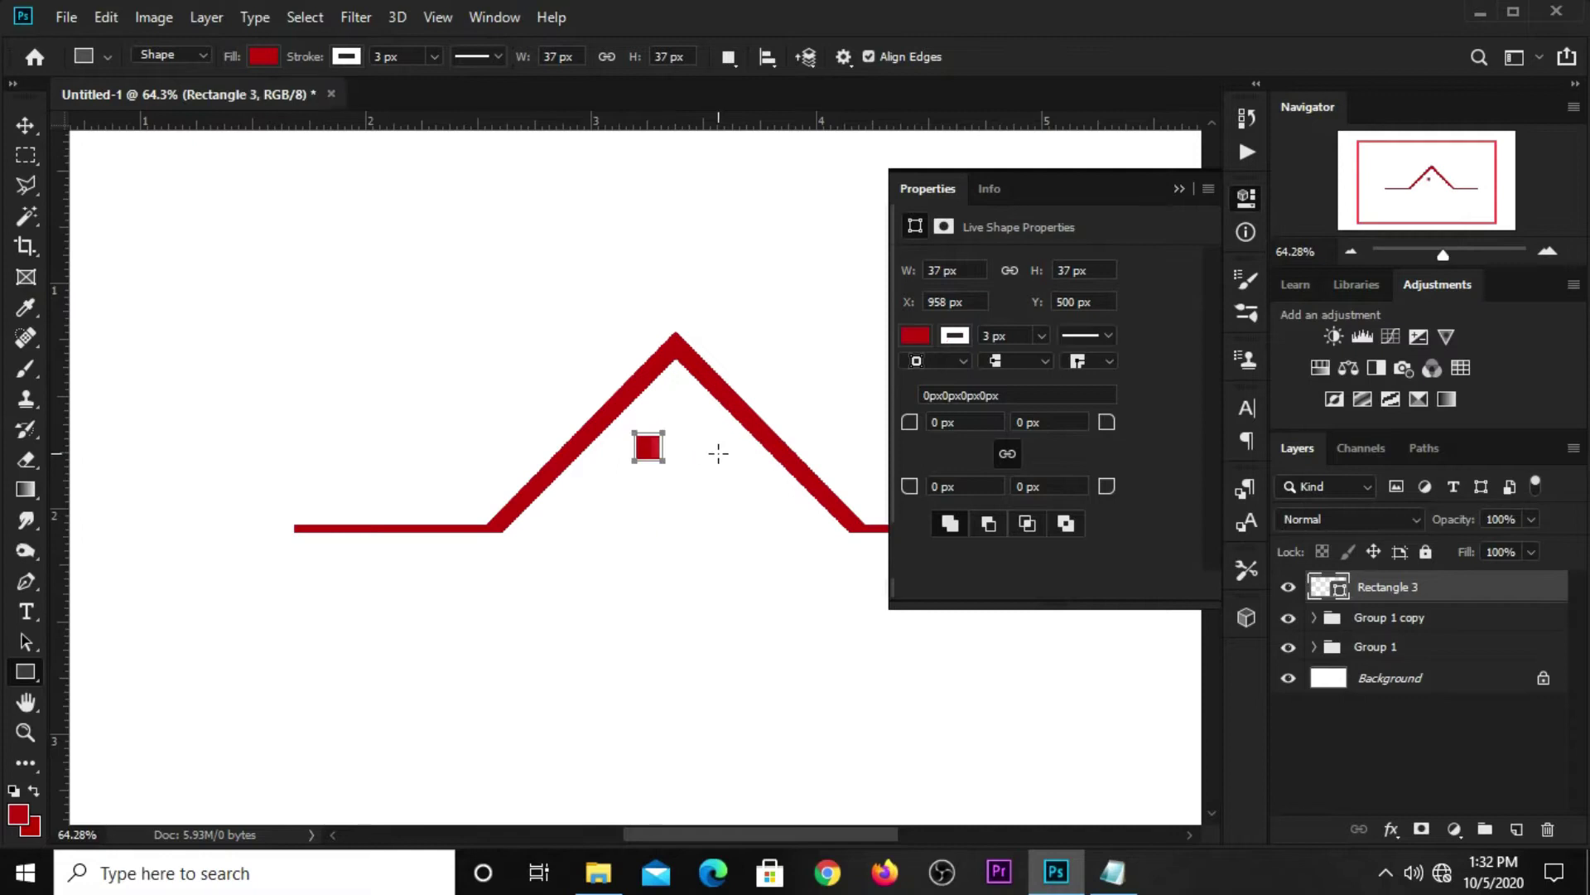
pyautogui.click(915, 336)
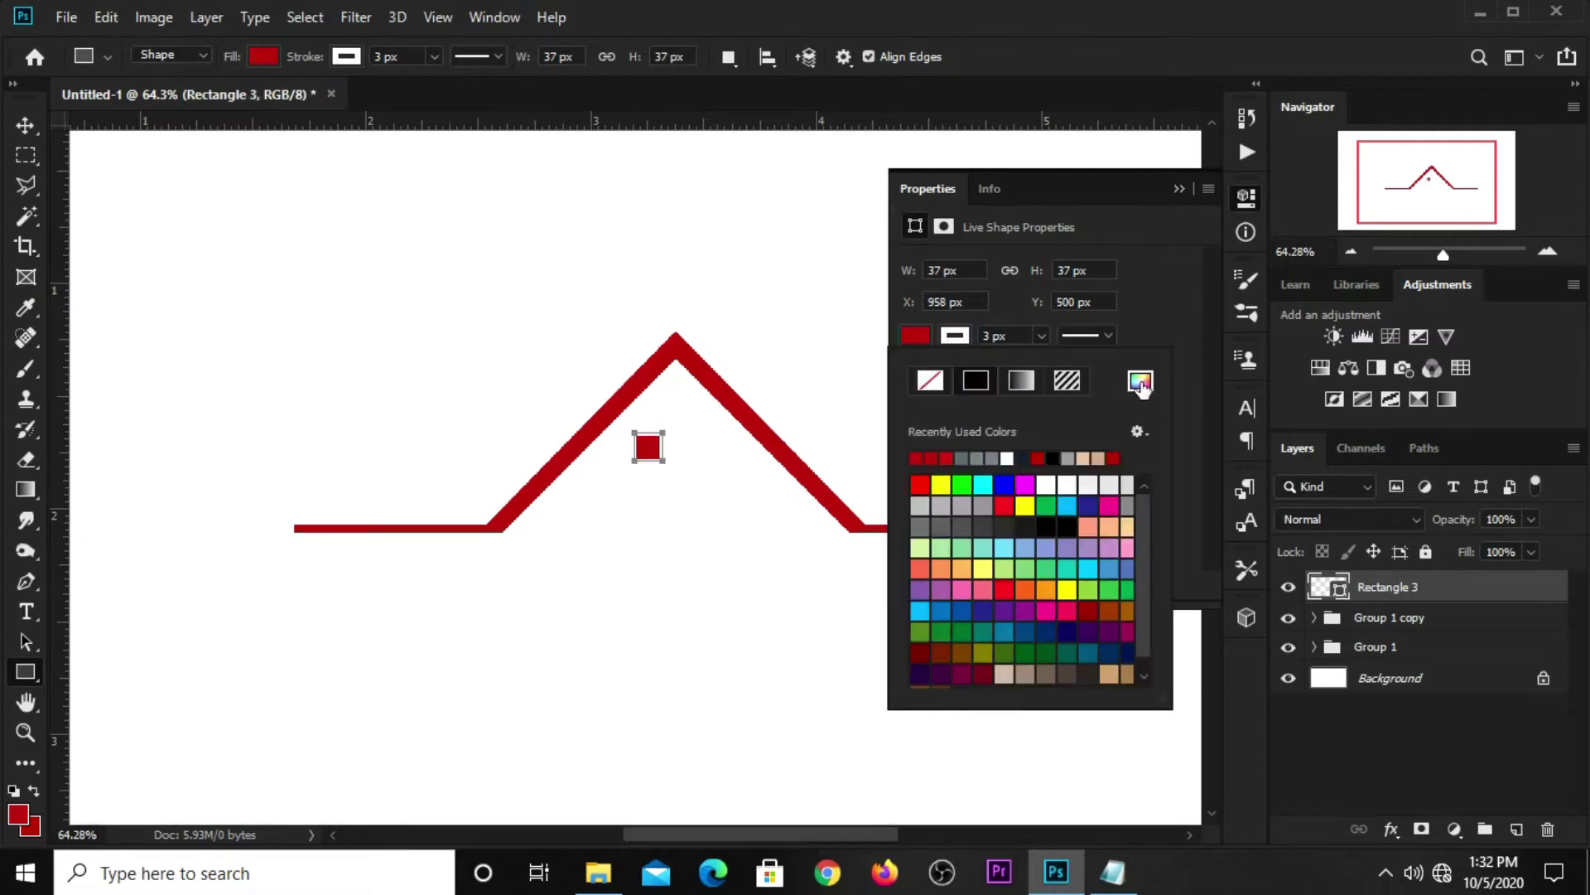
pyautogui.click(1139, 381)
pyautogui.click(1112, 871)
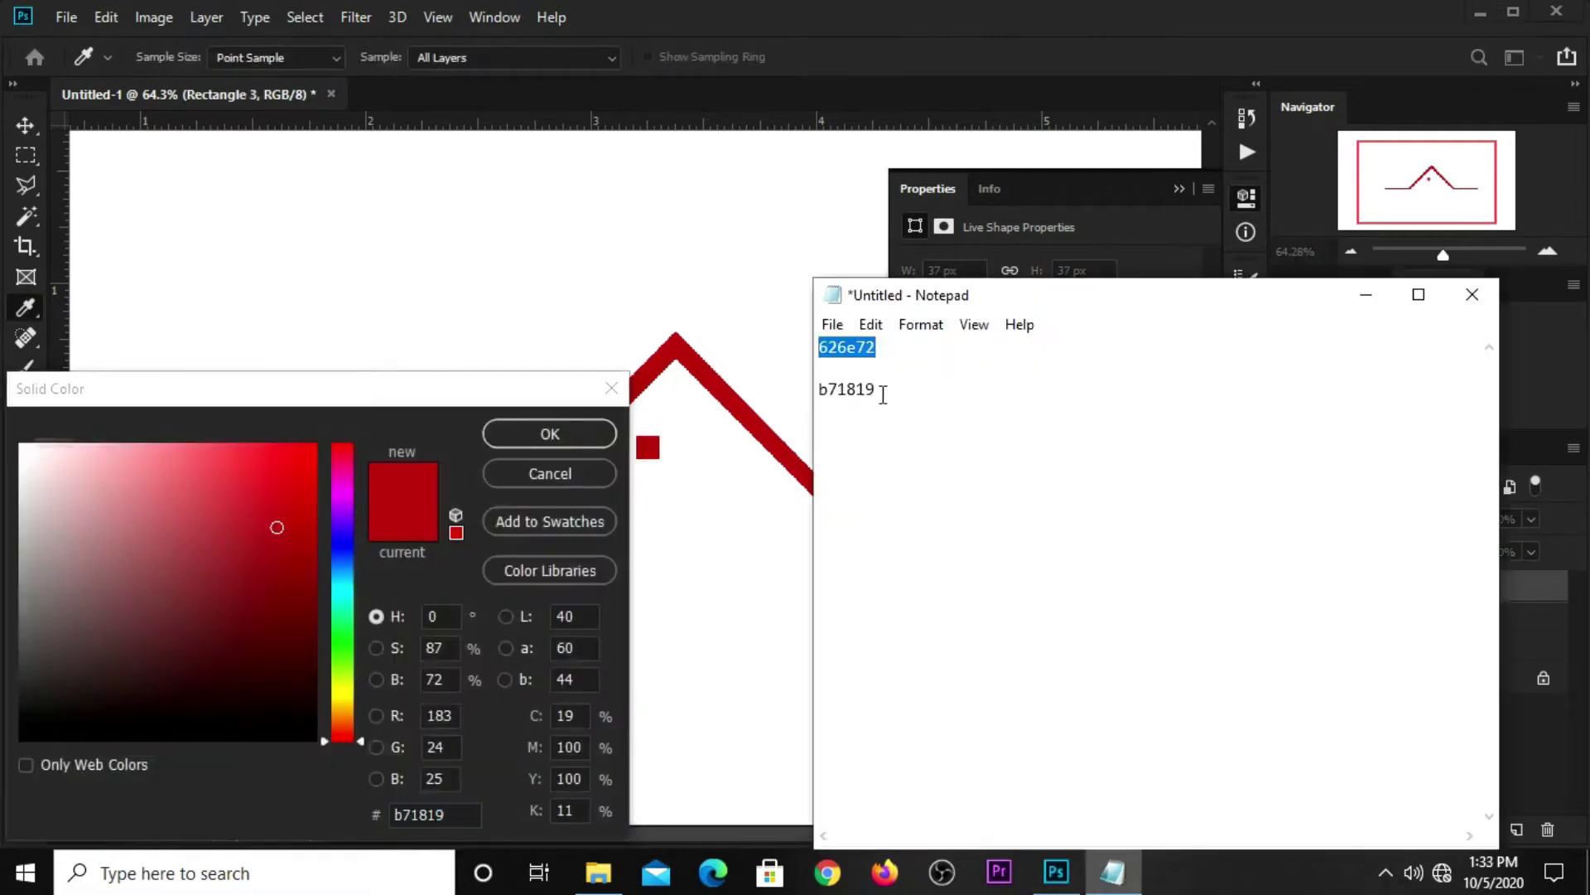
# Step: Fill the square with grey-blue 626e72 and give it no outline
pyautogui.rightClick(849, 354)
pyautogui.click(921, 417)
pyautogui.click(464, 821)
pyautogui.hotkey('ctrl', 'v')
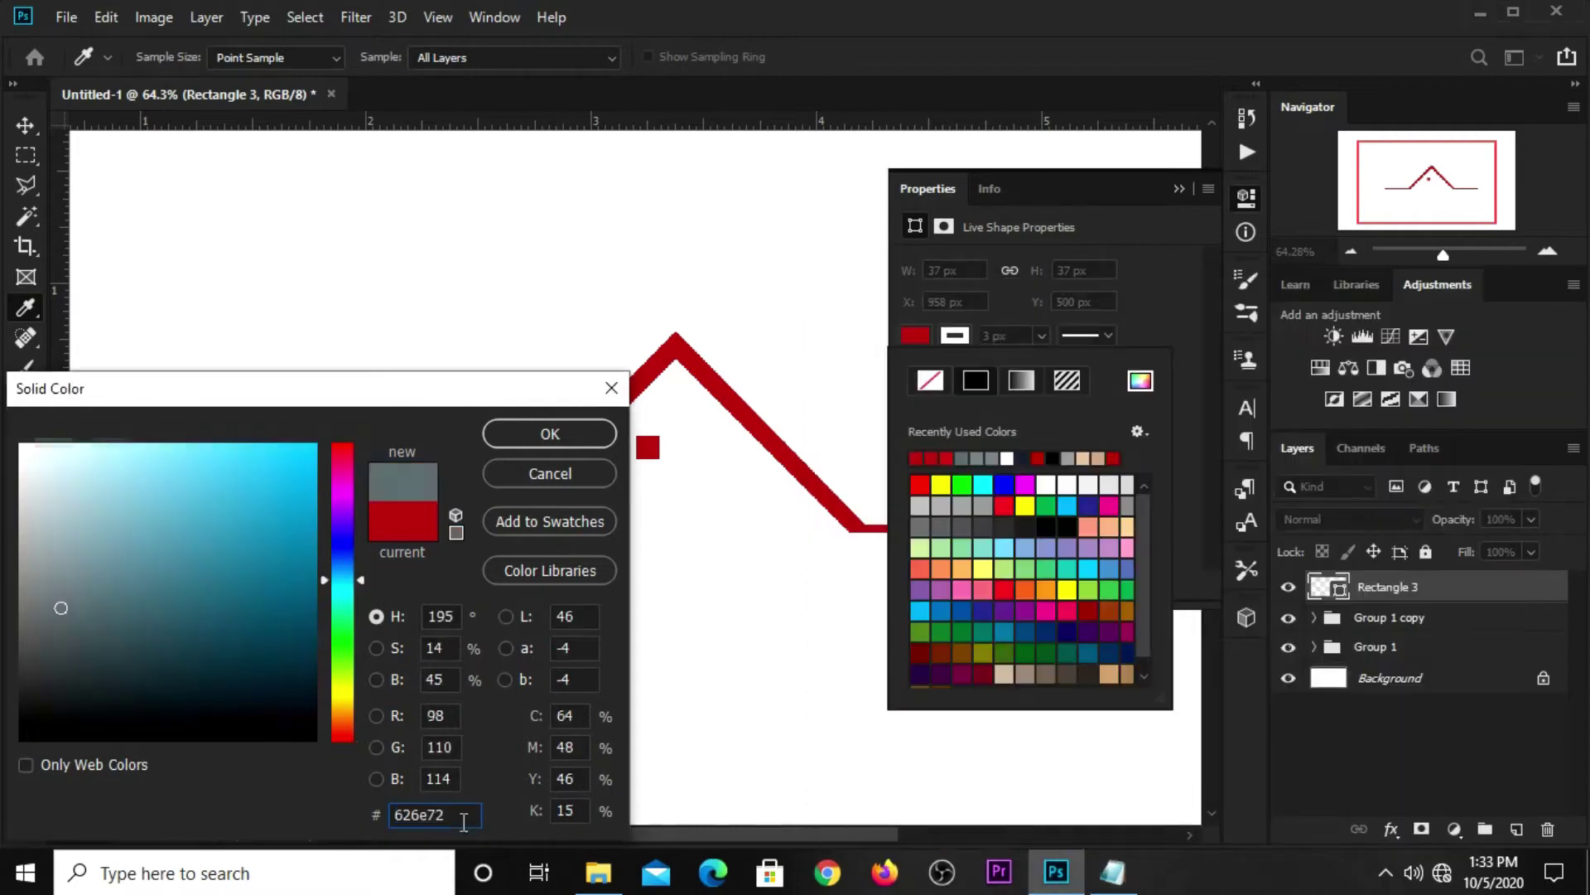
pyautogui.click(550, 433)
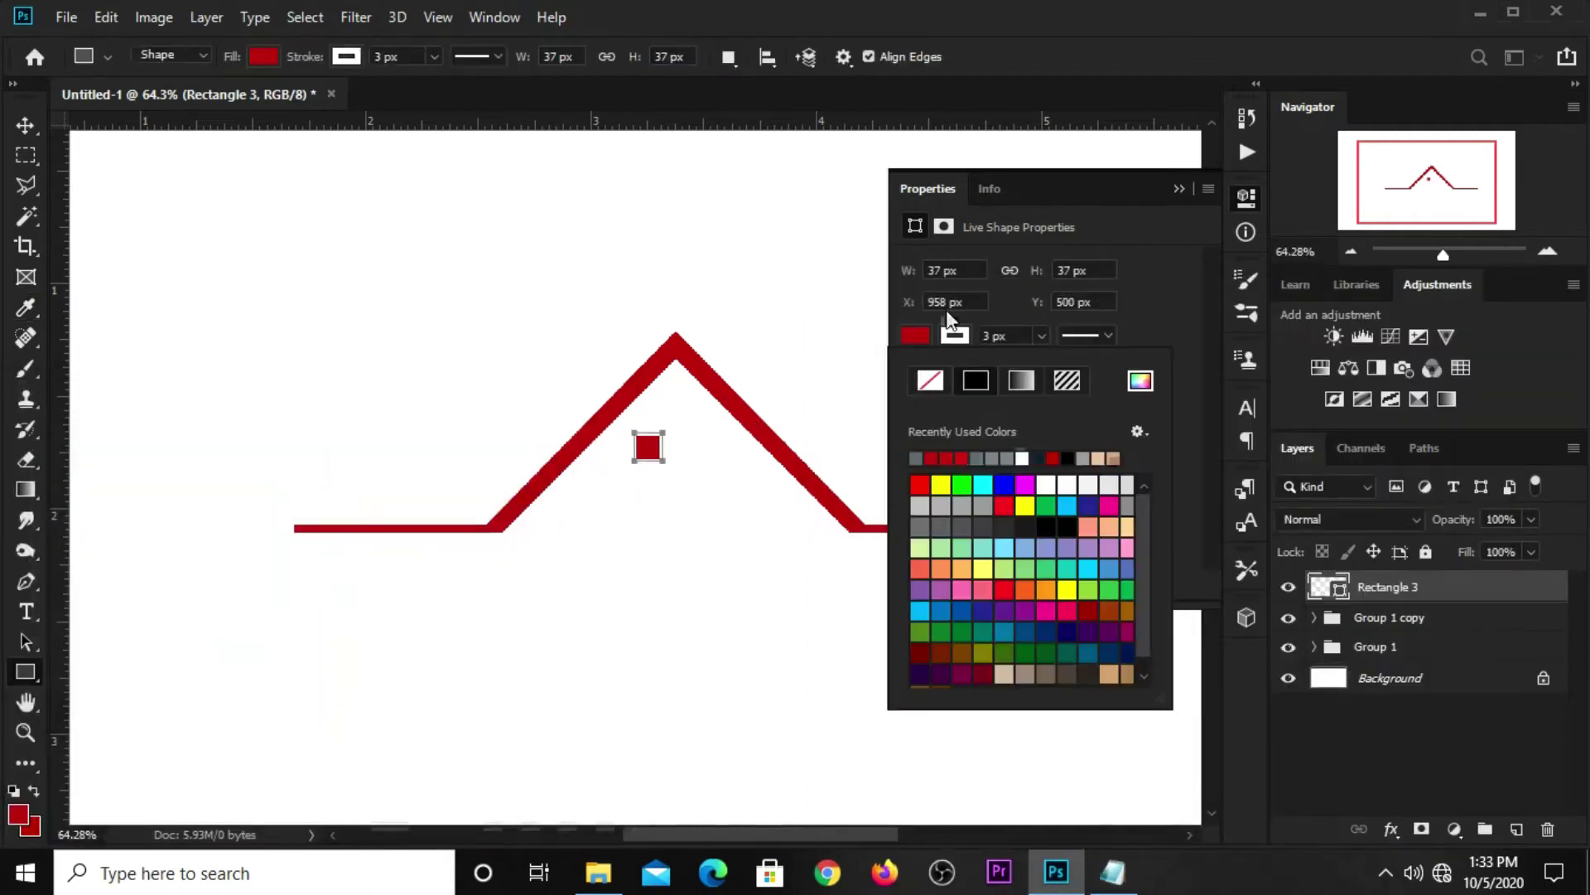
pyautogui.click(929, 381)
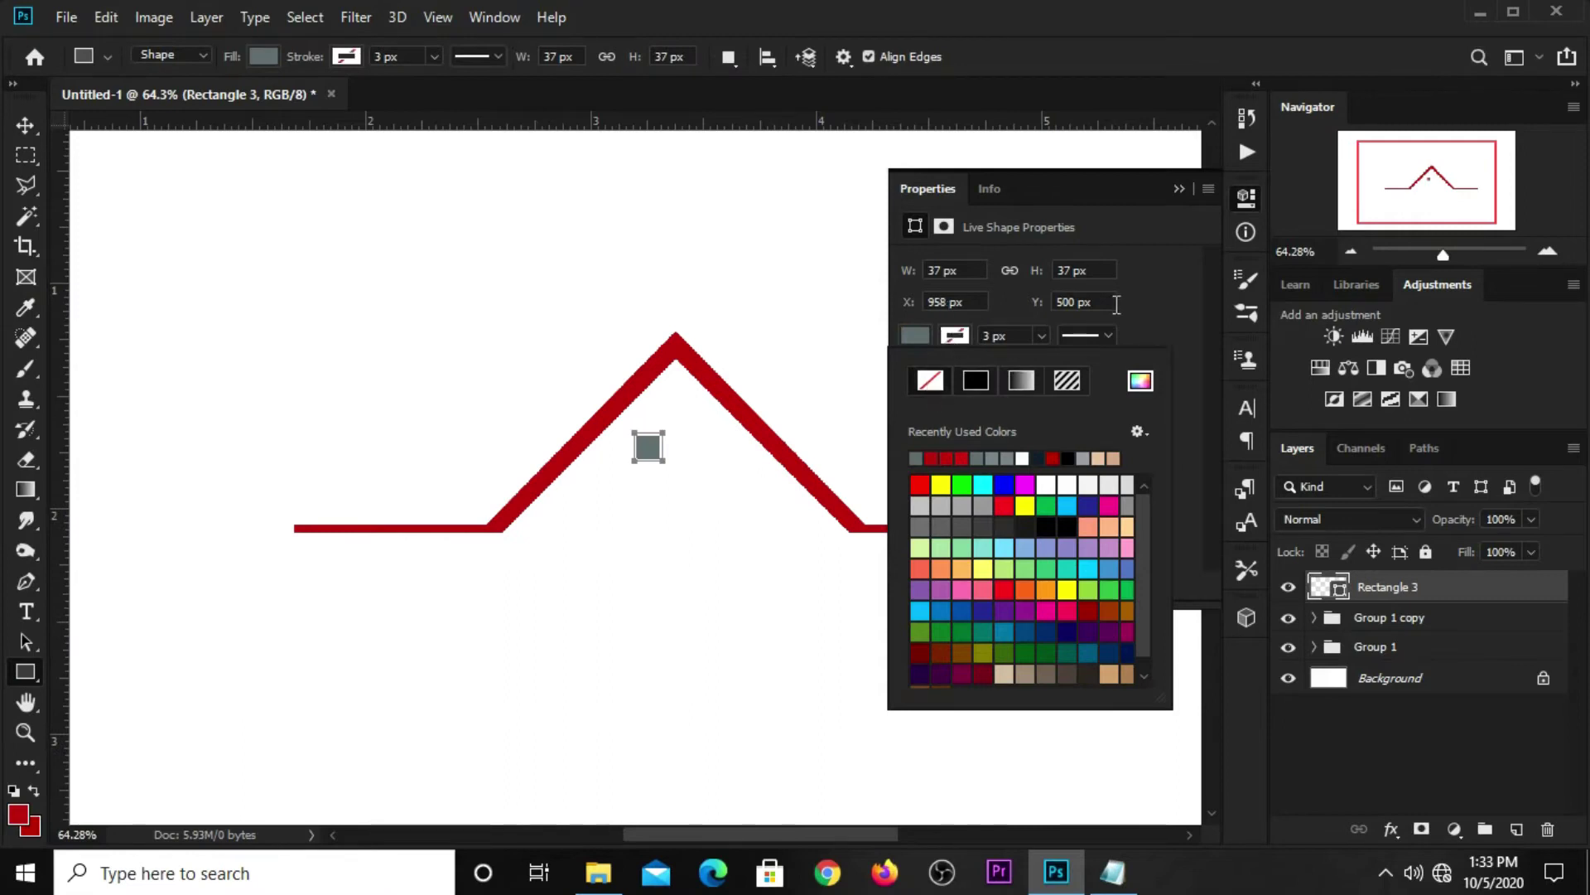
pyautogui.click(1122, 293)
pyautogui.click(1178, 189)
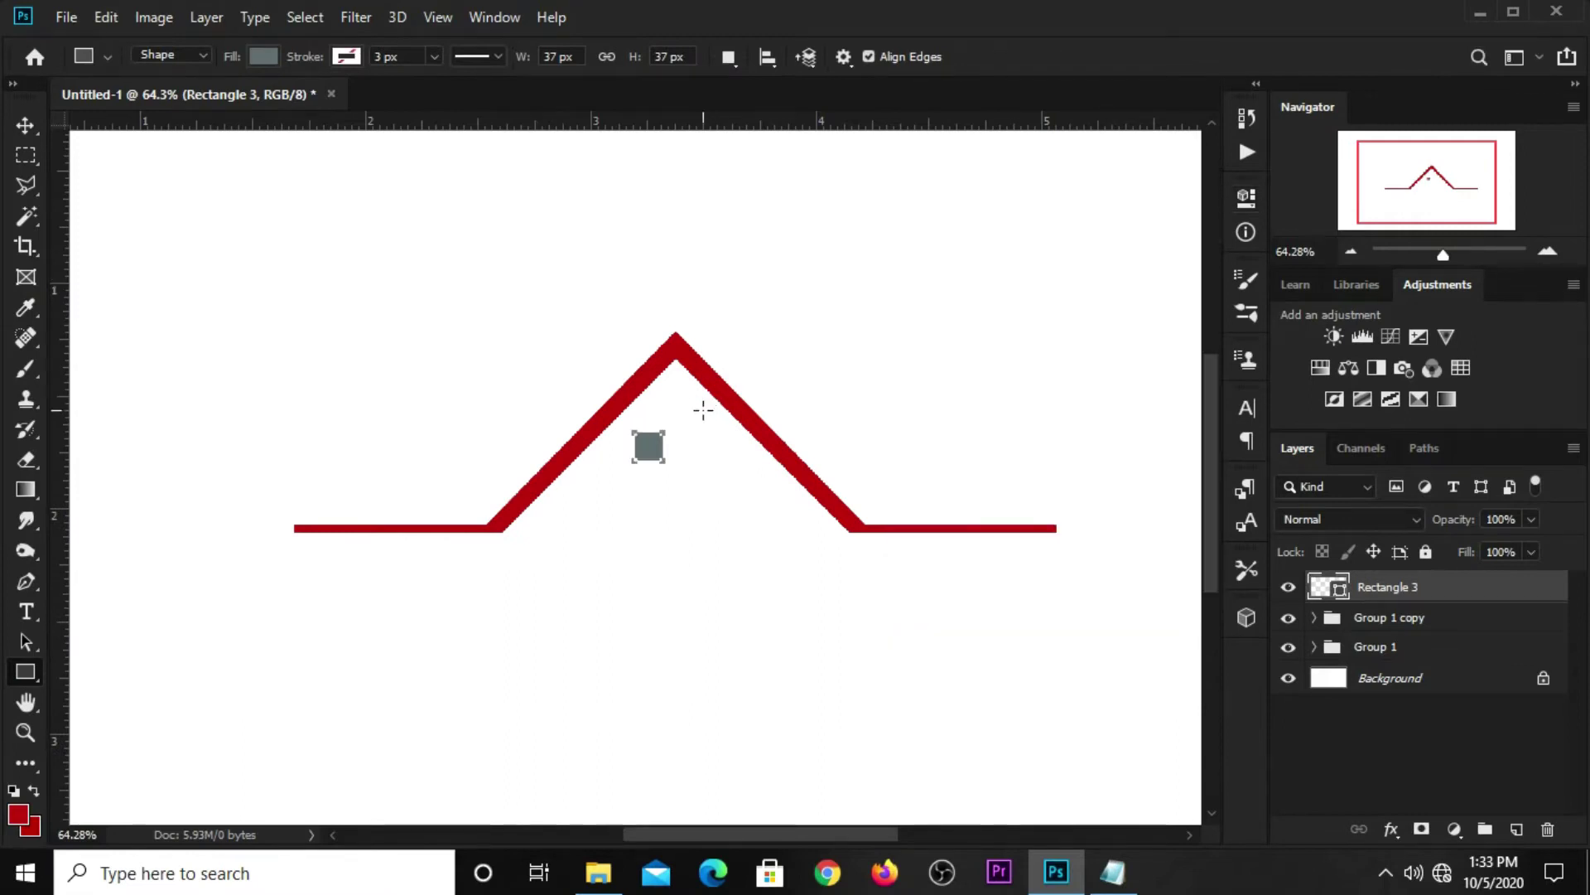
# Step: Duplicate the grey square to its right and nudge the left square into line
pyautogui.press('v')
pyautogui.scroll(2, 685, 450)
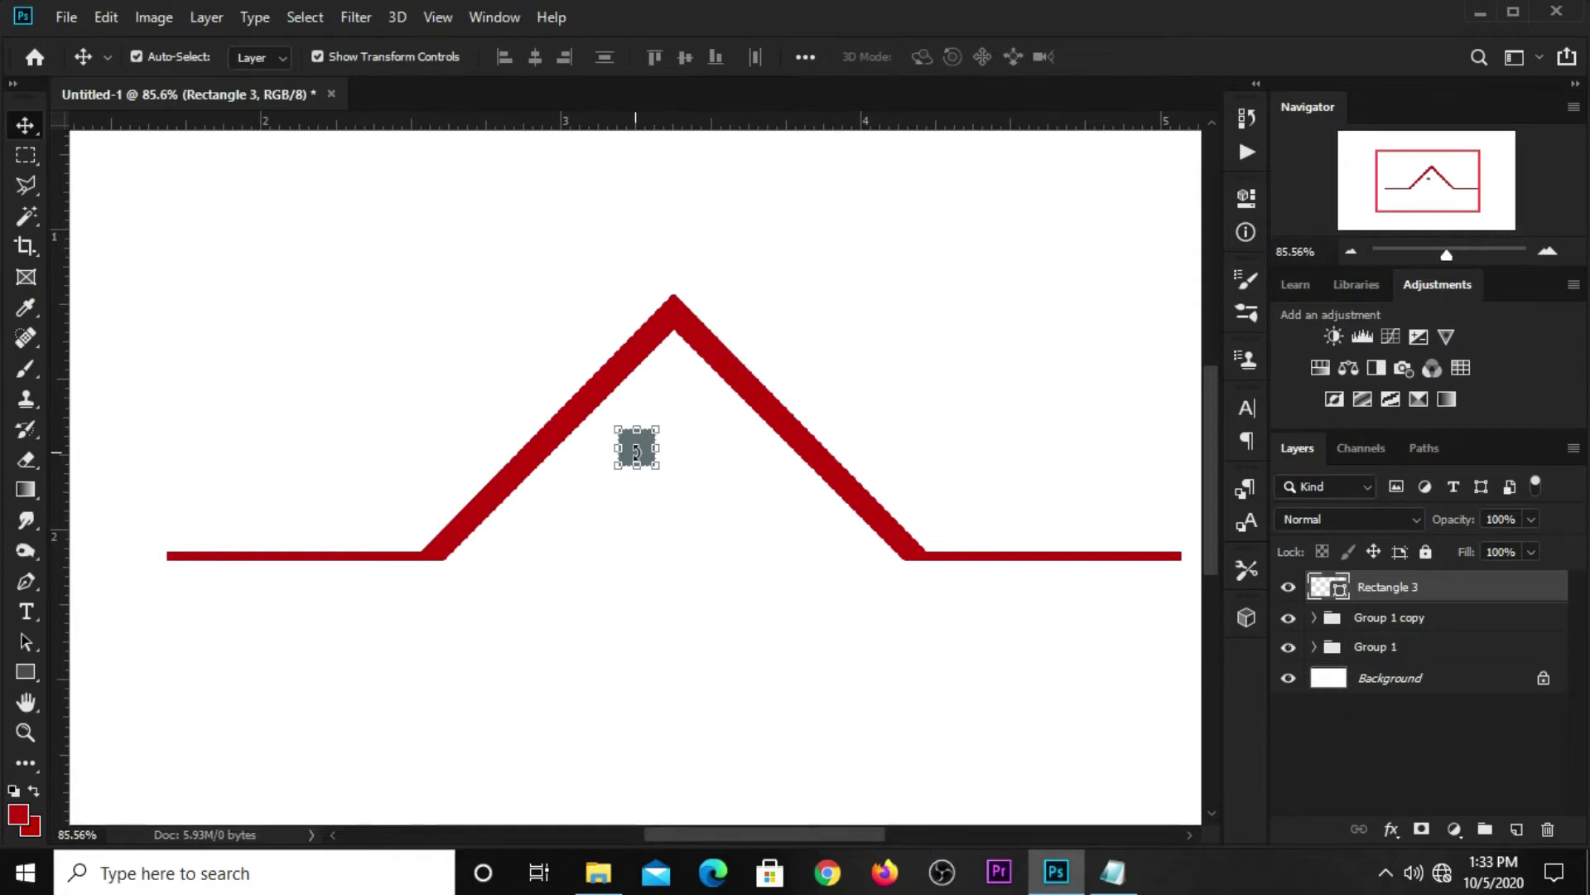
pyautogui.moveTo(656, 451); pyautogui.dragTo(684, 448)
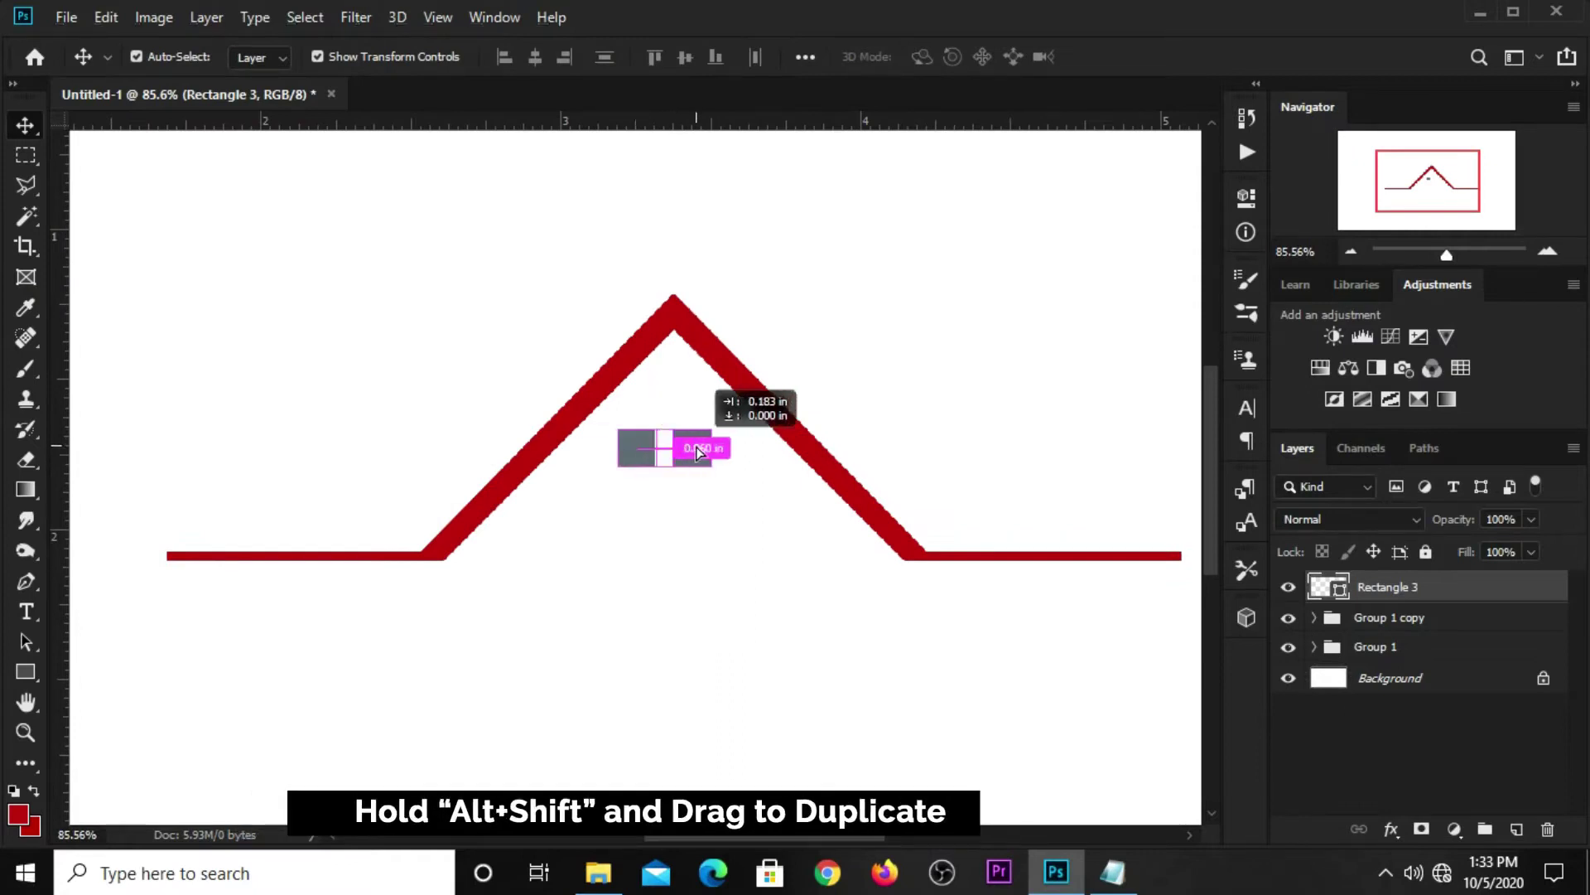
pyautogui.click(633, 443)
pyautogui.hotkey('shift', 'Right')
pyautogui.hotkey('ctrl', 't')
pyautogui.press('Return')
# Step: Select both squares and try duplicating them downward, undoing the attempts
pyautogui.click(817, 369)
pyautogui.click(705, 455)
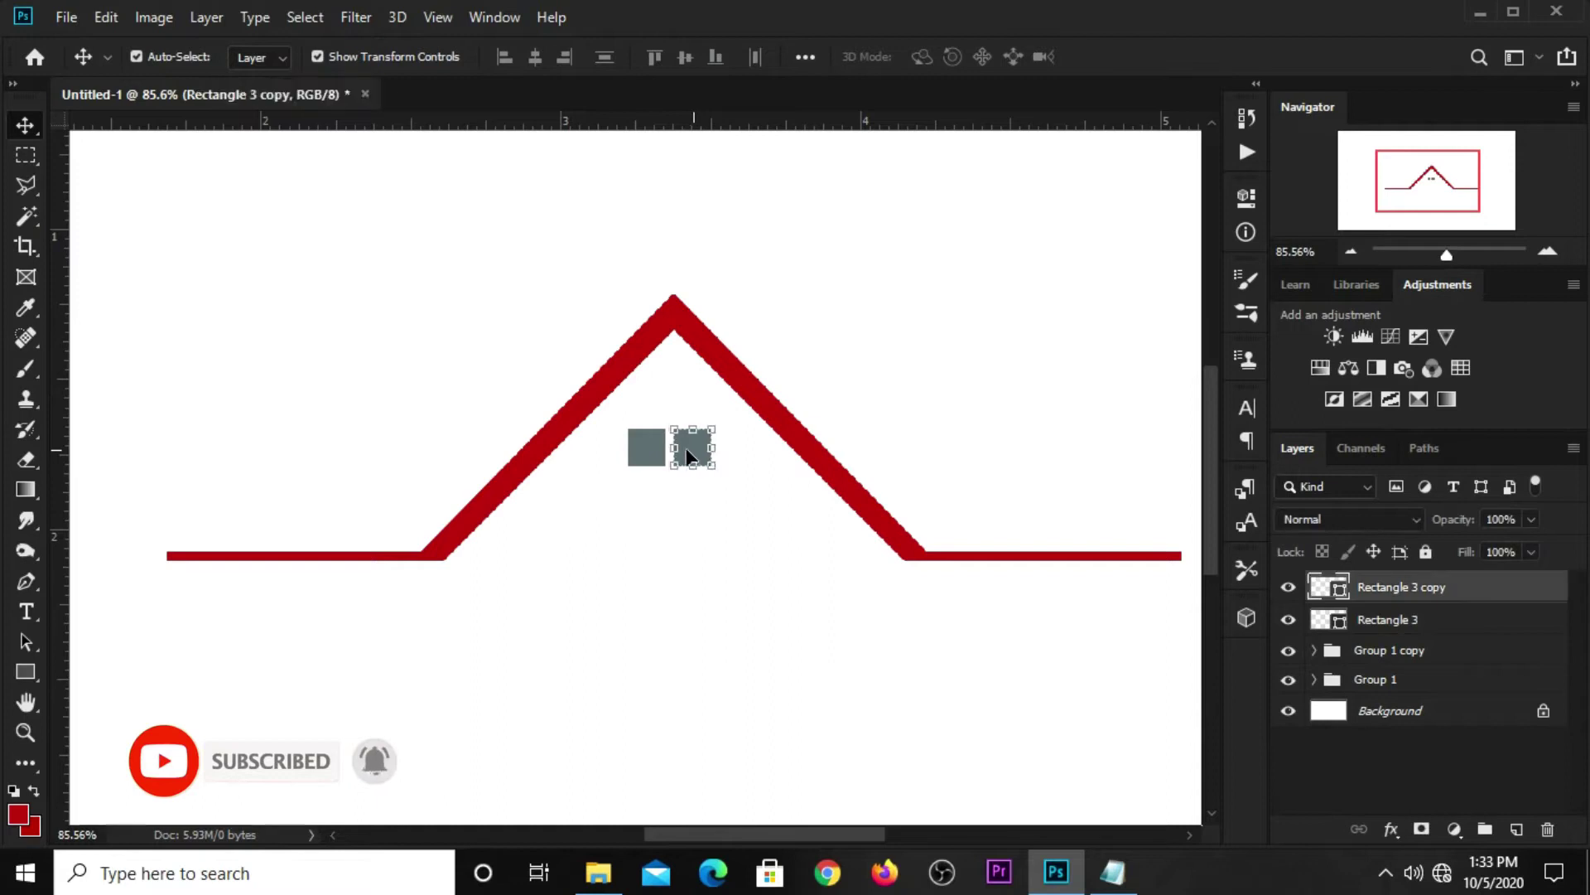
pyautogui.click(645, 458)
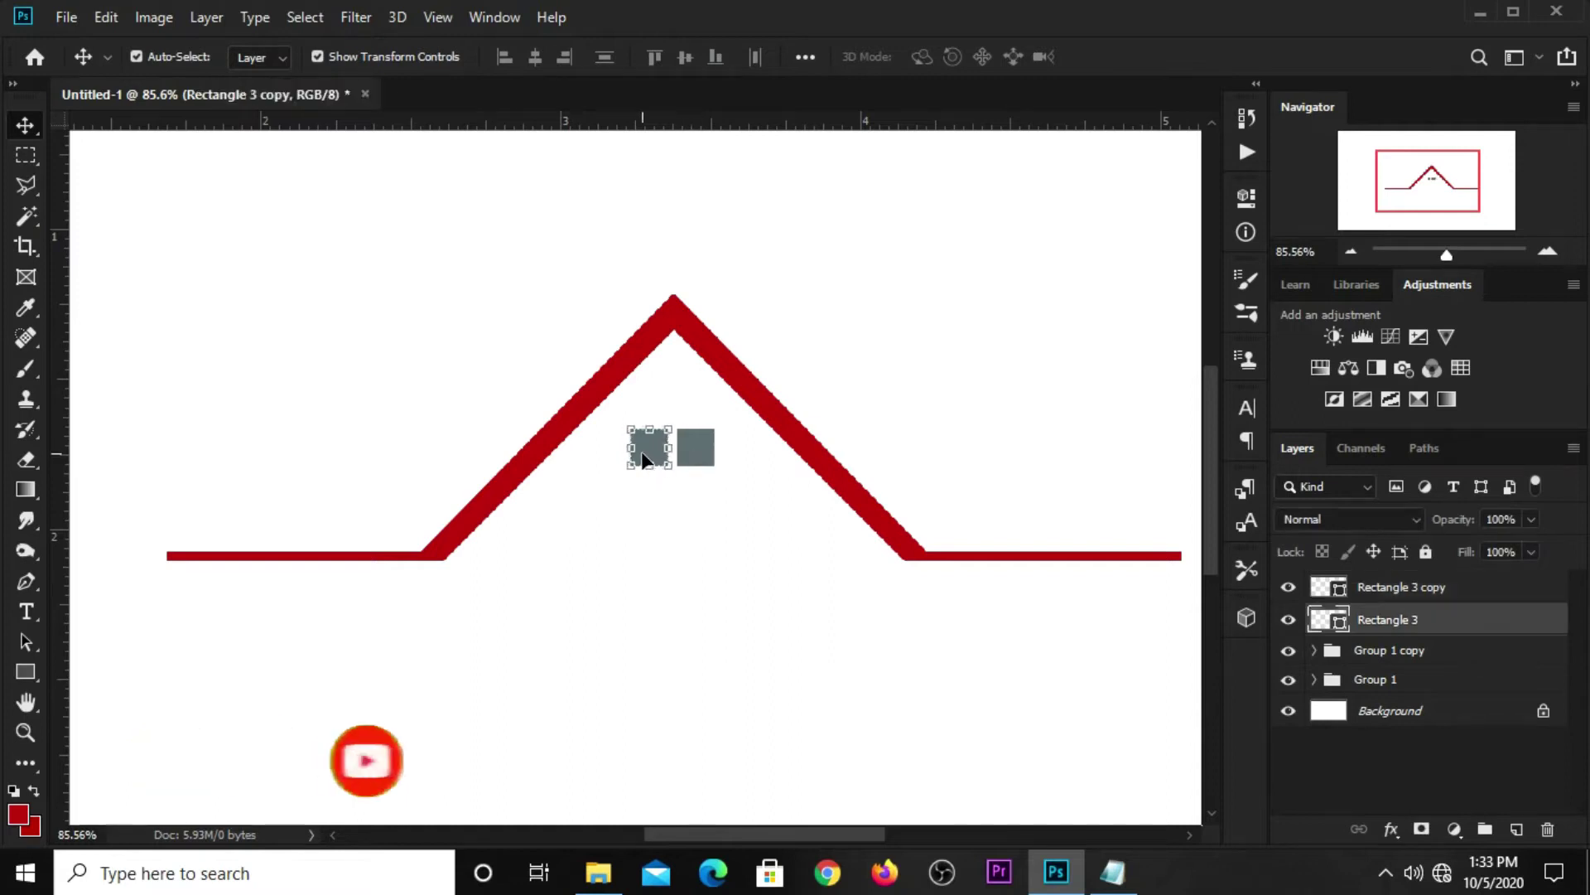
pyautogui.keyDown('shift'); pyautogui.click(705, 455); pyautogui.keyUp('shift')
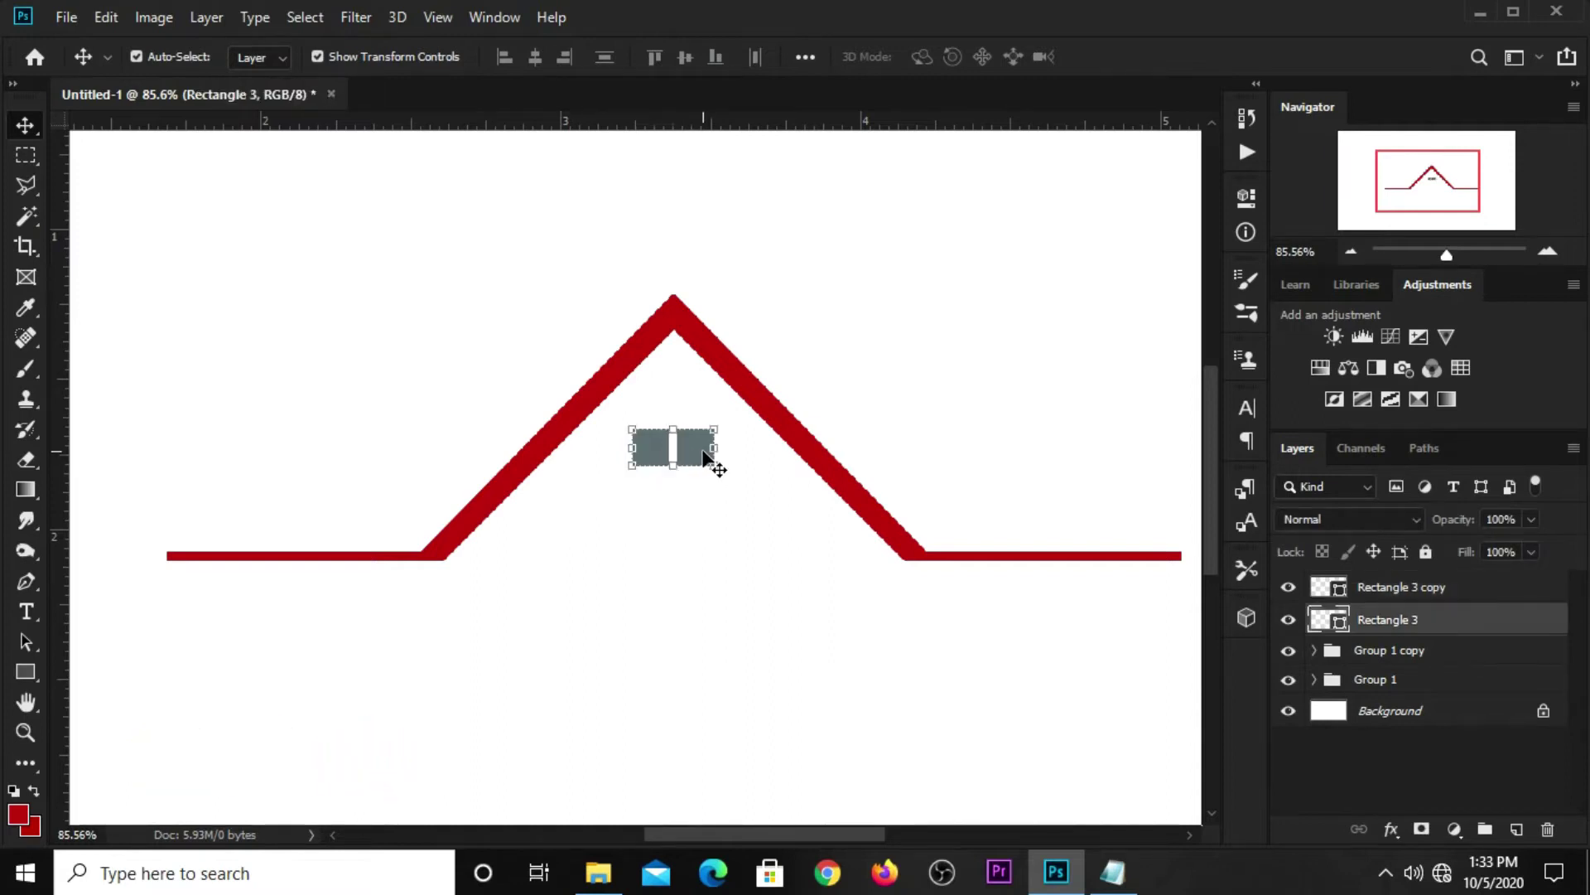
pyautogui.moveTo(692, 451); pyautogui.dragTo(695, 518)
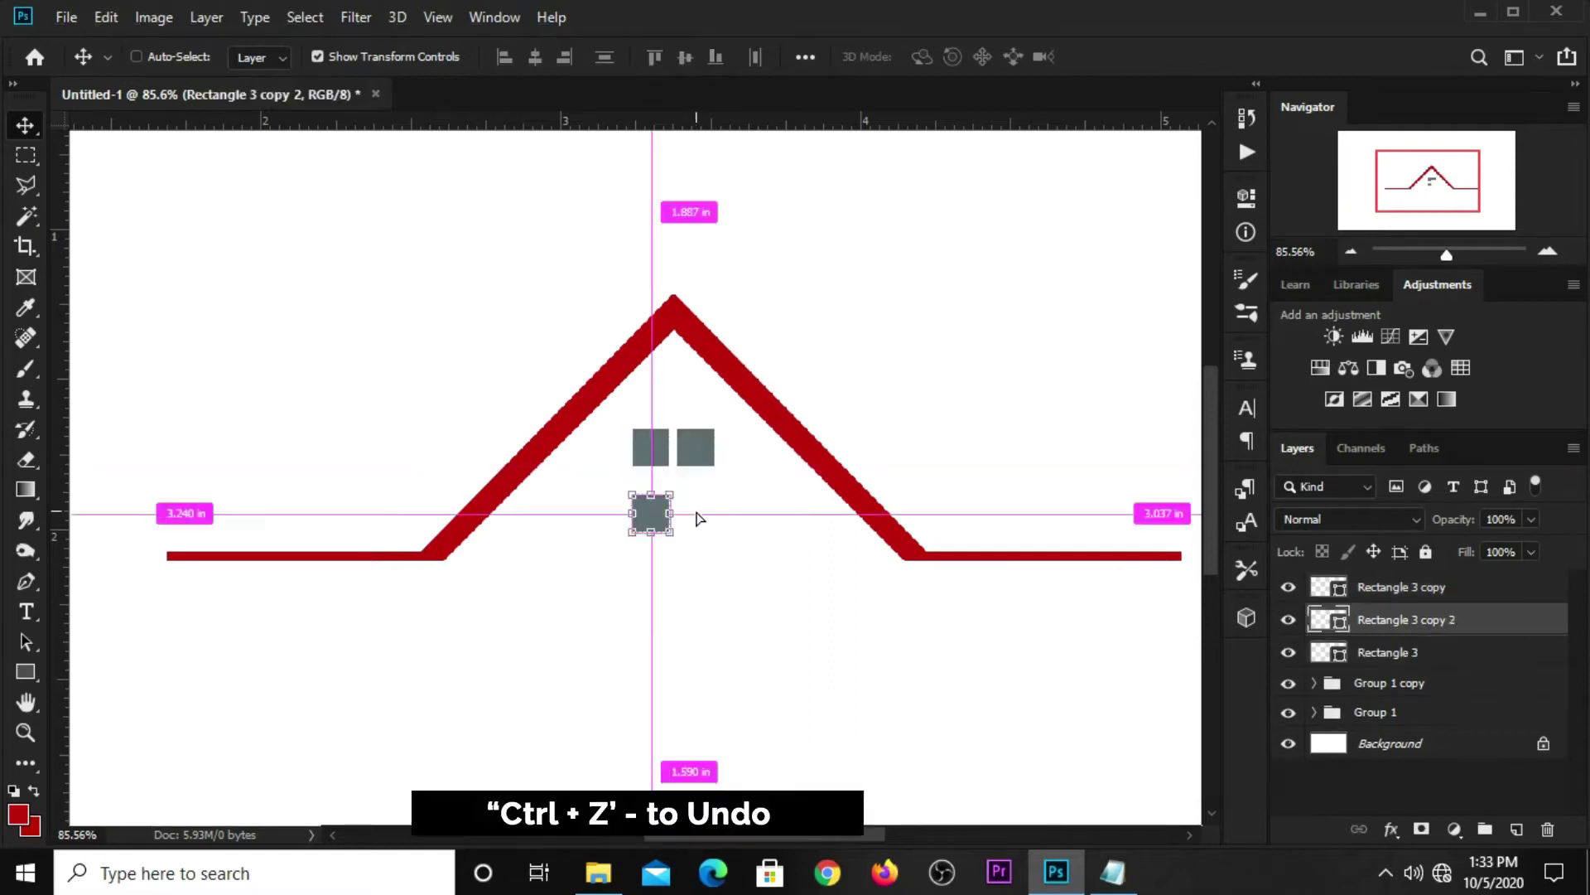
pyautogui.hotkey('ctrl', 'z')
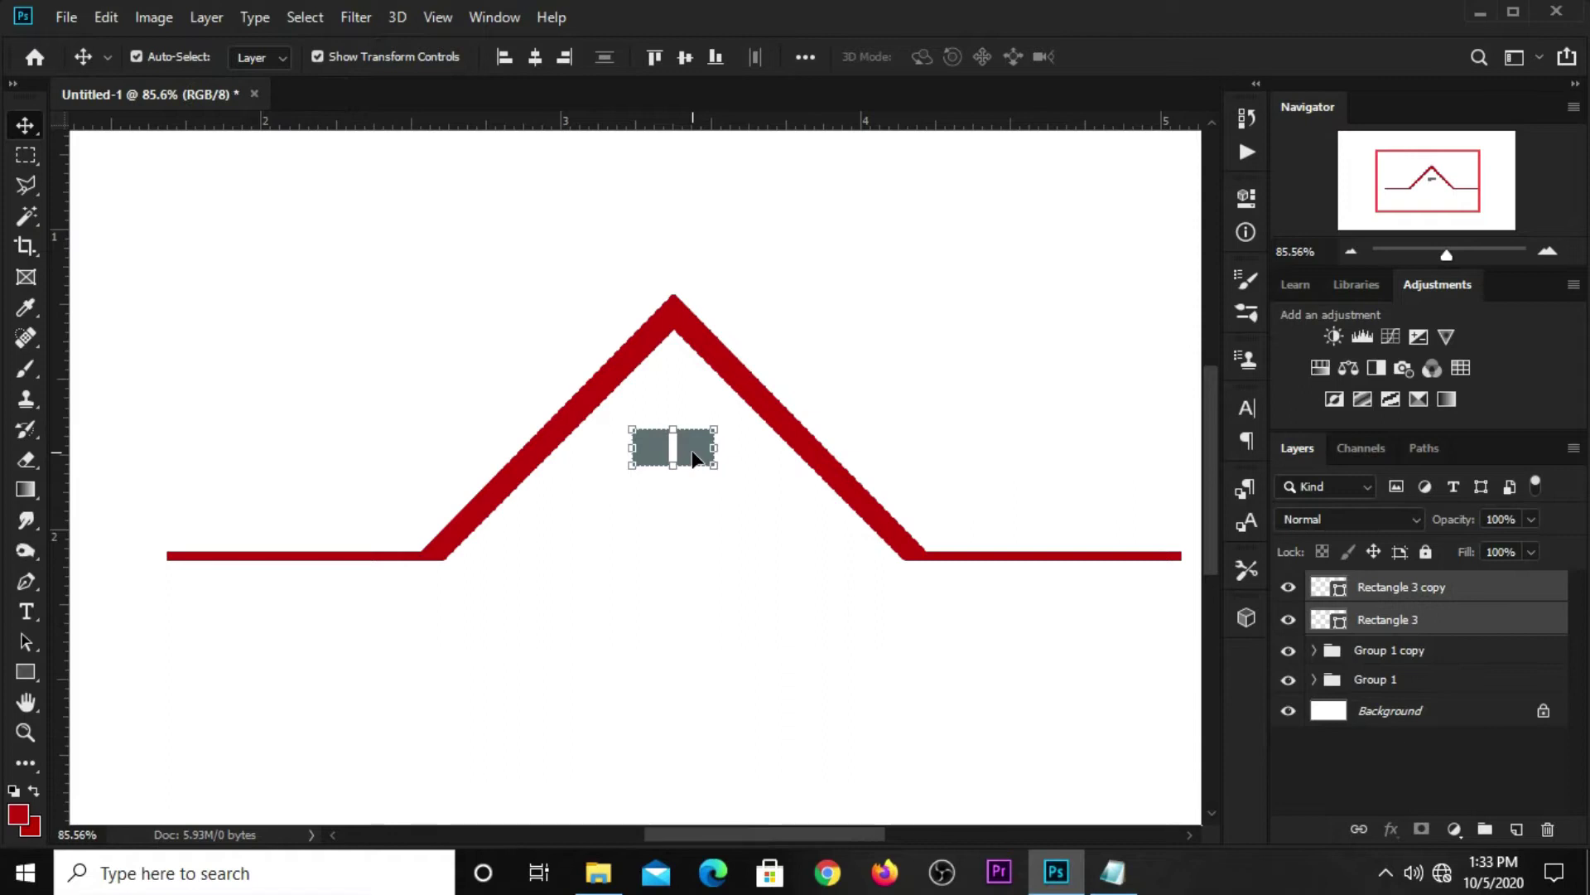
pyautogui.moveTo(694, 455); pyautogui.dragTo(692, 503)
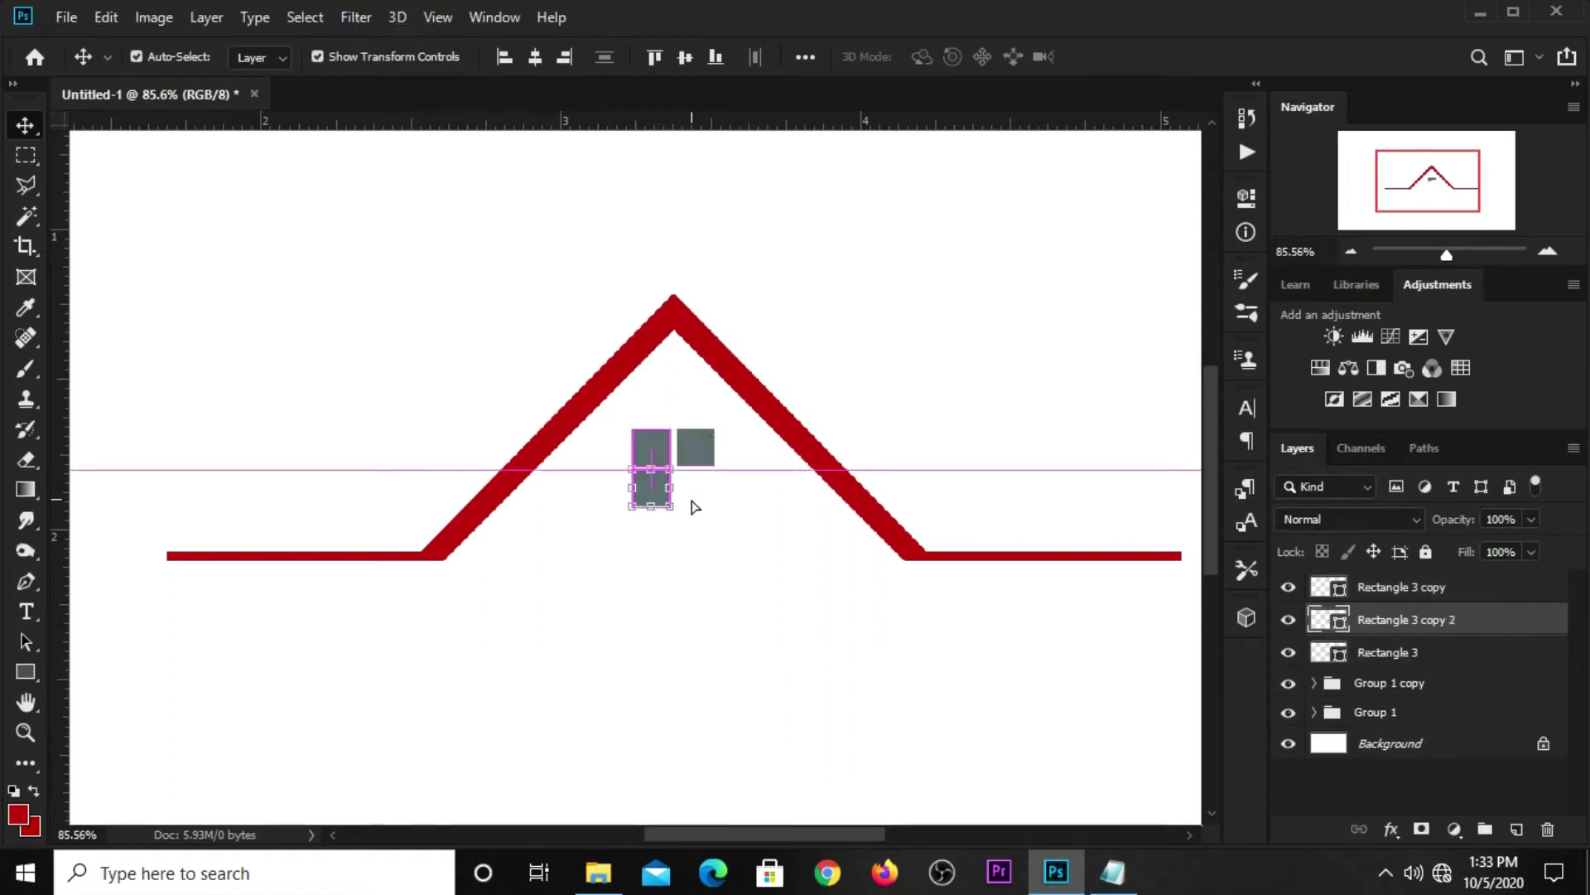
pyautogui.hotkey('ctrl', 'z')
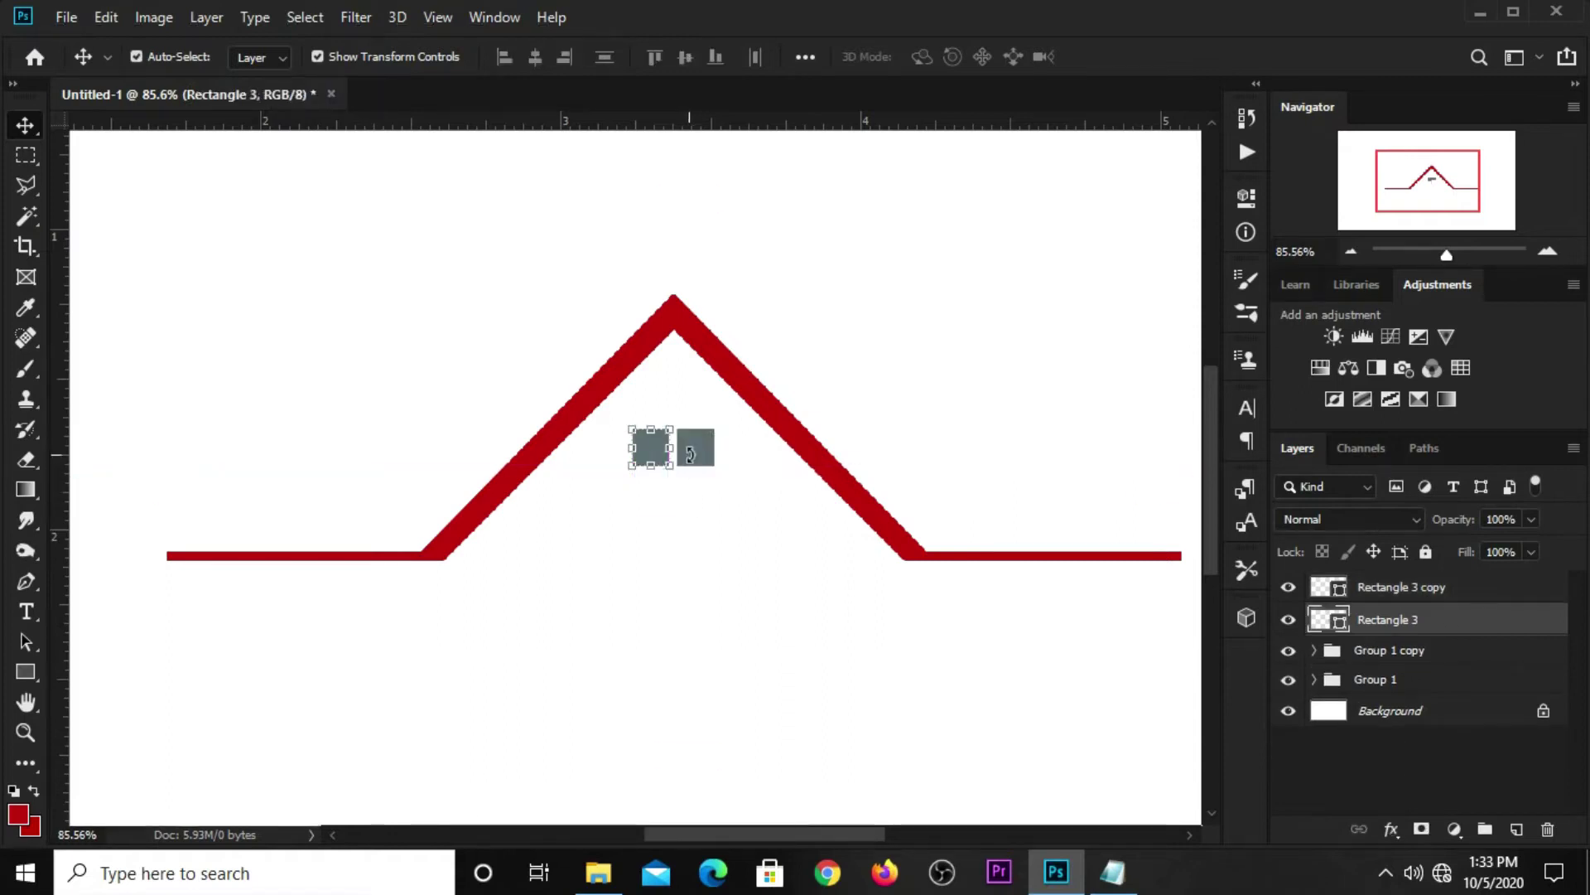
# Step: Duplicate both squares and move the copies below to complete the 2×2 window
pyautogui.keyDown('ctrl'); pyautogui.click(1412, 590); pyautogui.keyUp('ctrl')
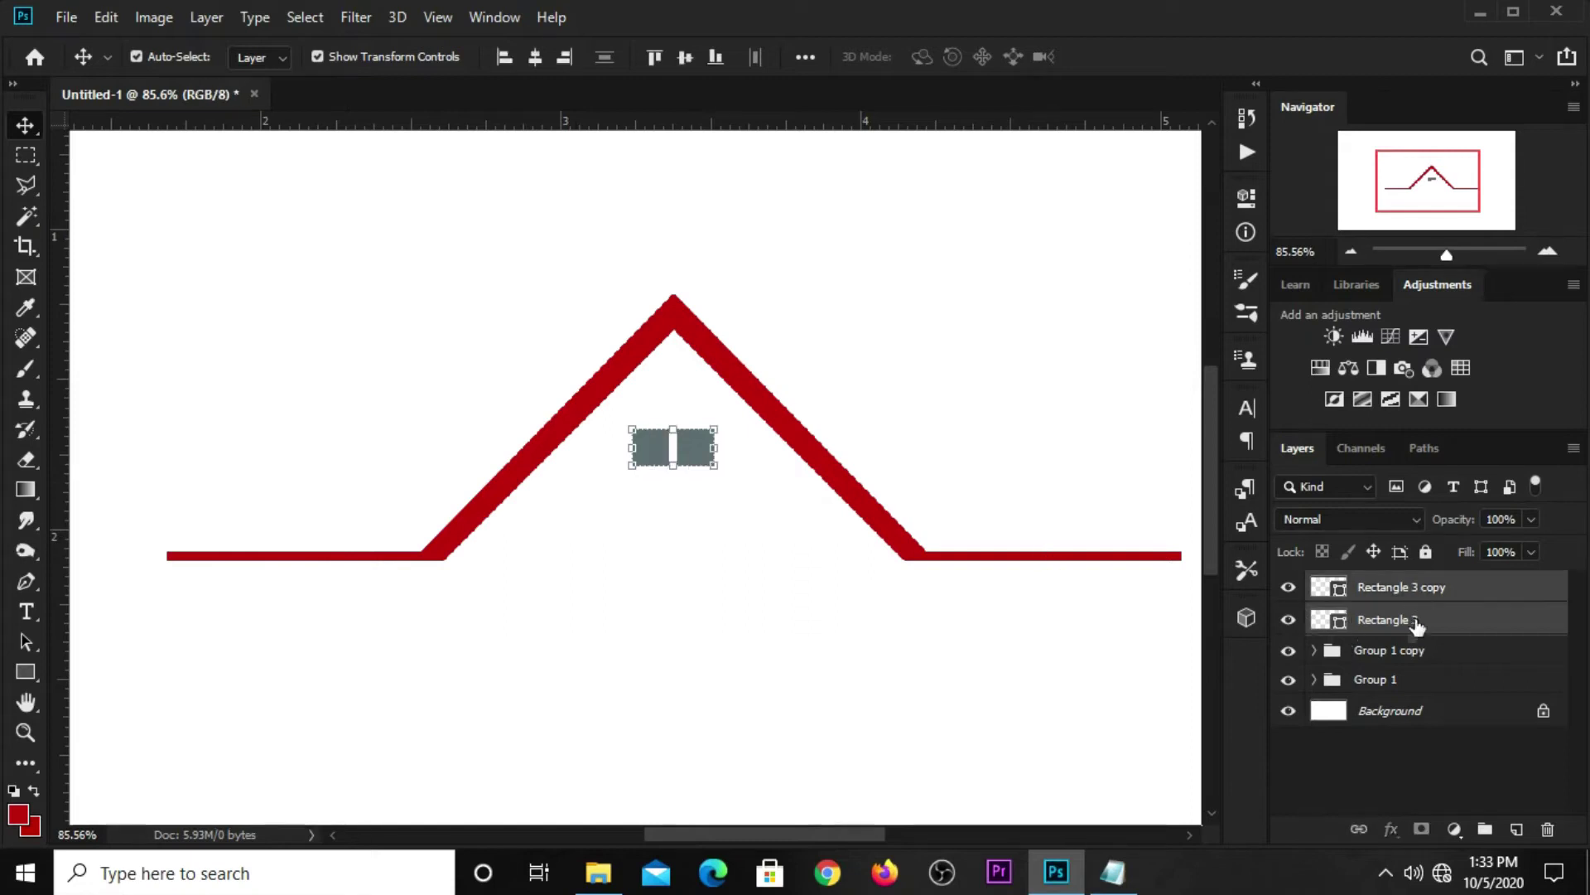
pyautogui.hotkey('ctrl', 'j')
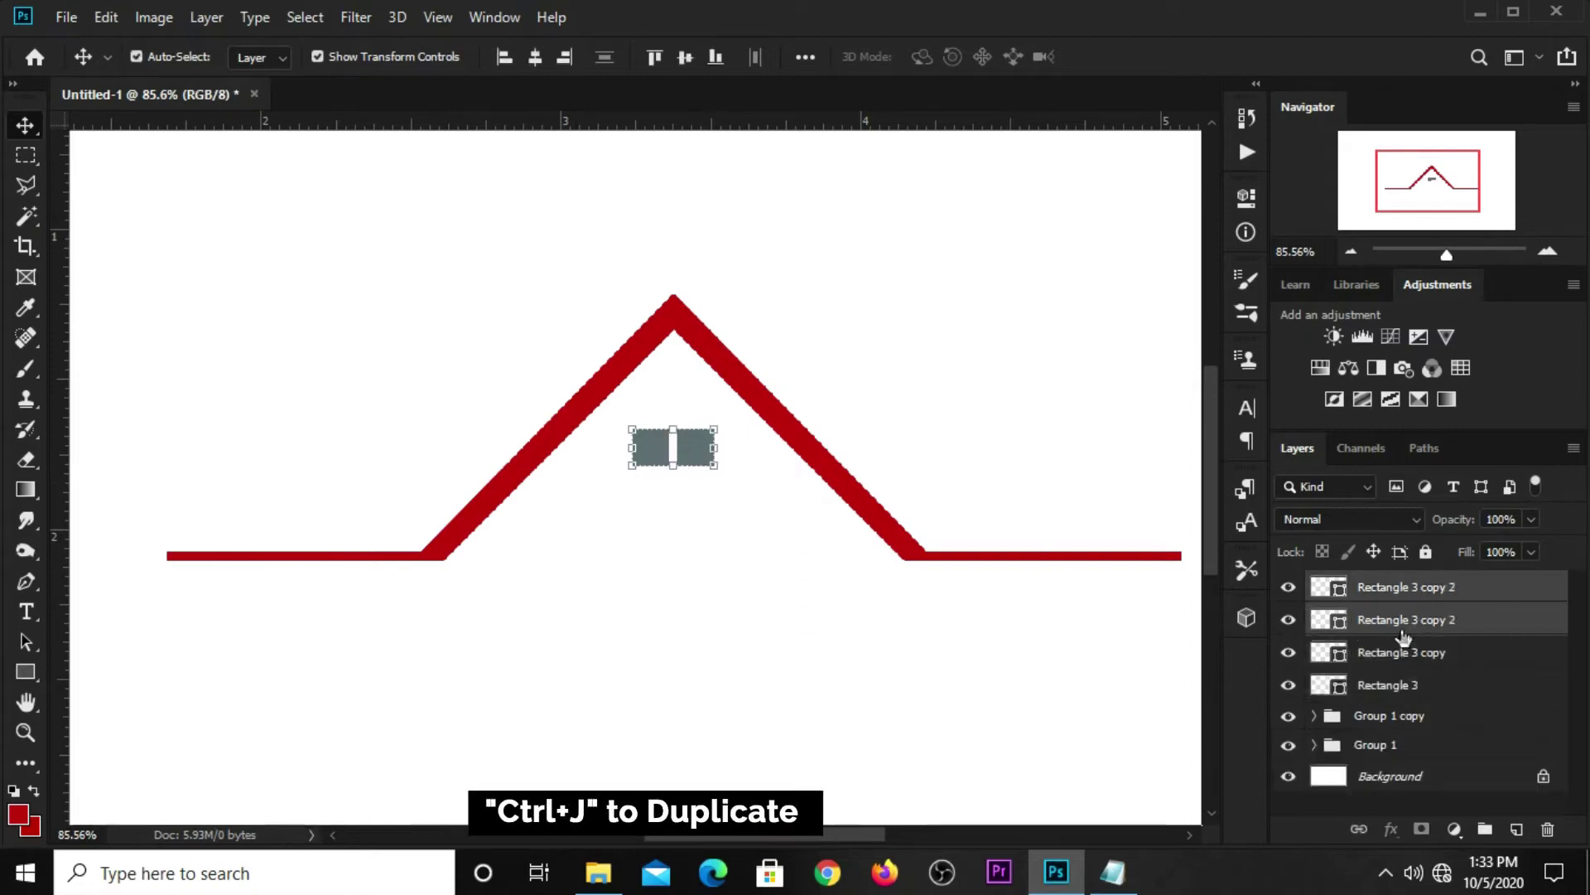
pyautogui.moveTo(689, 458); pyautogui.dragTo(690, 431)
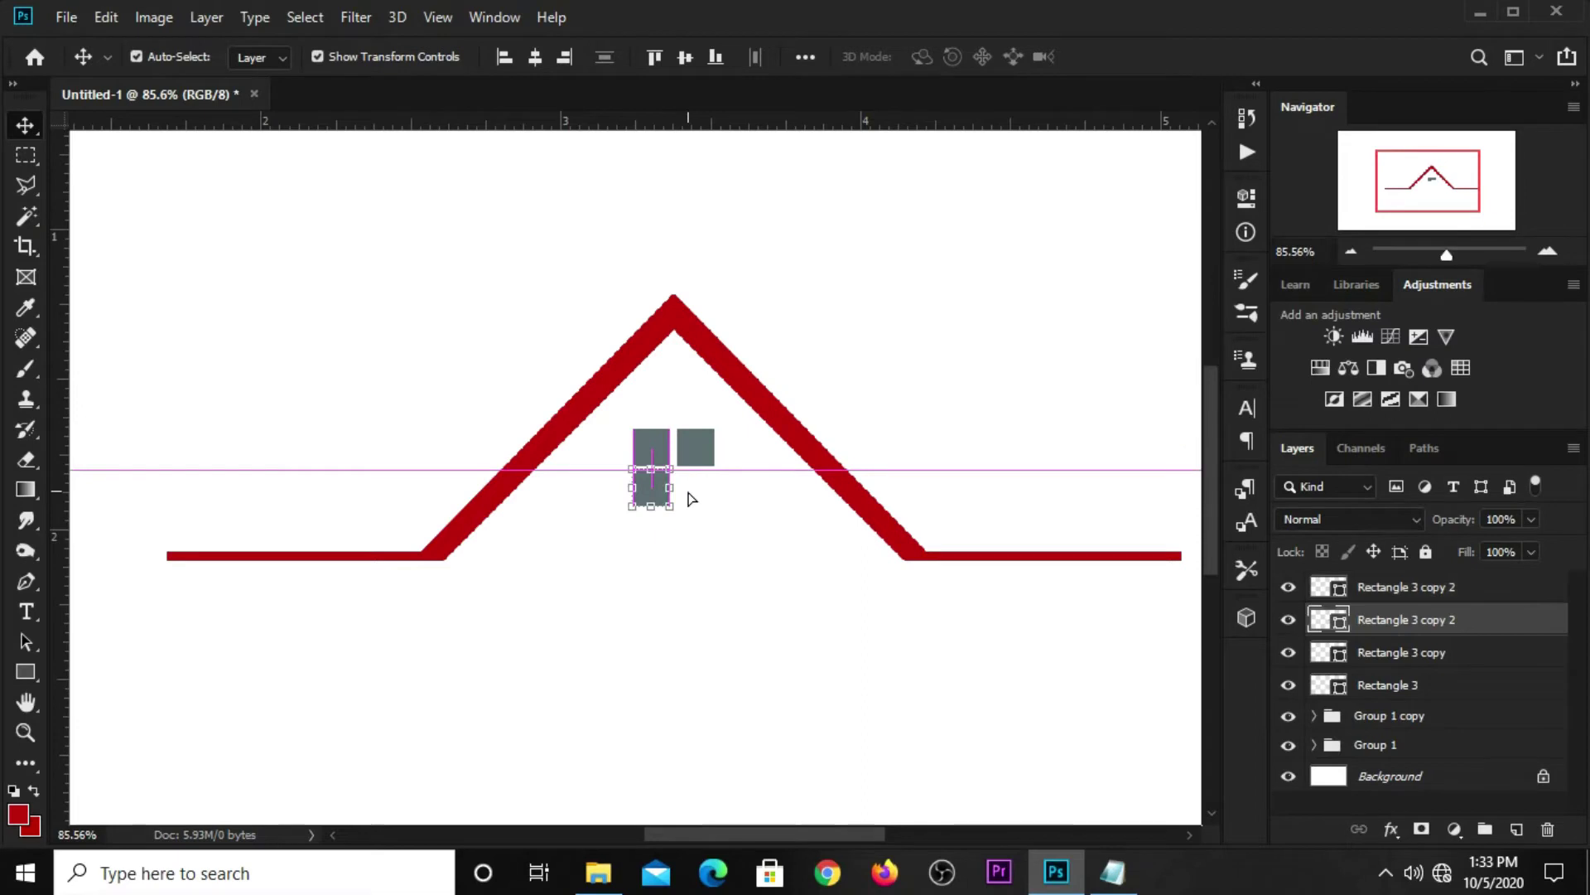
pyautogui.keyDown('ctrl'); pyautogui.click(1396, 588); pyautogui.keyUp('ctrl')
pyautogui.hotkey('ctrl', 't')
pyautogui.moveTo(696, 462); pyautogui.dragTo(696, 491)
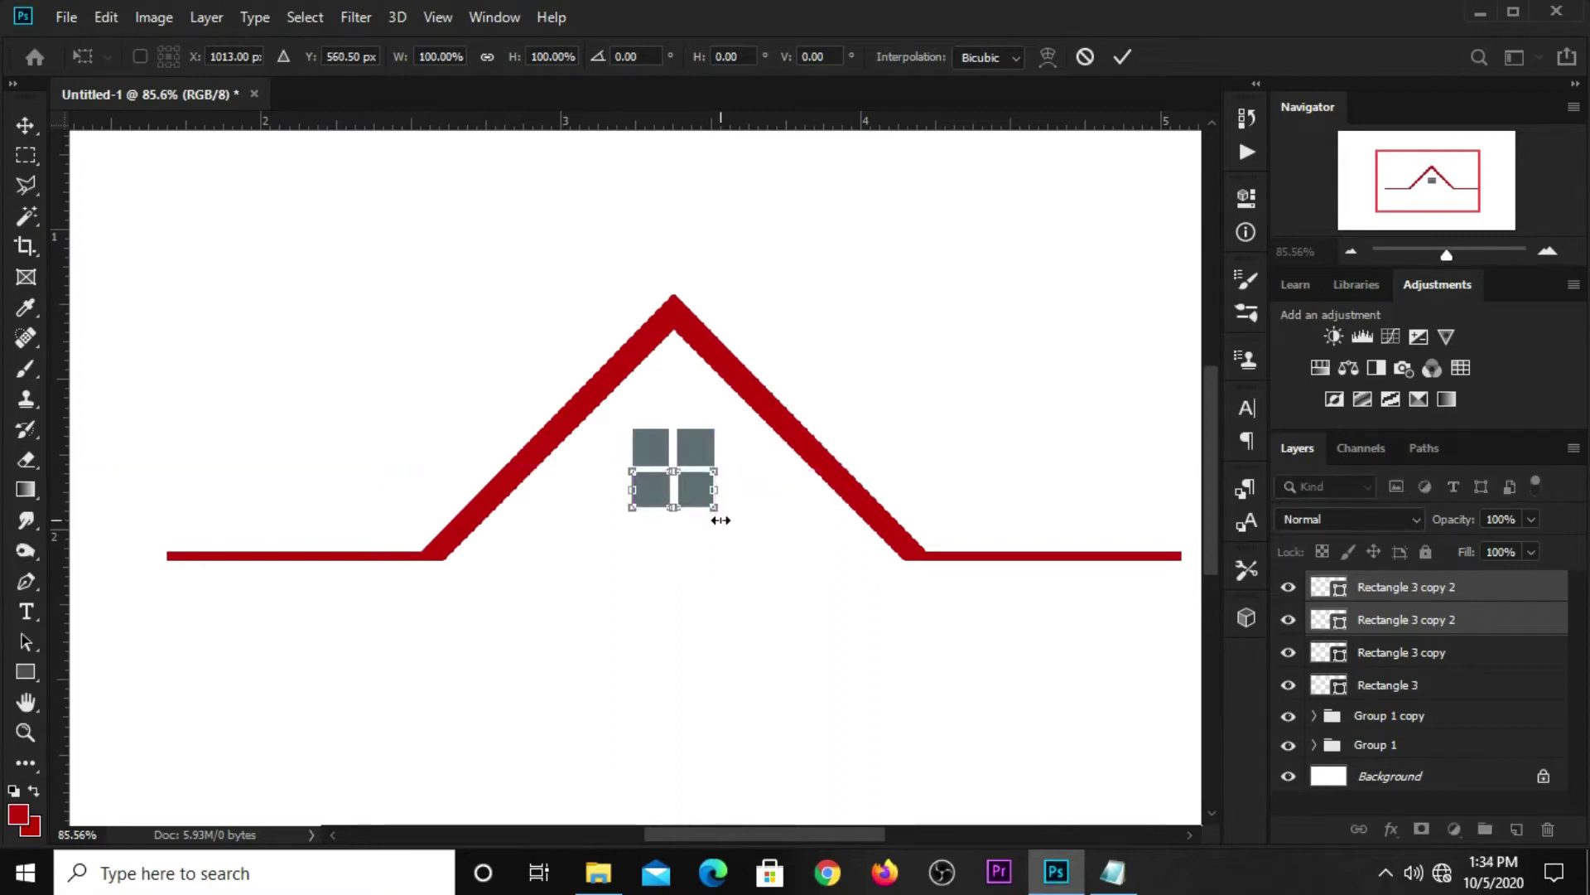
pyautogui.press('Return')
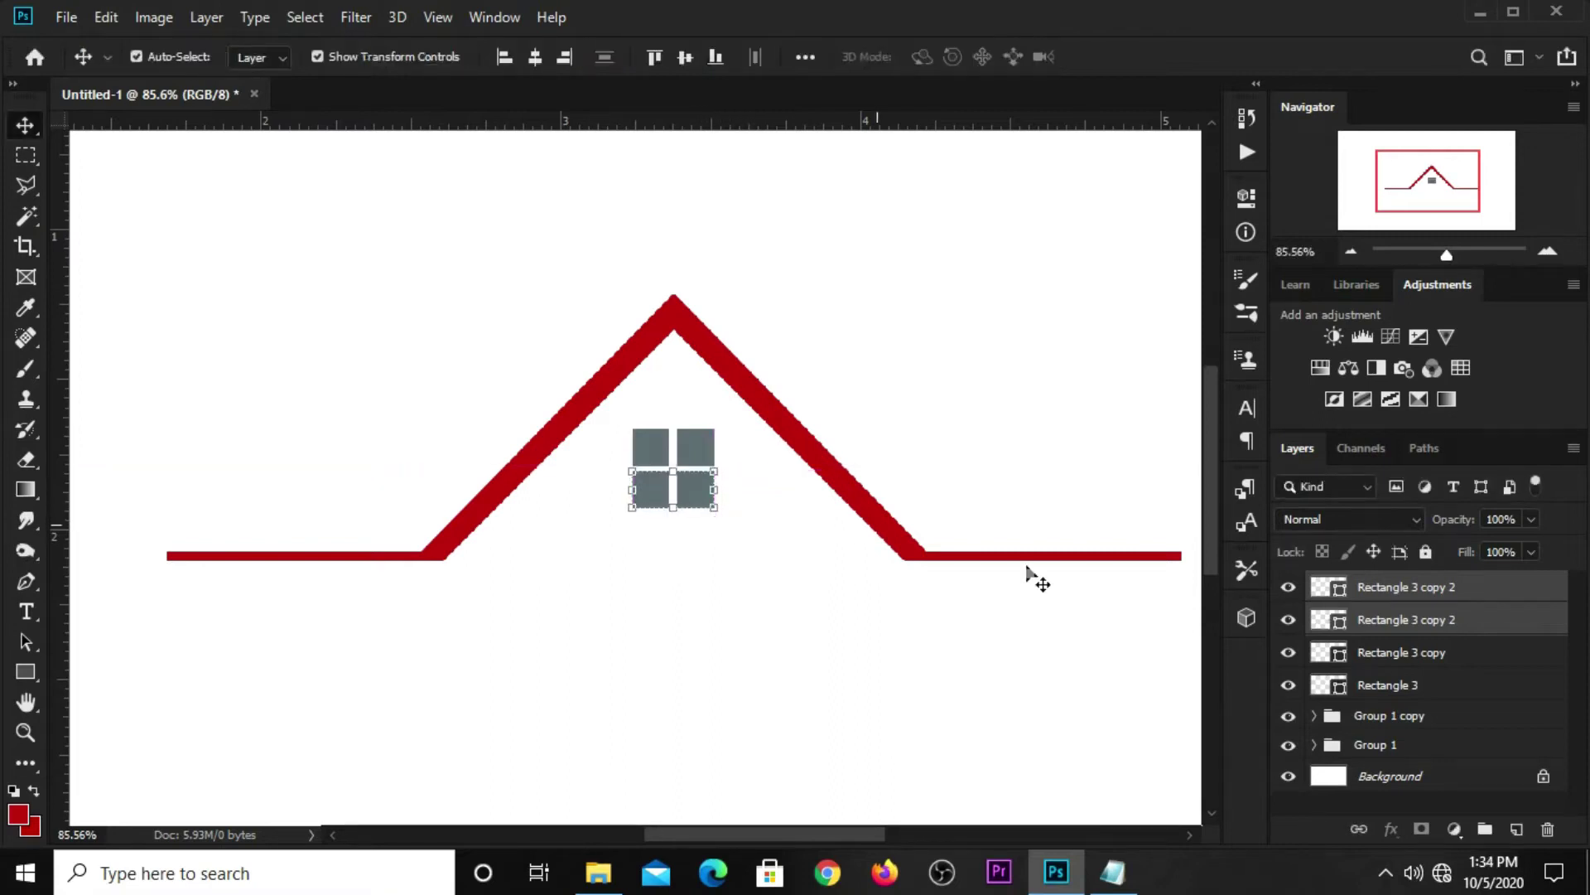
pyautogui.keyDown('shift'); pyautogui.click(1391, 691); pyautogui.keyUp('shift')
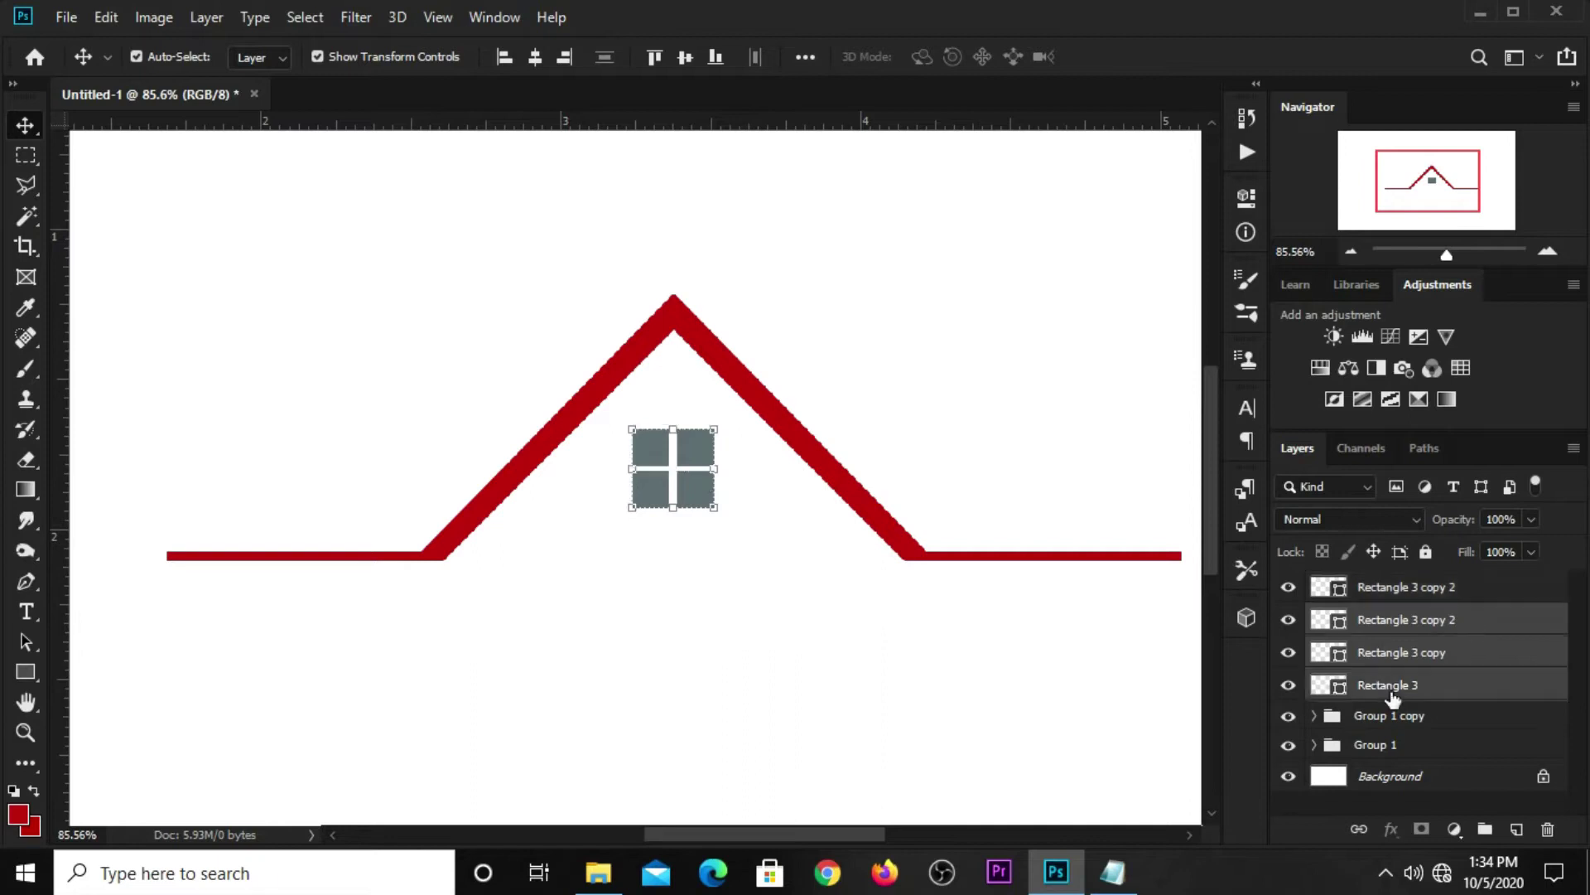
pyautogui.keyDown('ctrl'); pyautogui.click(1408, 590); pyautogui.keyUp('ctrl')
# Step: Group the four window squares and nudge the window slightly right and down
pyautogui.hotkey('ctrl', 'g')
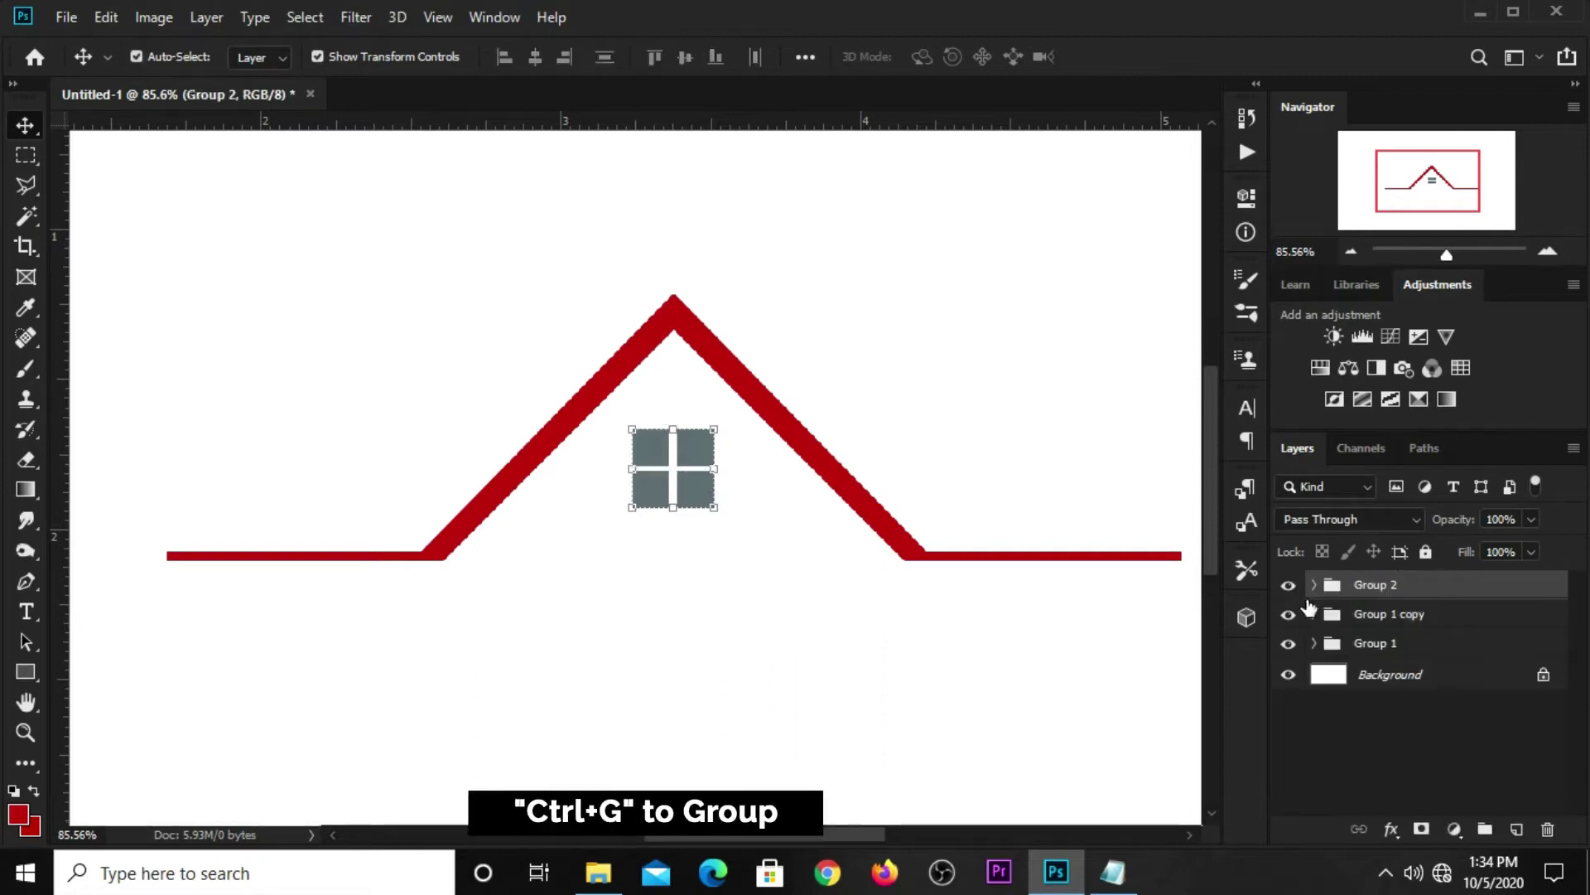
pyautogui.hotkey('ctrl', 't')
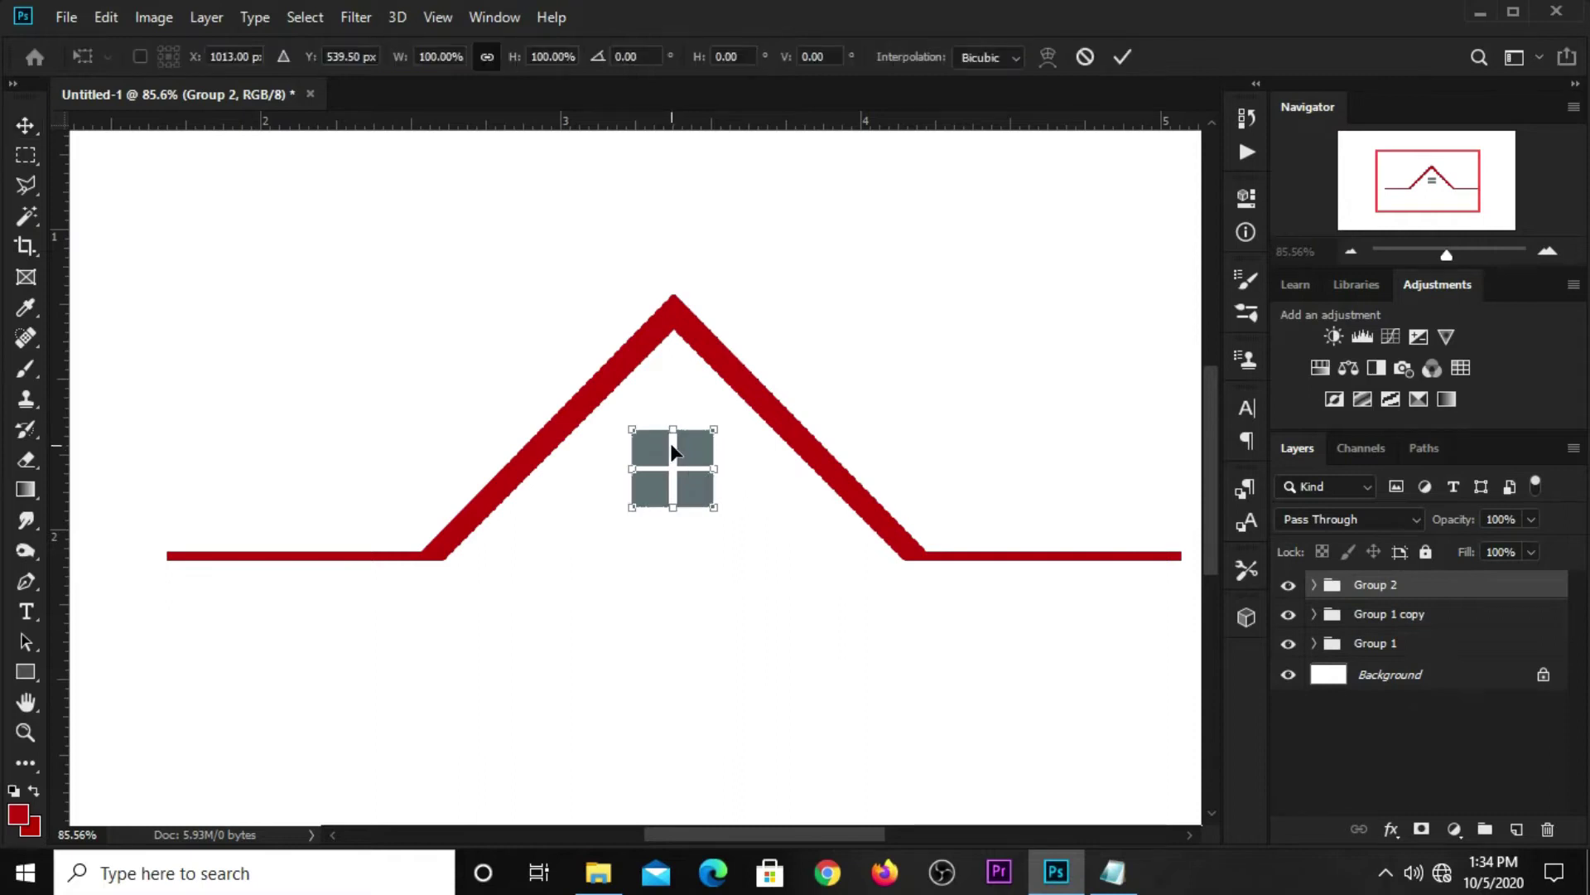
pyautogui.moveTo(686, 461); pyautogui.dragTo(691, 487)
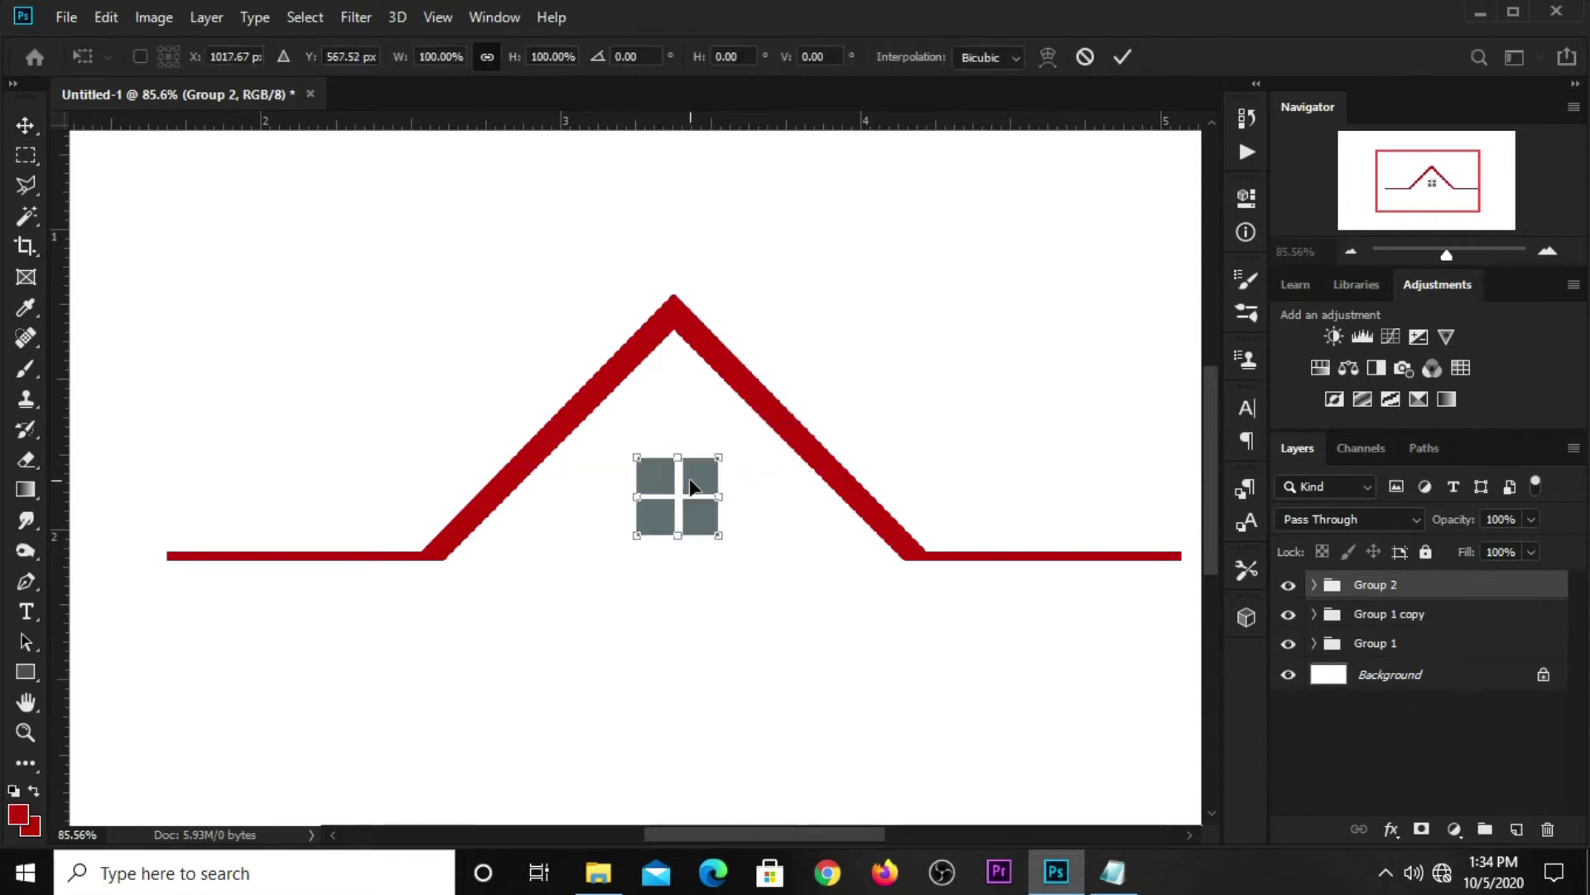
pyautogui.press('Up')
pyautogui.press('Up')
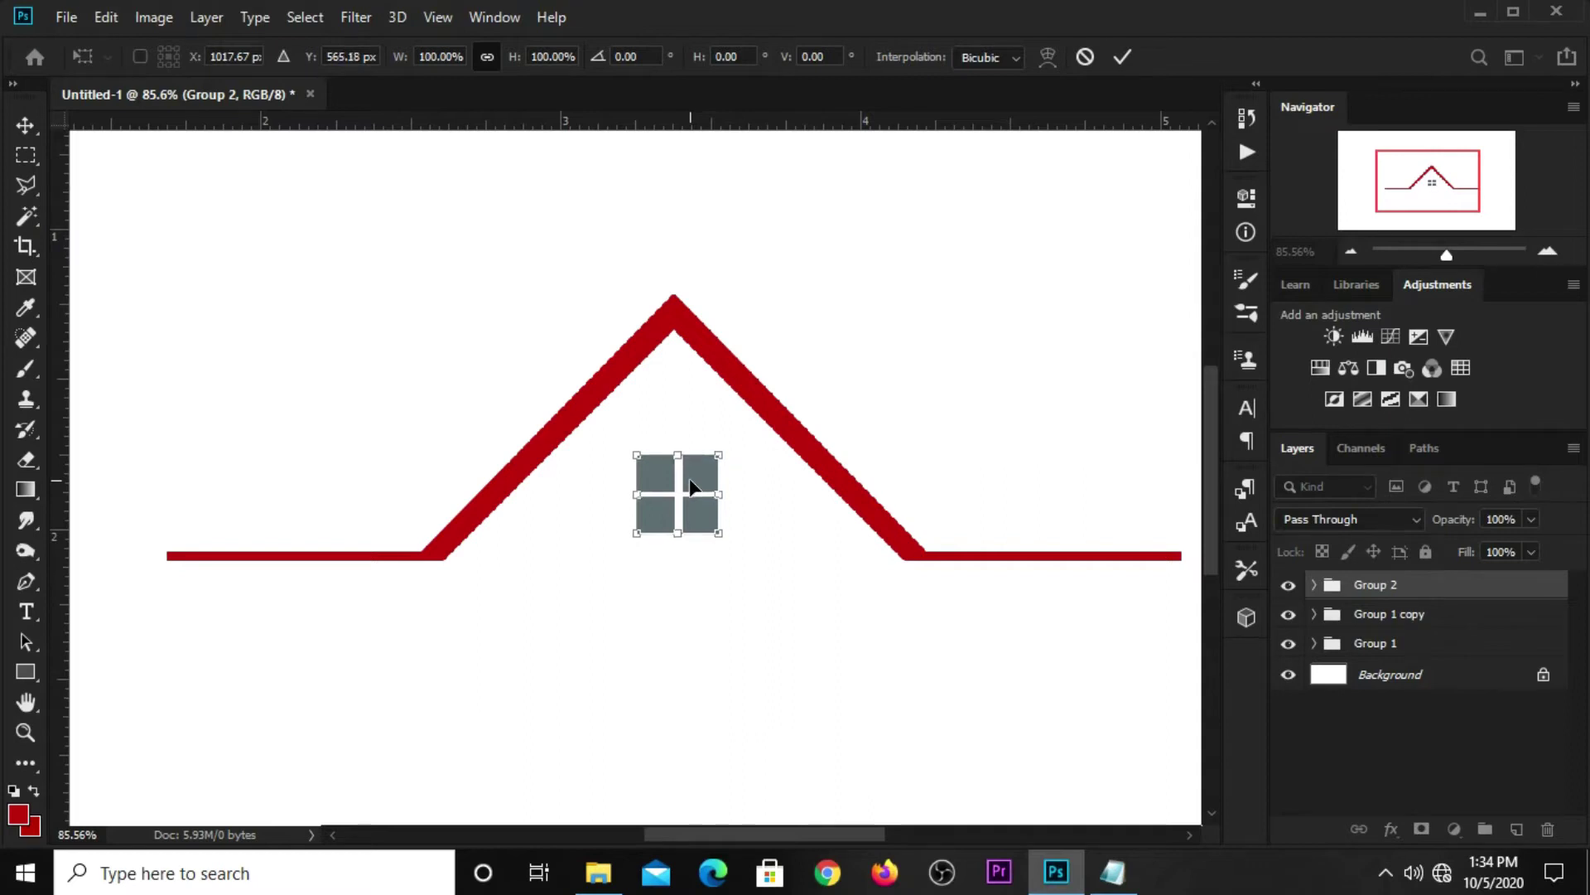
pyautogui.press('Return')
pyautogui.hotkey('ctrl', '-')
pyautogui.hotkey('ctrl', '-')
pyautogui.hotkey('ctrl', '-')
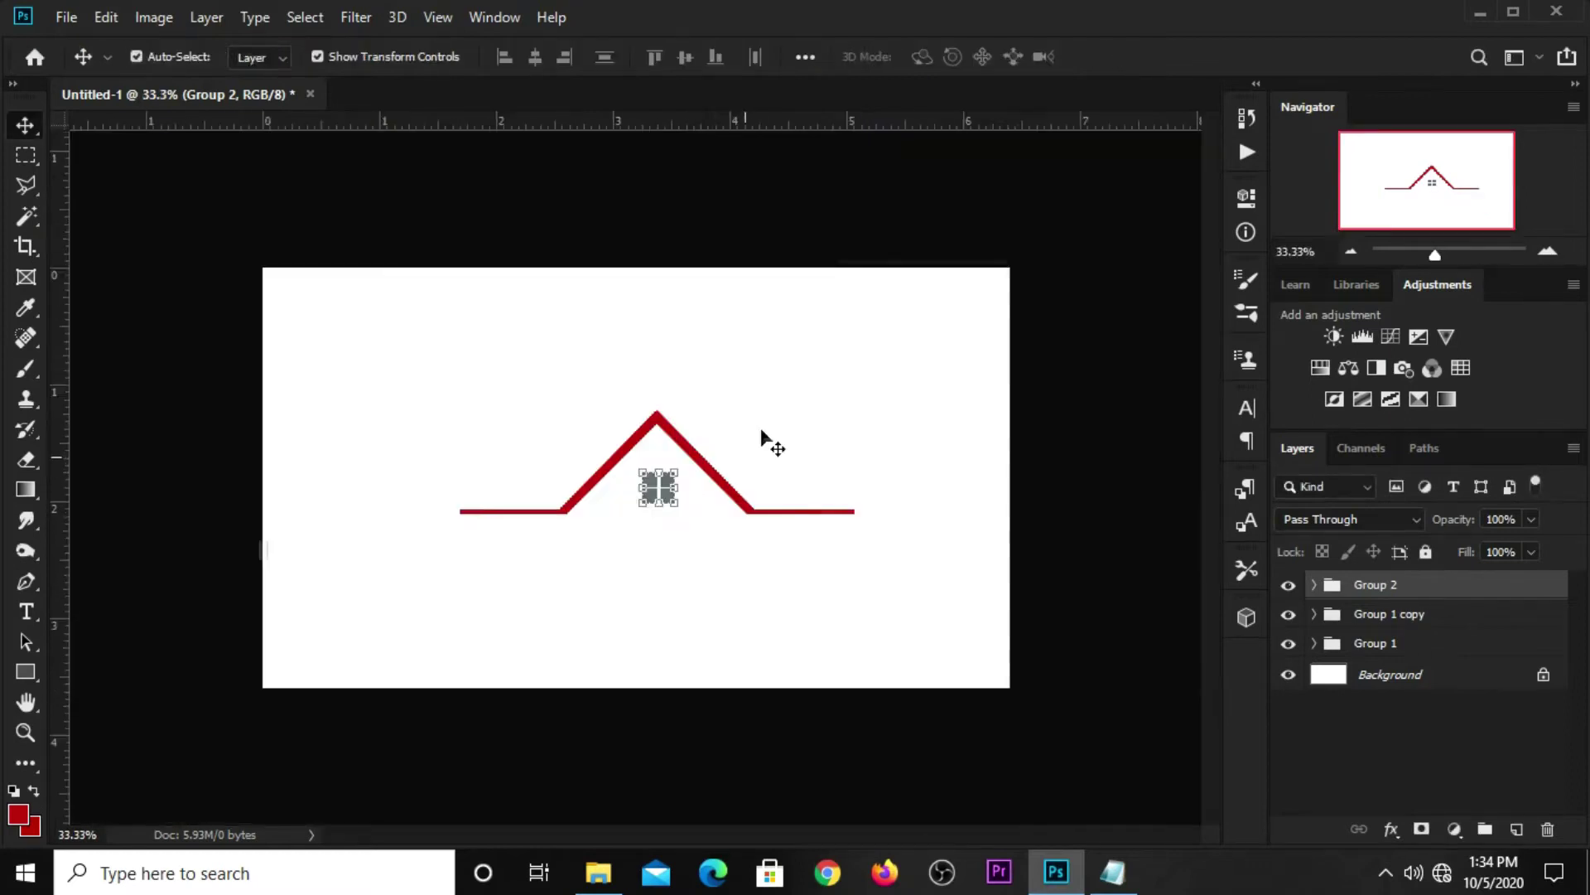
pyautogui.click(745, 203)
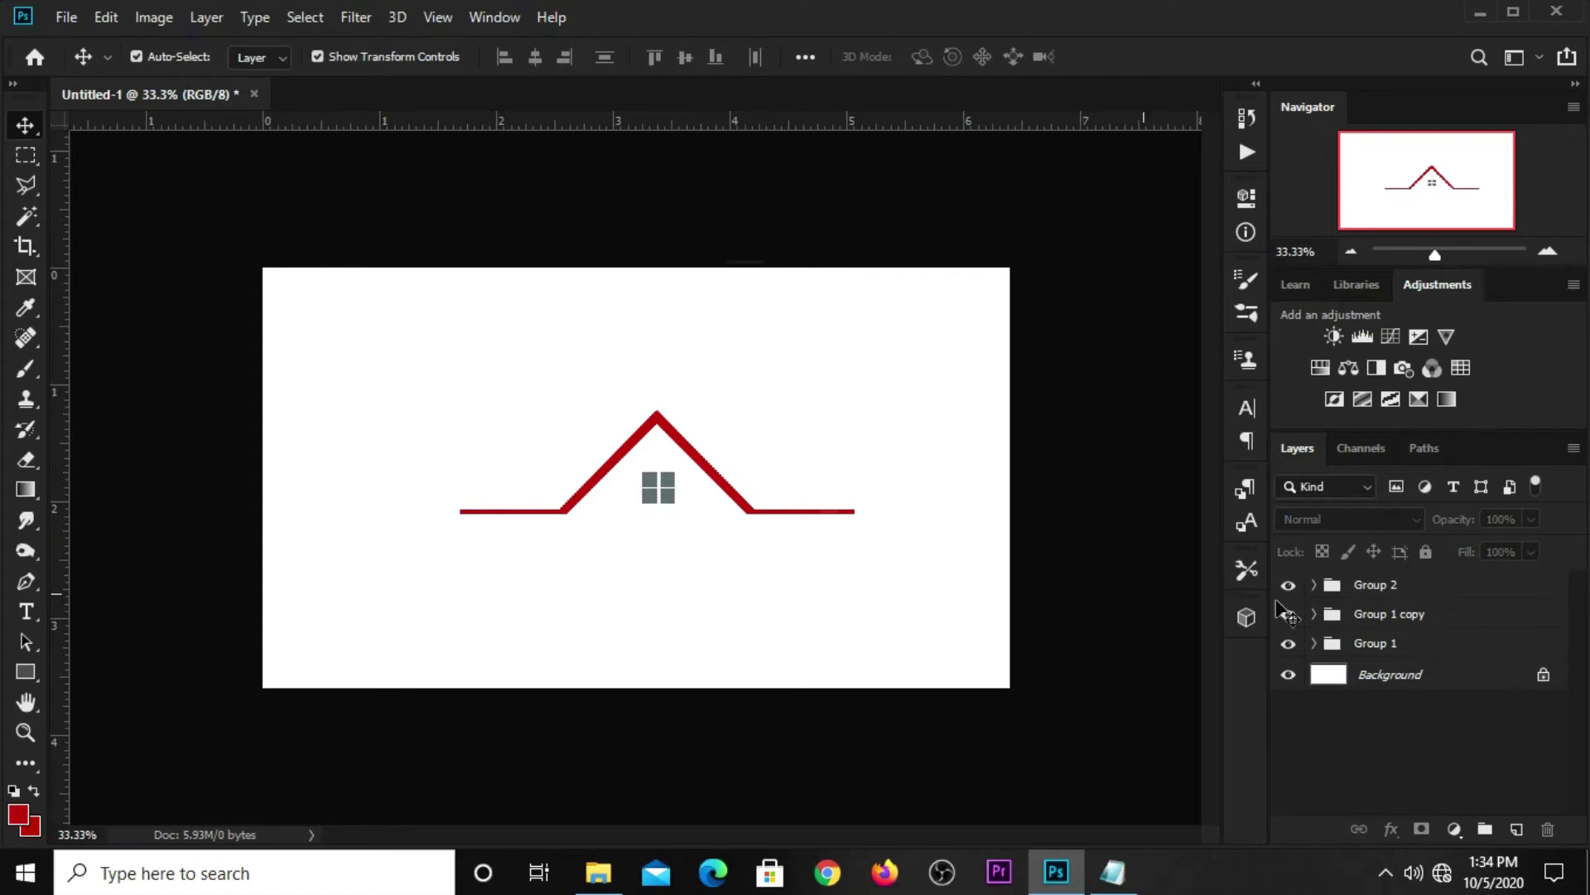
# Step: Combine Group 1 and Group 1 copy into Group 3 and shrink the roof slightly
pyautogui.click(1361, 653)
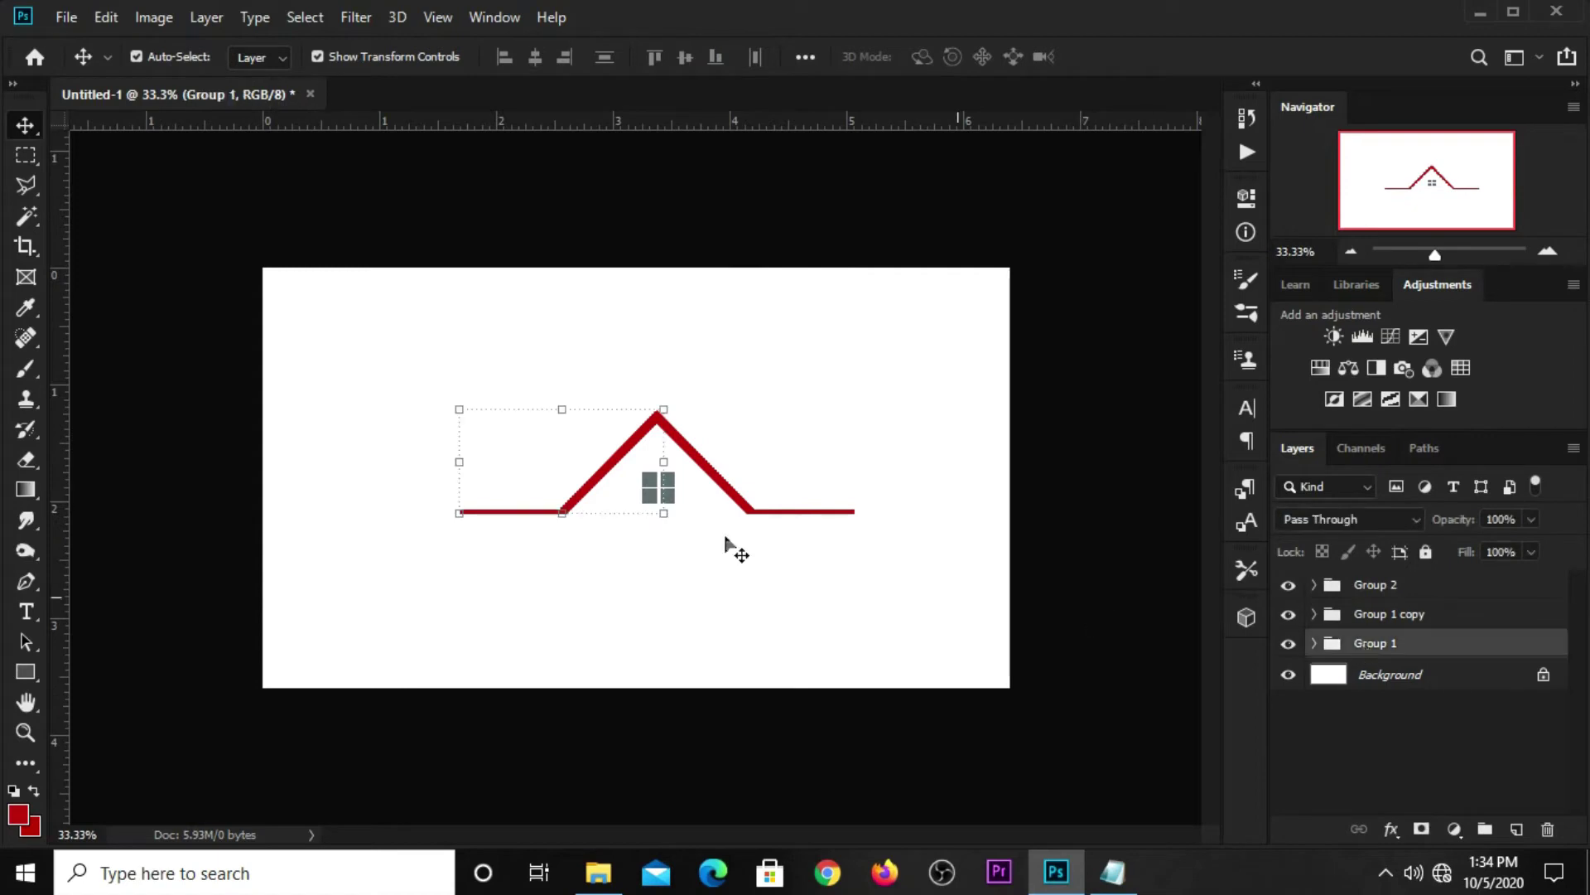
pyautogui.click(1423, 621)
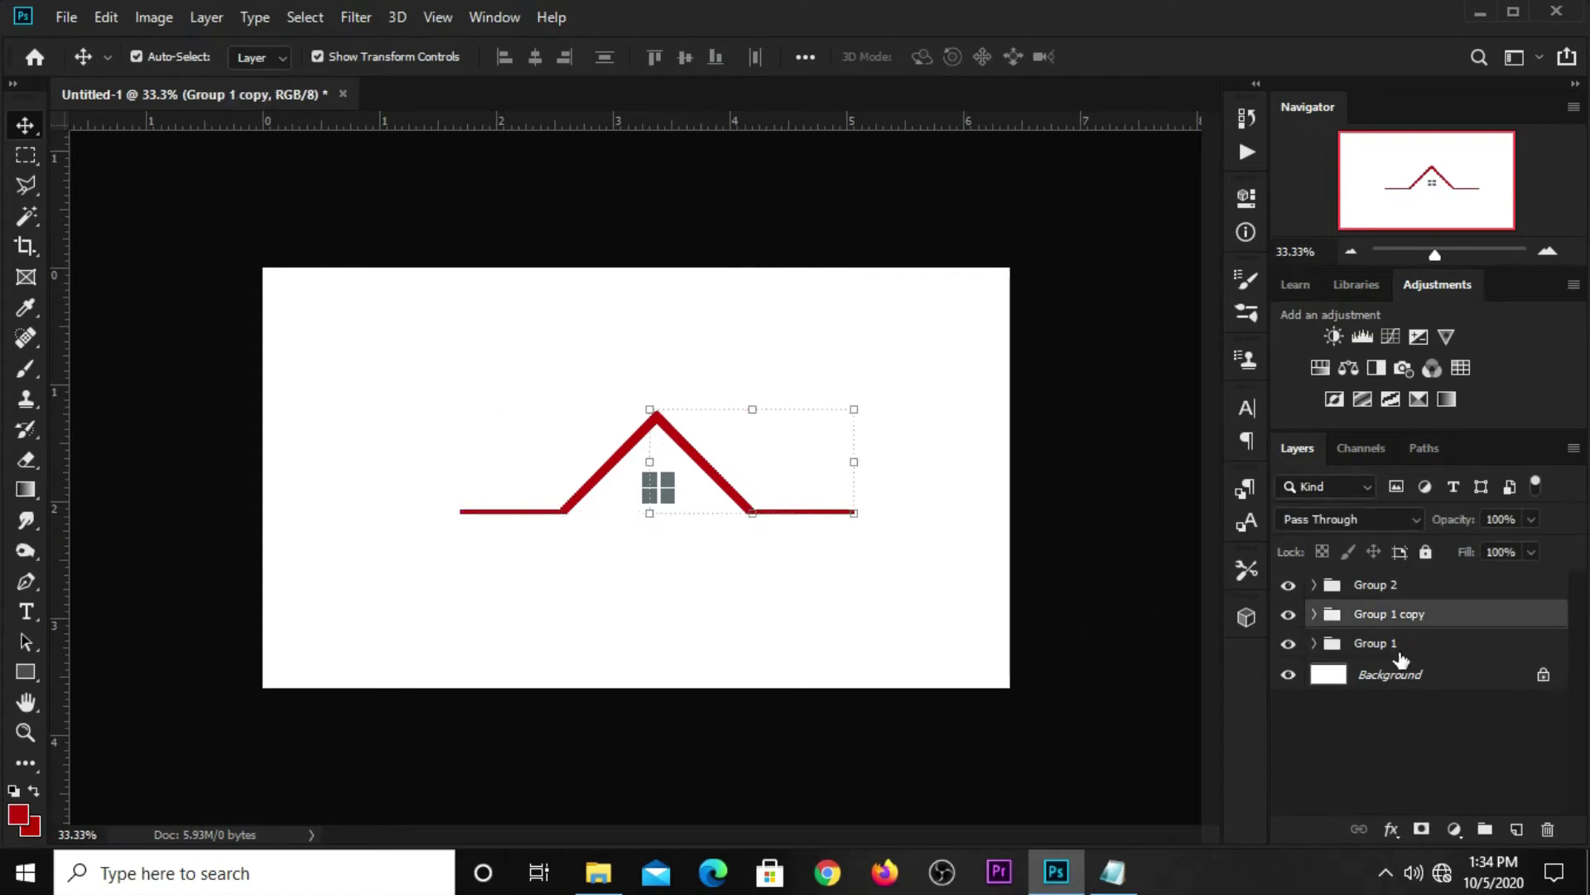
pyautogui.keyDown('shift'); pyautogui.click(1399, 650); pyautogui.keyUp('shift')
pyautogui.hotkey('ctrl', 'g')
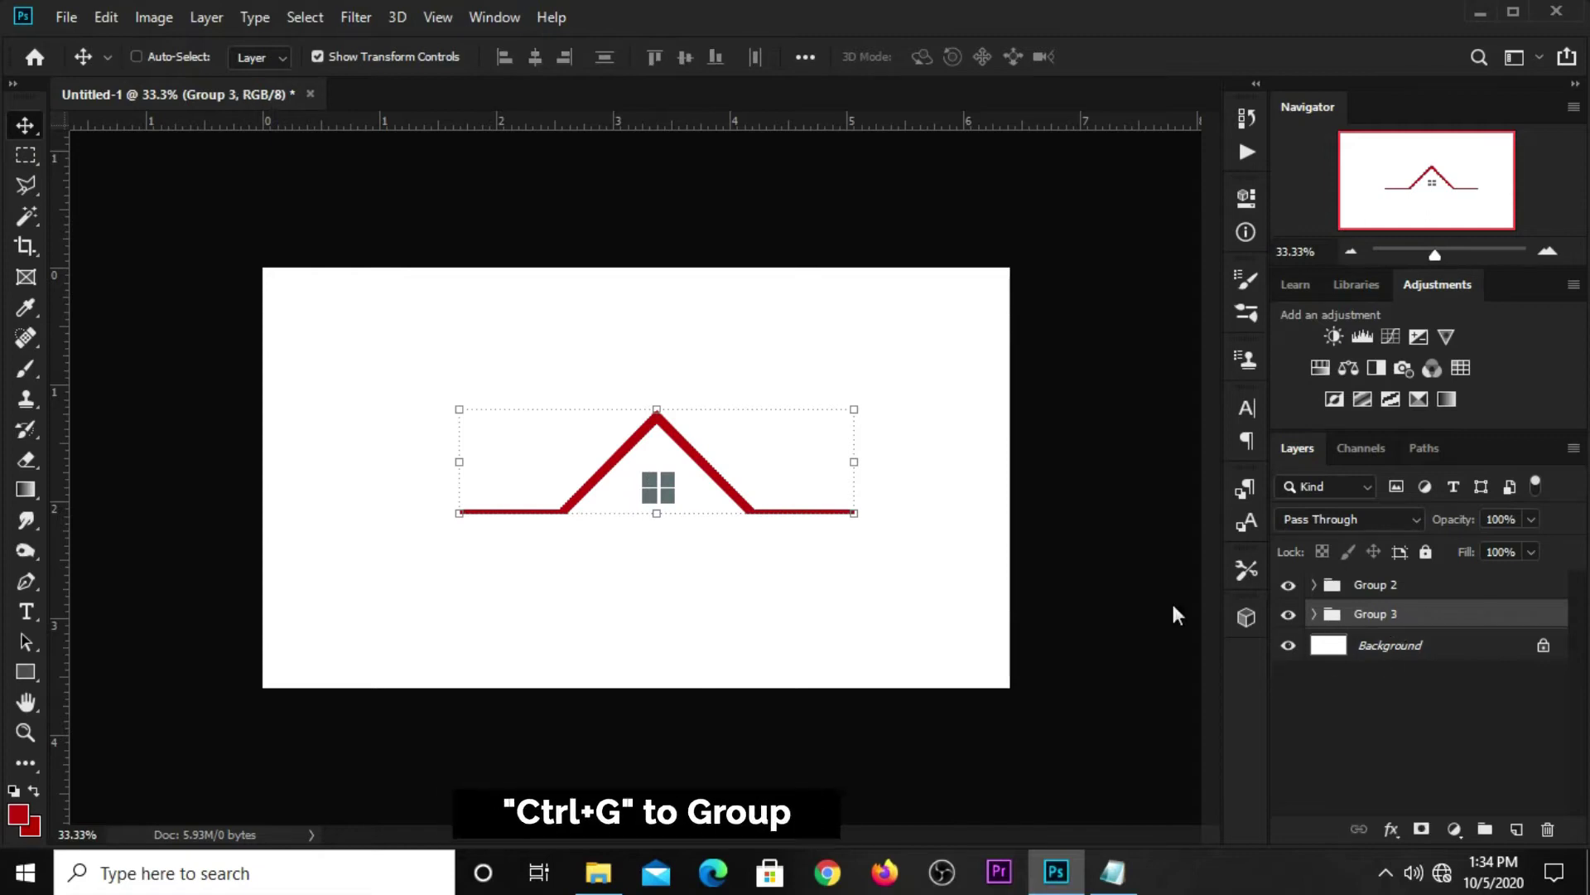
pyautogui.click(1289, 618)
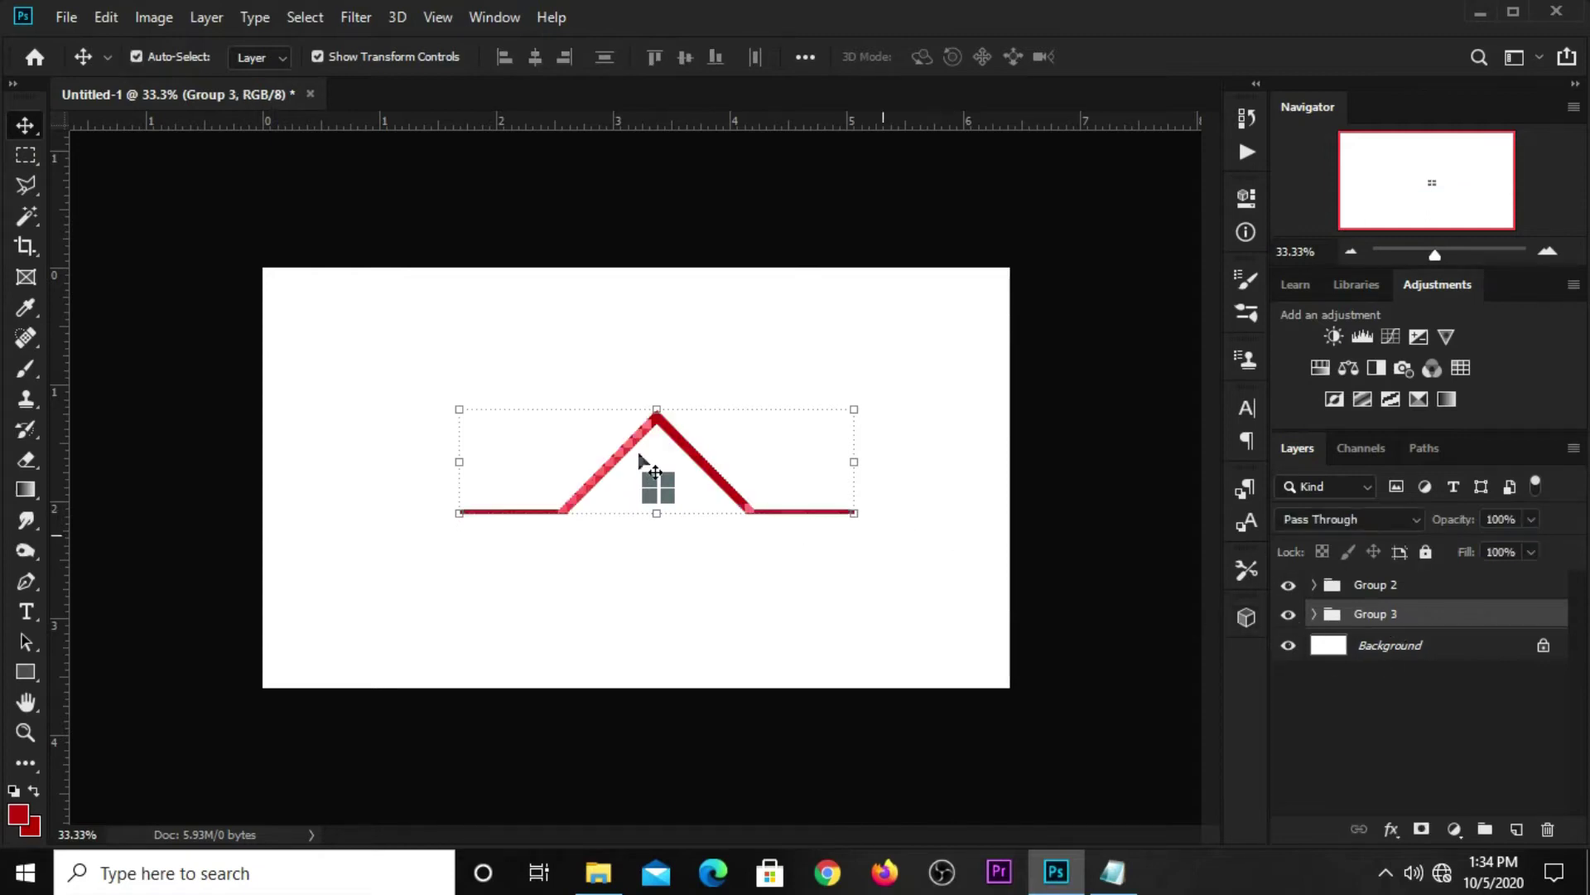
pyautogui.scroll(2, 640, 464)
pyautogui.hotkey('ctrl', 't')
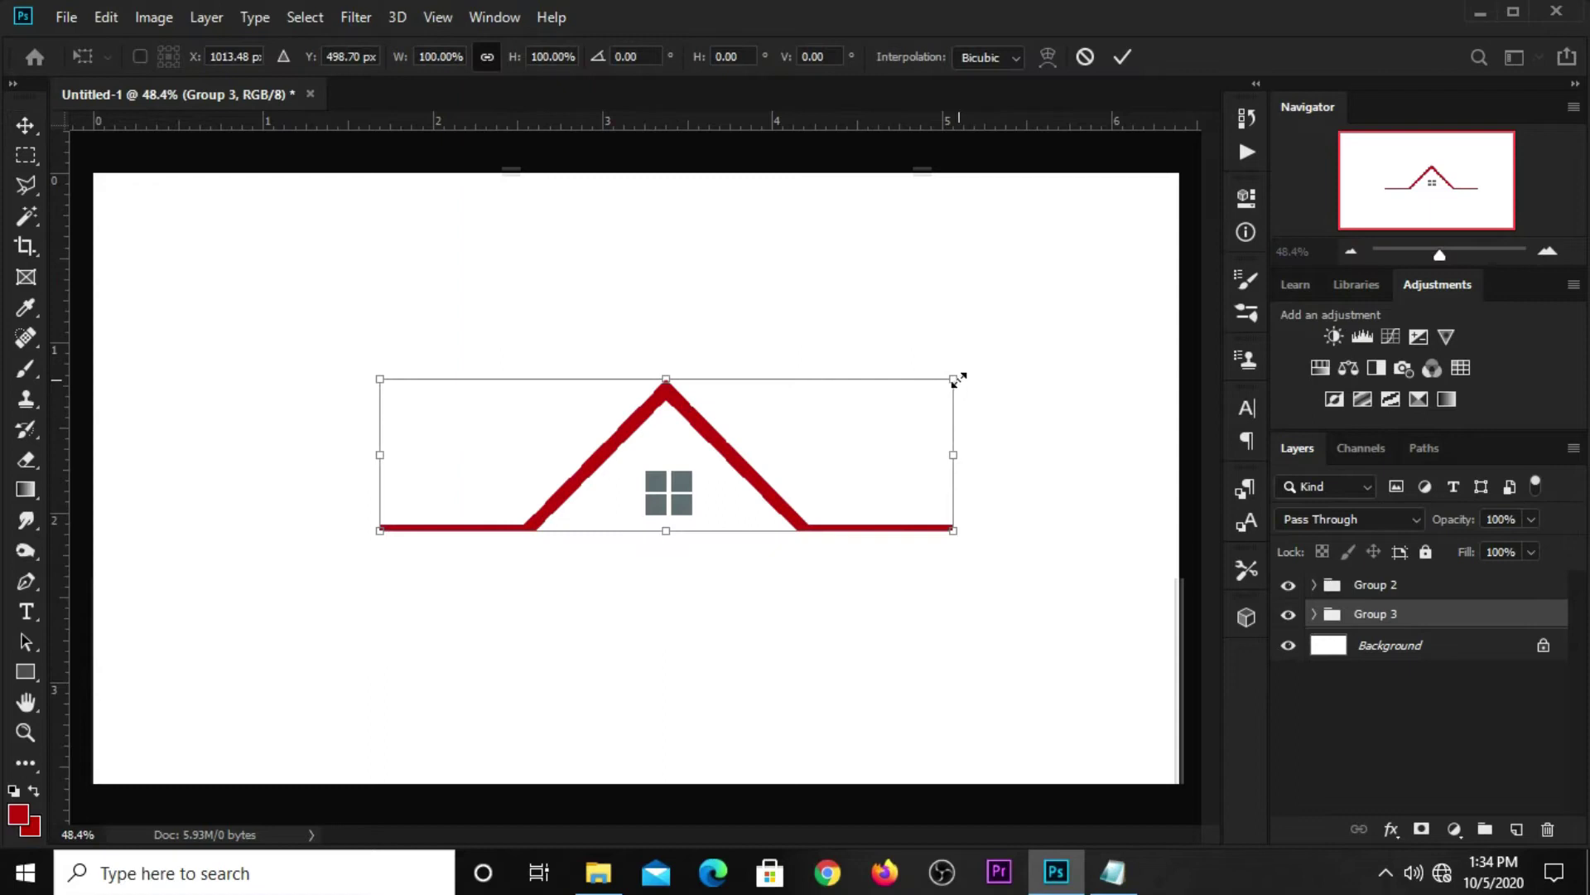
pyautogui.moveTo(953, 380); pyautogui.dragTo(863, 414)
pyautogui.press('Return')
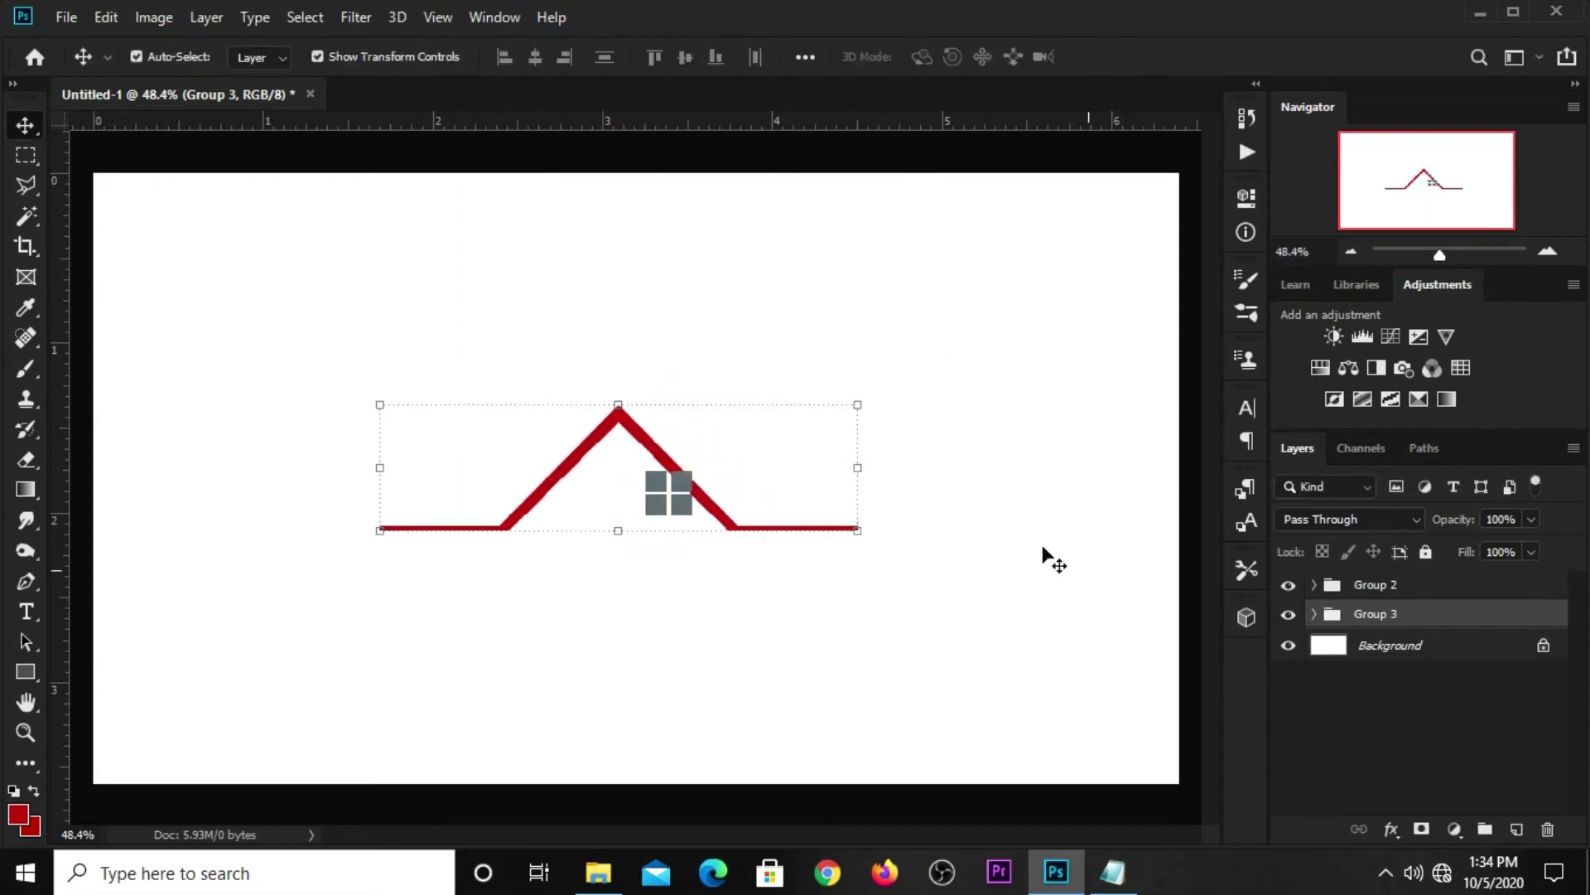
# Step: Centre the 2 × 2 grey window group directly beneath the roof peak
pyautogui.click(1375, 586)
pyautogui.scroll(2, 682, 519)
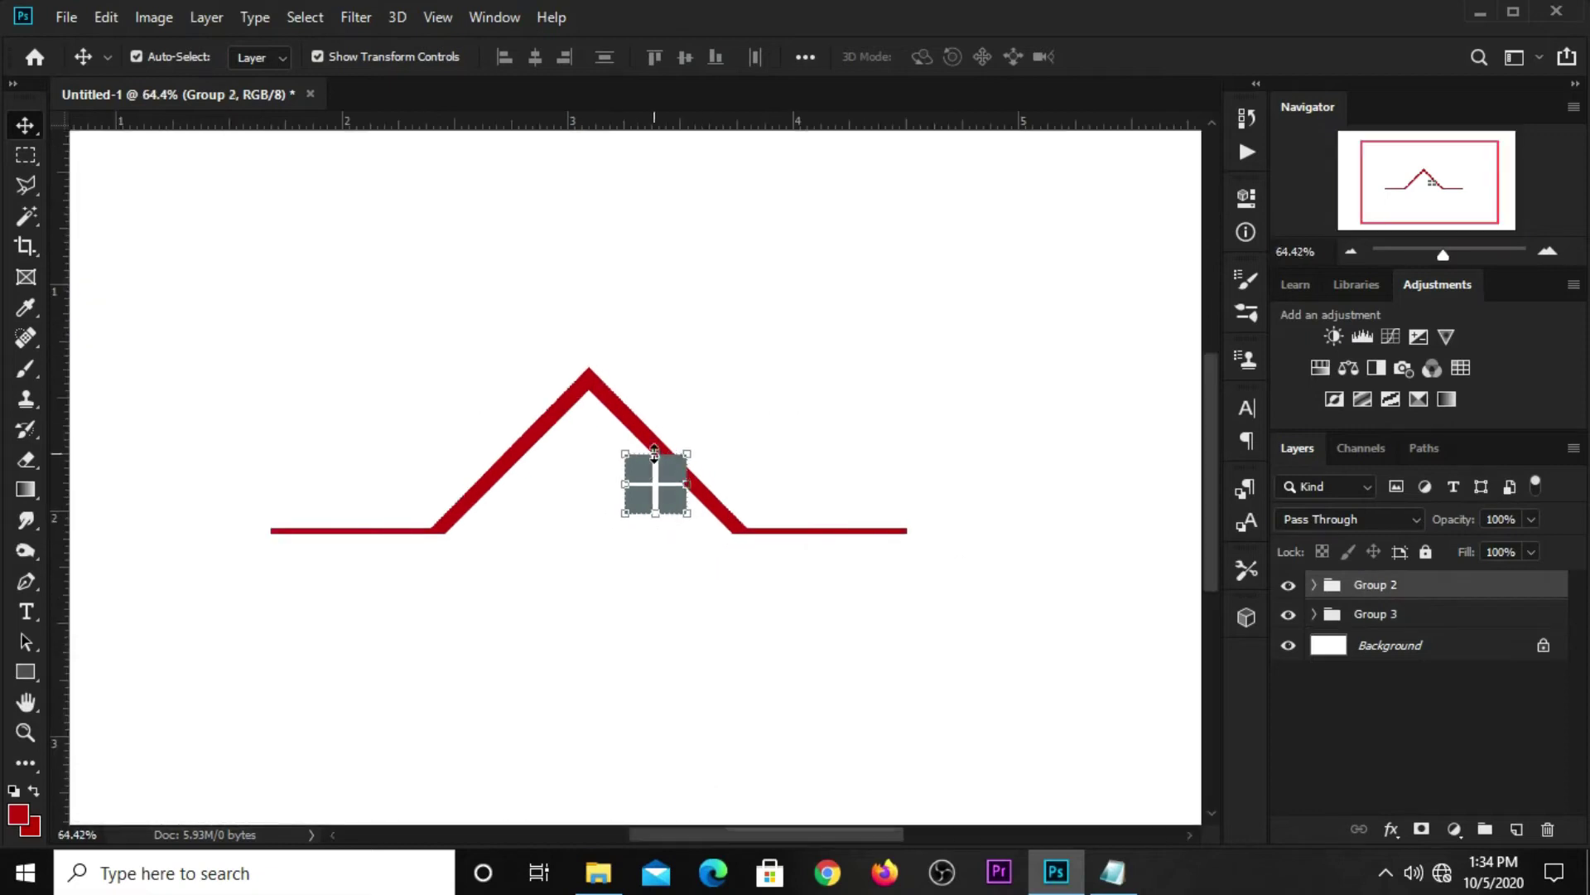
pyautogui.hotkey('ctrl', 't')
pyautogui.moveTo(662, 474)
pyautogui.mouseDown()
pyautogui.moveTo(595, 500)
pyautogui.moveTo(610, 476)
pyautogui.mouseUp()
pyautogui.scroll(3, 594, 500)
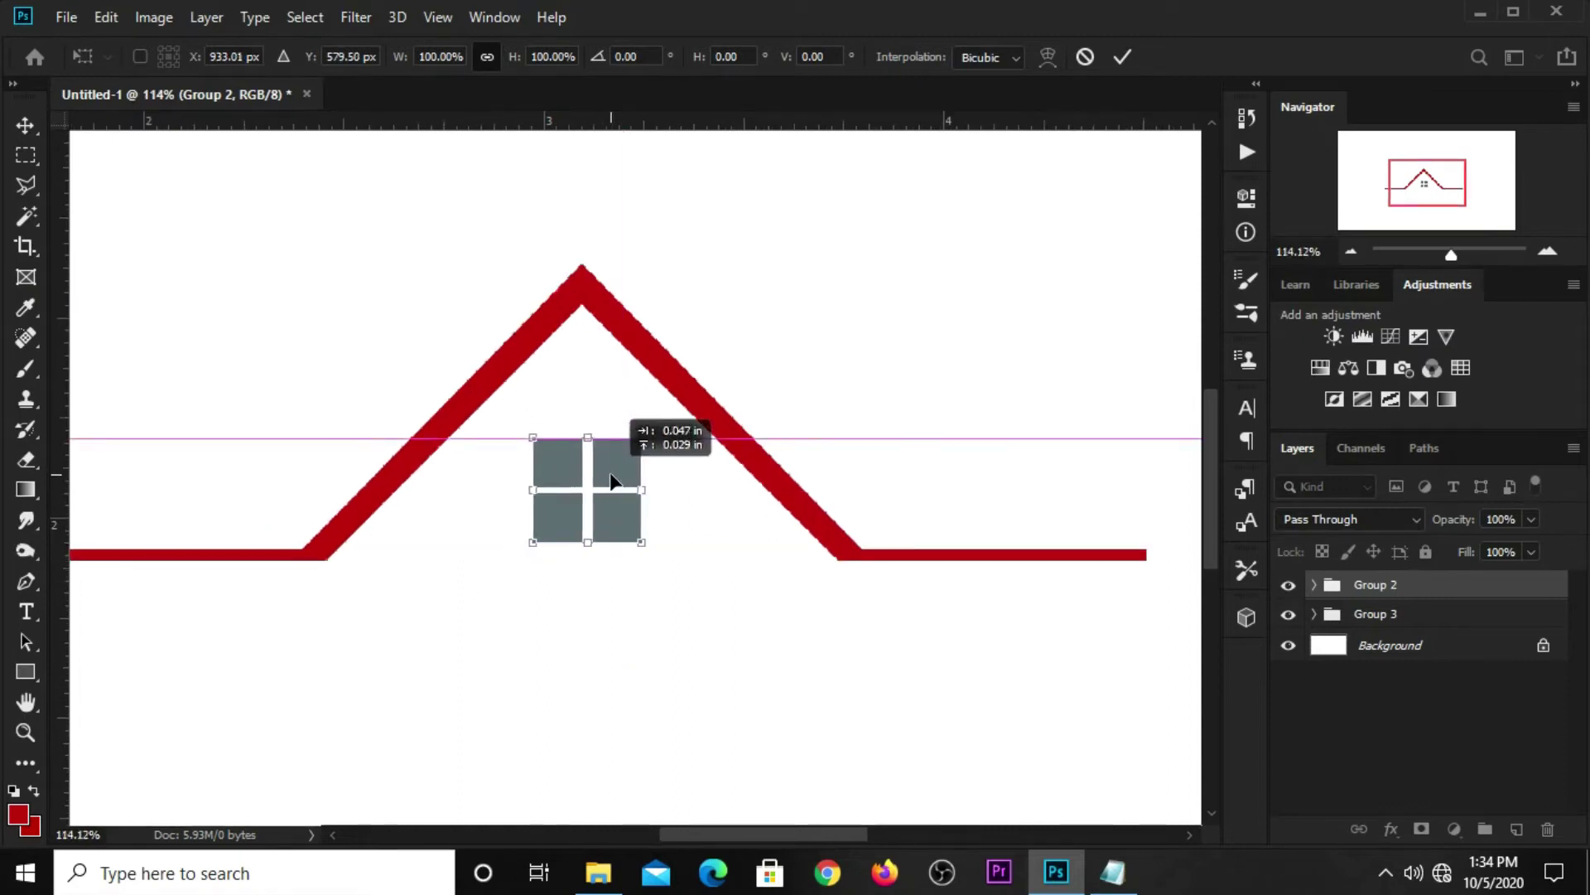
pyautogui.moveTo(611, 480); pyautogui.dragTo(610, 480)
pyautogui.press('Up')
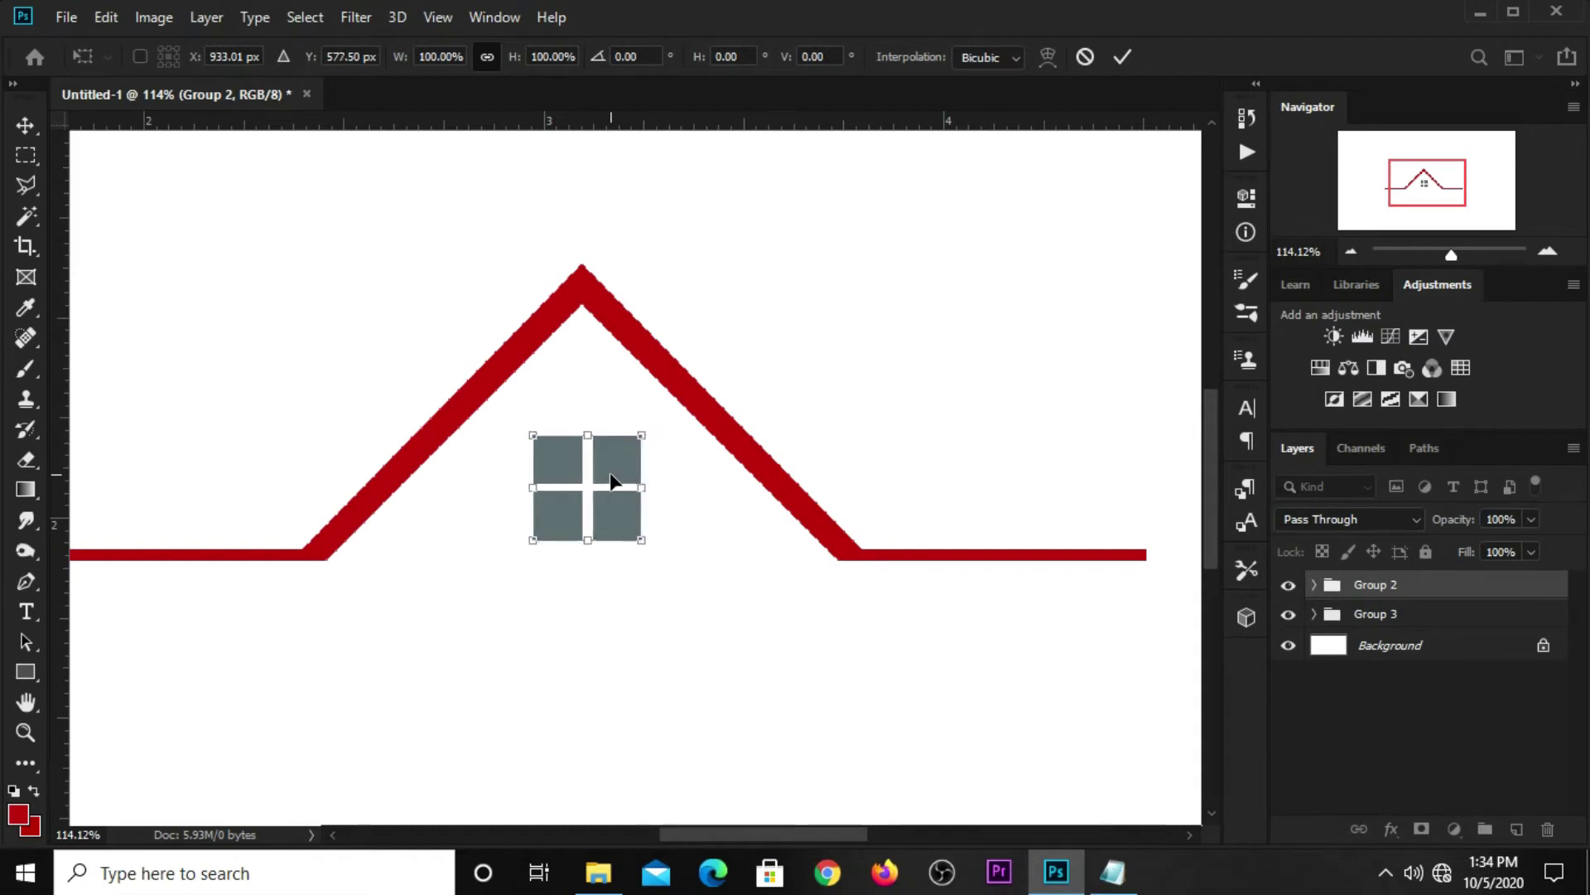
pyautogui.scroll(-3, 610, 472)
pyautogui.scroll(-2, 610, 473)
pyautogui.press('Return')
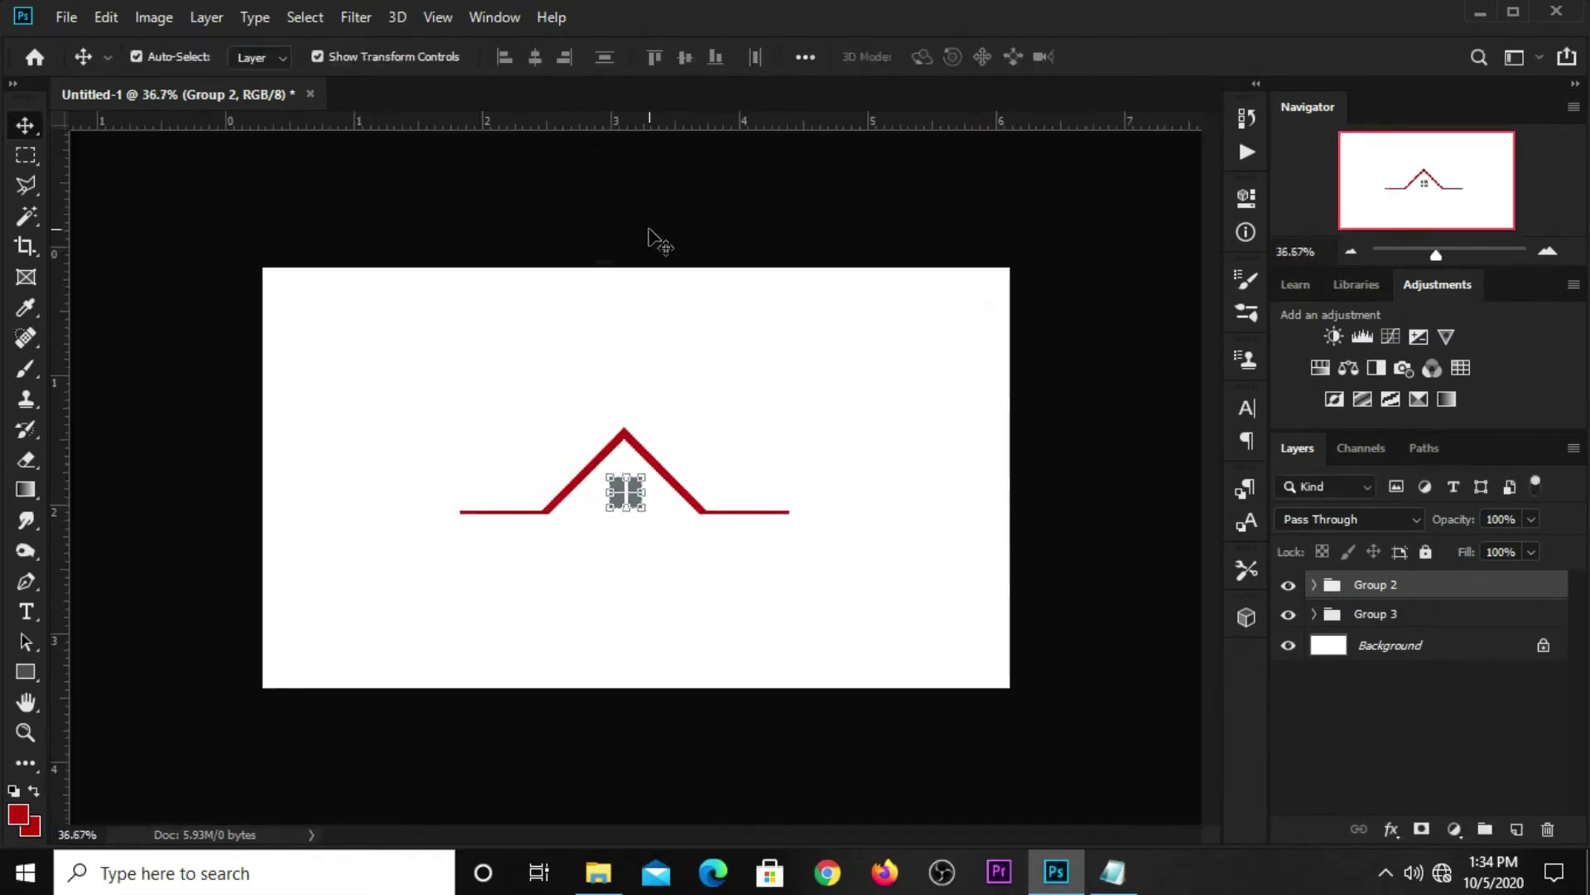
pyautogui.scroll(1, 649, 228)
pyautogui.click(664, 199)
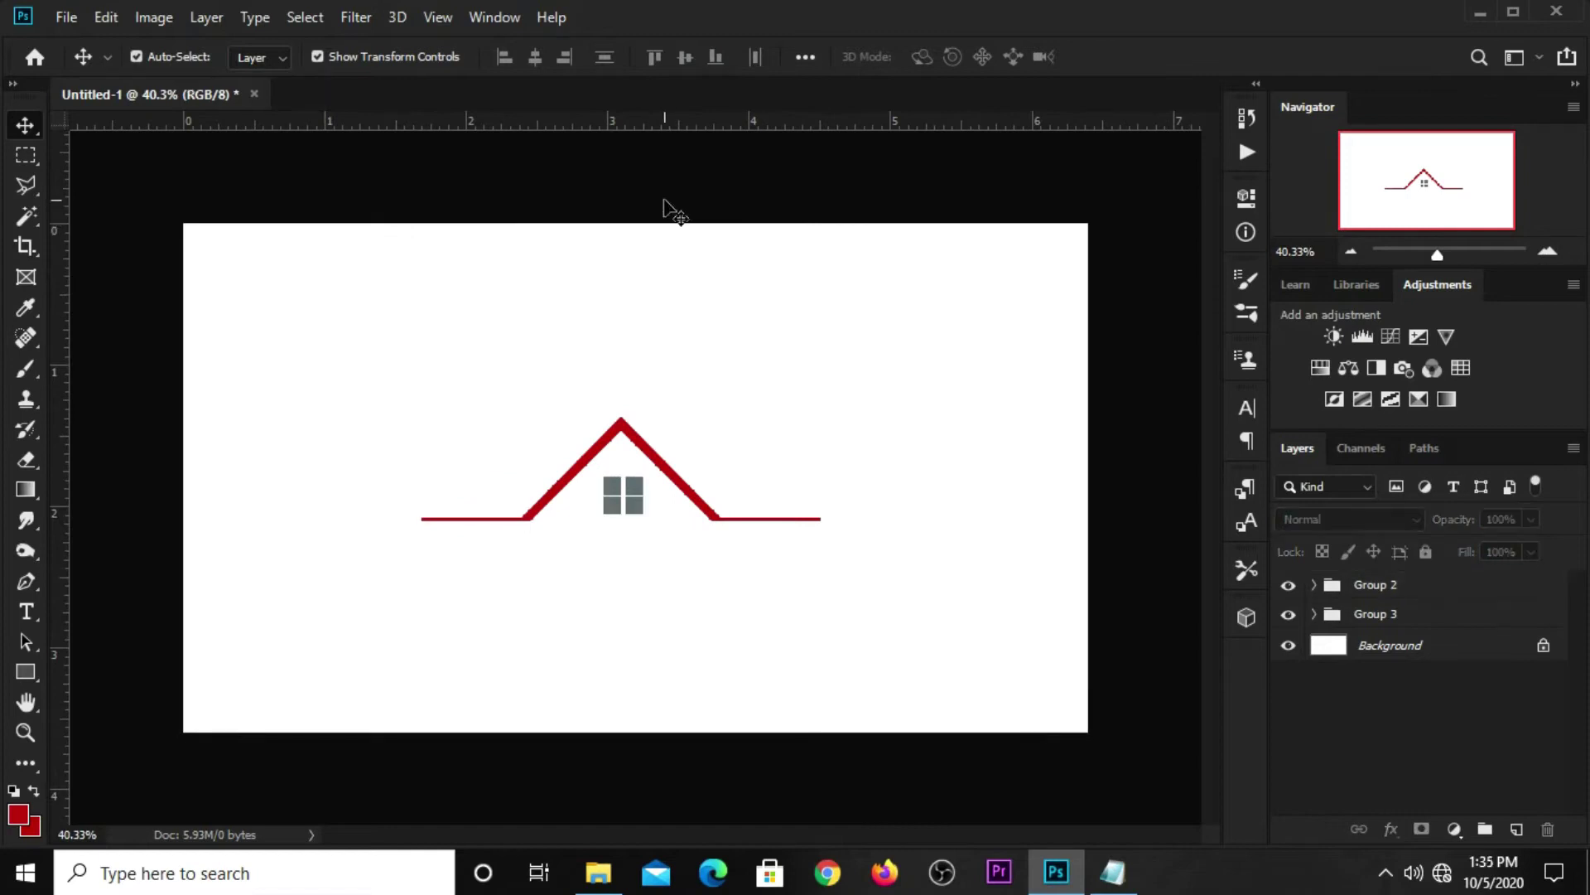
pyautogui.scroll(3, 537, 516)
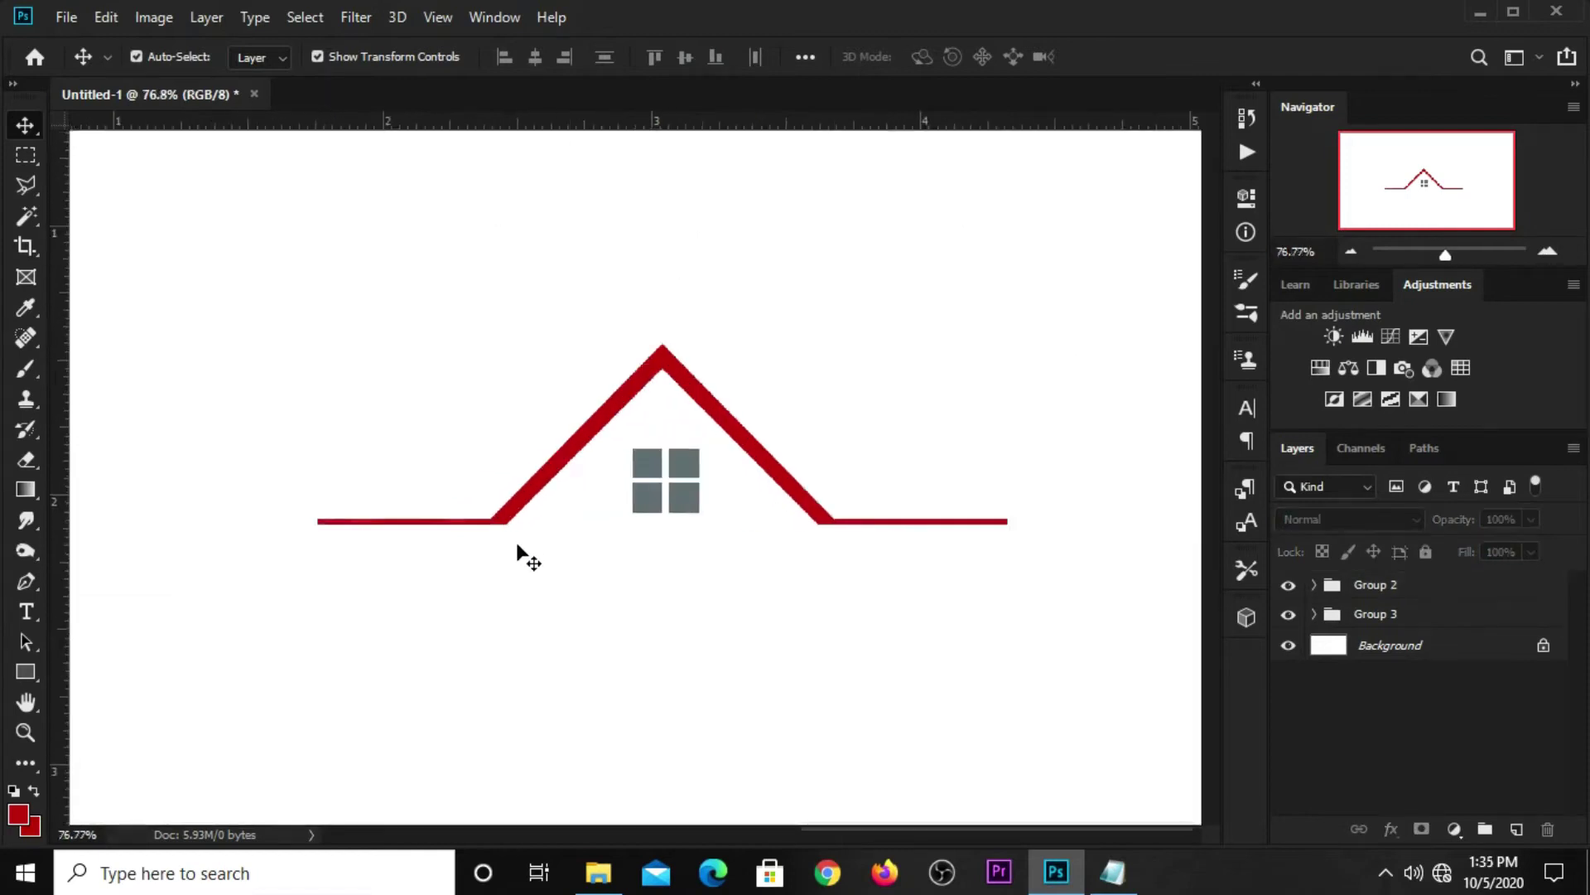
pyautogui.scroll(1, 516, 547)
pyautogui.scroll(1, 517, 547)
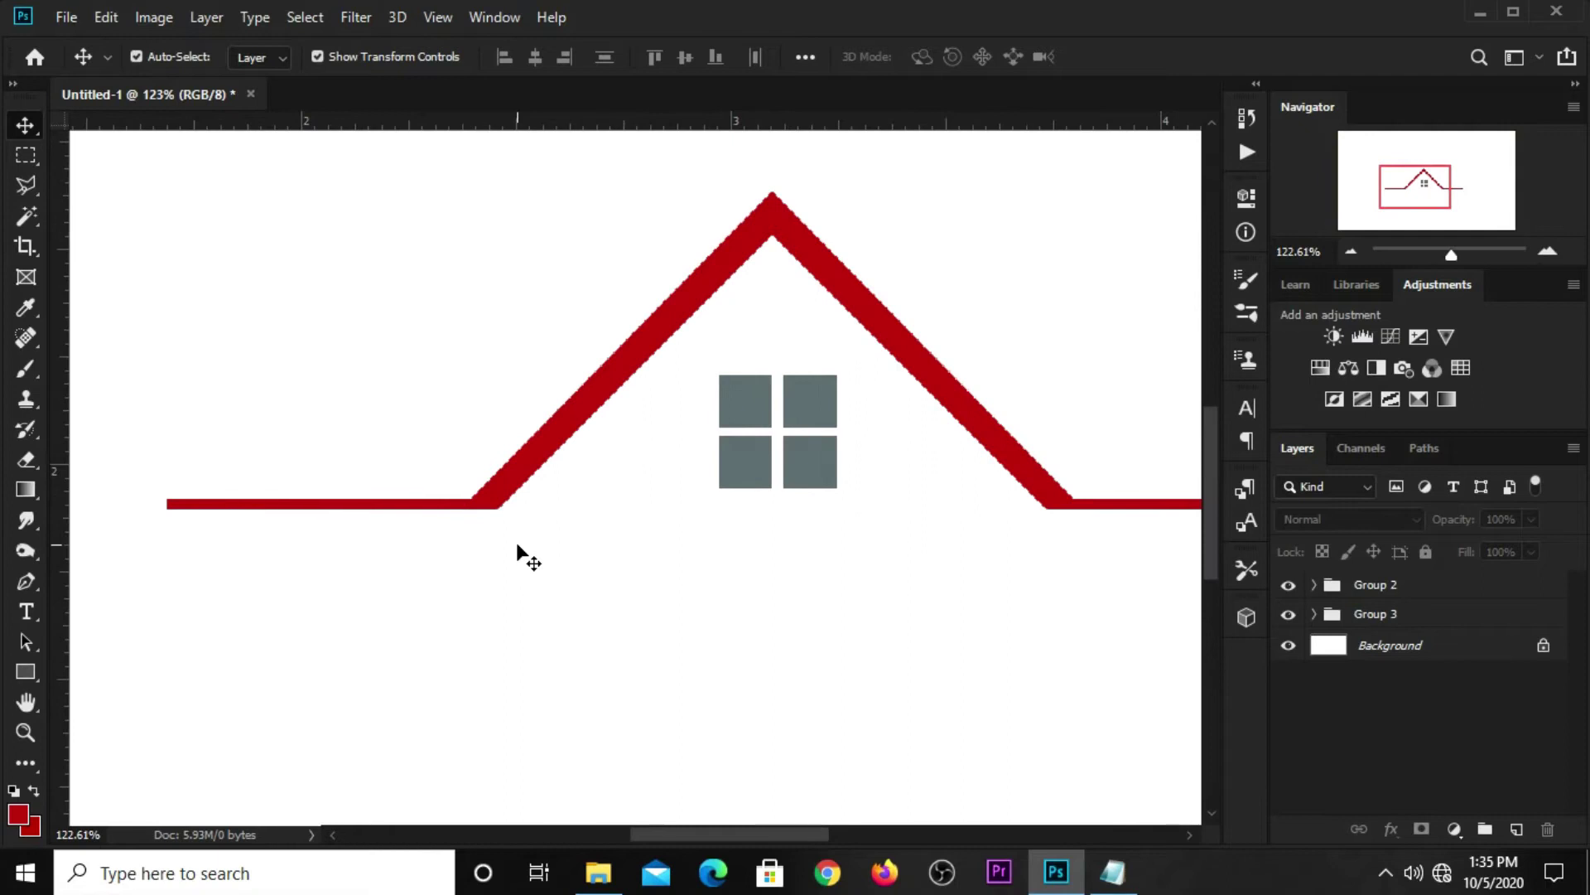
pyautogui.scroll(-2, 517, 530)
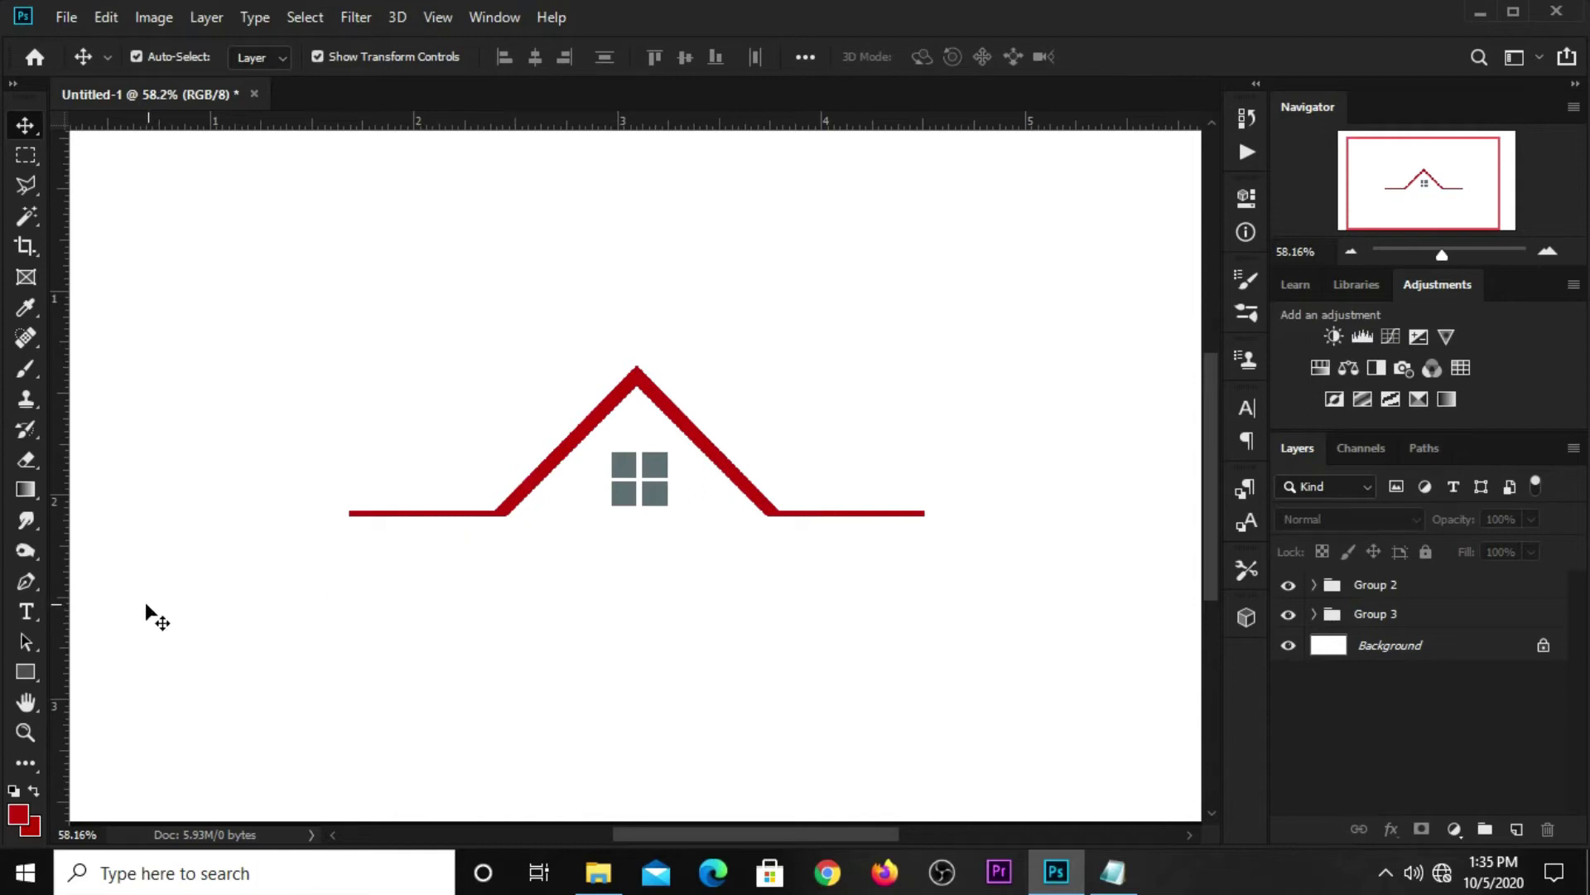
# Step: Draw a 208 × 25 px grey bar with no stroke, Rectangle 4, left of the roof
pyautogui.click(25, 672)
pyautogui.click(95, 673)
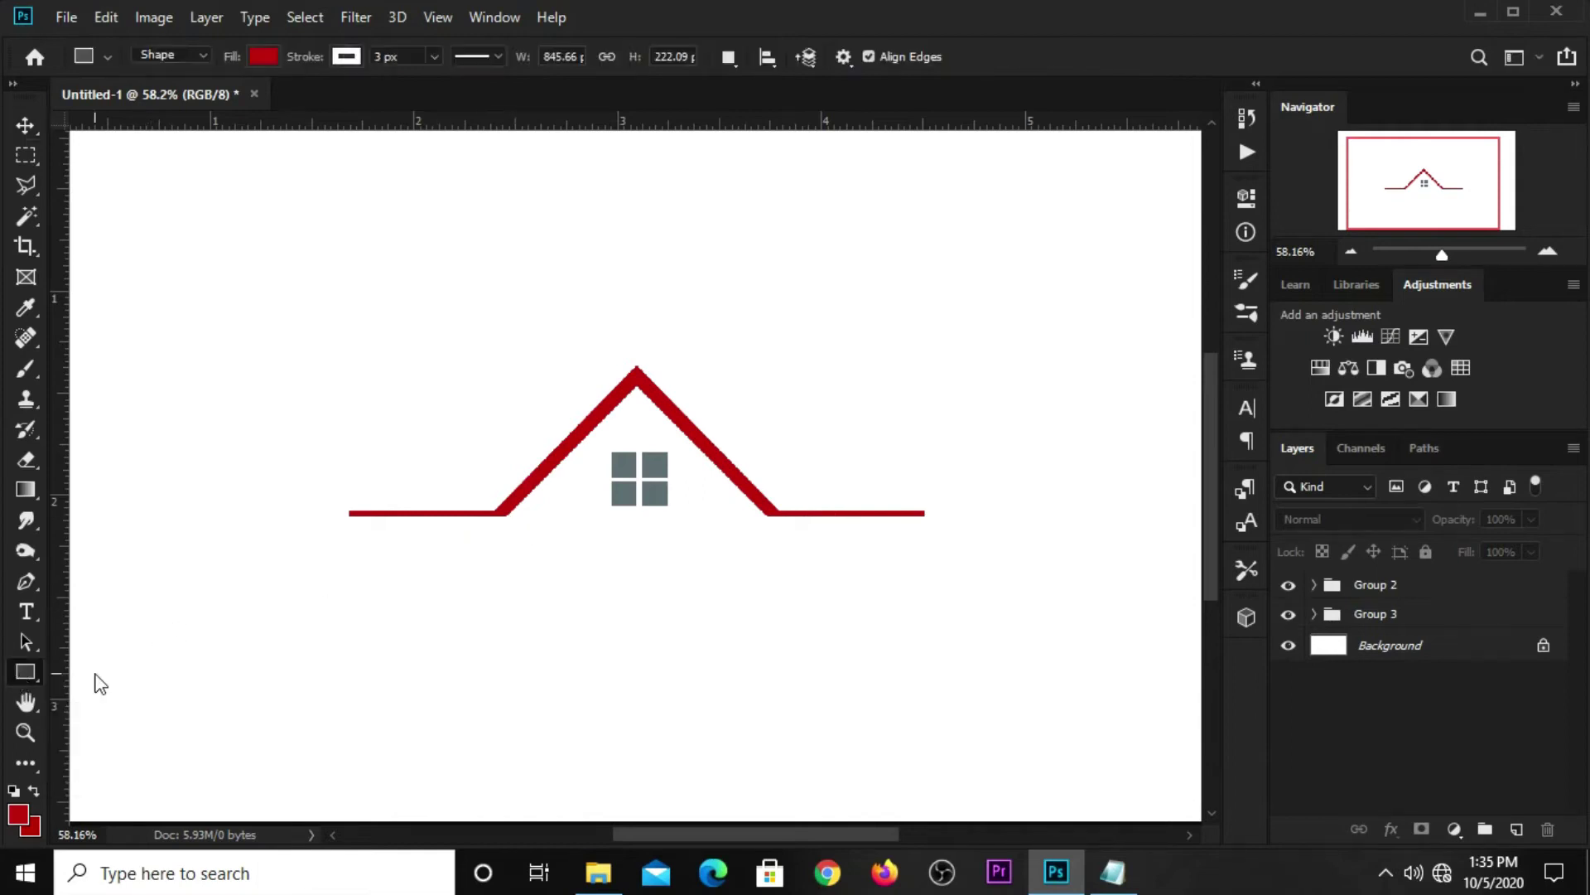
pyautogui.scroll(1, 410, 406)
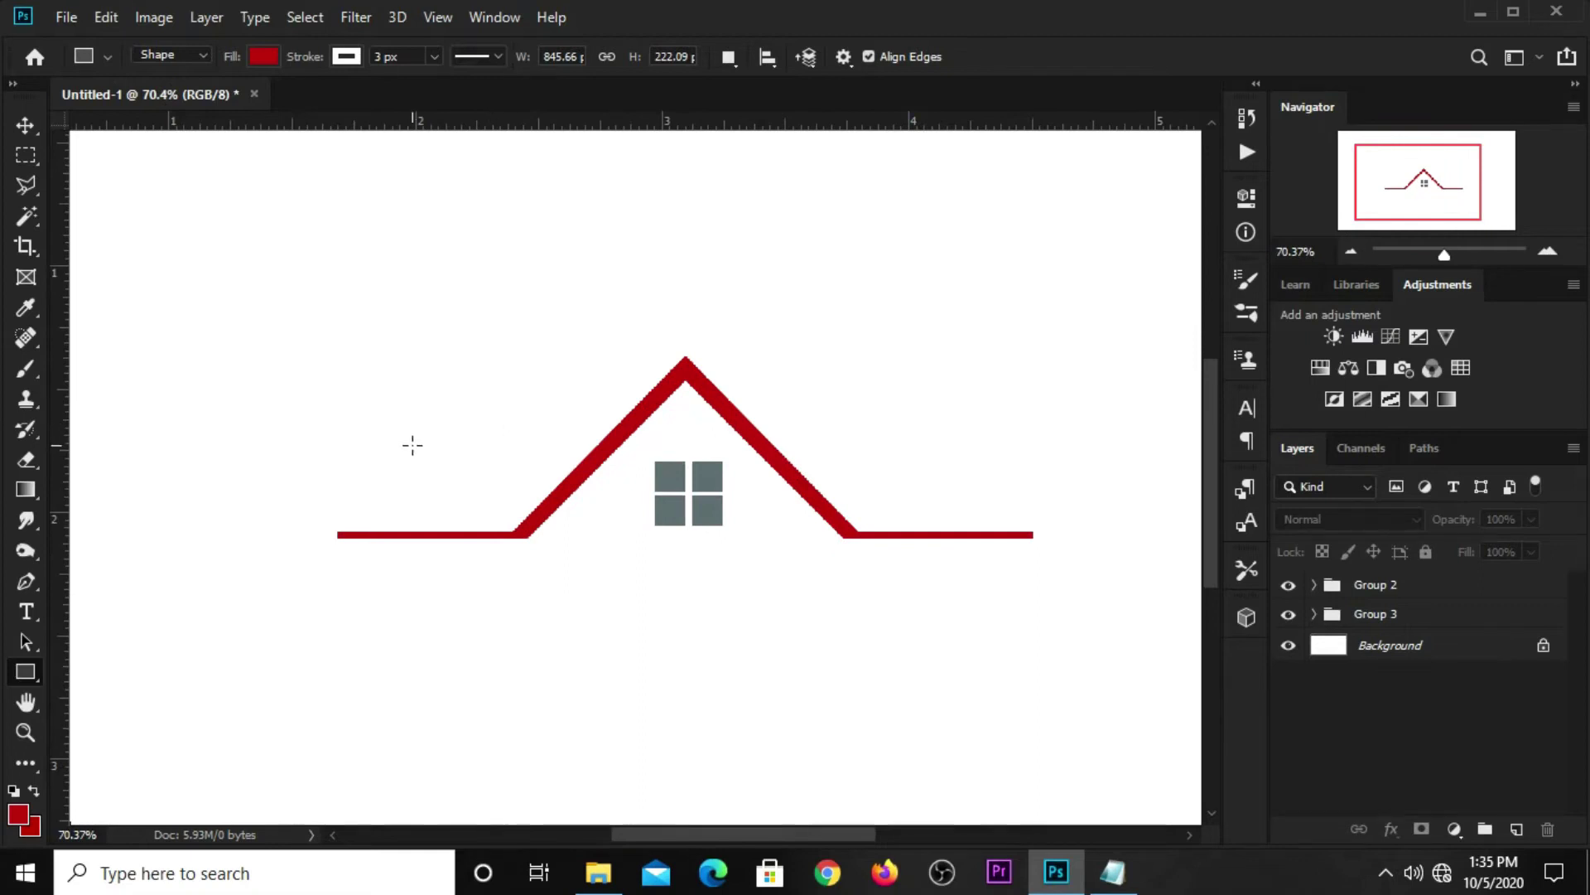
pyautogui.moveTo(335, 459); pyautogui.dragTo(499, 484)
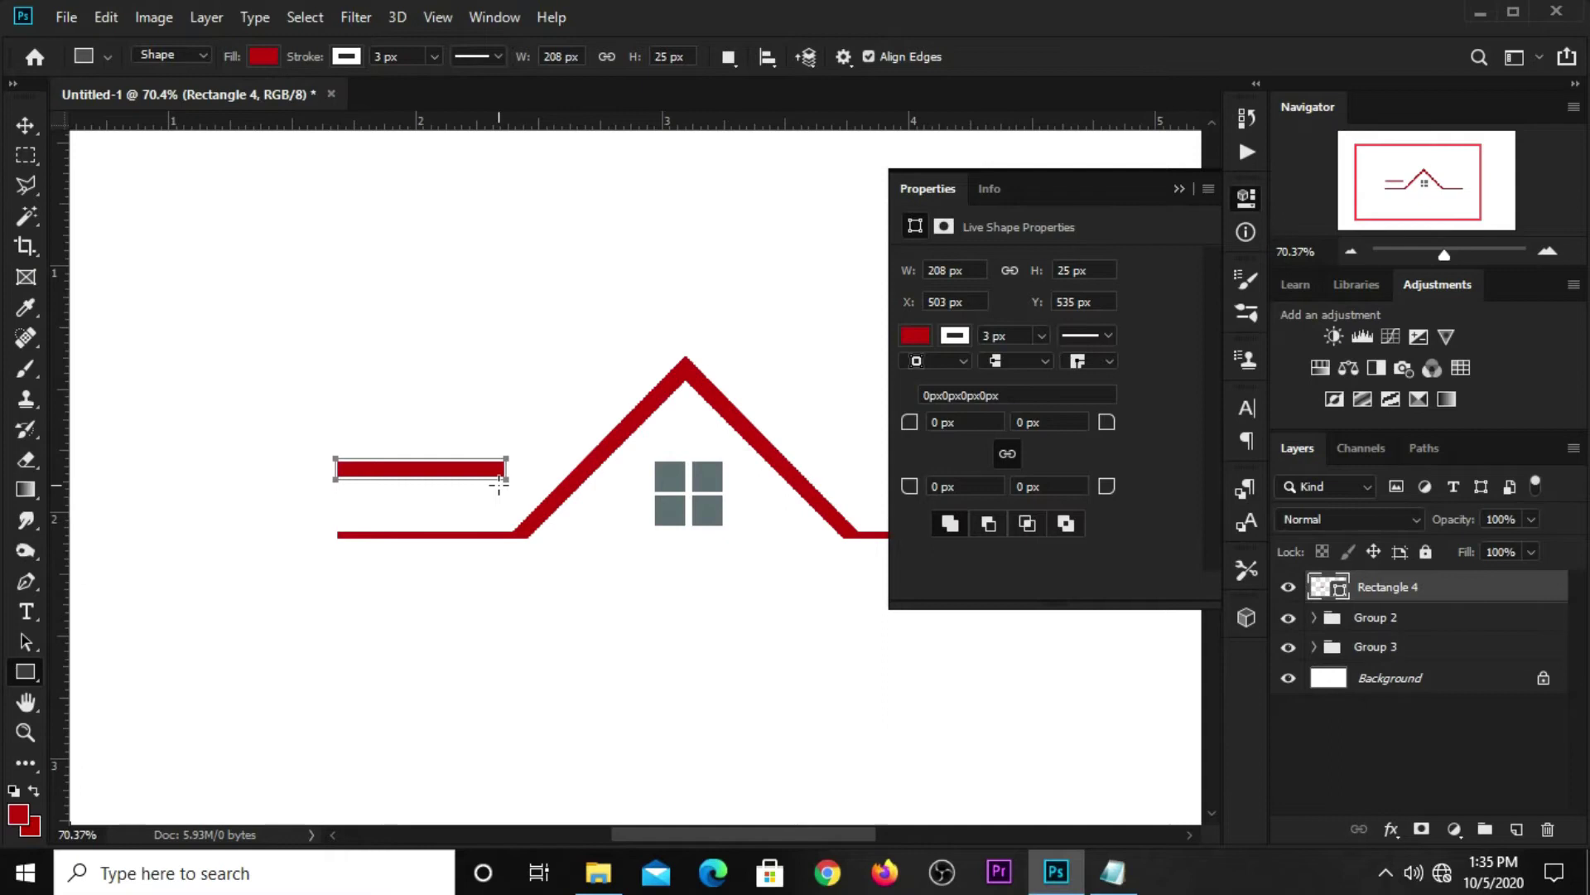
pyautogui.click(914, 336)
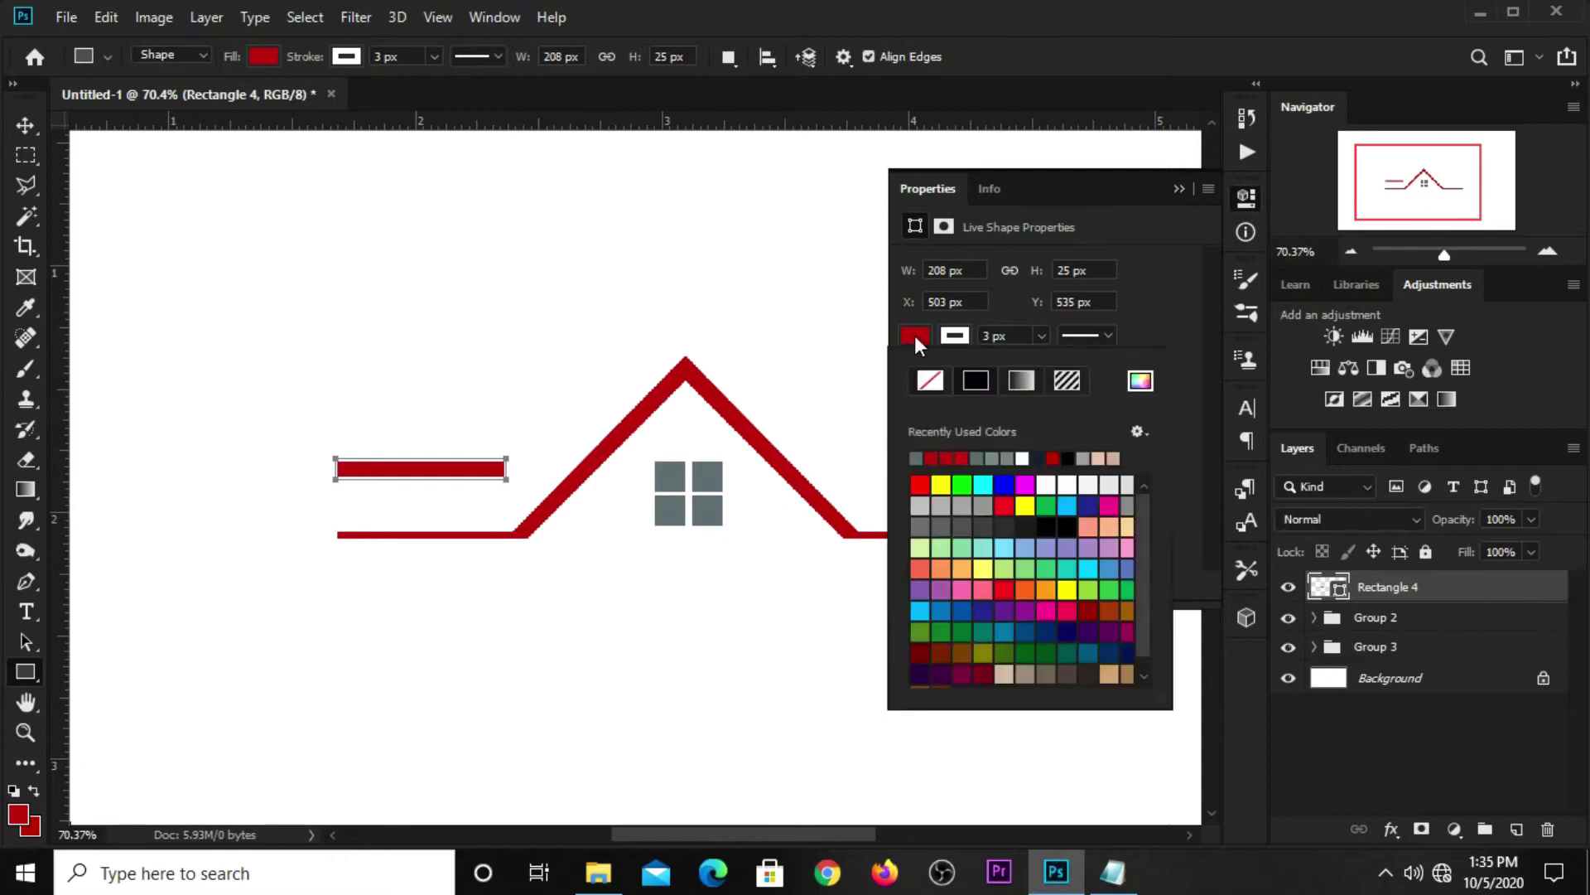
pyautogui.click(916, 458)
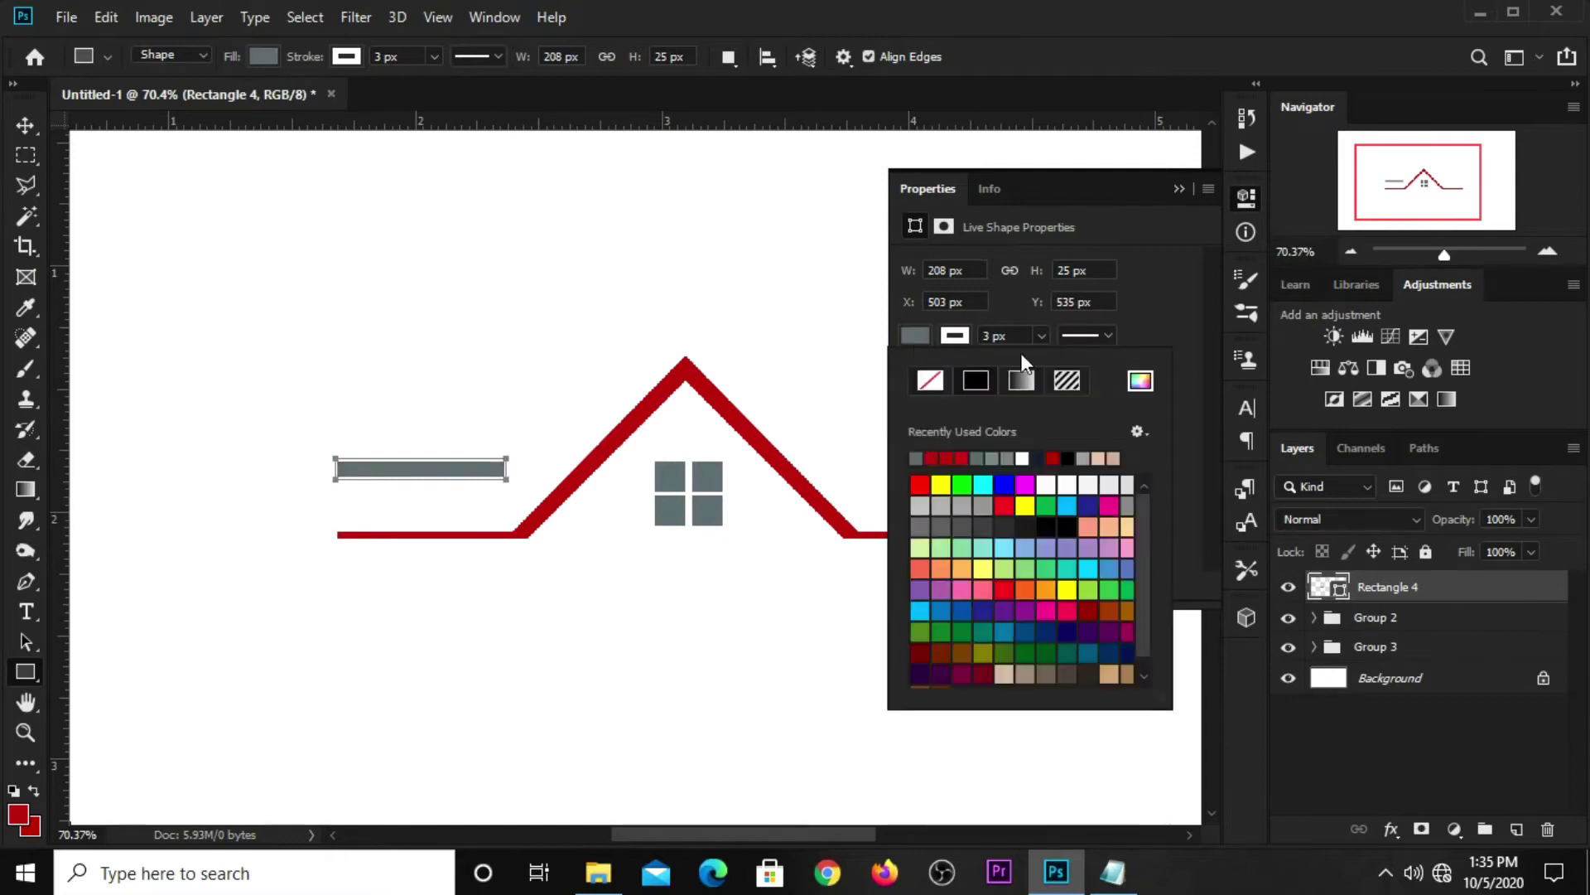
pyautogui.click(929, 380)
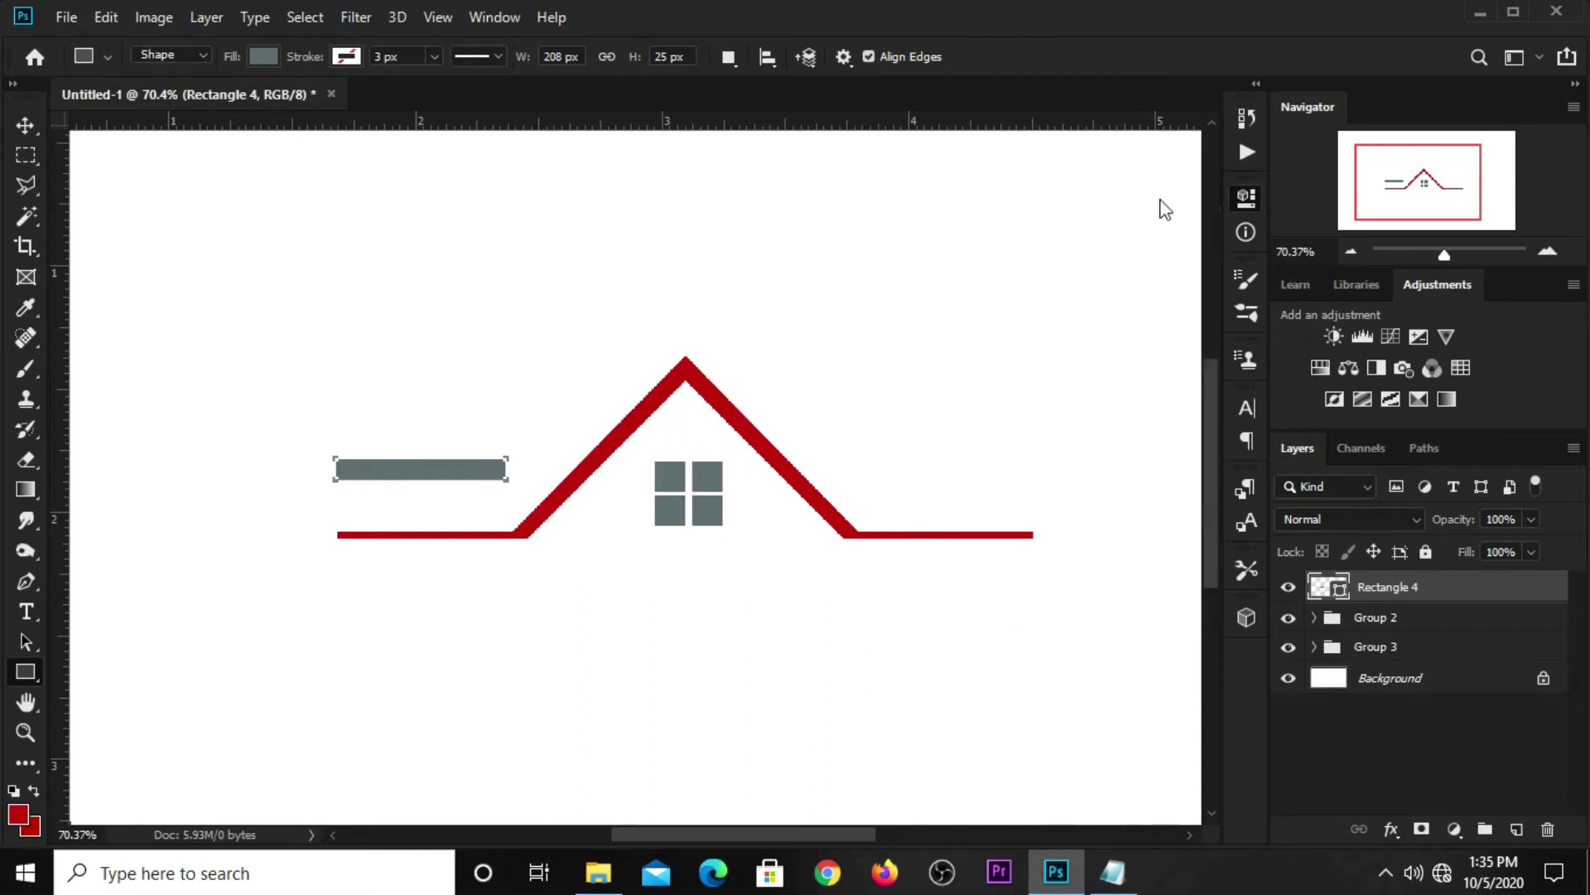
pyautogui.press('v')
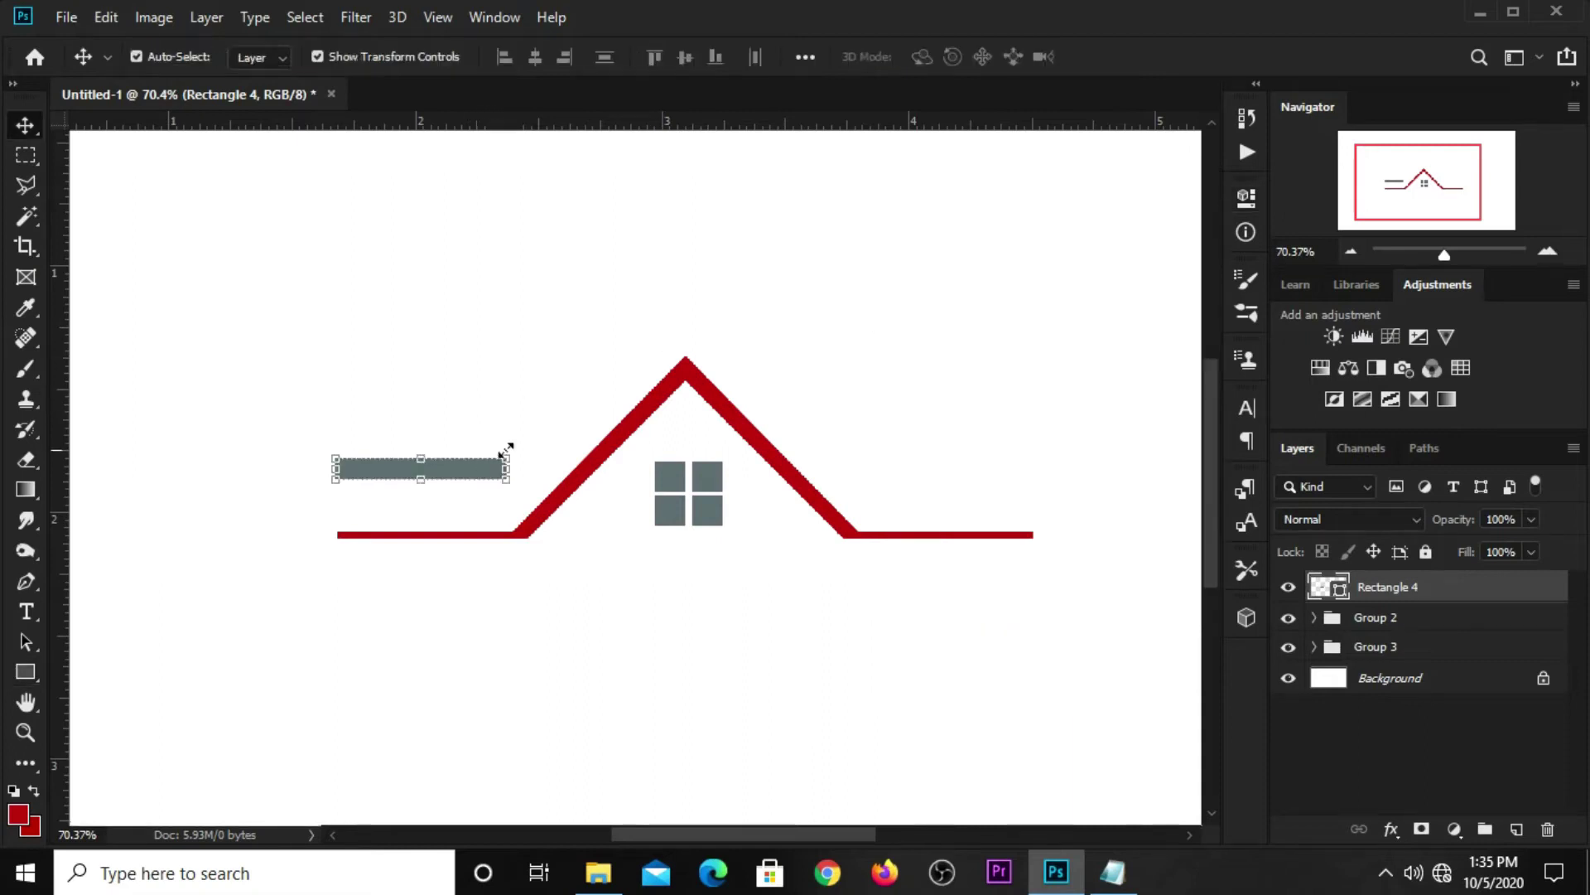
# Step: Rotate Rectangle 4 by 45° and rest it on the left baseline, parallel to the roof slope
pyautogui.moveTo(523, 458)
pyautogui.mouseDown()
pyautogui.moveTo(503, 385)
pyautogui.moveTo(530, 432)
pyautogui.mouseUp()
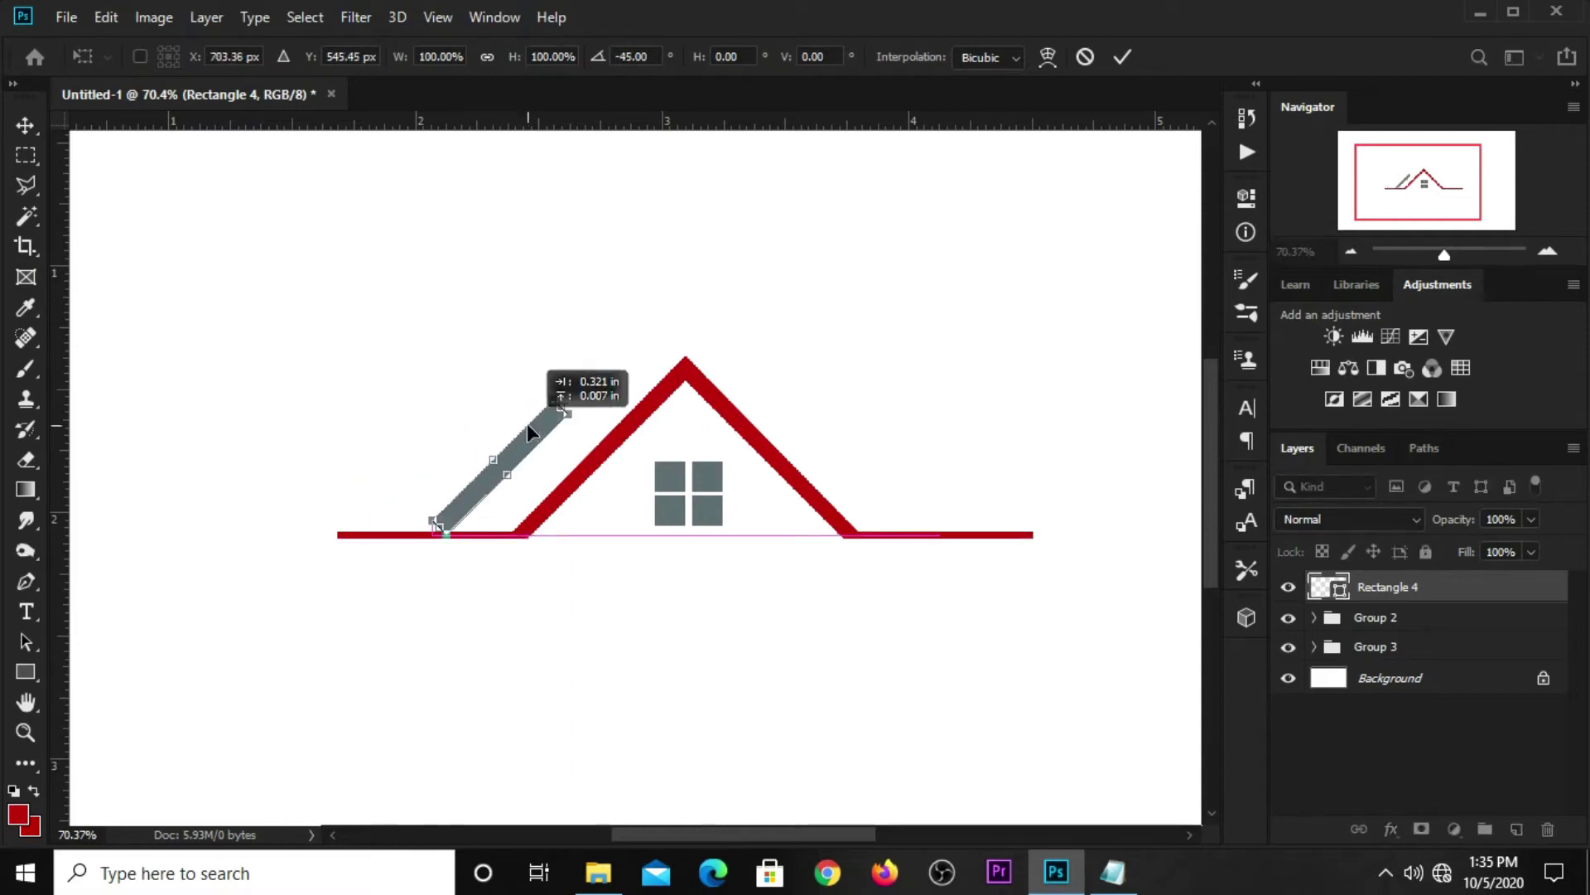
pyautogui.moveTo(530, 432); pyautogui.dragTo(516, 445)
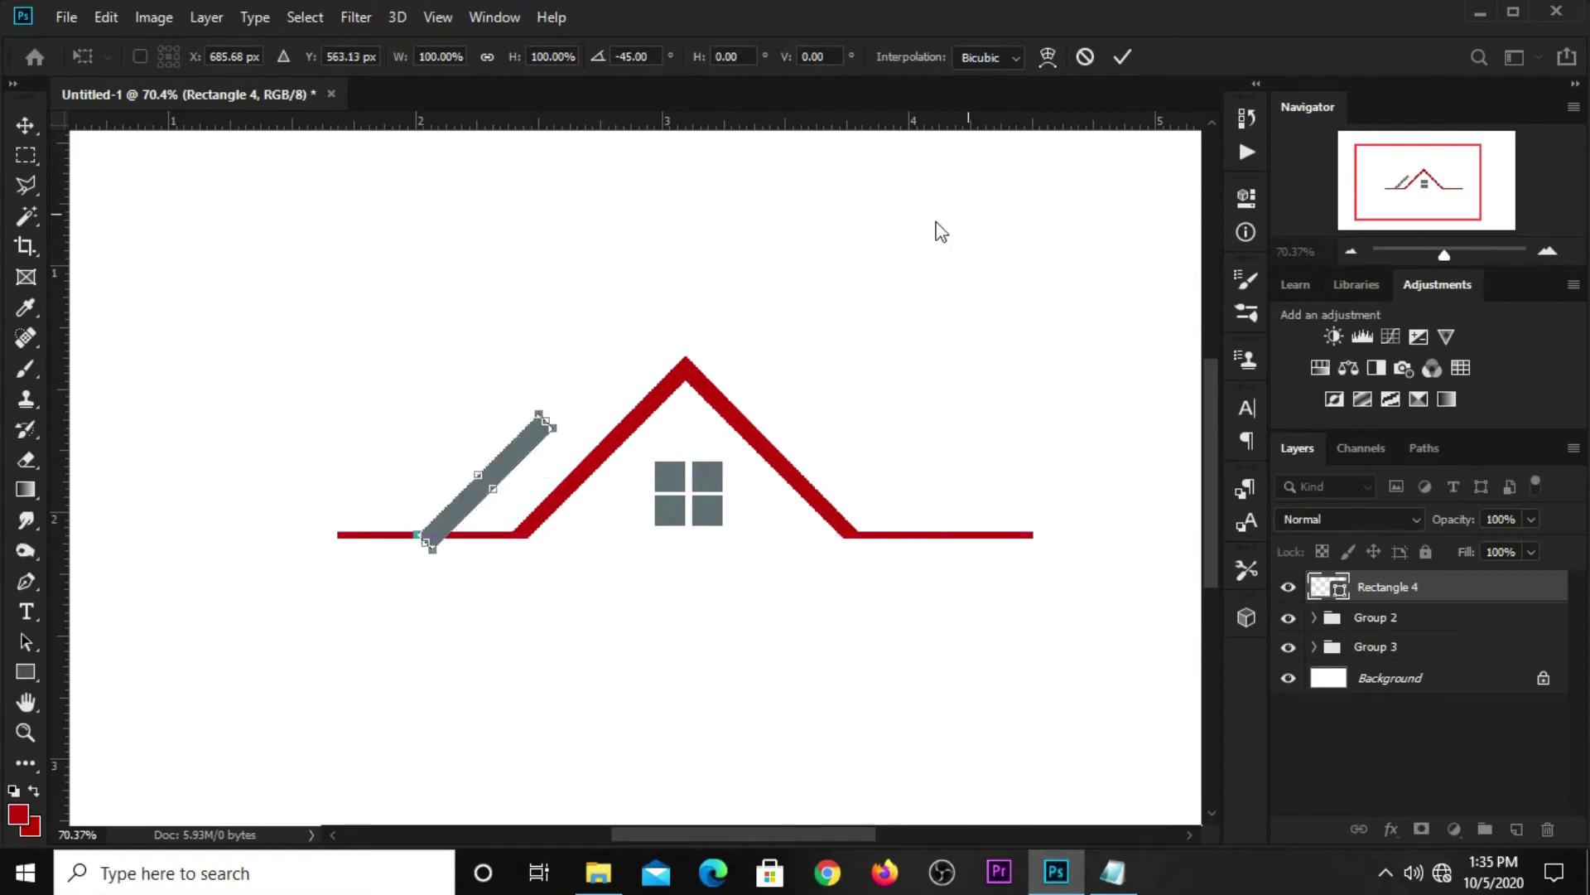
pyautogui.click(1122, 56)
pyautogui.click(539, 232)
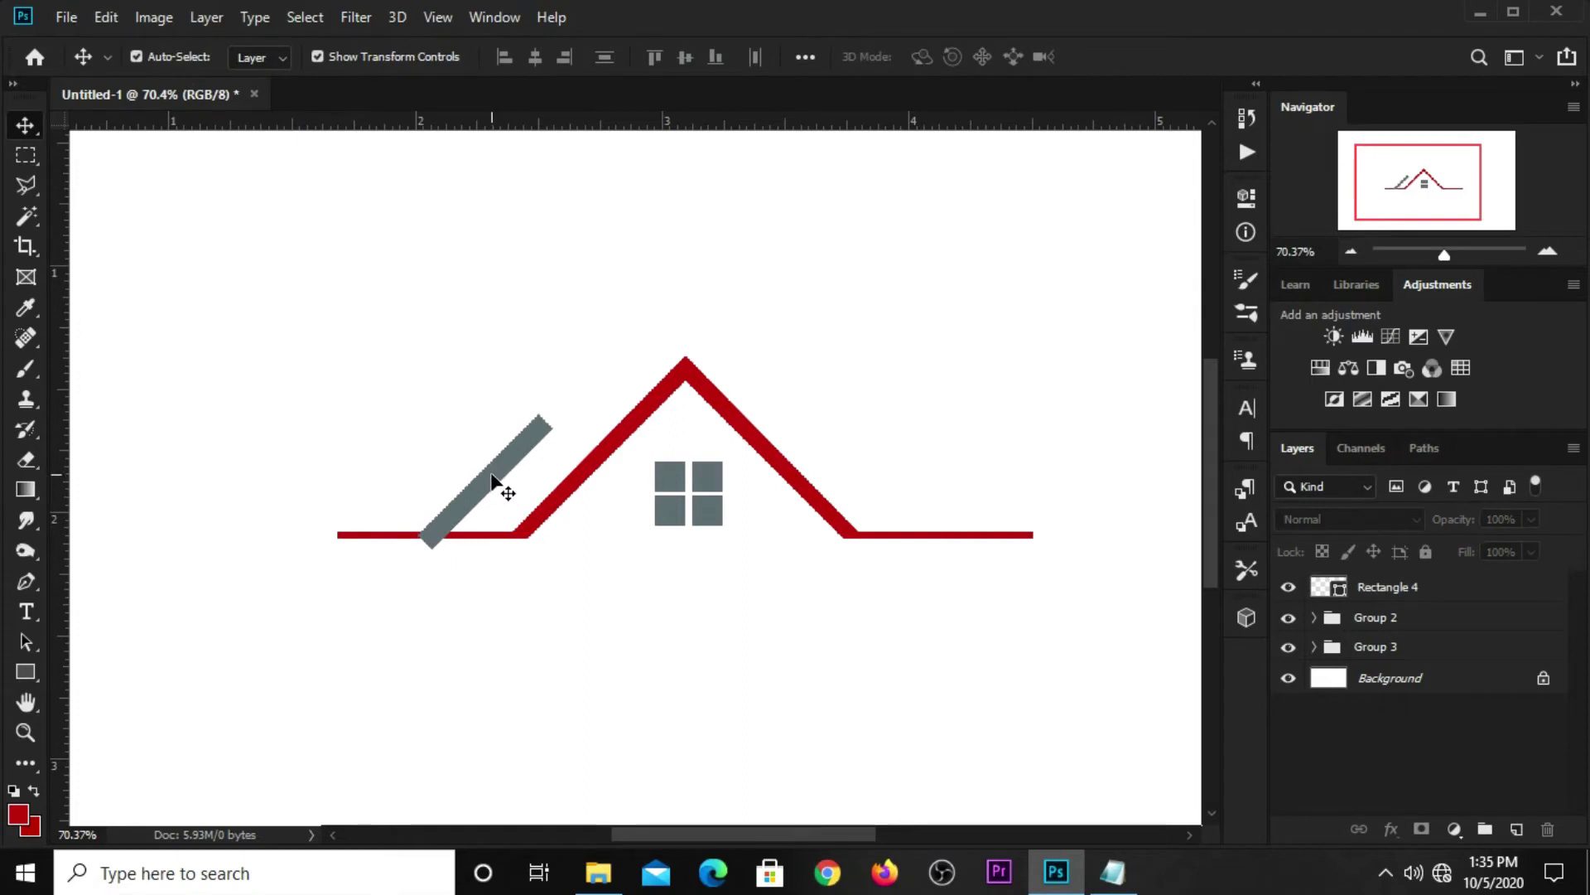
pyautogui.scroll(3, 491, 479)
pyautogui.scroll(2, 491, 478)
pyautogui.click(491, 479)
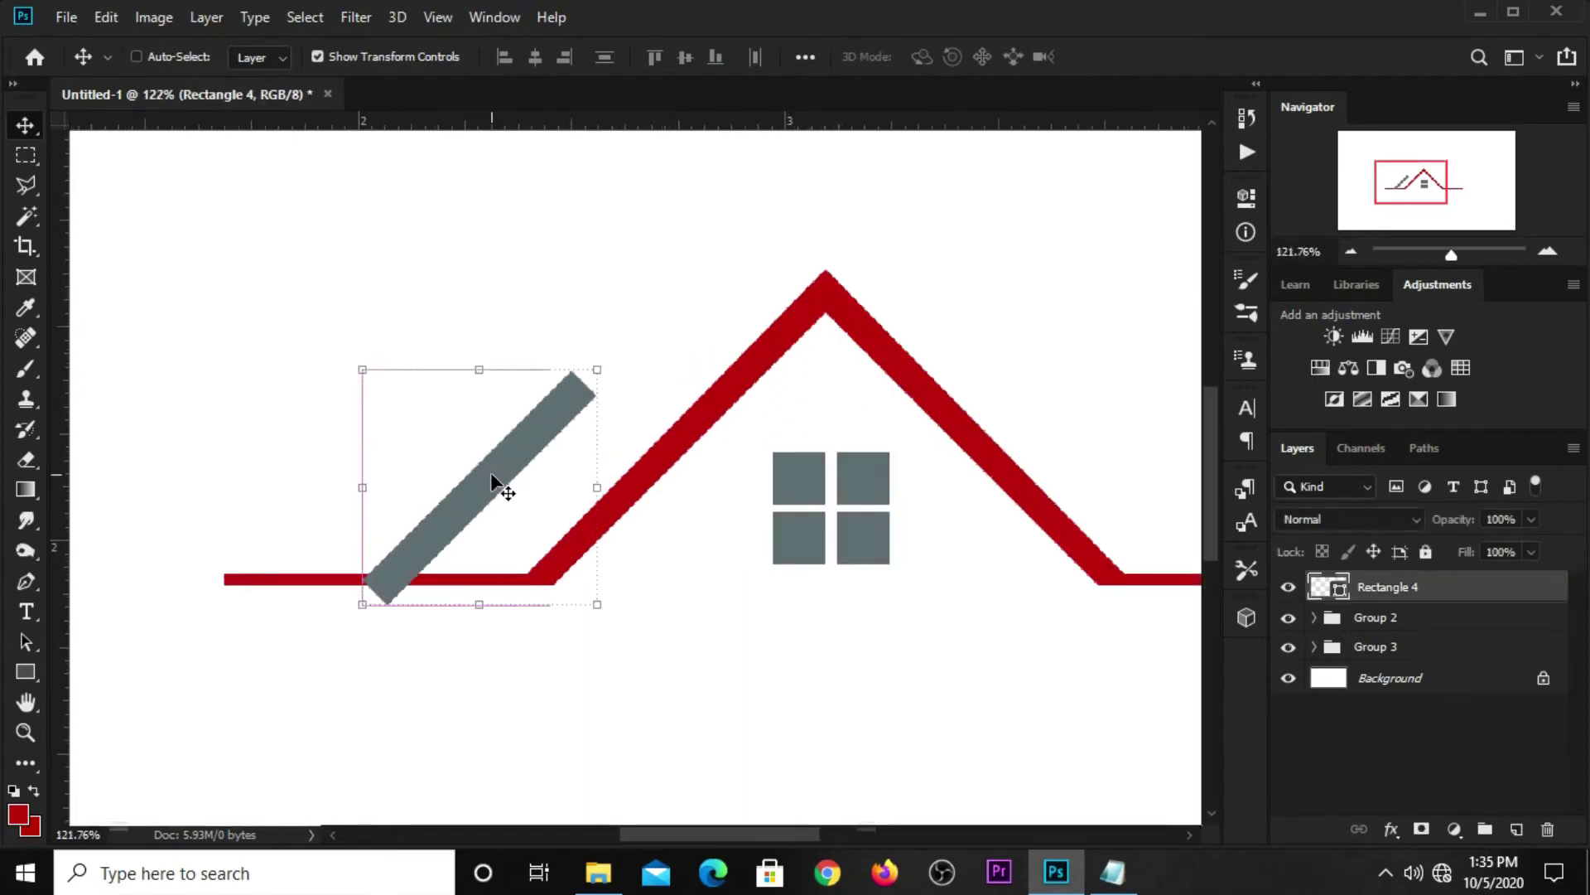
# Step: Duplicate the grey bar and rotate the copy to meet it, forming a grey chevron peak
pyautogui.hotkey('ctrl', 'j')
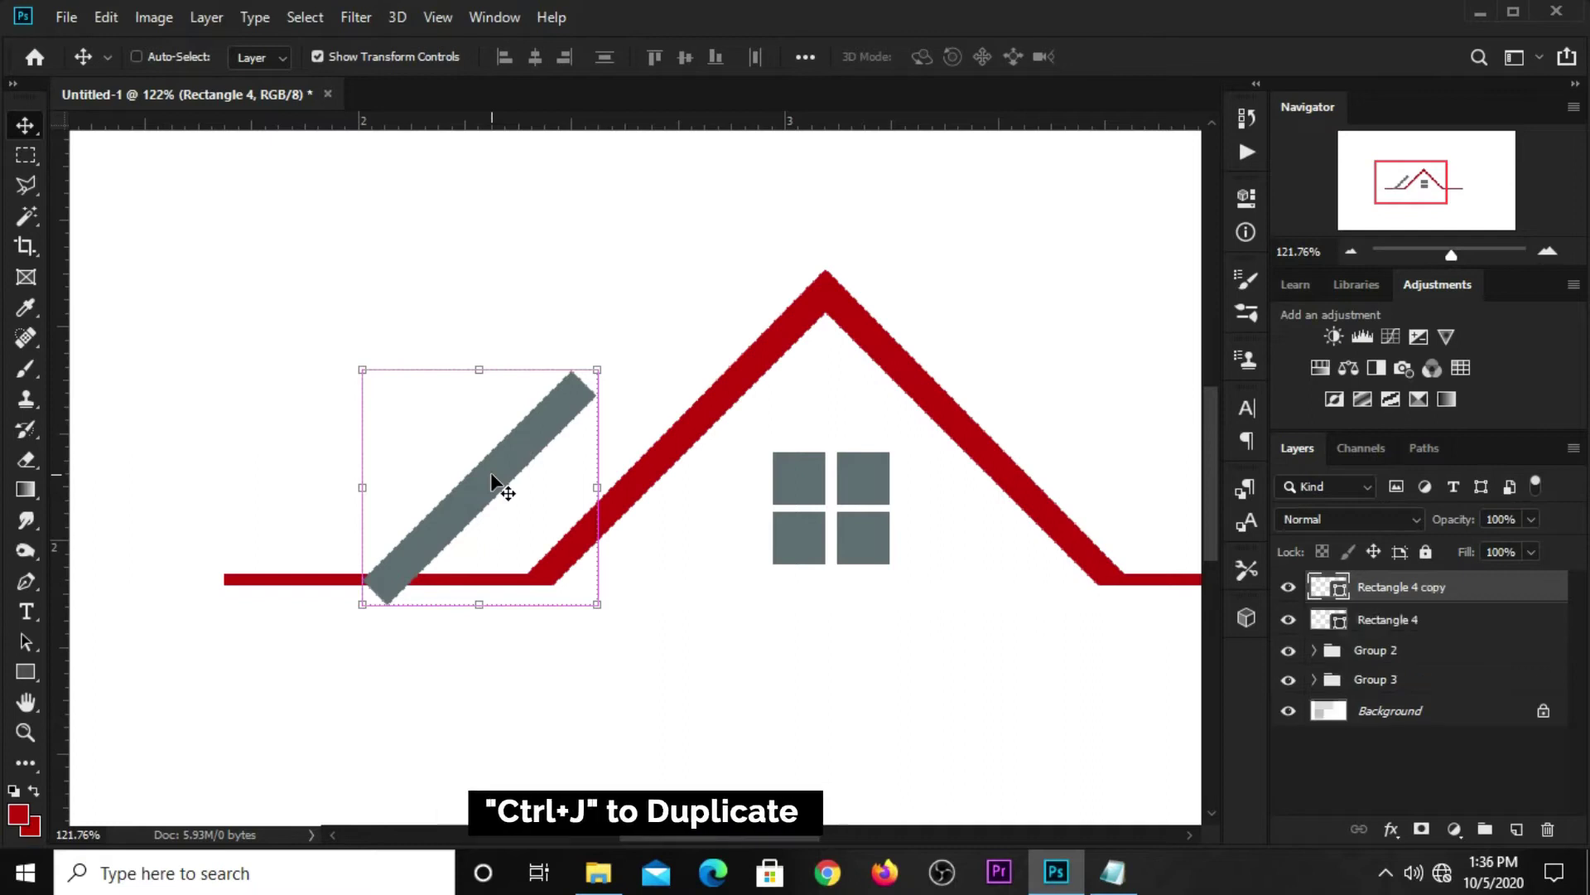
pyautogui.moveTo(479, 497); pyautogui.dragTo(550, 488)
pyautogui.moveTo(411, 581); pyautogui.dragTo(712, 724)
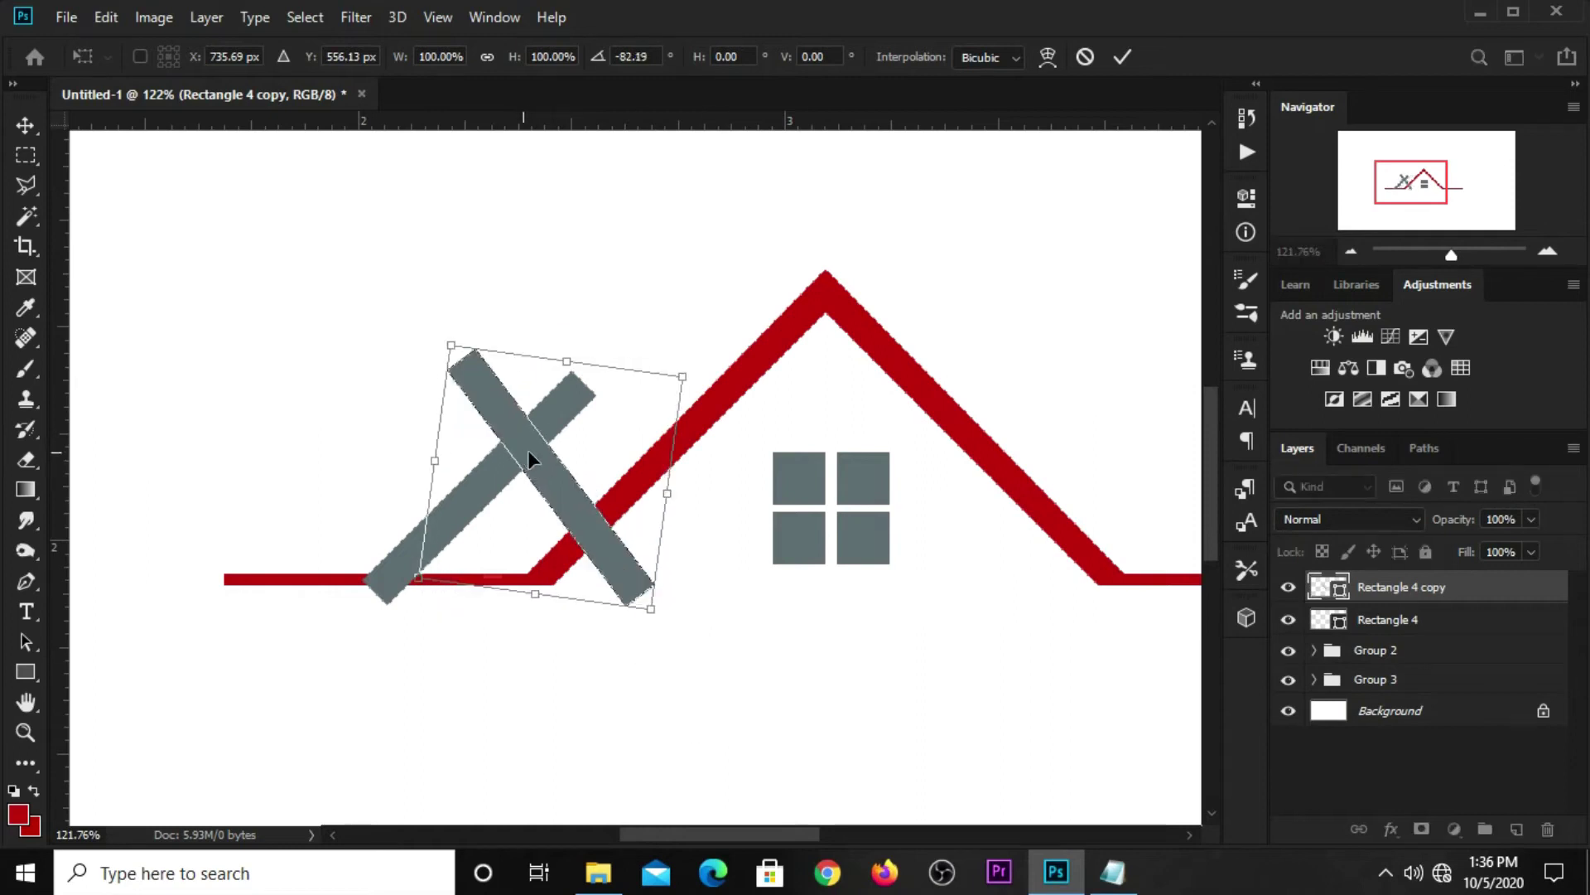
pyautogui.moveTo(528, 450); pyautogui.dragTo(654, 467)
pyautogui.moveTo(685, 340); pyautogui.dragTo(671, 341)
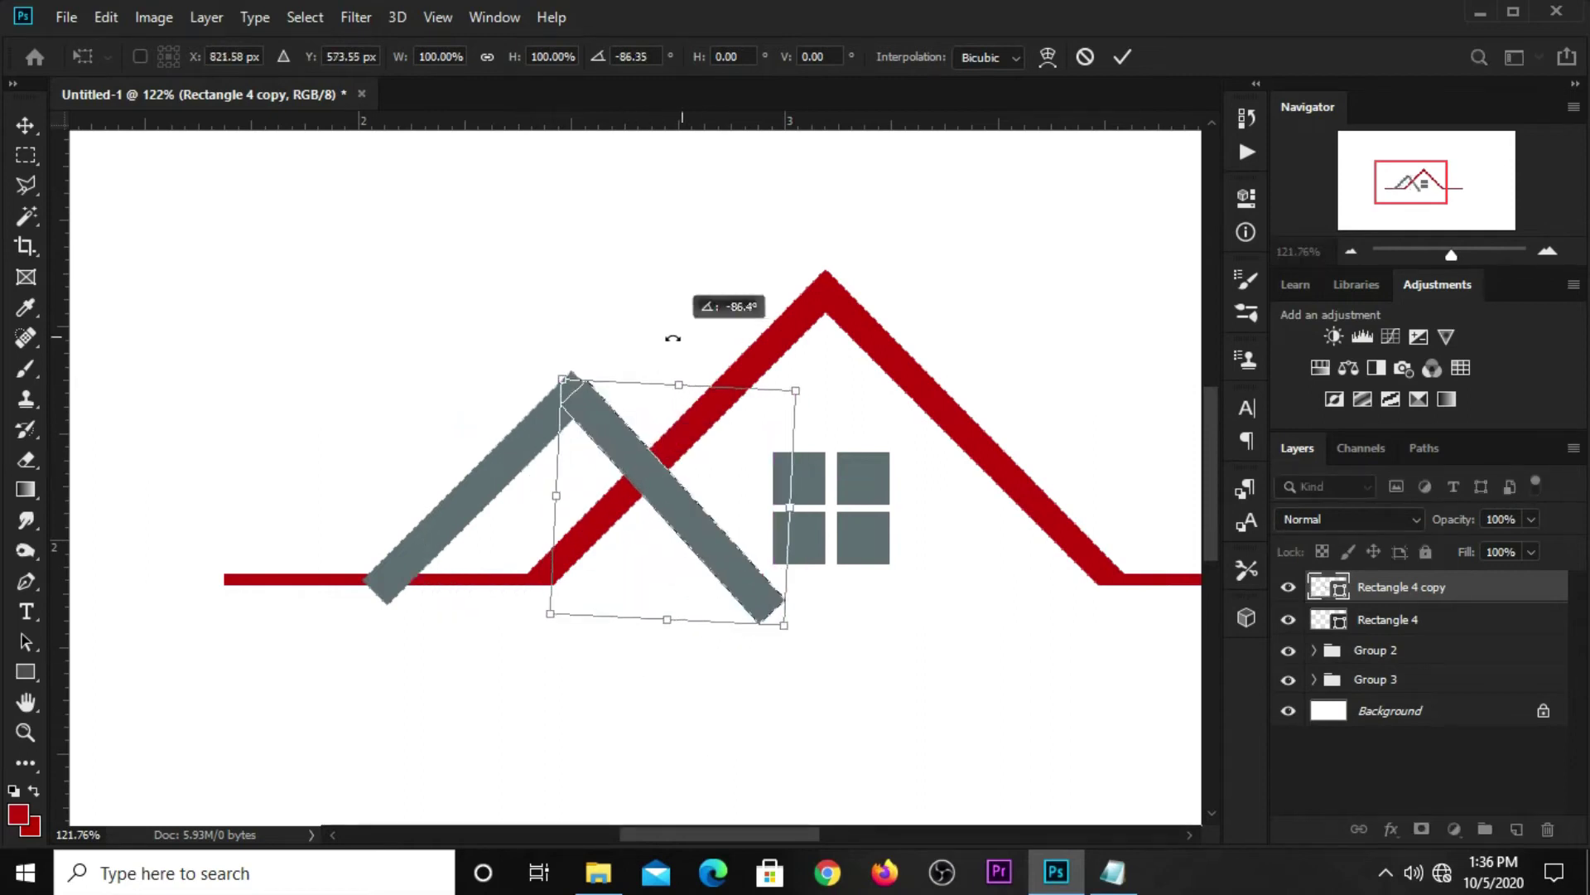
pyautogui.moveTo(597, 419); pyautogui.dragTo(584, 407)
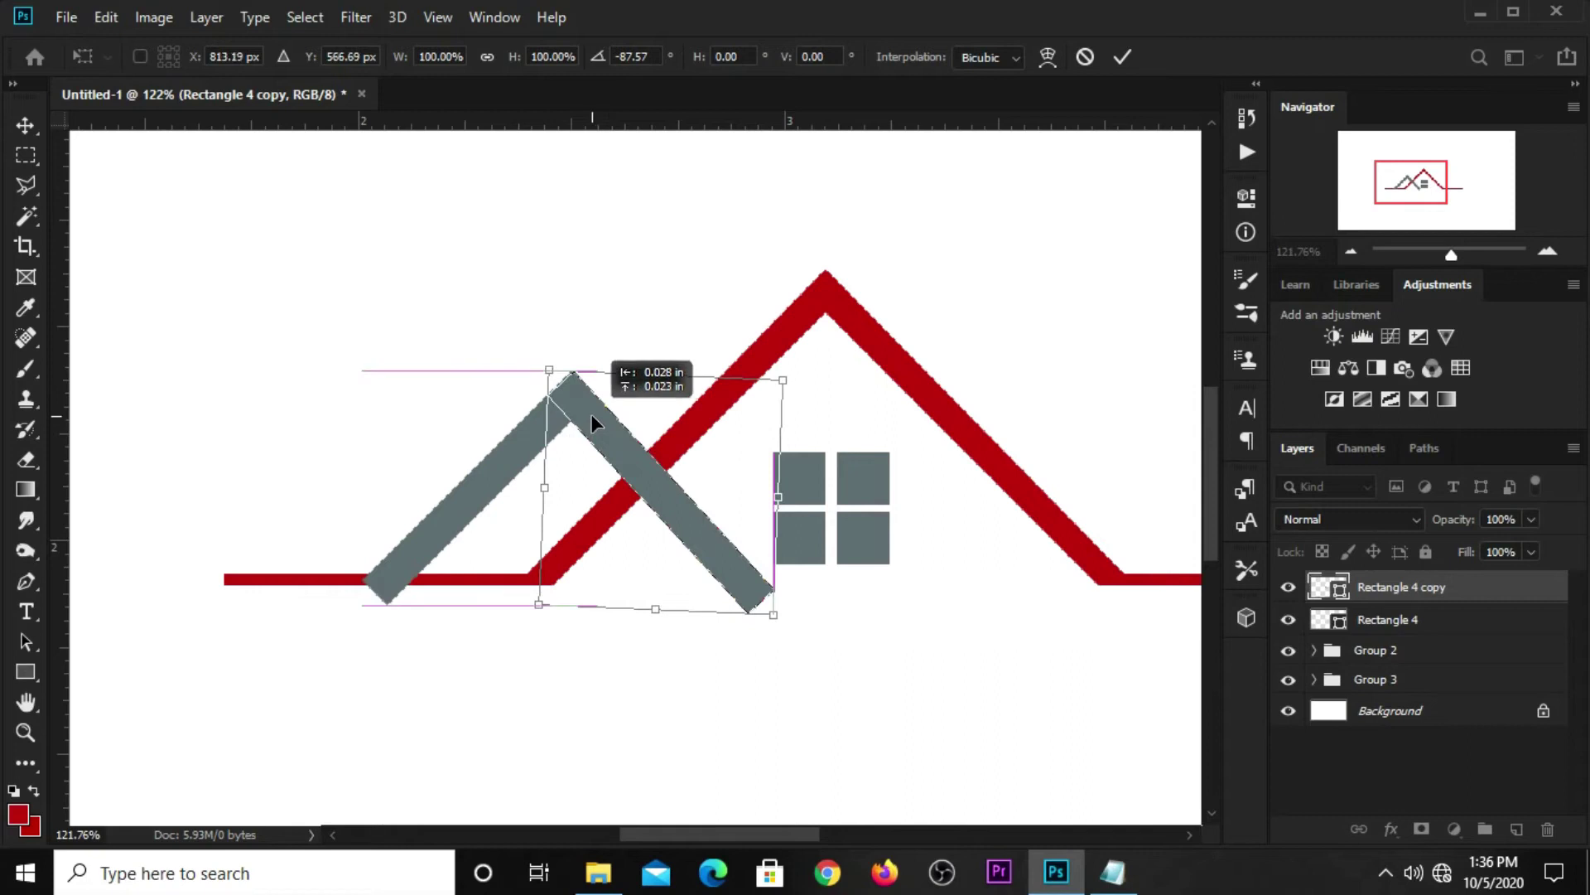
pyautogui.moveTo(813, 511); pyautogui.dragTo(814, 502)
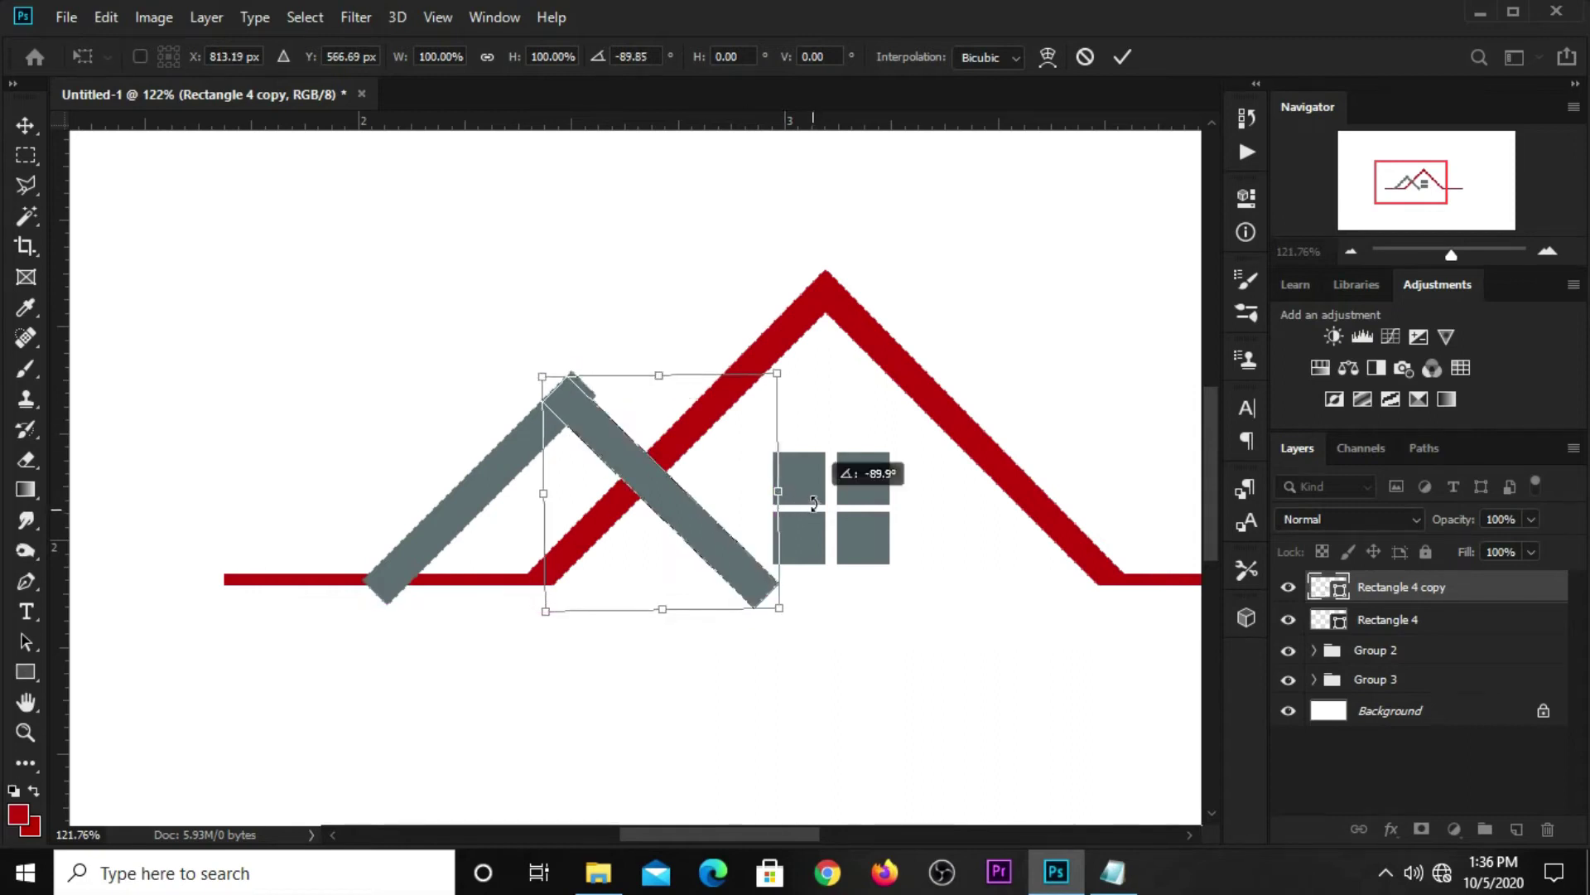
pyautogui.moveTo(610, 460); pyautogui.dragTo(603, 443)
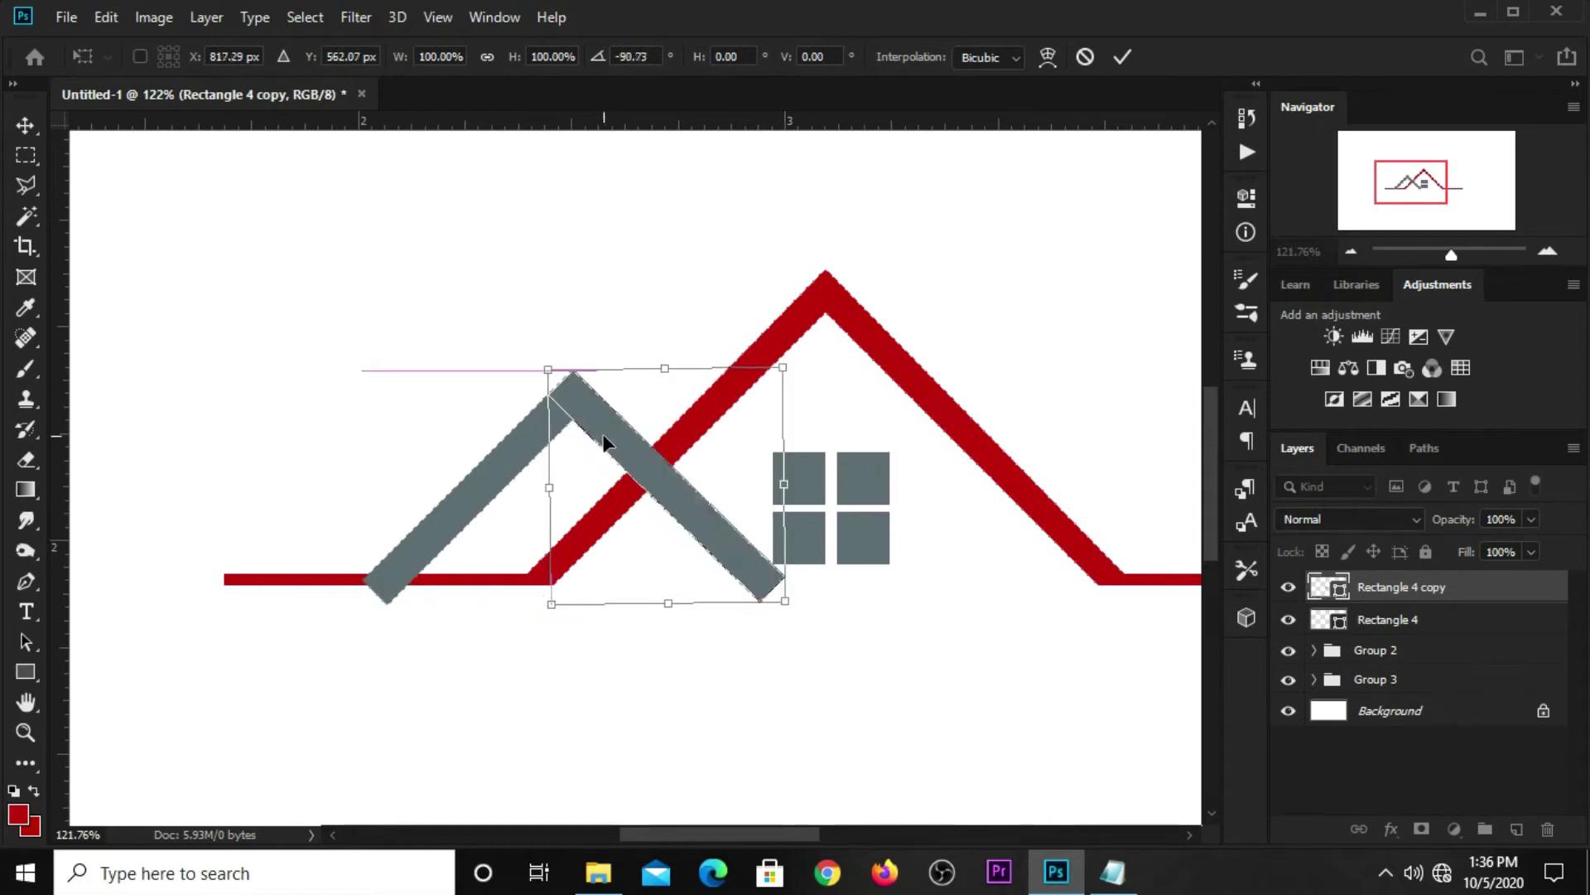
pyautogui.press('Return')
# Step: Deselect and reselect Rectangle 4 copy to check the chevron's placement
pyautogui.click(595, 232)
pyautogui.click(593, 437)
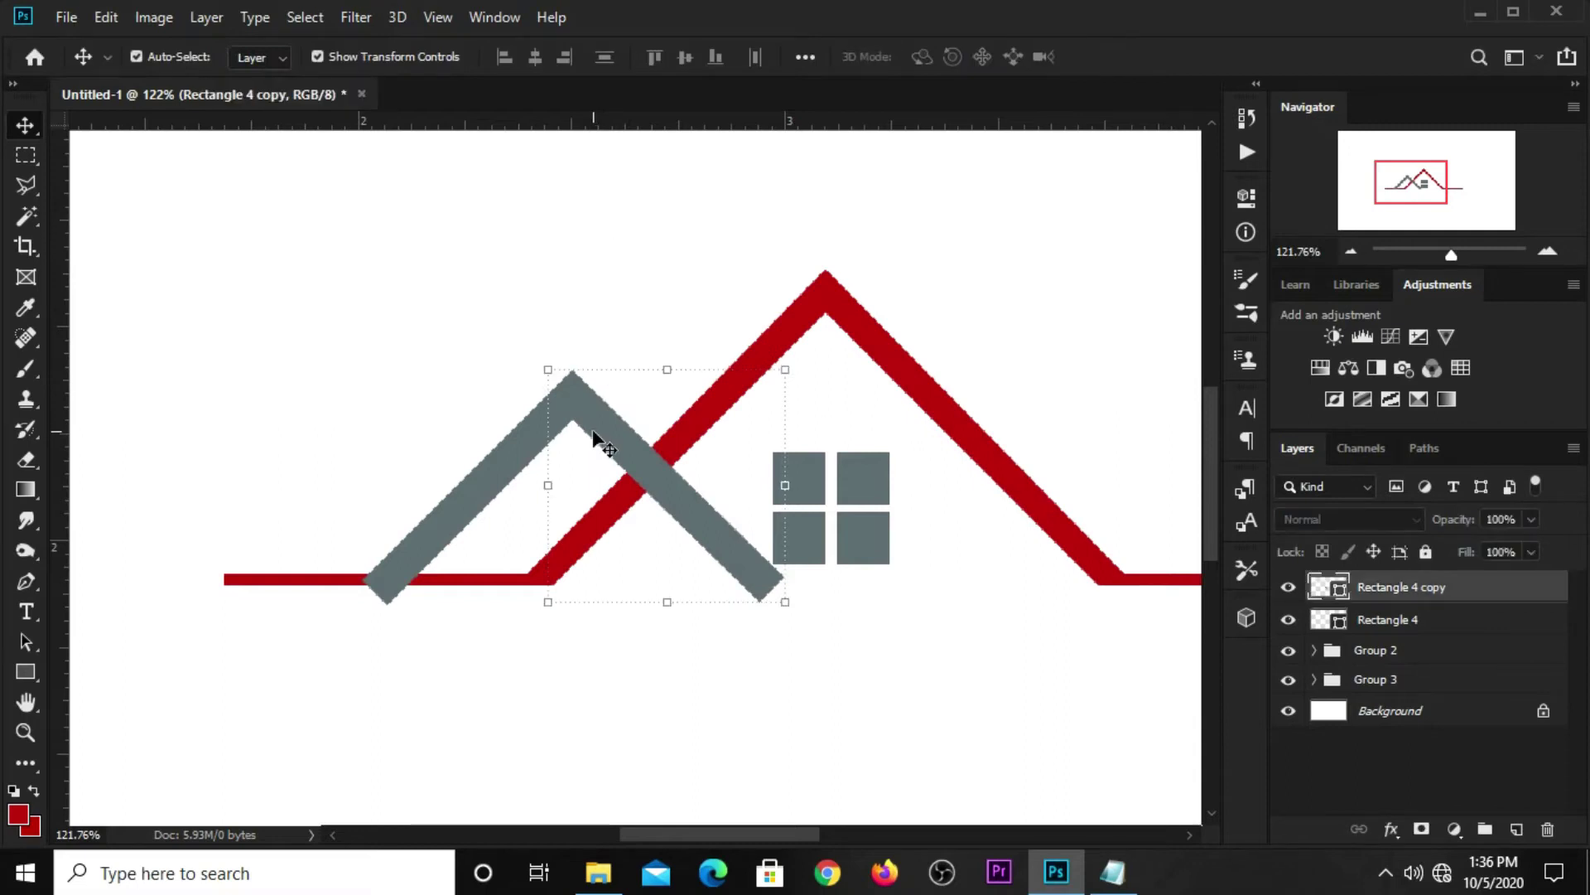
pyautogui.click(696, 710)
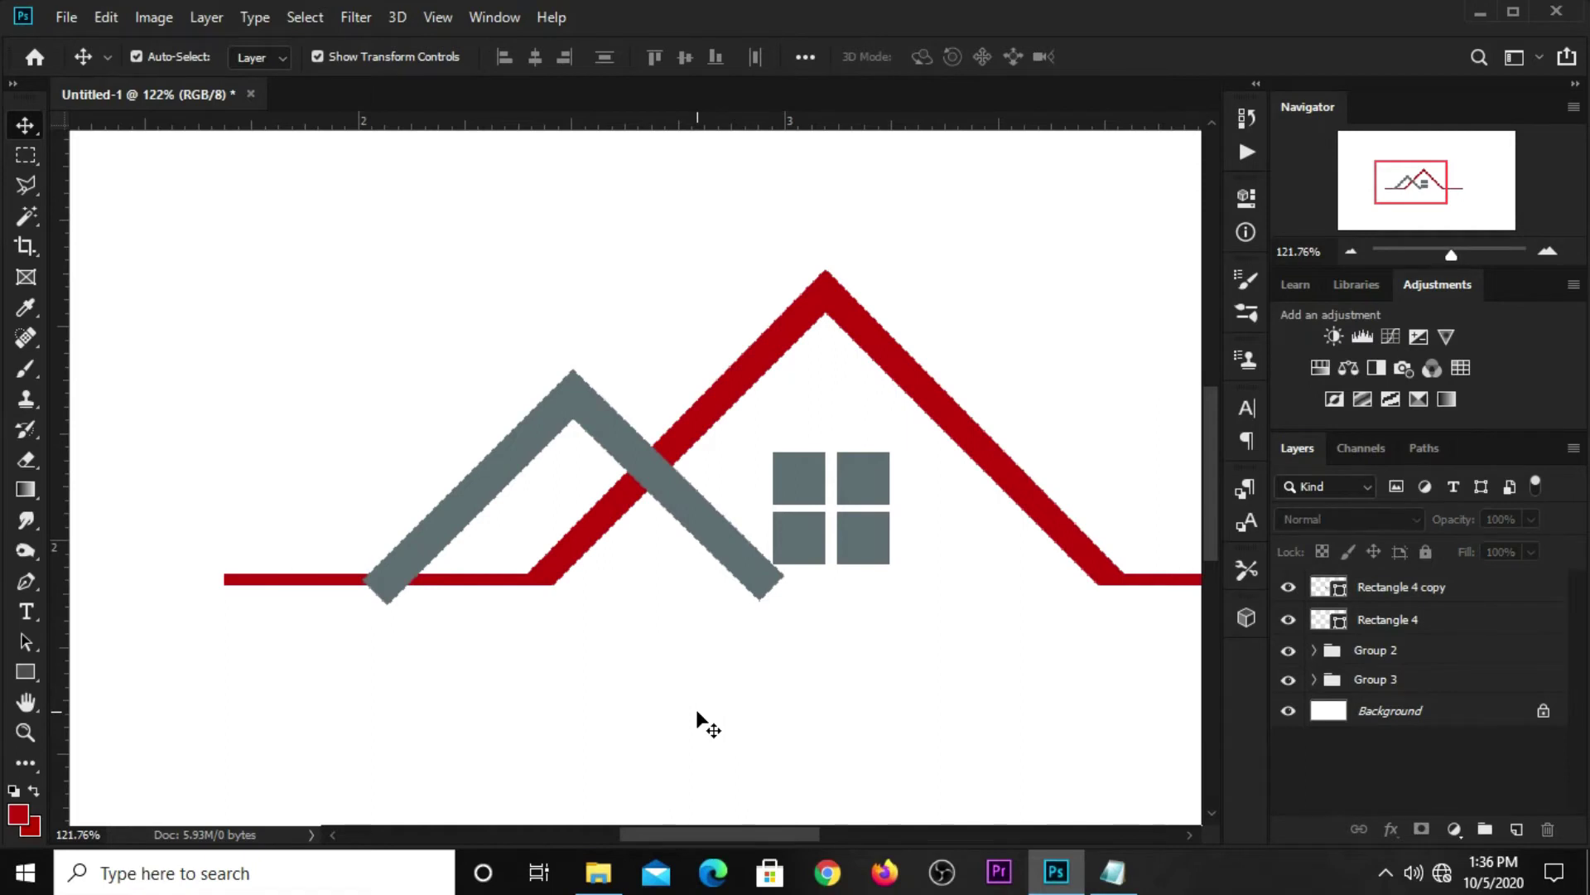
pyautogui.click(655, 477)
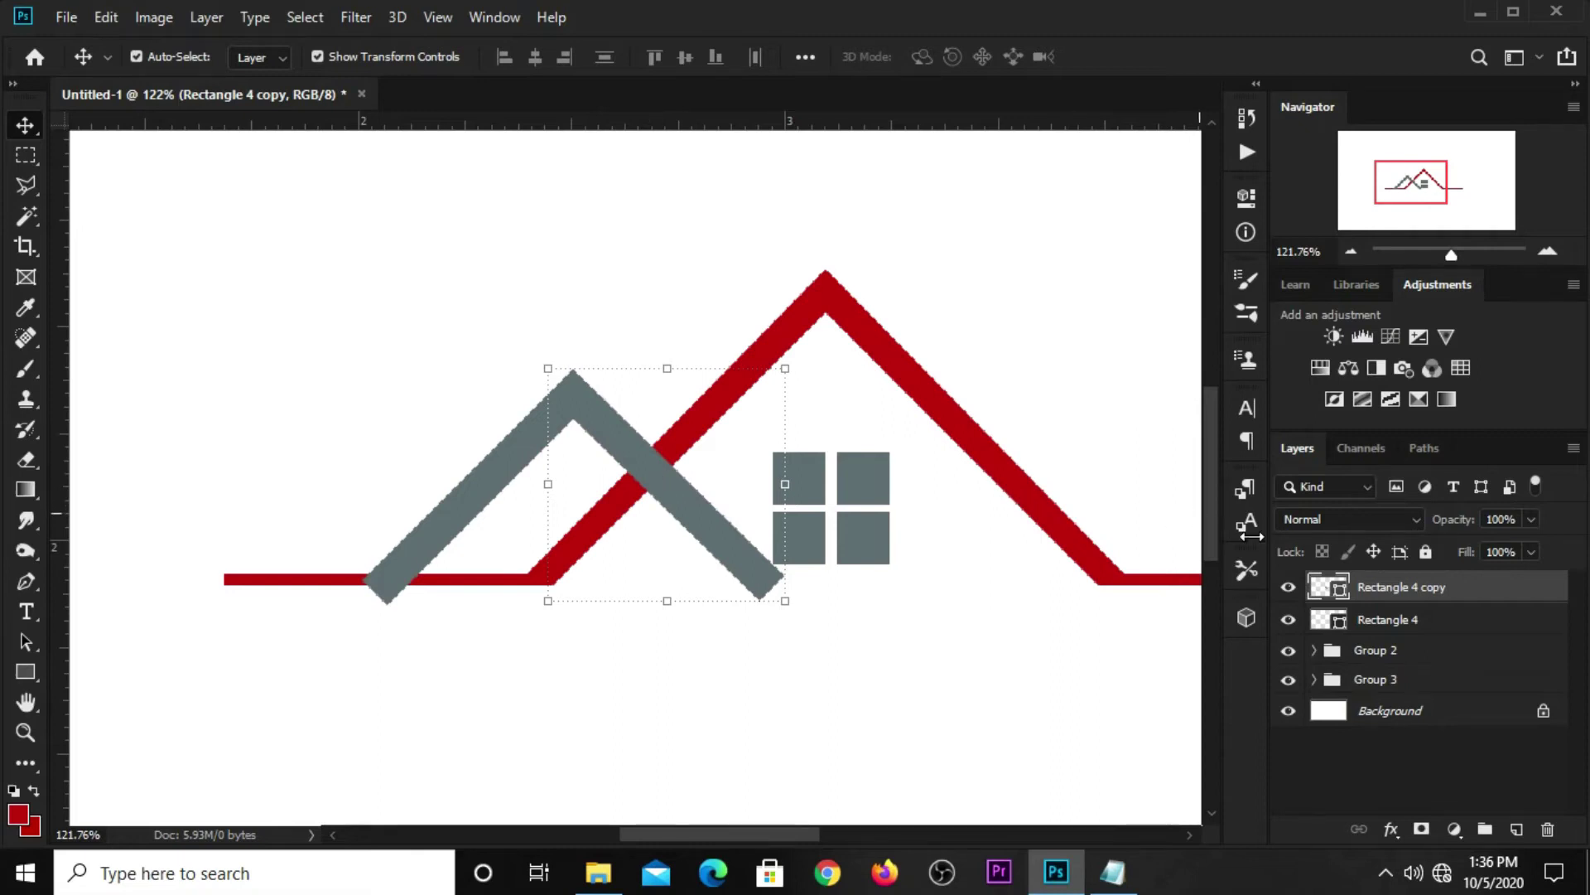
# Step: Rasterize Rectangle 4 copy and delete its right arm beyond the red roof slope
pyautogui.rightClick(1412, 590)
pyautogui.click(1143, 357)
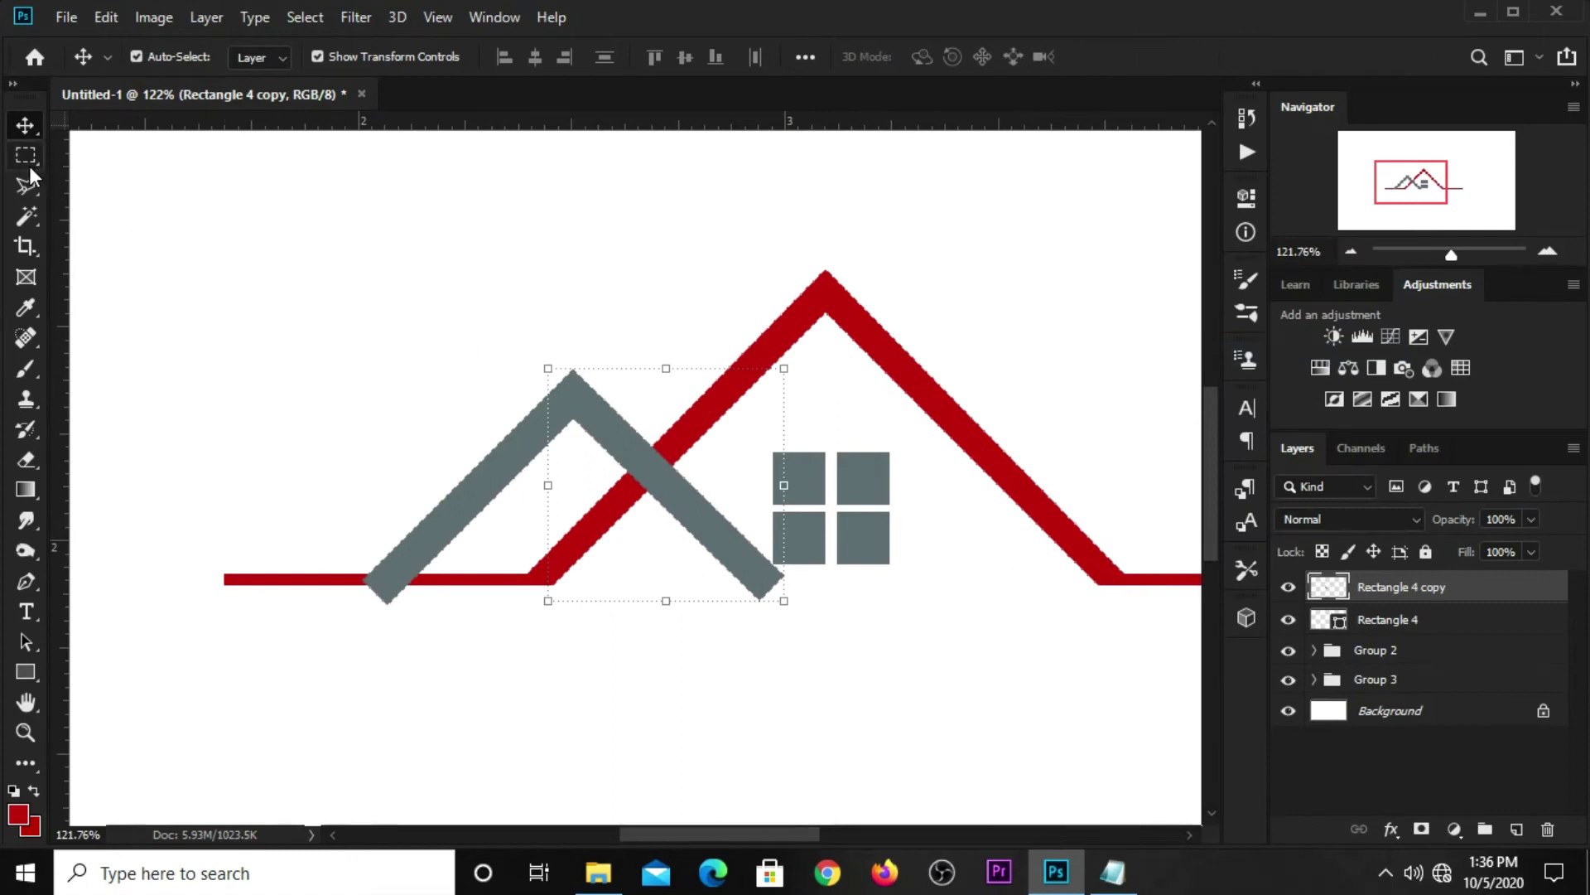
pyautogui.moveTo(28, 170); pyautogui.dragTo(117, 205)
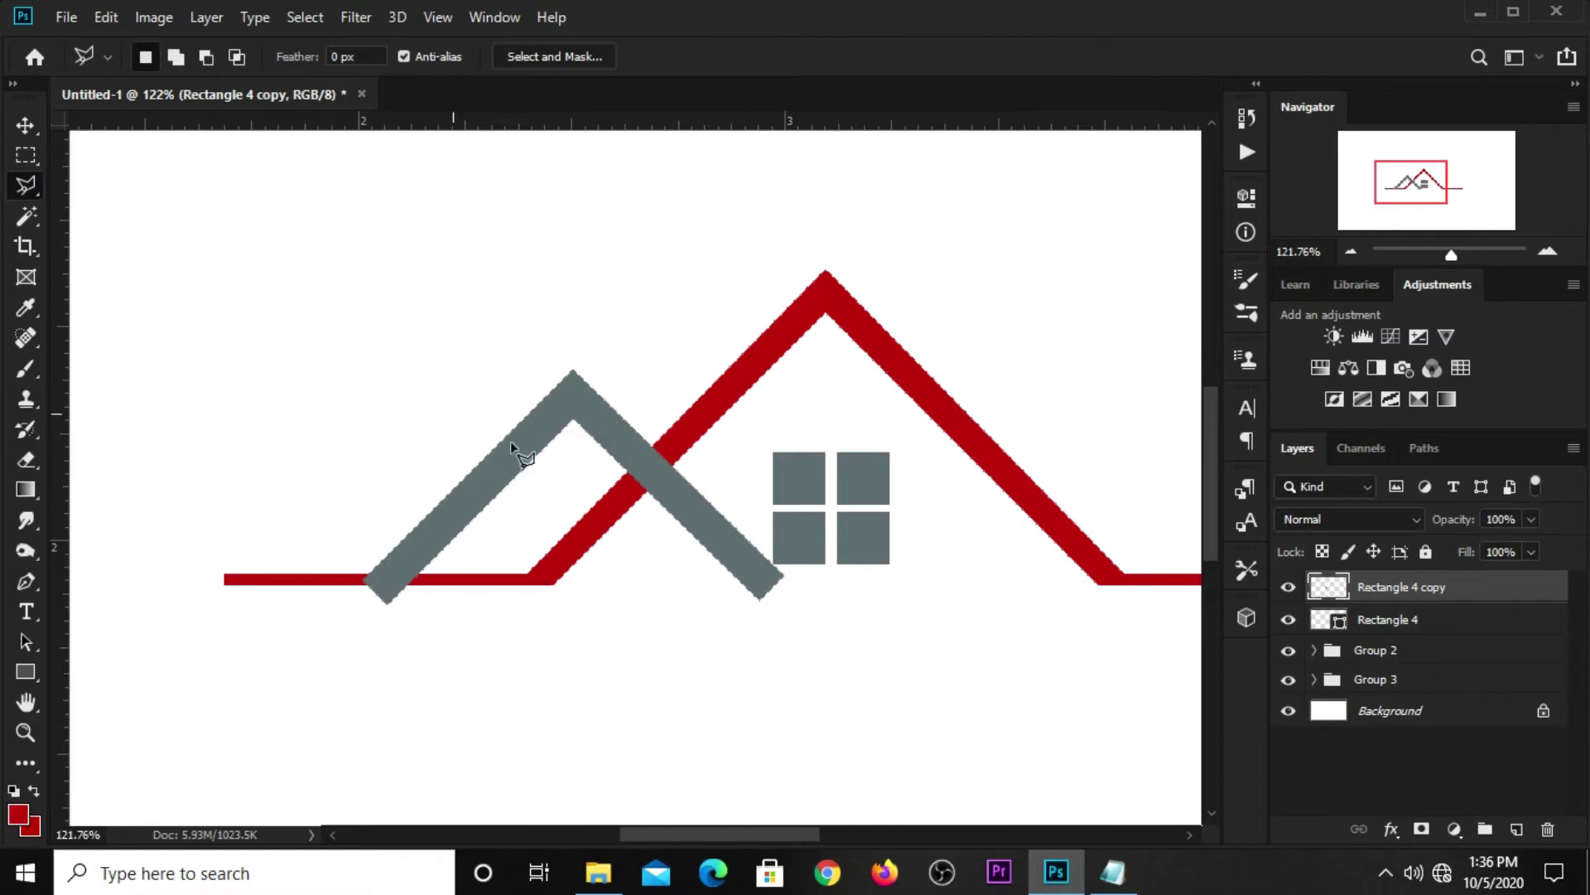
pyautogui.scroll(2, 630, 497)
pyautogui.click(584, 499)
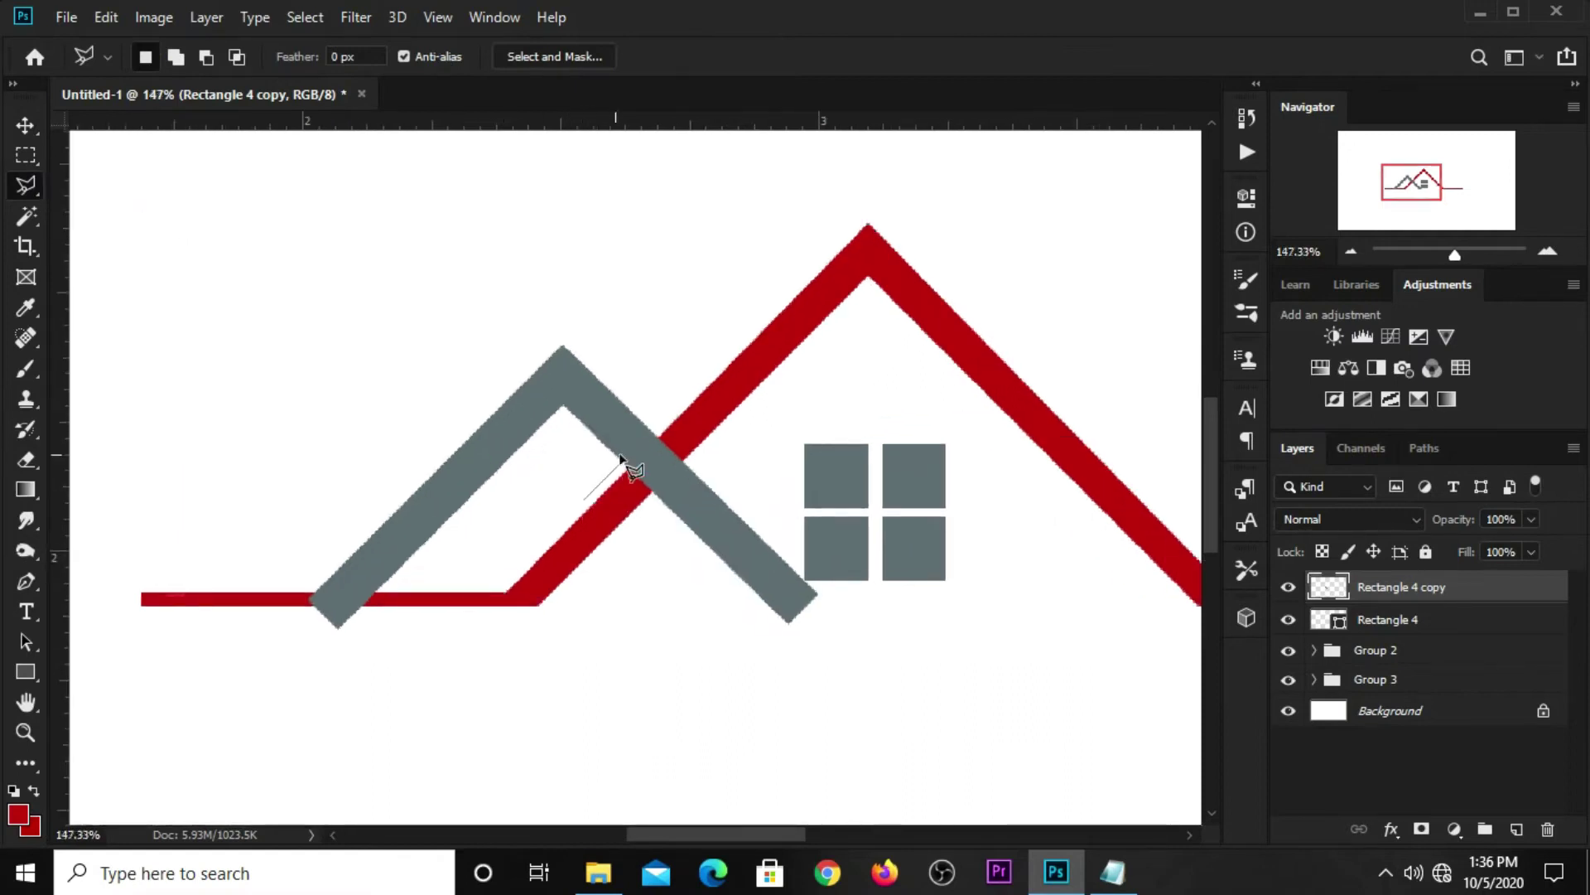
pyautogui.click(687, 395)
pyautogui.click(882, 531)
pyautogui.click(880, 654)
pyautogui.click(750, 721)
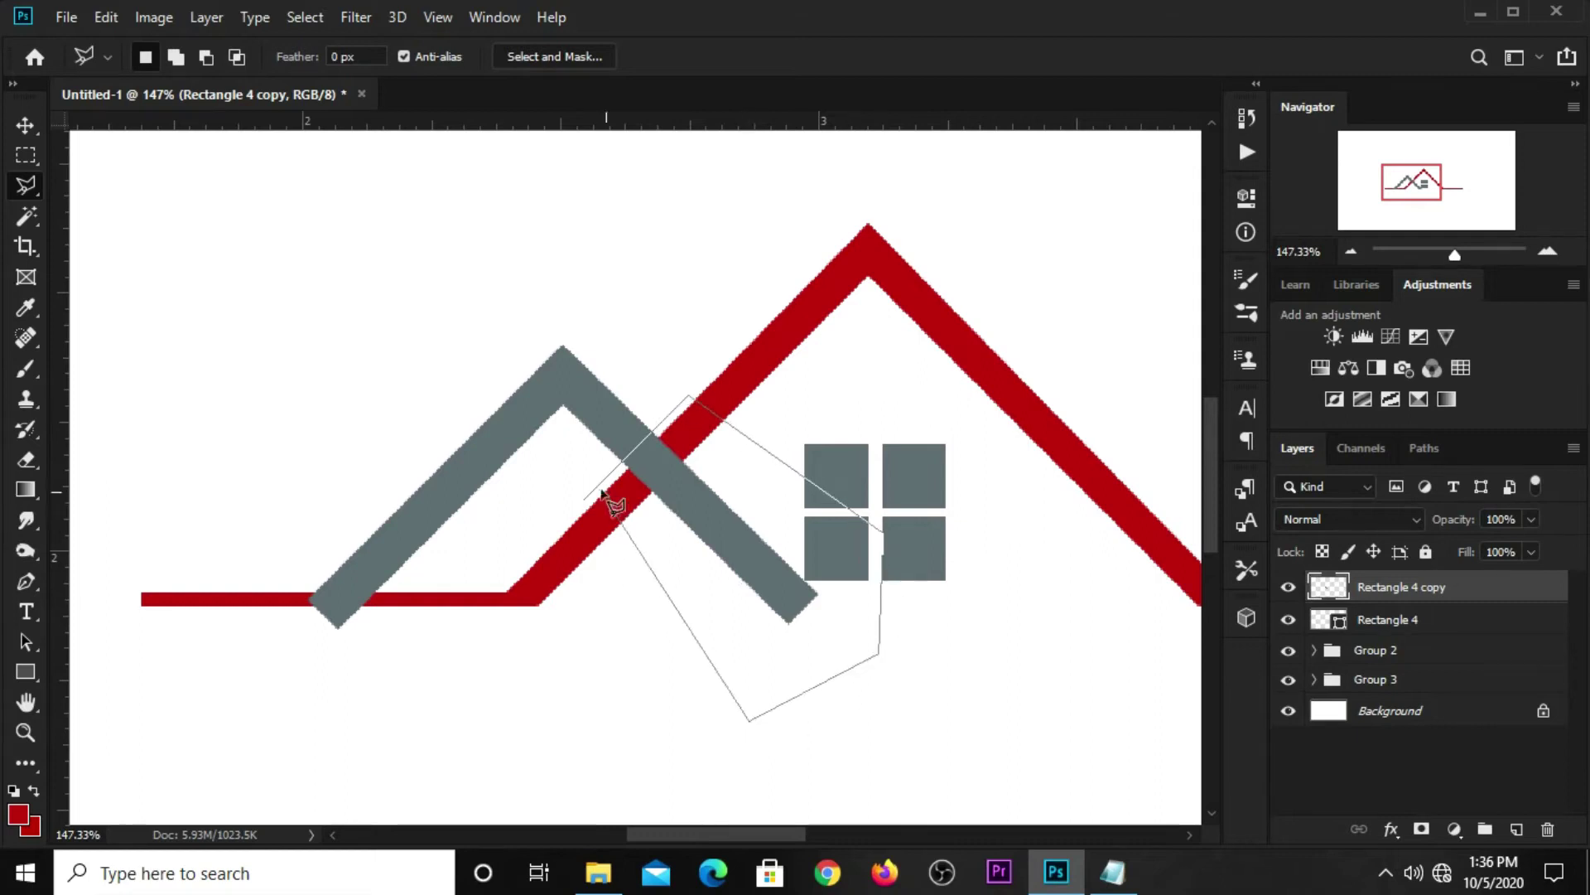
pyautogui.click(584, 497)
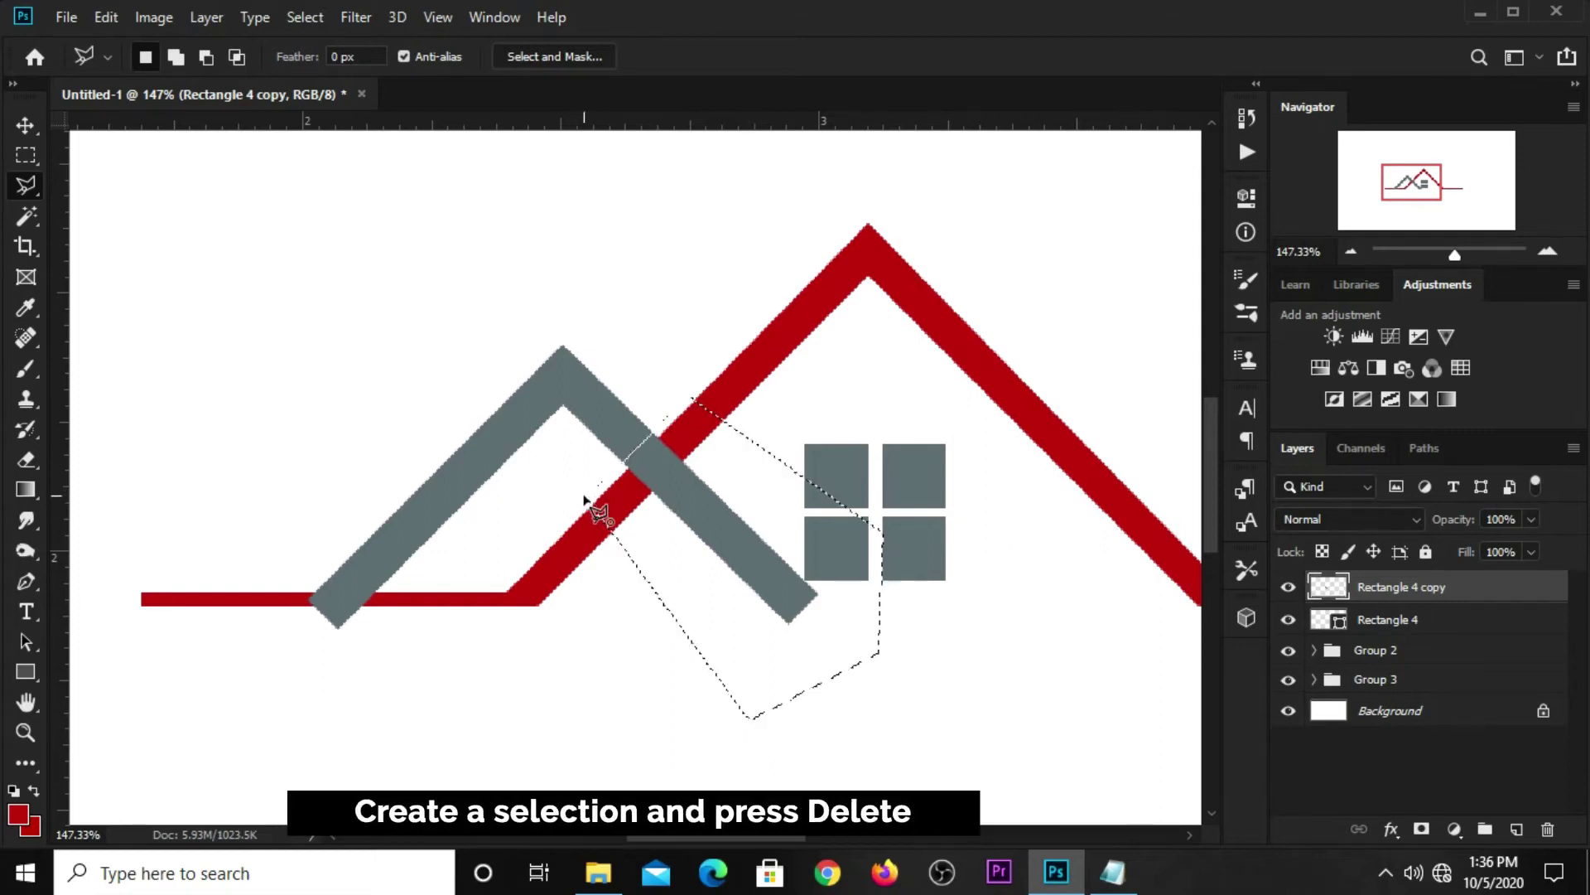
pyautogui.press('Delete')
pyautogui.hotkey('ctrl', 'd')
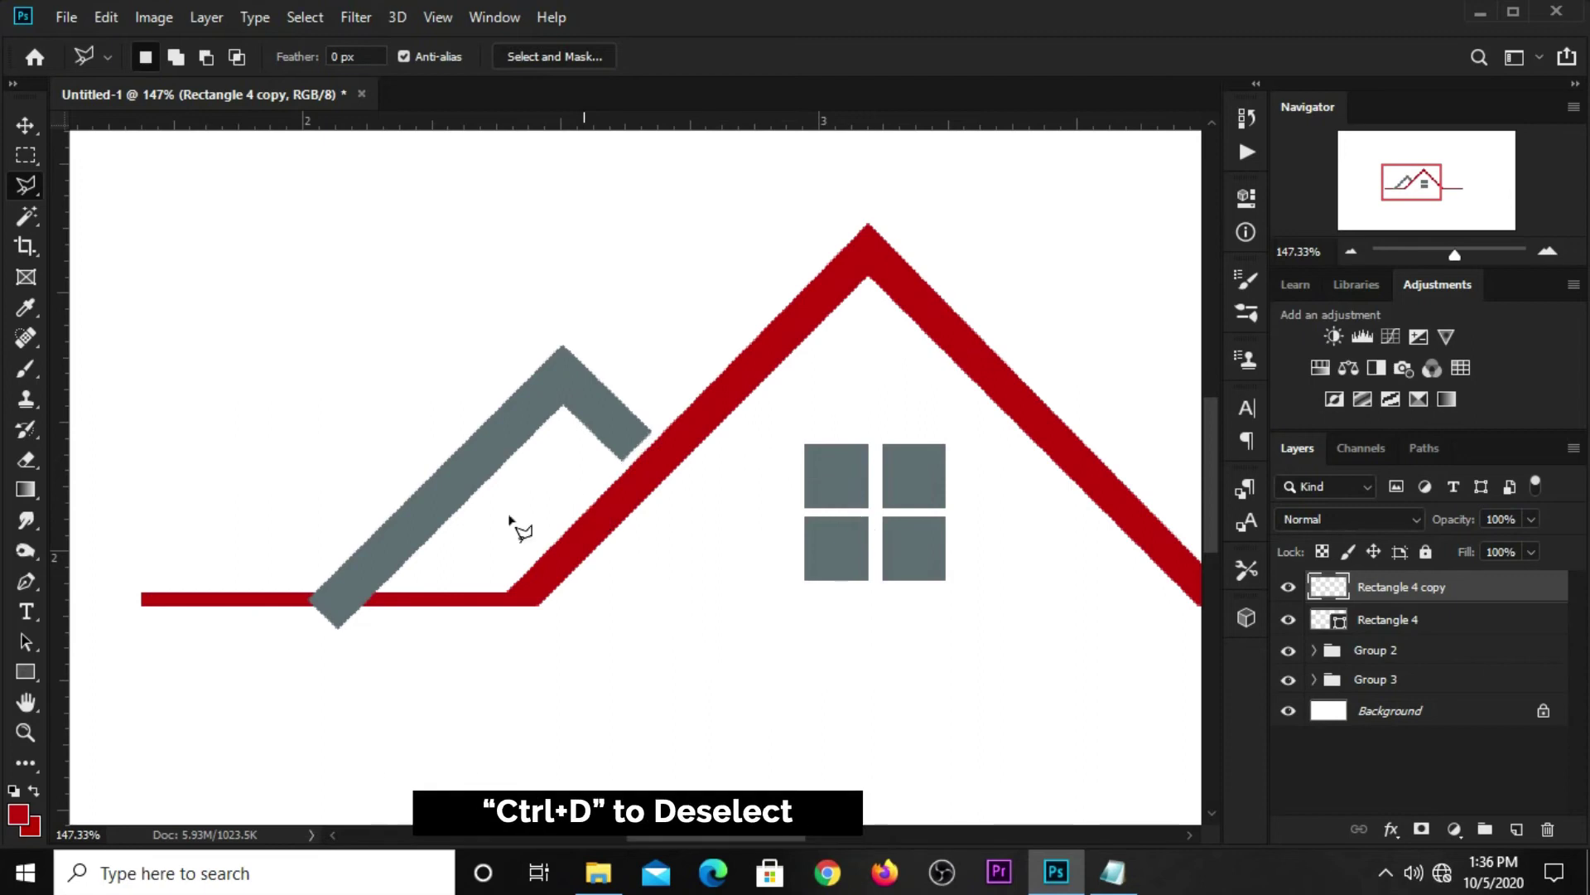
# Step: Lasso the area below the red baseline around the left bar's lower end
pyautogui.click(270, 578)
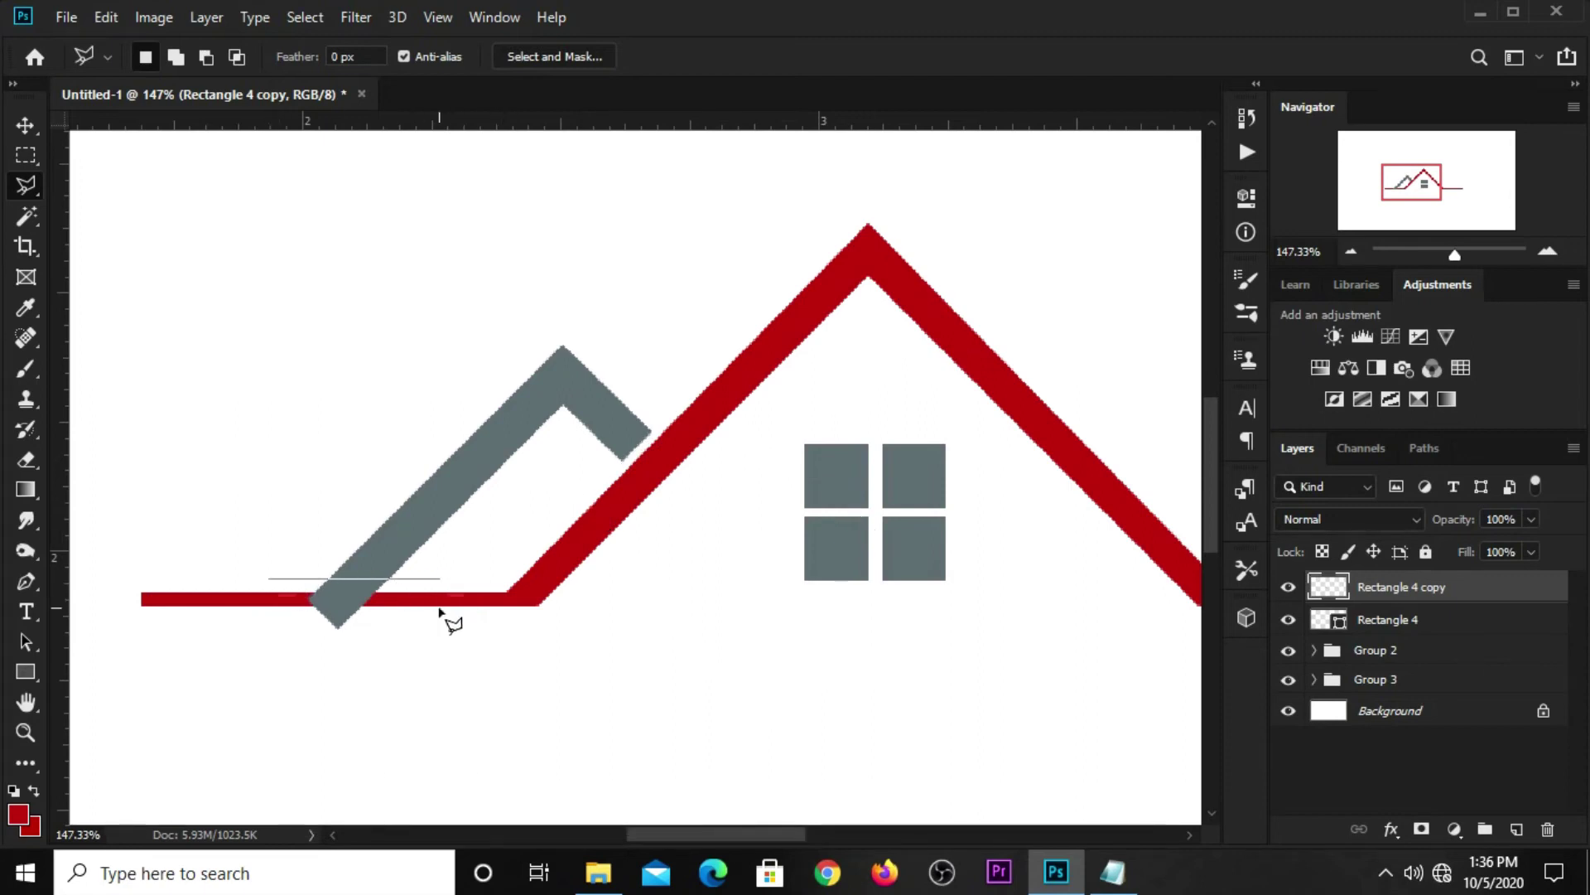
pyautogui.click(459, 578)
pyautogui.click(436, 704)
pyautogui.click(231, 720)
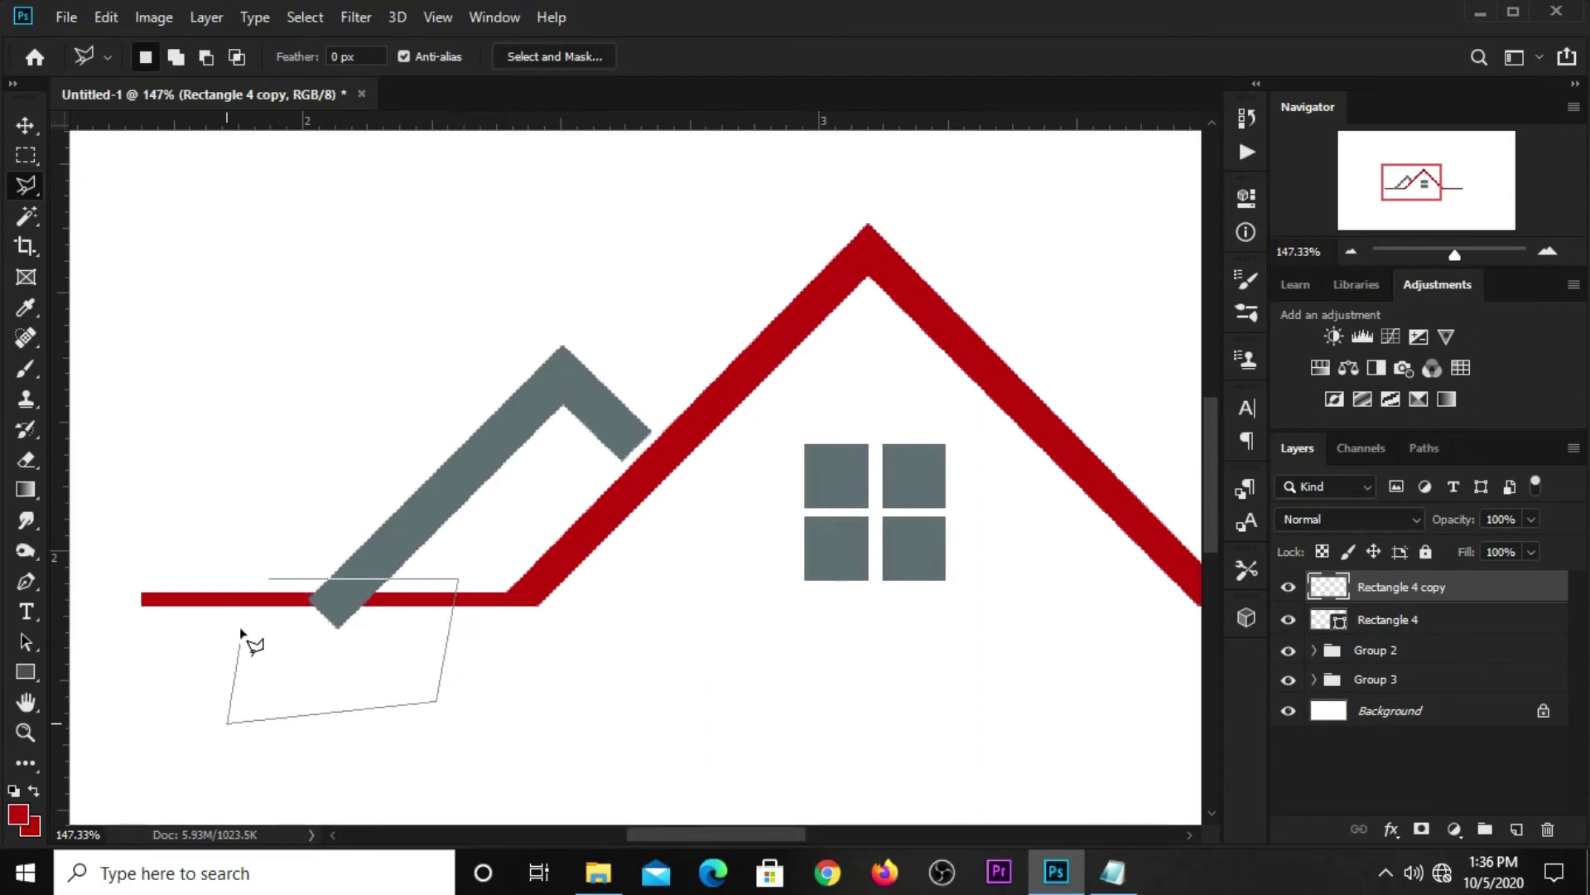
pyautogui.click(270, 580)
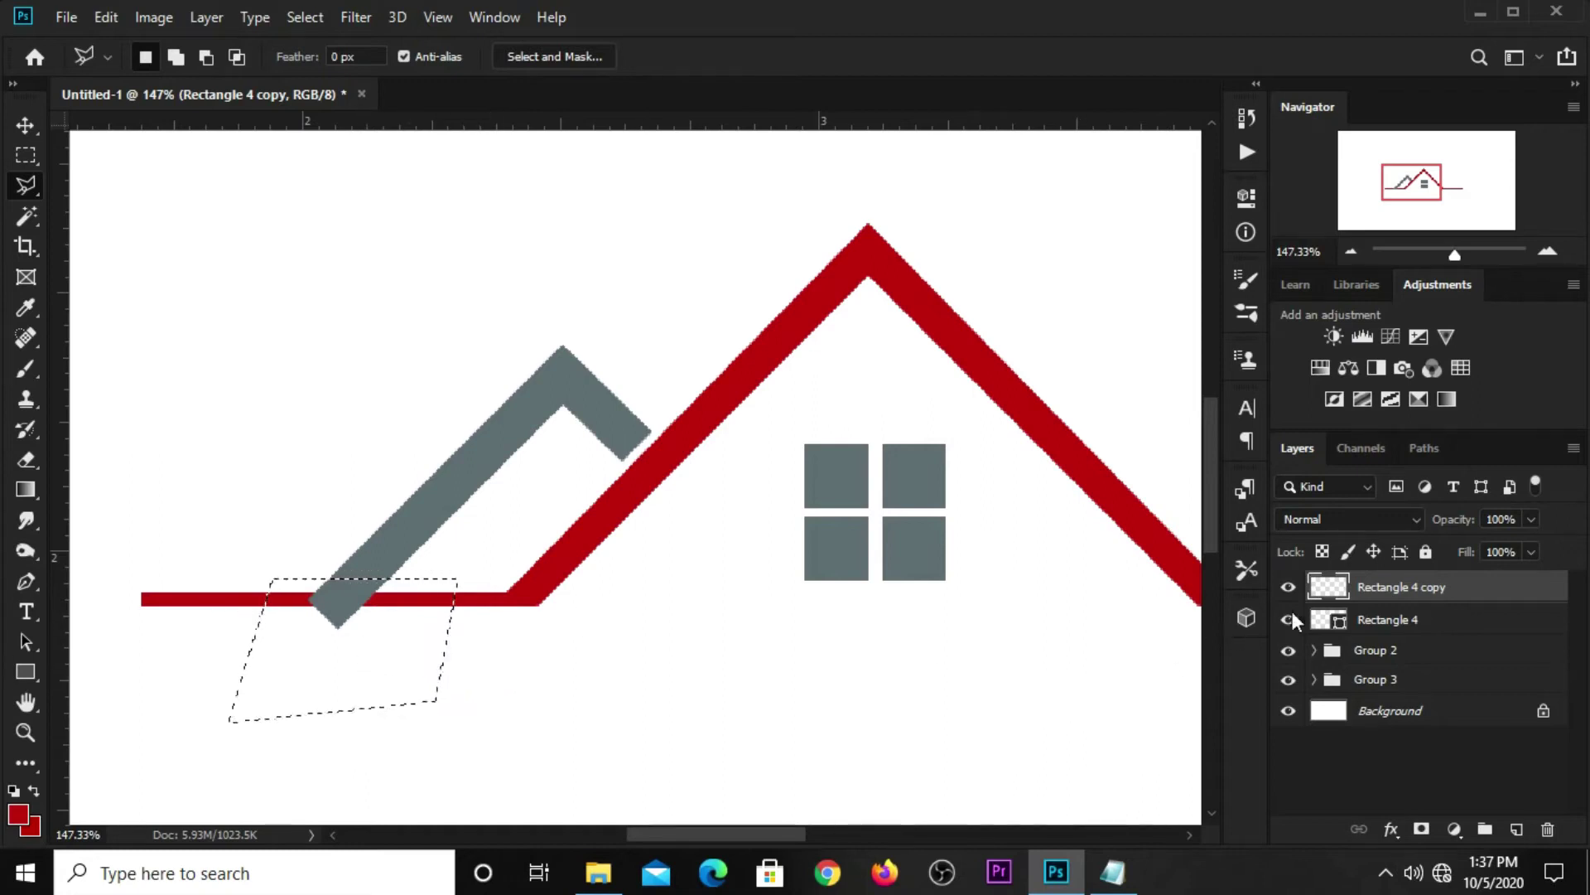
# Step: Rasterize Rectangle 4 and delete its part below the red baseline
pyautogui.click(1288, 587)
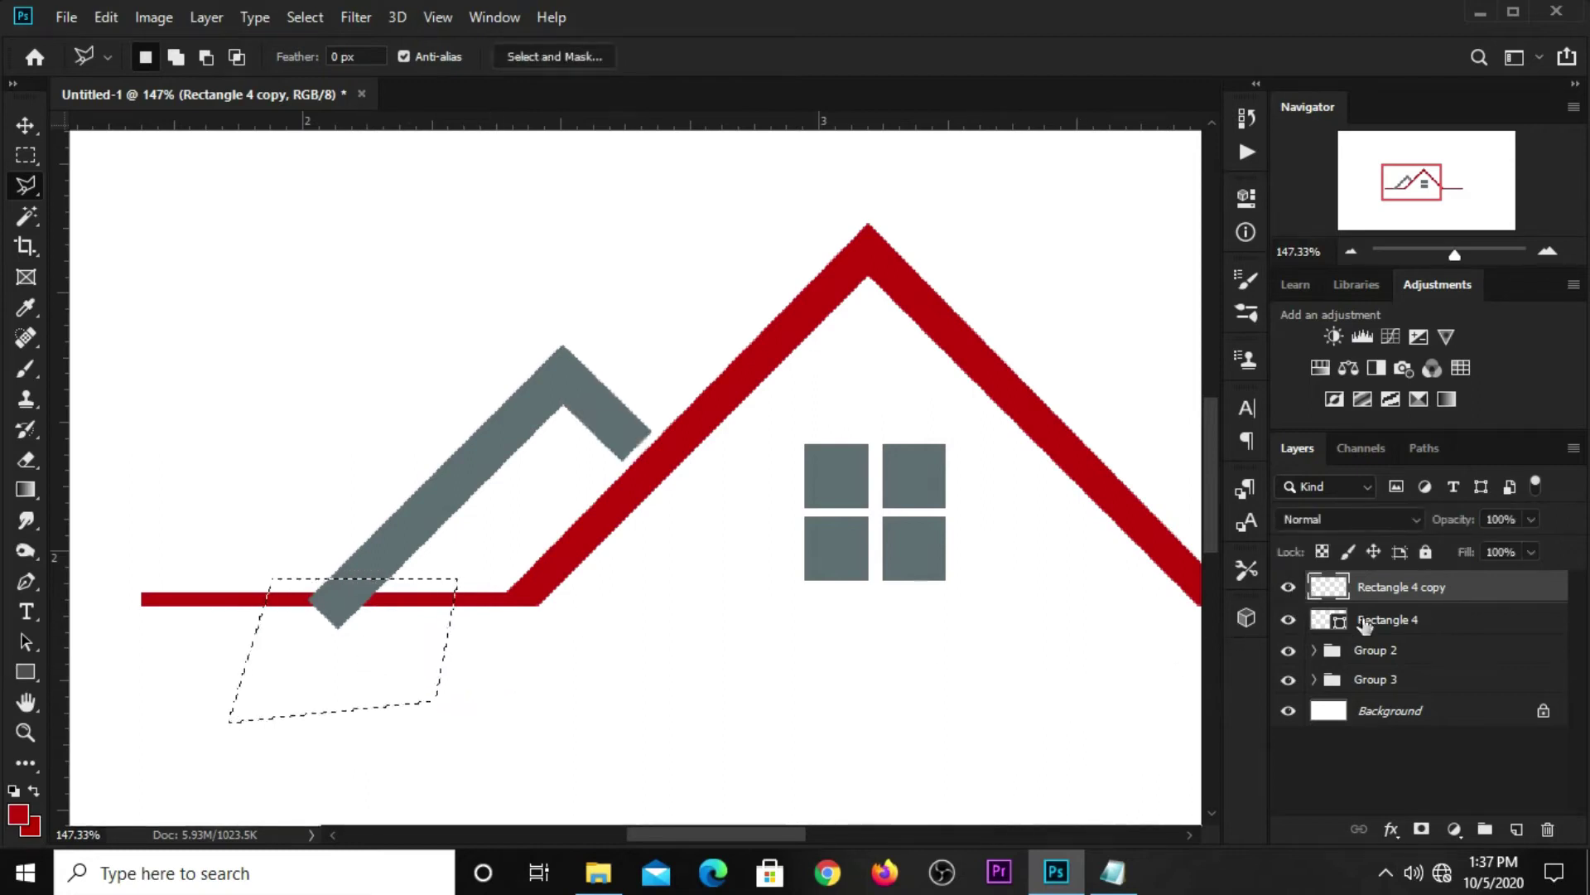
pyautogui.click(1395, 628)
pyautogui.click(1288, 627)
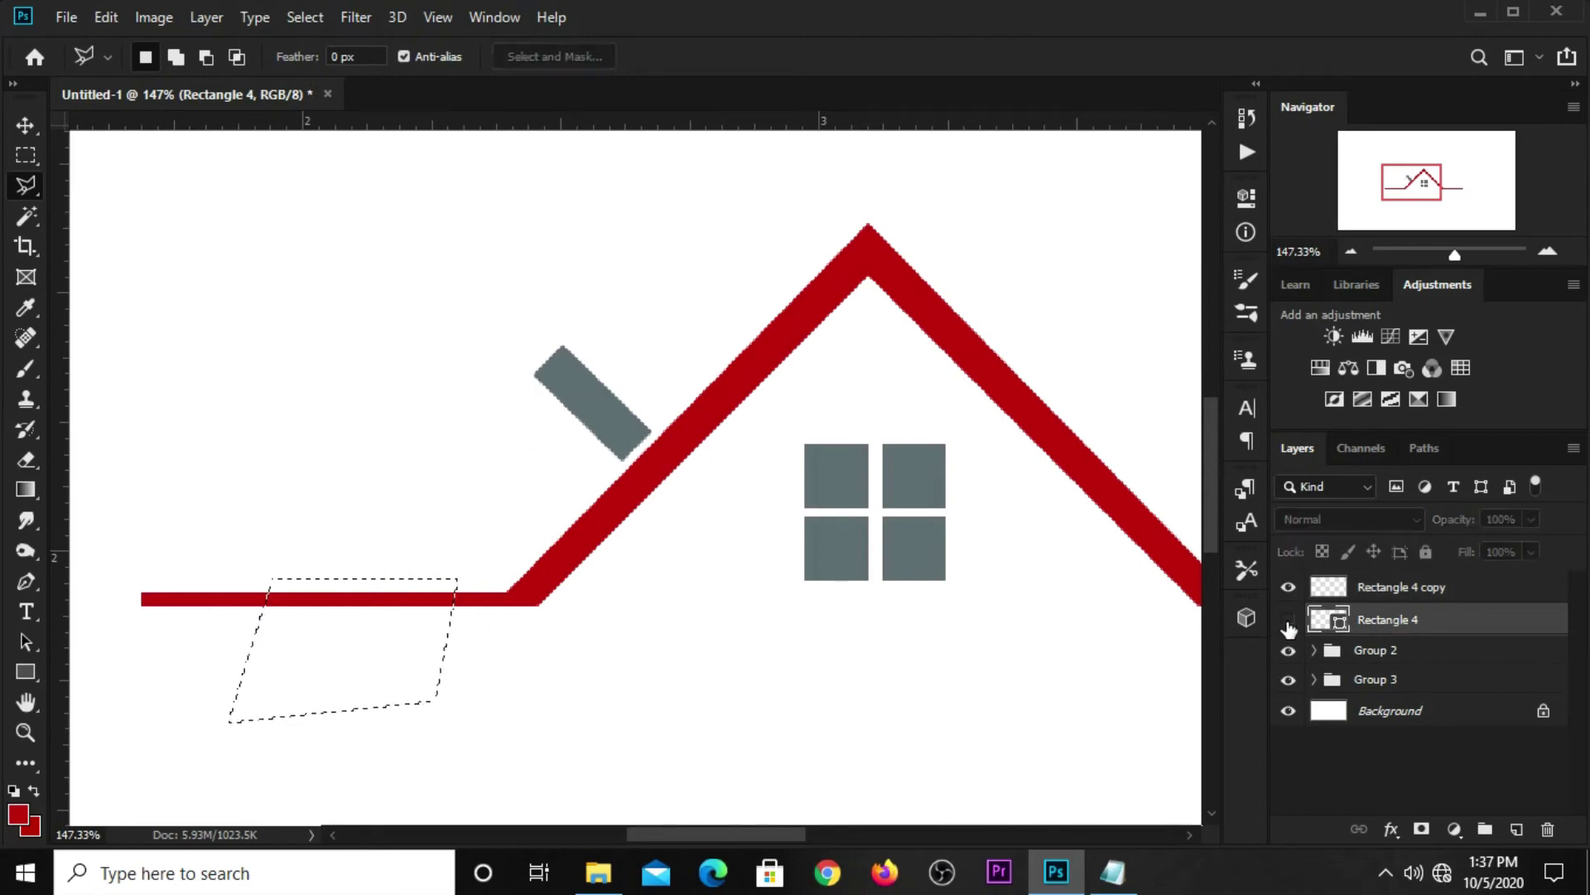
pyautogui.rightClick(1393, 627)
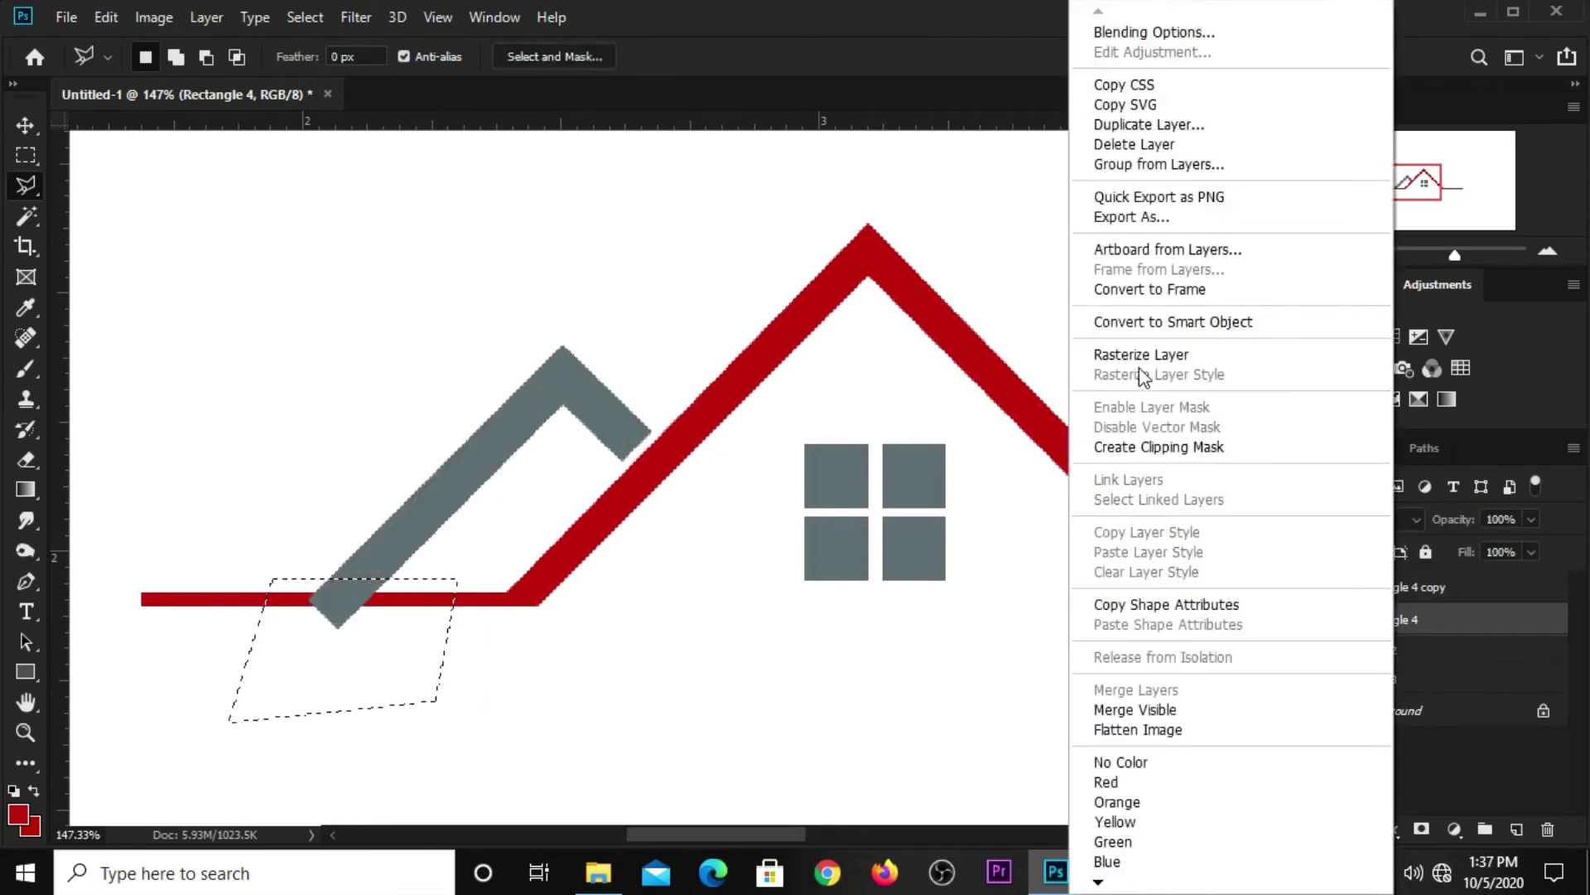
pyautogui.click(1110, 355)
pyautogui.press('Delete')
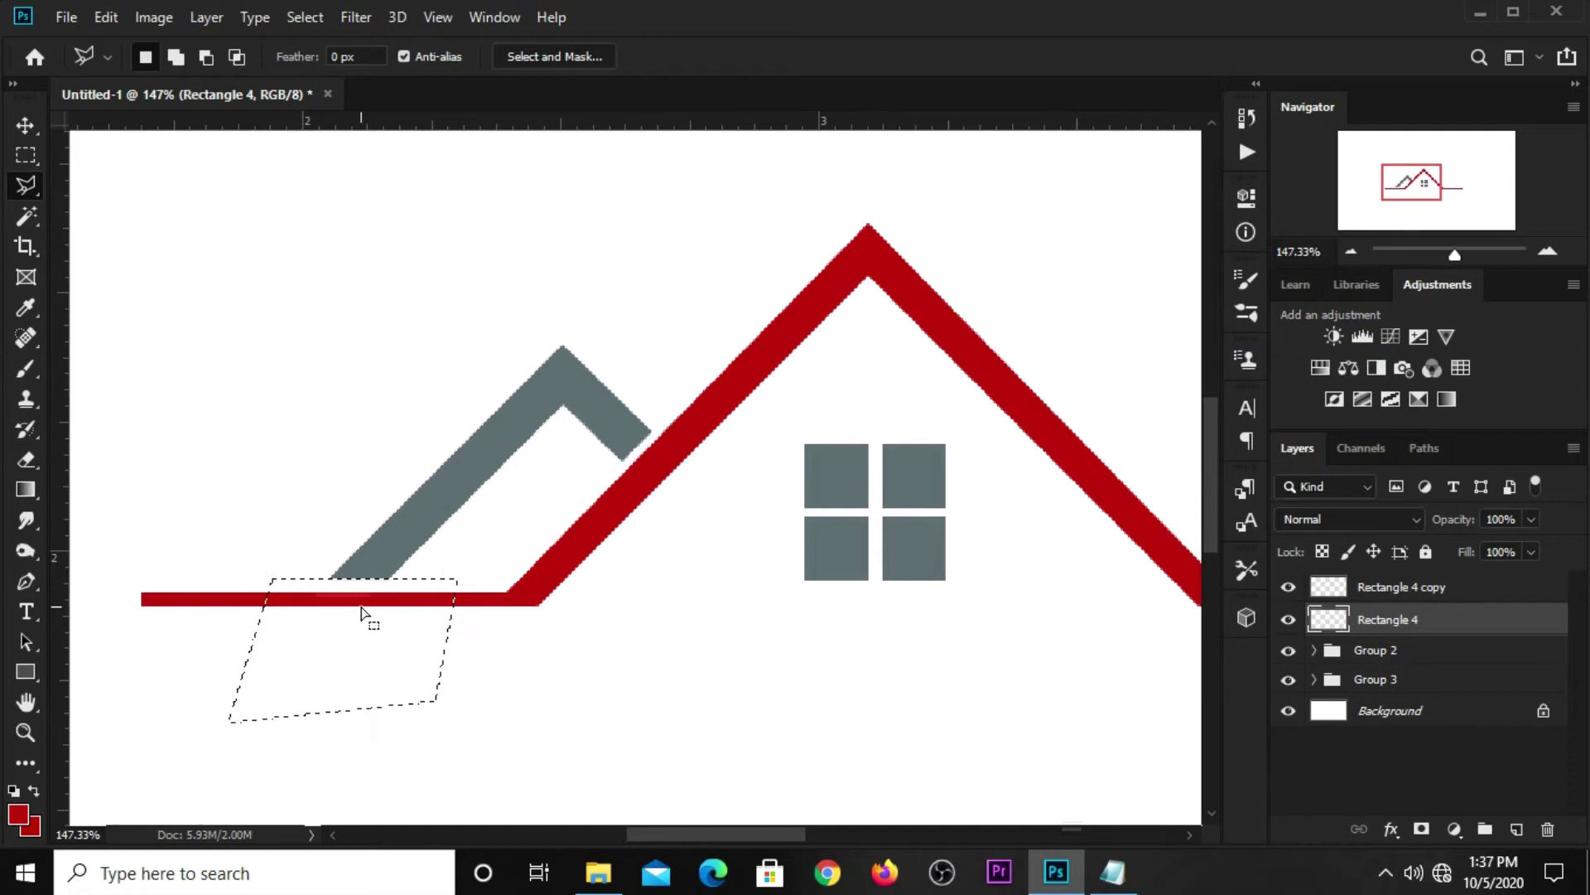
pyautogui.hotkey('ctrl', 'd')
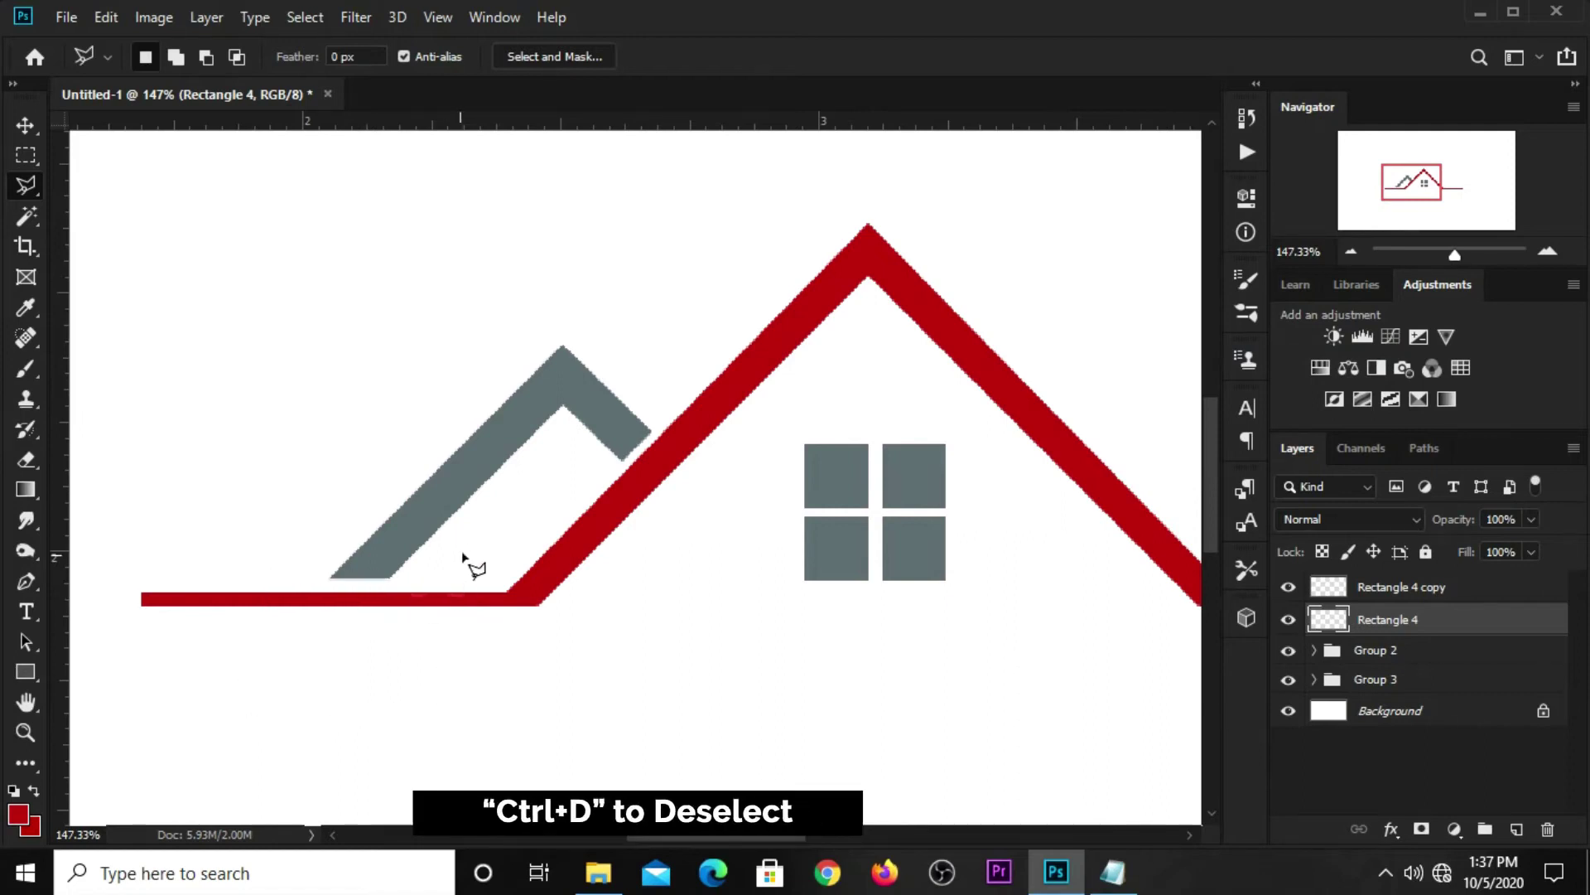
# Step: Group Rectangle 4 and Rectangle 4 copy into Group 4 and nudge it slightly left
pyautogui.press('v')
pyautogui.keyDown('shift'); pyautogui.click(1411, 599); pyautogui.keyUp('shift')
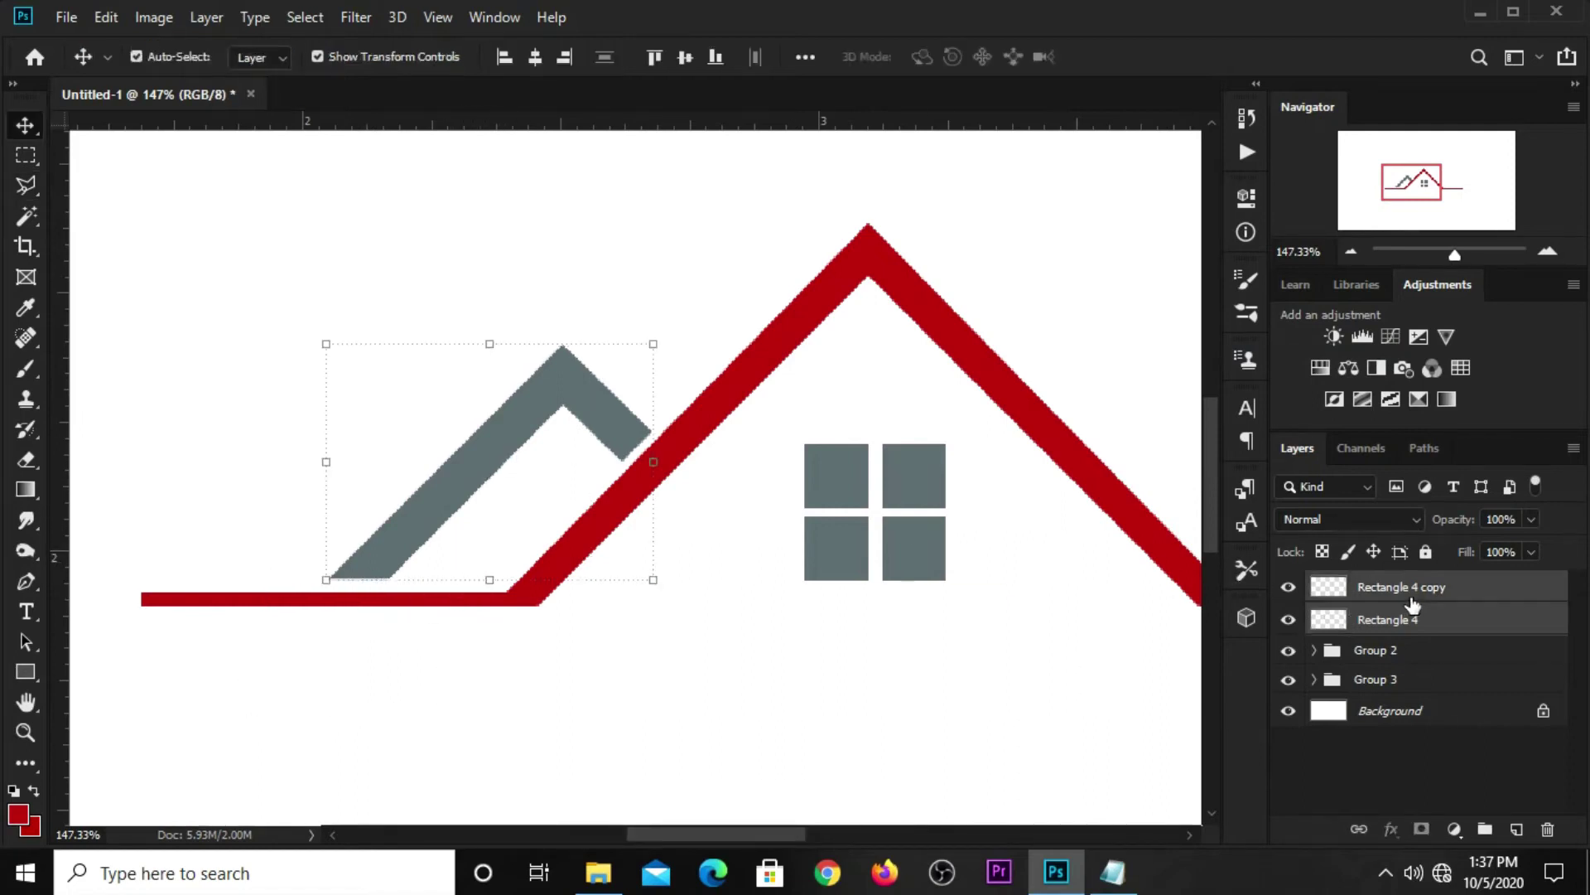
pyautogui.hotkey('ctrl', 'g')
pyautogui.click(1288, 585)
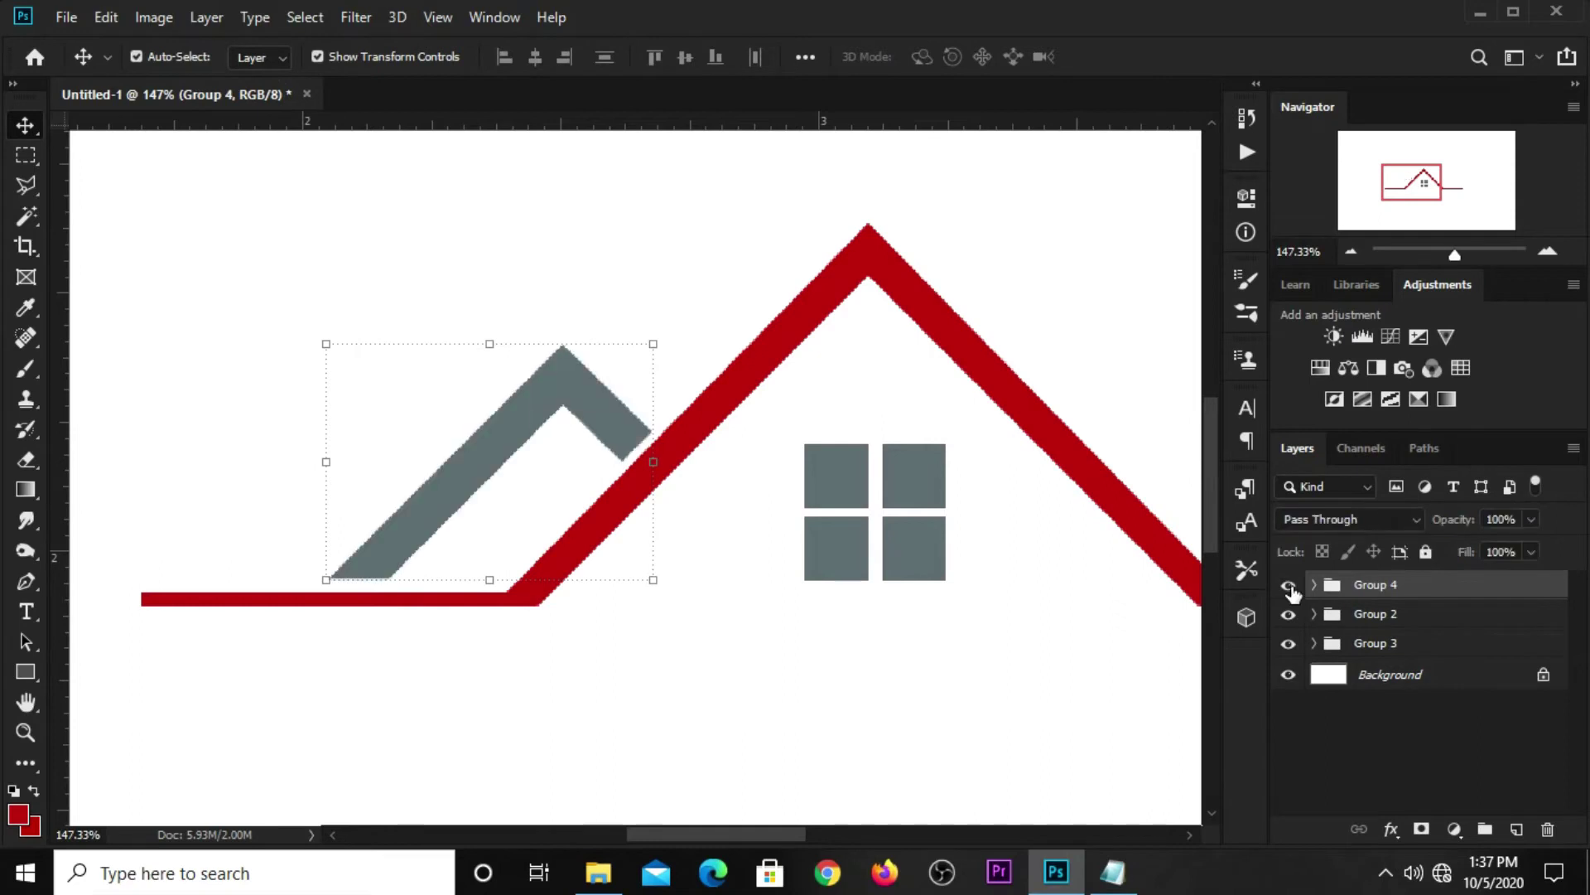
pyautogui.press('Left')
pyautogui.press('Left')
pyautogui.press('Left')
pyautogui.press('Left')
pyautogui.press('Left')
pyautogui.press('Left')
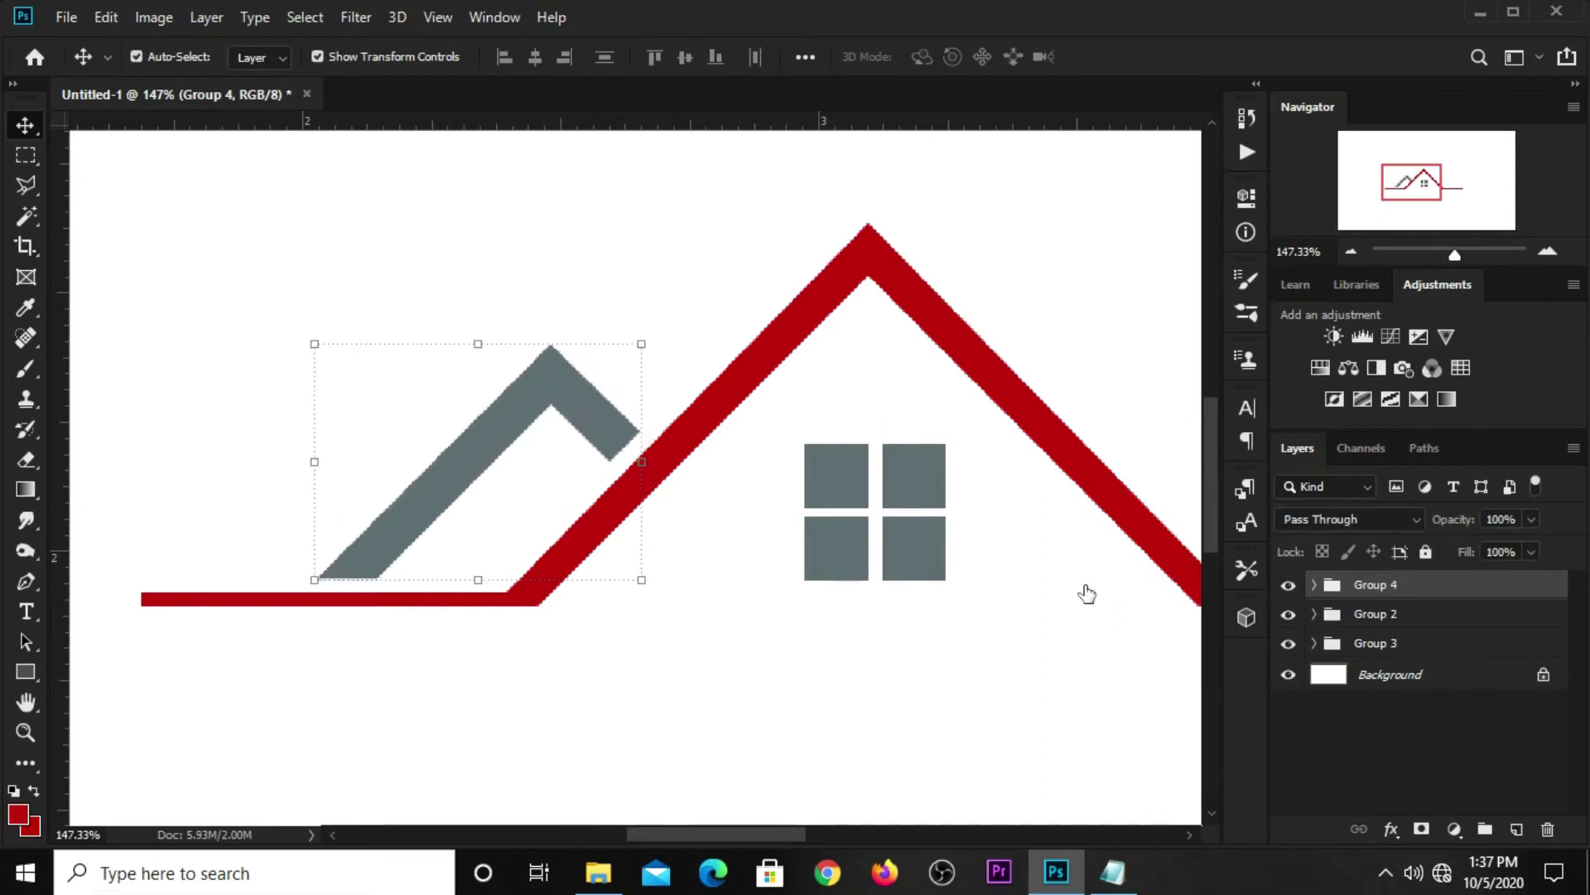
pyautogui.hotkey('ctrl', '0')
pyautogui.click(623, 341)
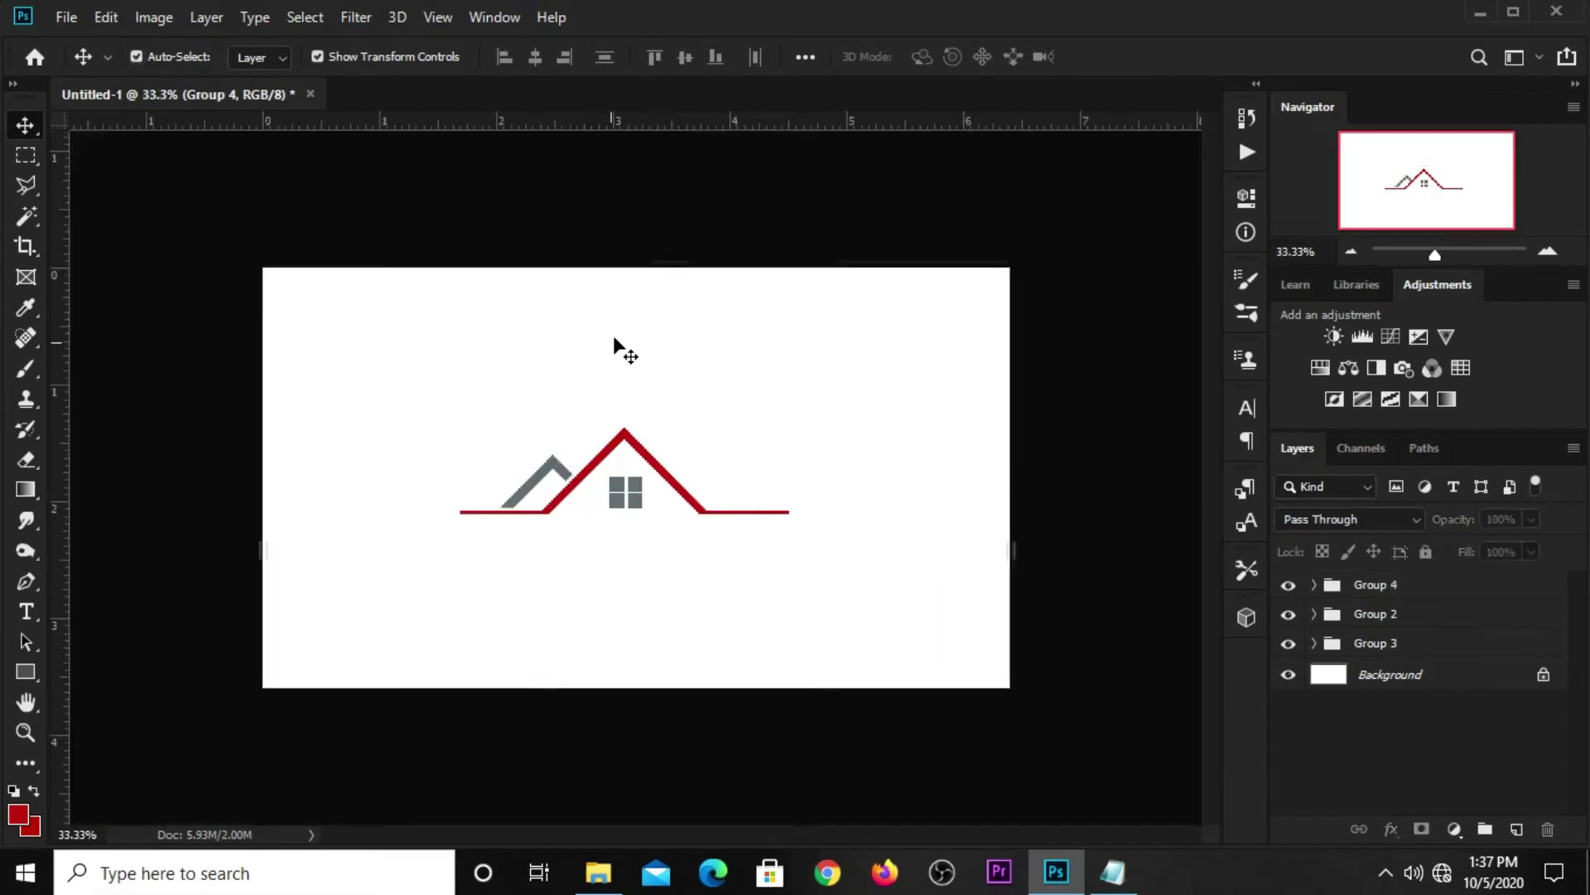
pyautogui.scroll(3, 611, 431)
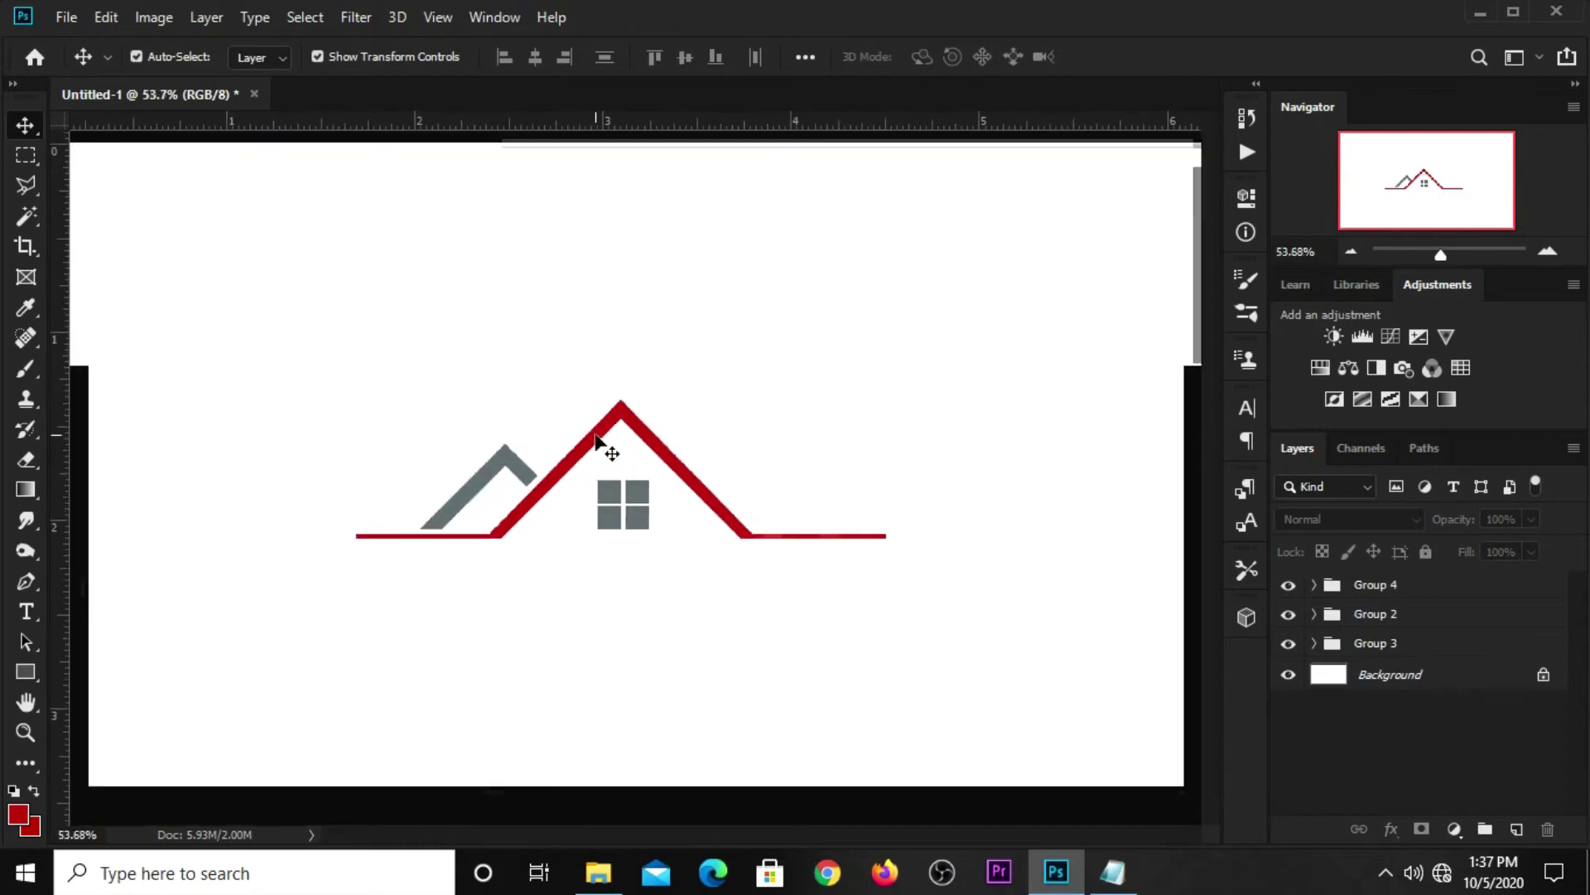
pyautogui.click(1388, 582)
# Step: Duplicate Group 4, flip the copy horizontally and place it symmetrically on the right roof slope
pyautogui.hotkey('ctrl', 'j')
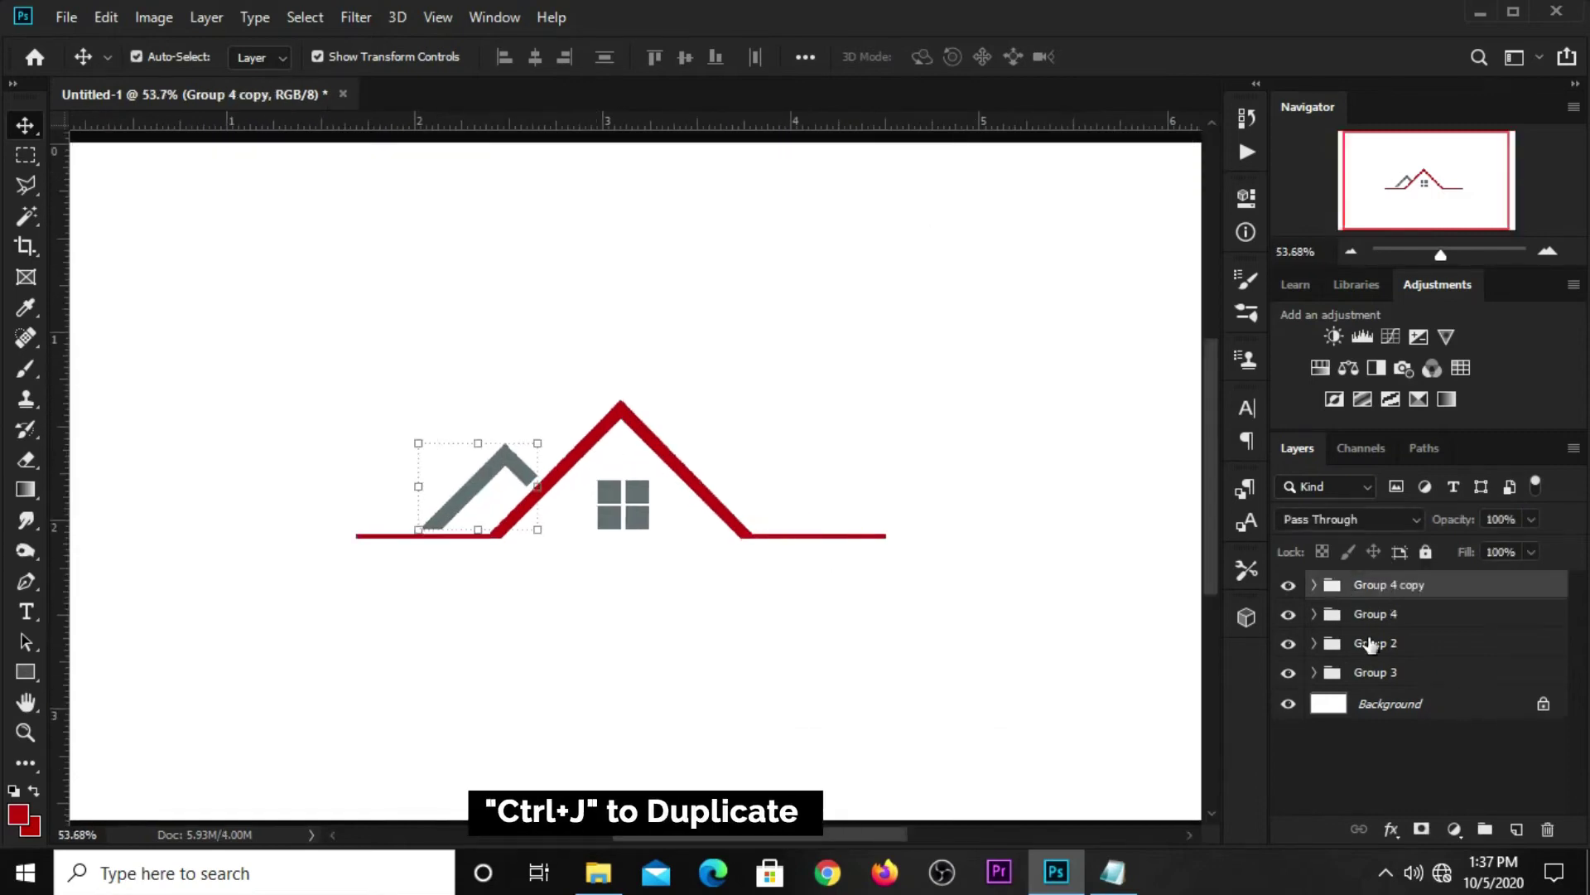
pyautogui.hotkey('ctrl', 't')
pyautogui.moveTo(483, 486); pyautogui.dragTo(737, 485)
pyautogui.rightClick(737, 485)
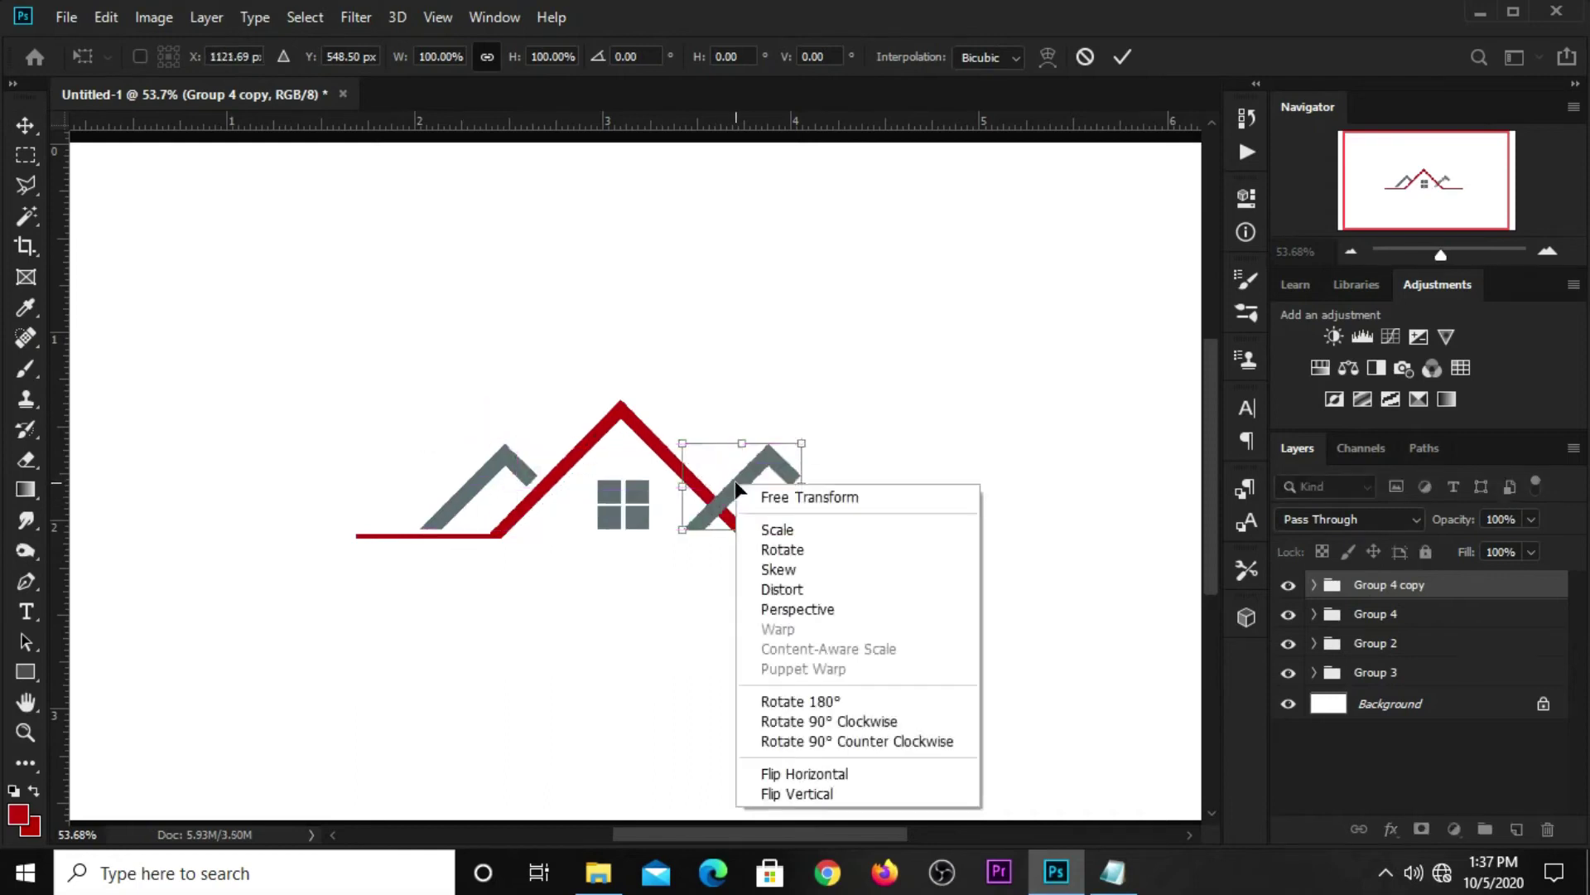
pyautogui.click(804, 772)
pyautogui.moveTo(750, 485); pyautogui.dragTo(776, 485)
pyautogui.scroll(2, 766, 484)
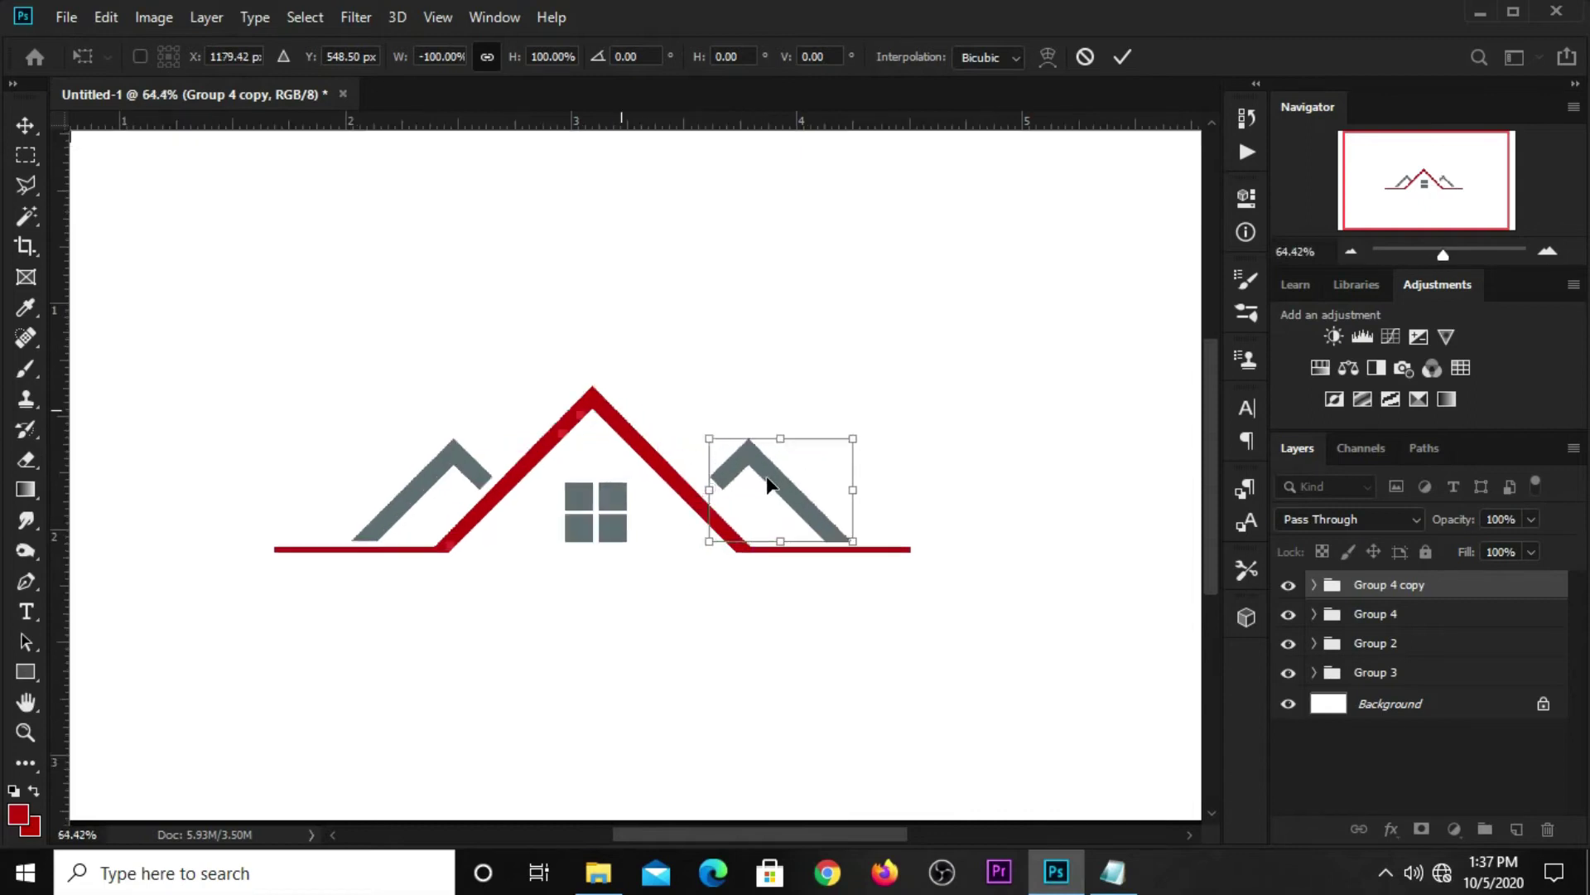
pyautogui.hotkey('shift', 'Left')
pyautogui.hotkey('shift', 'Left')
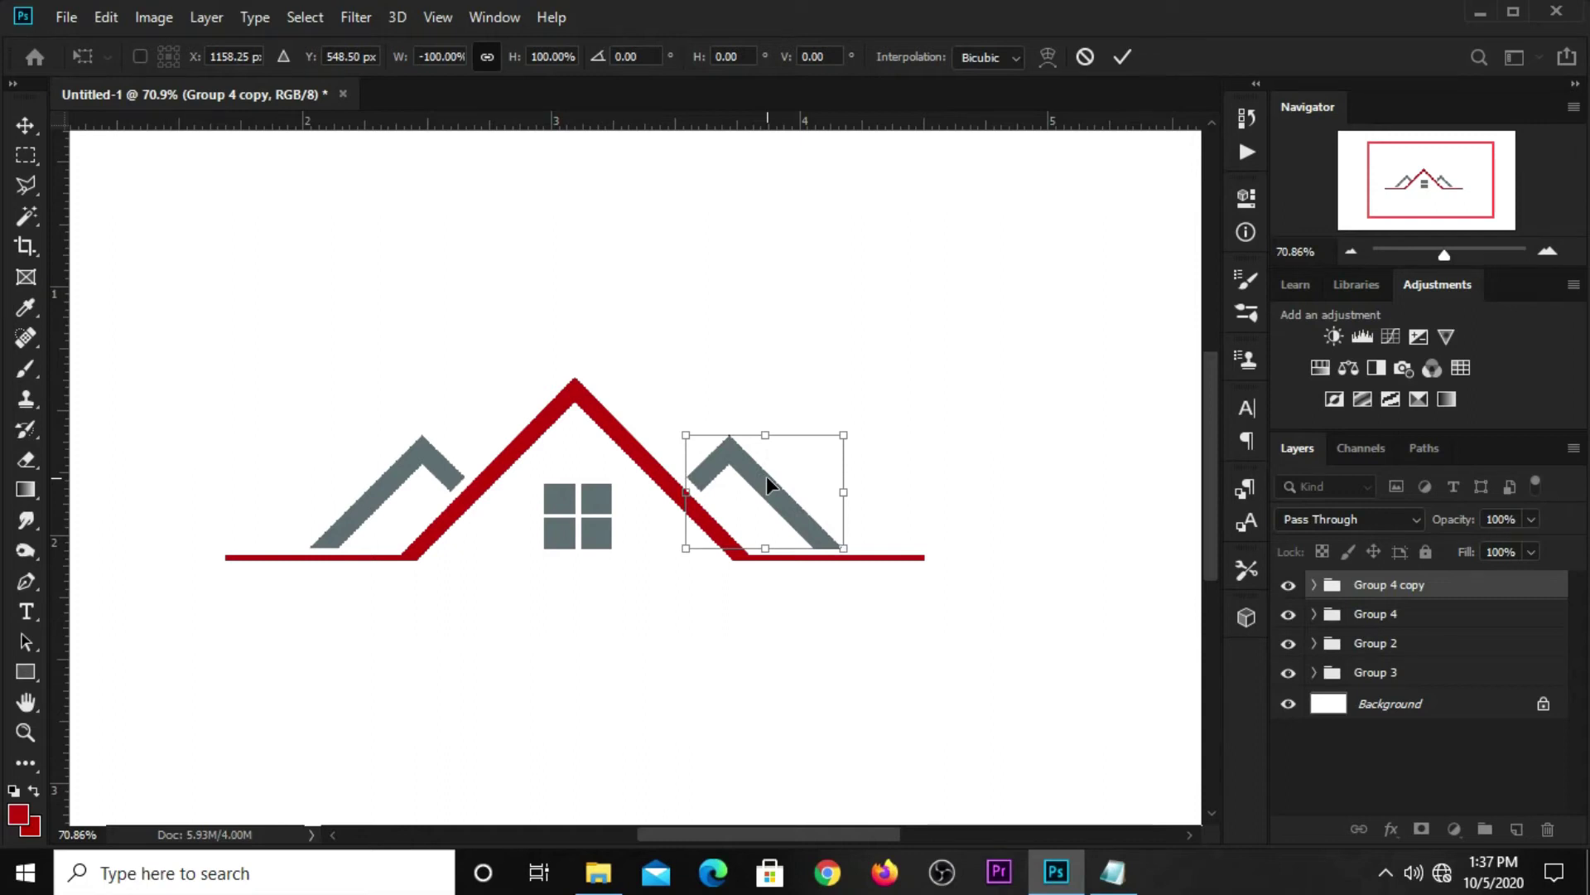
pyautogui.press('Return')
pyautogui.moveTo(710, 134); pyautogui.dragTo(742, 104)
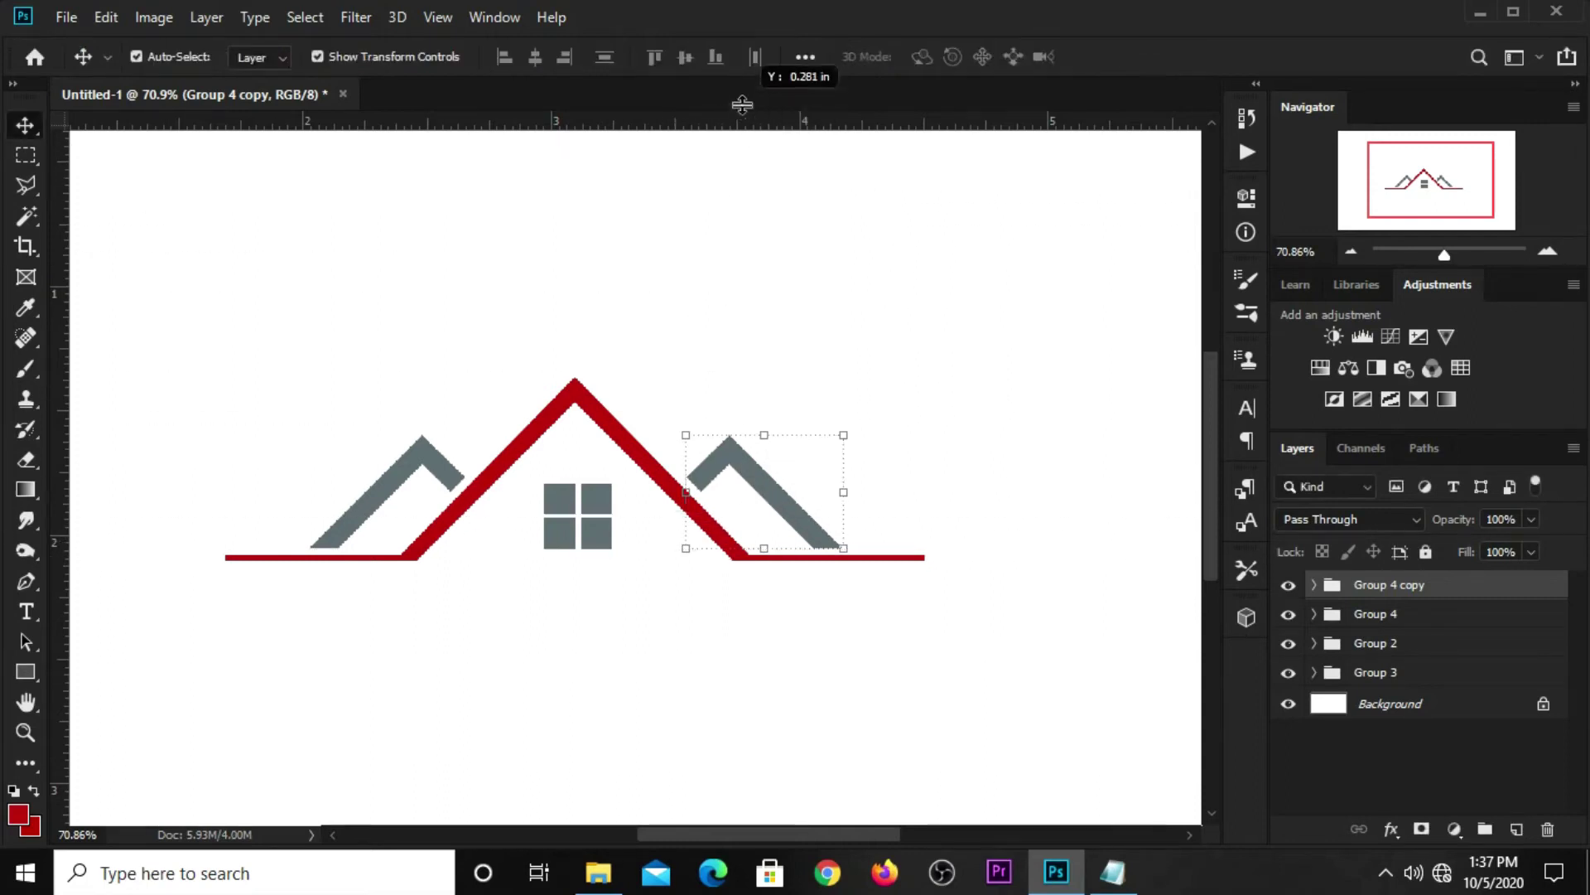
pyautogui.click(798, 301)
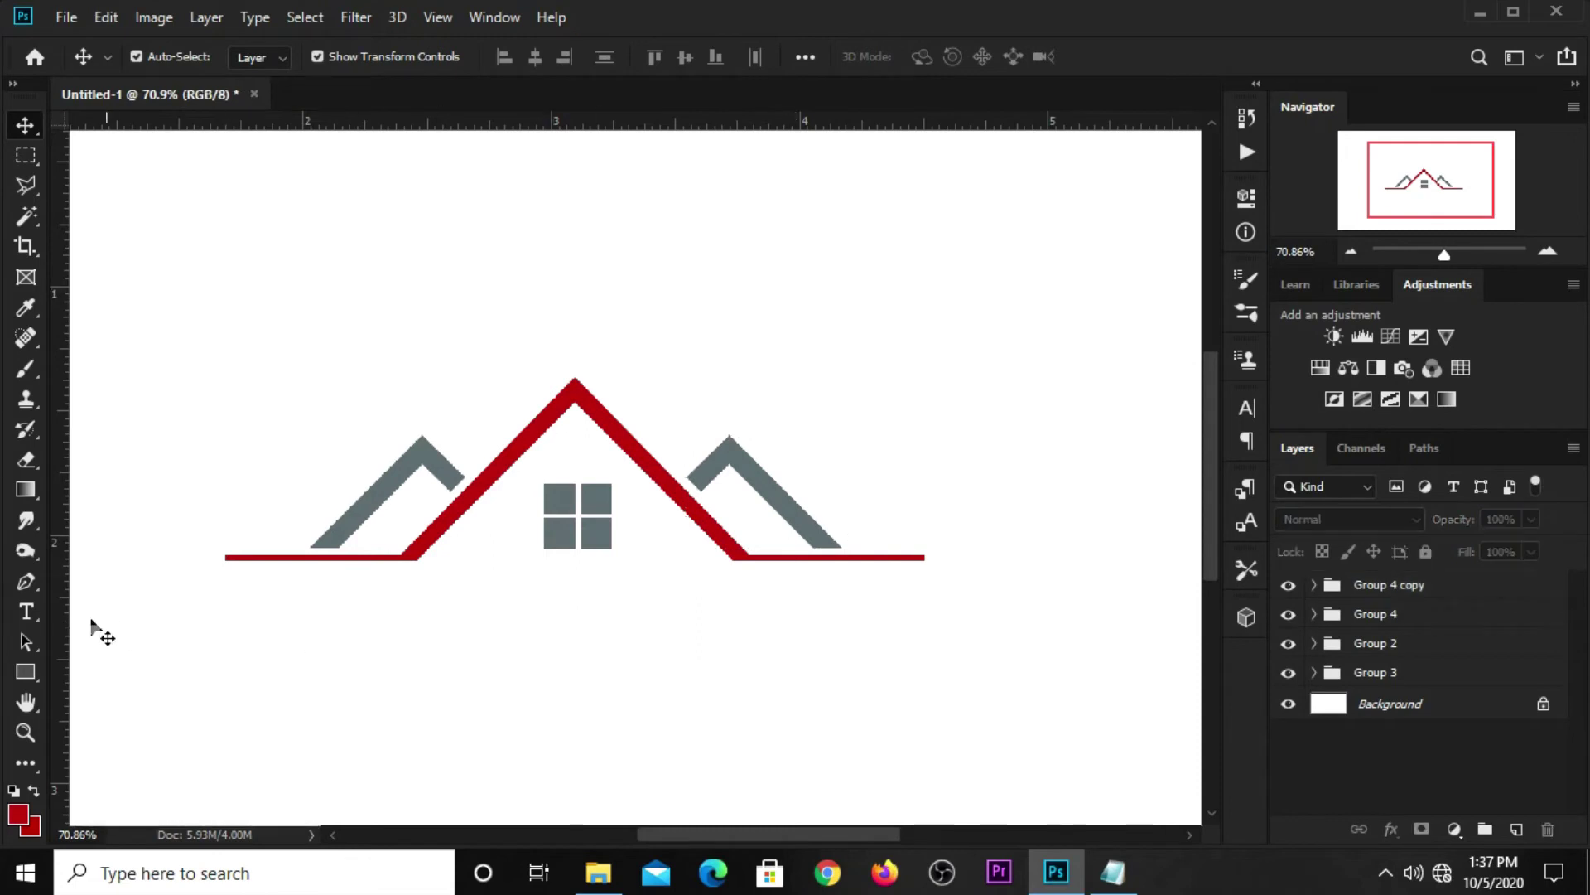
# Step: Add 'Company Name' text below the logo in the roof's sampled grey
pyautogui.click(28, 613)
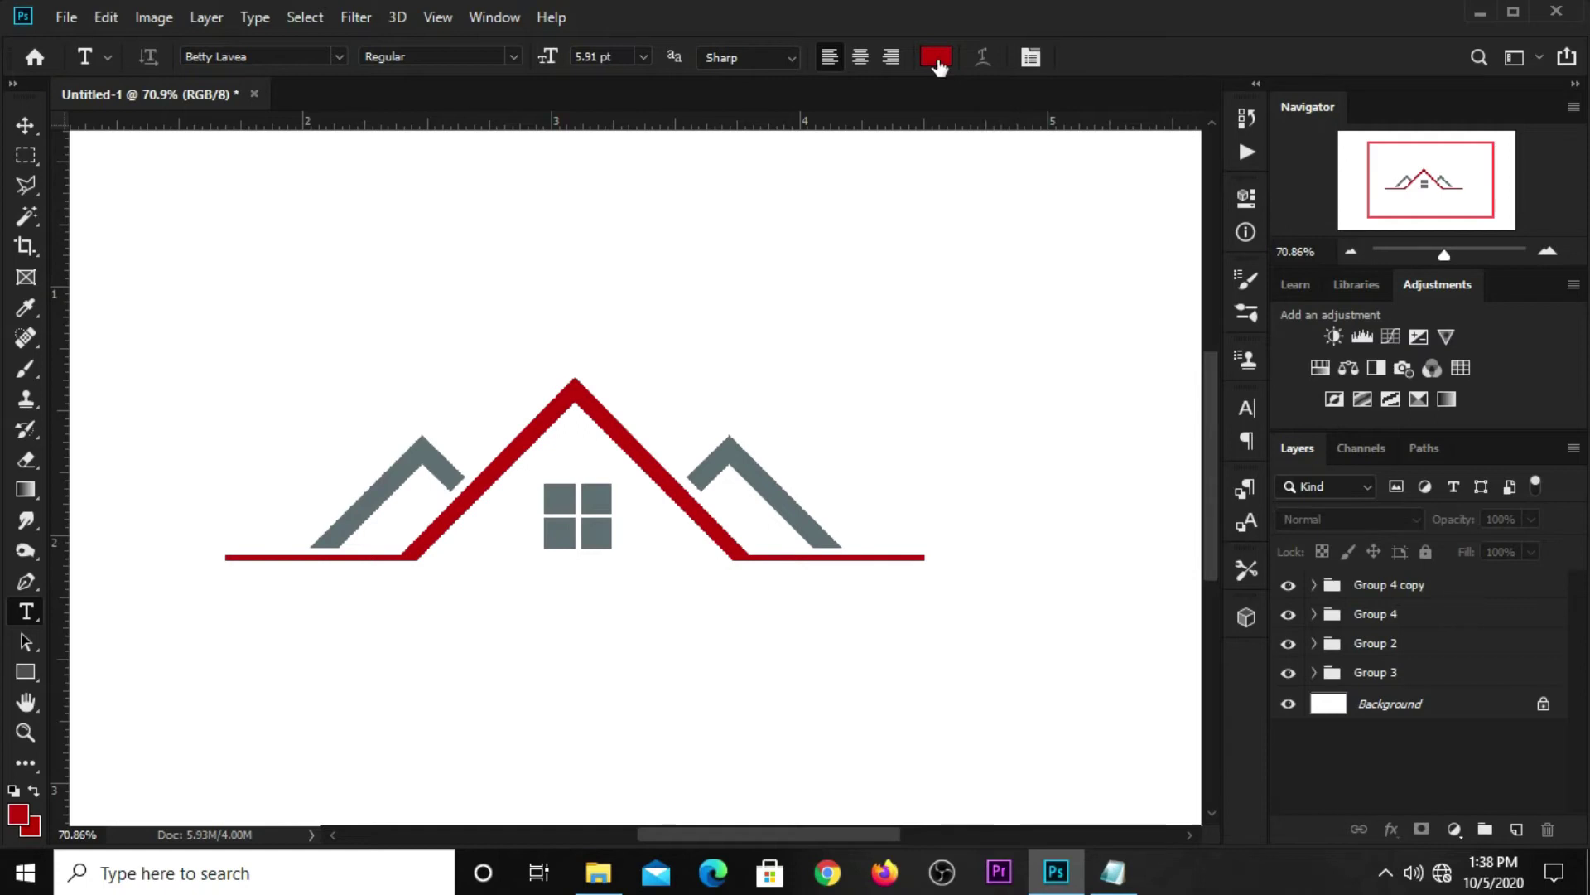
pyautogui.click(936, 58)
pyautogui.click(730, 448)
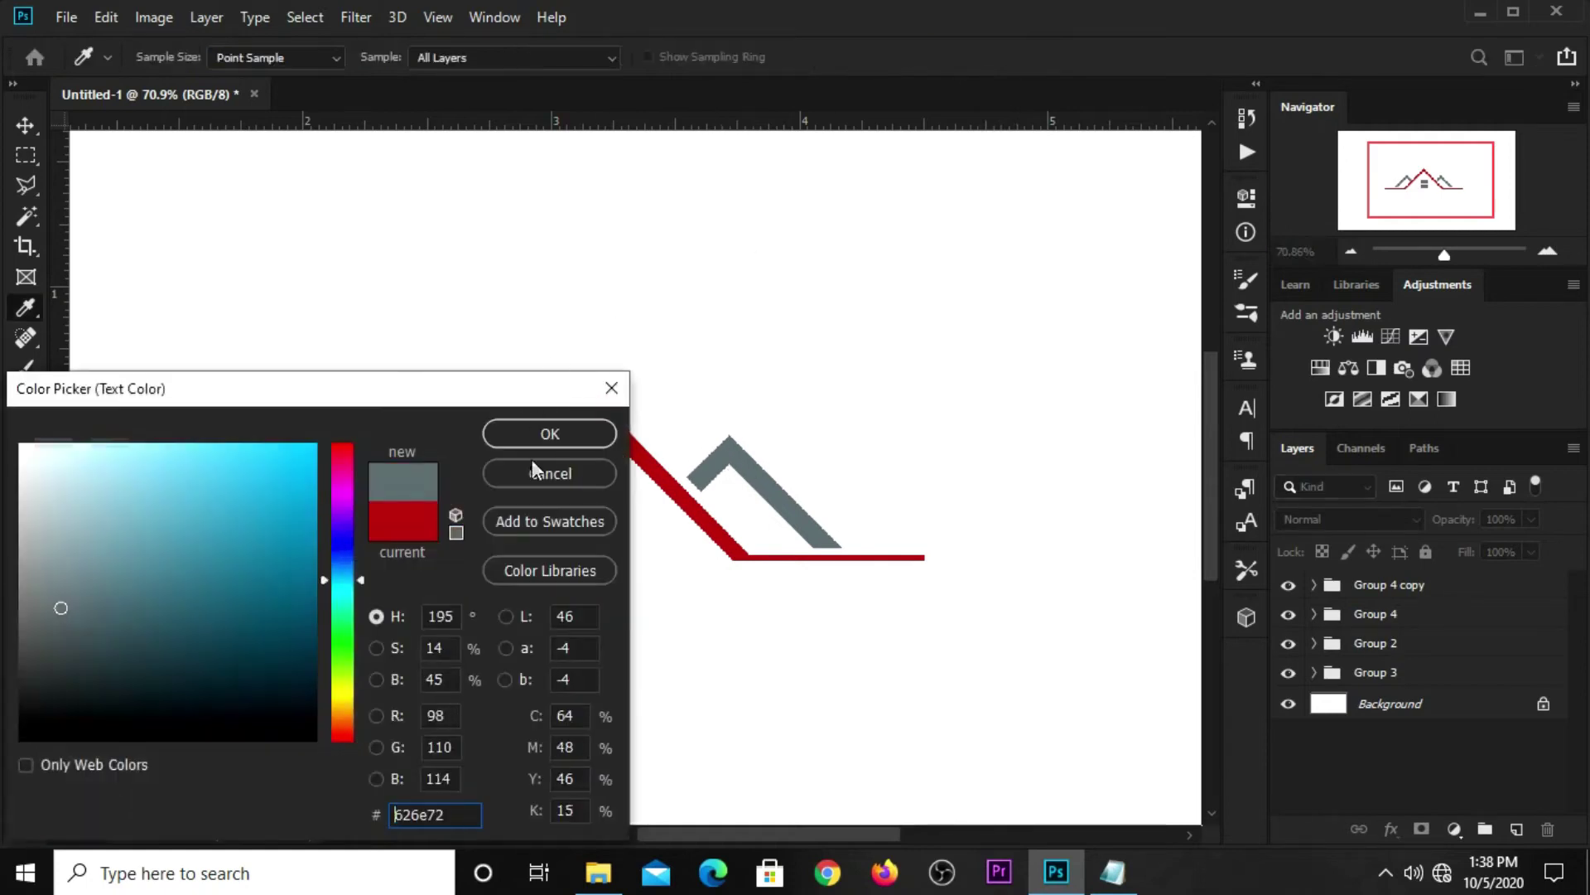
pyautogui.click(533, 437)
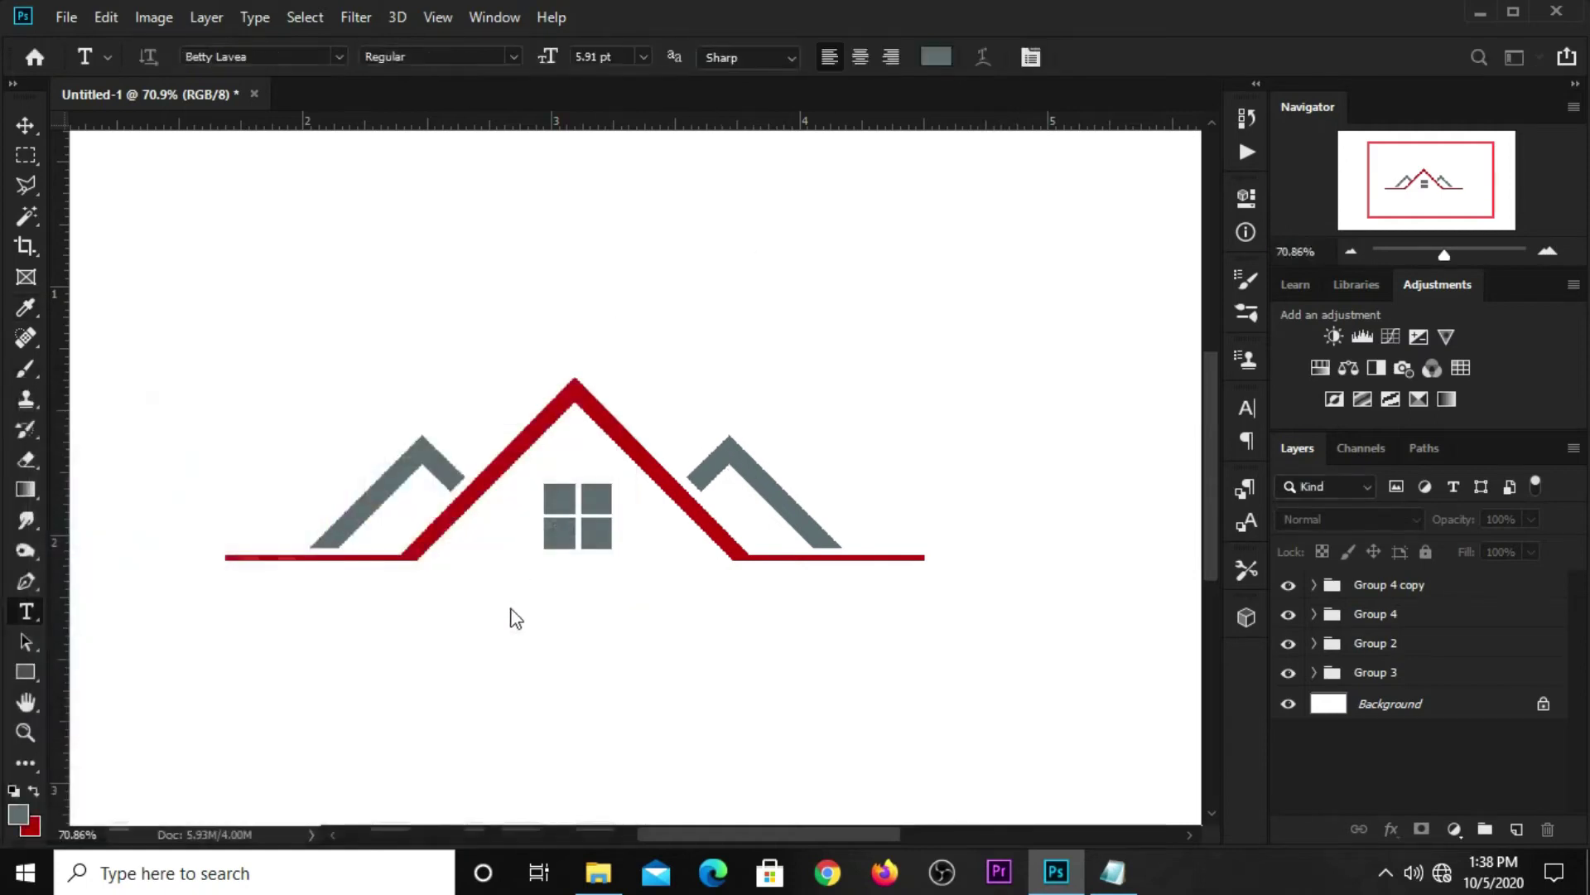
pyautogui.click(461, 628)
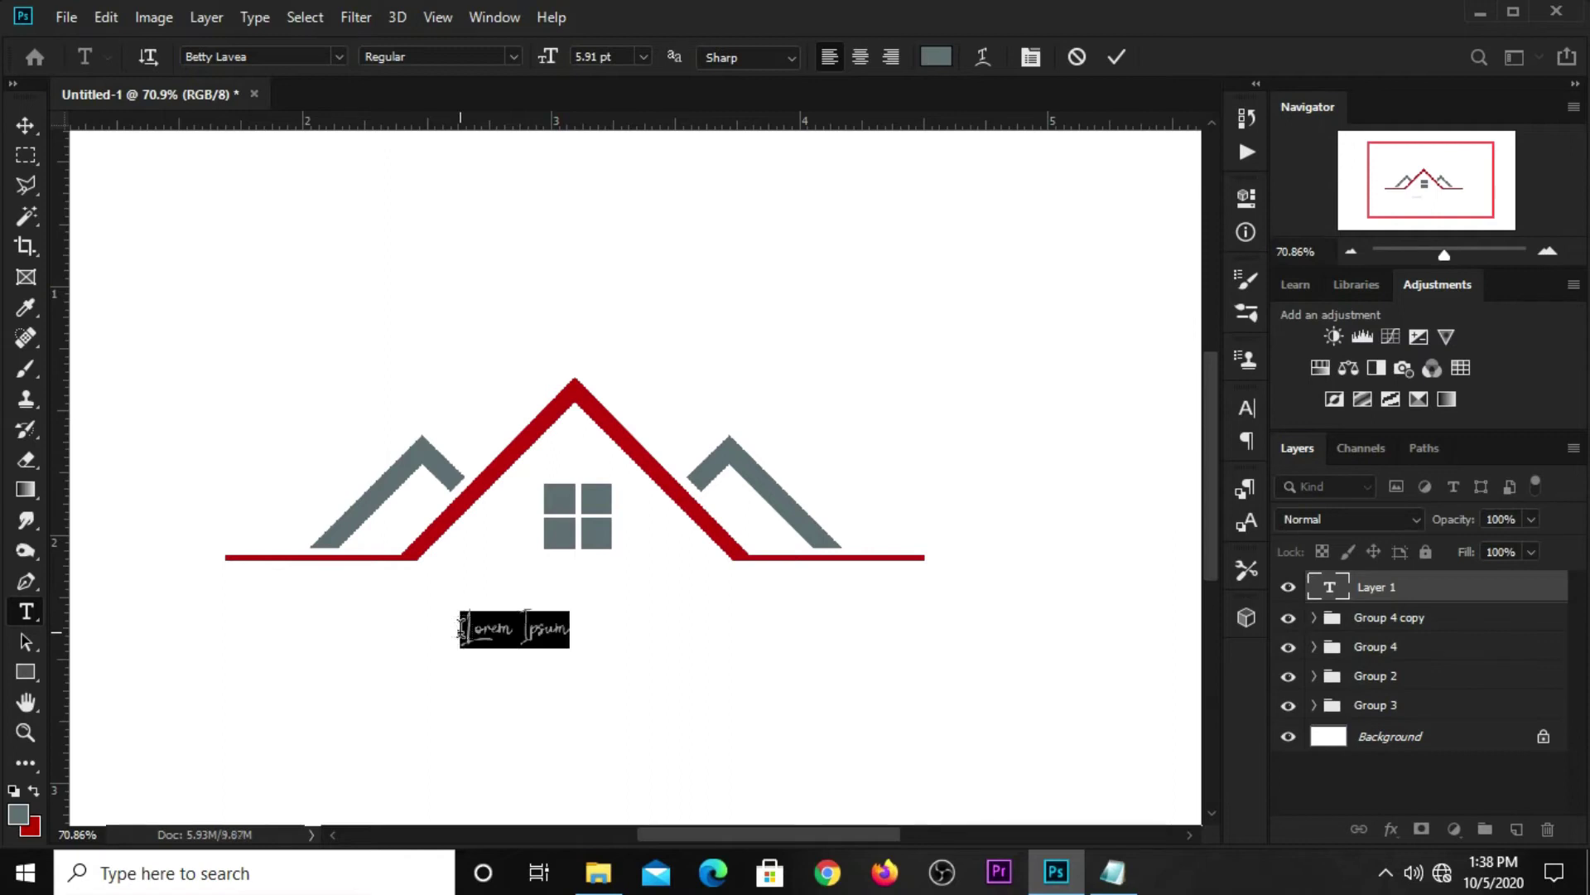
pyautogui.write('Company Name')
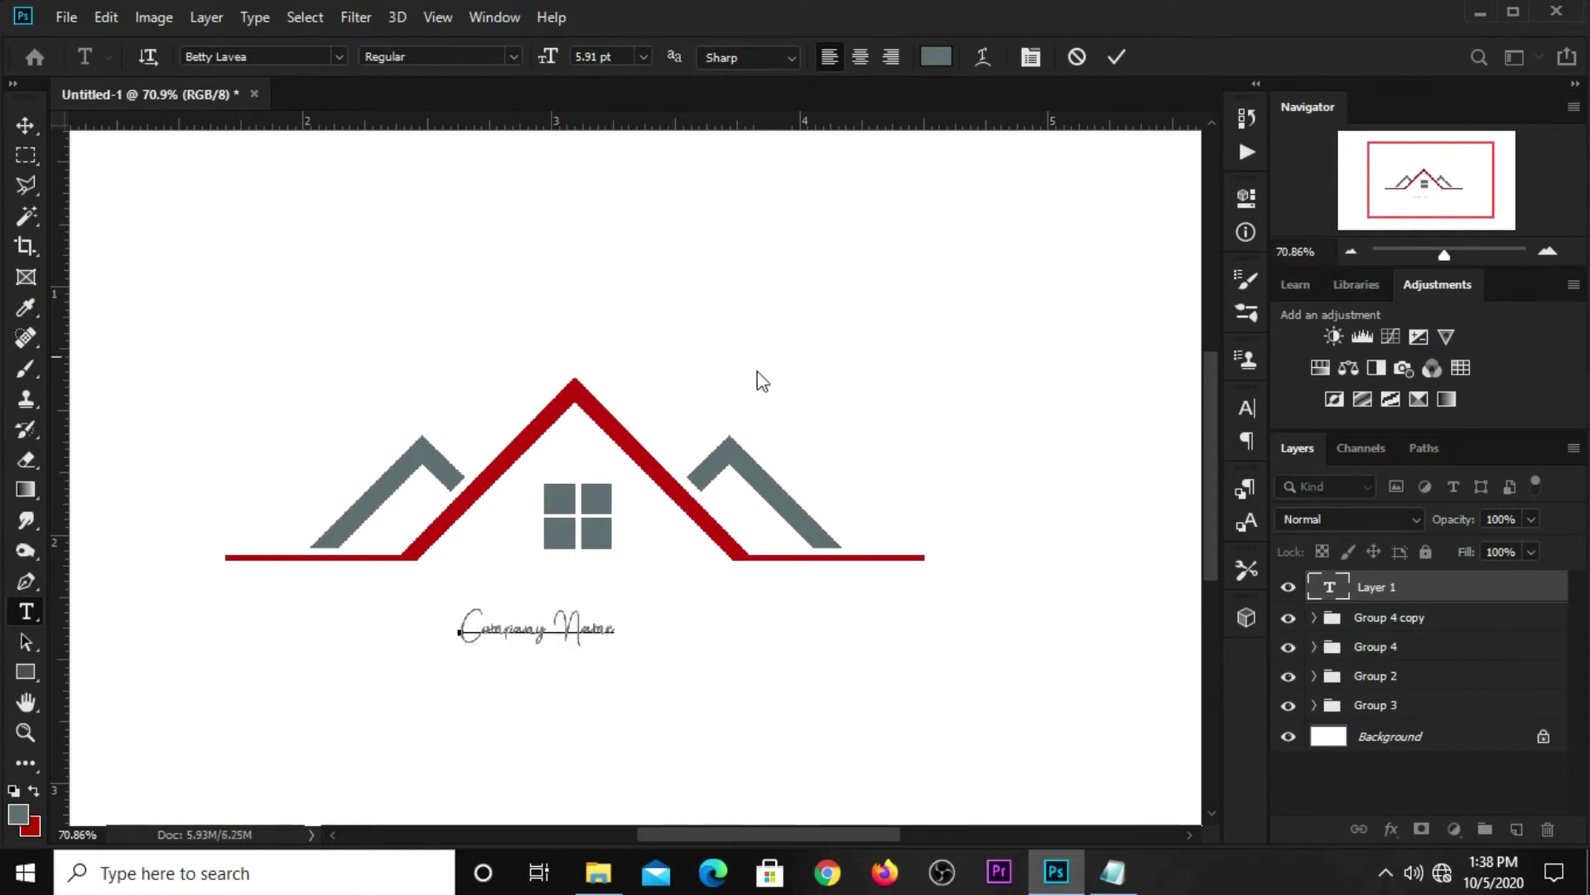
pyautogui.click(1060, 364)
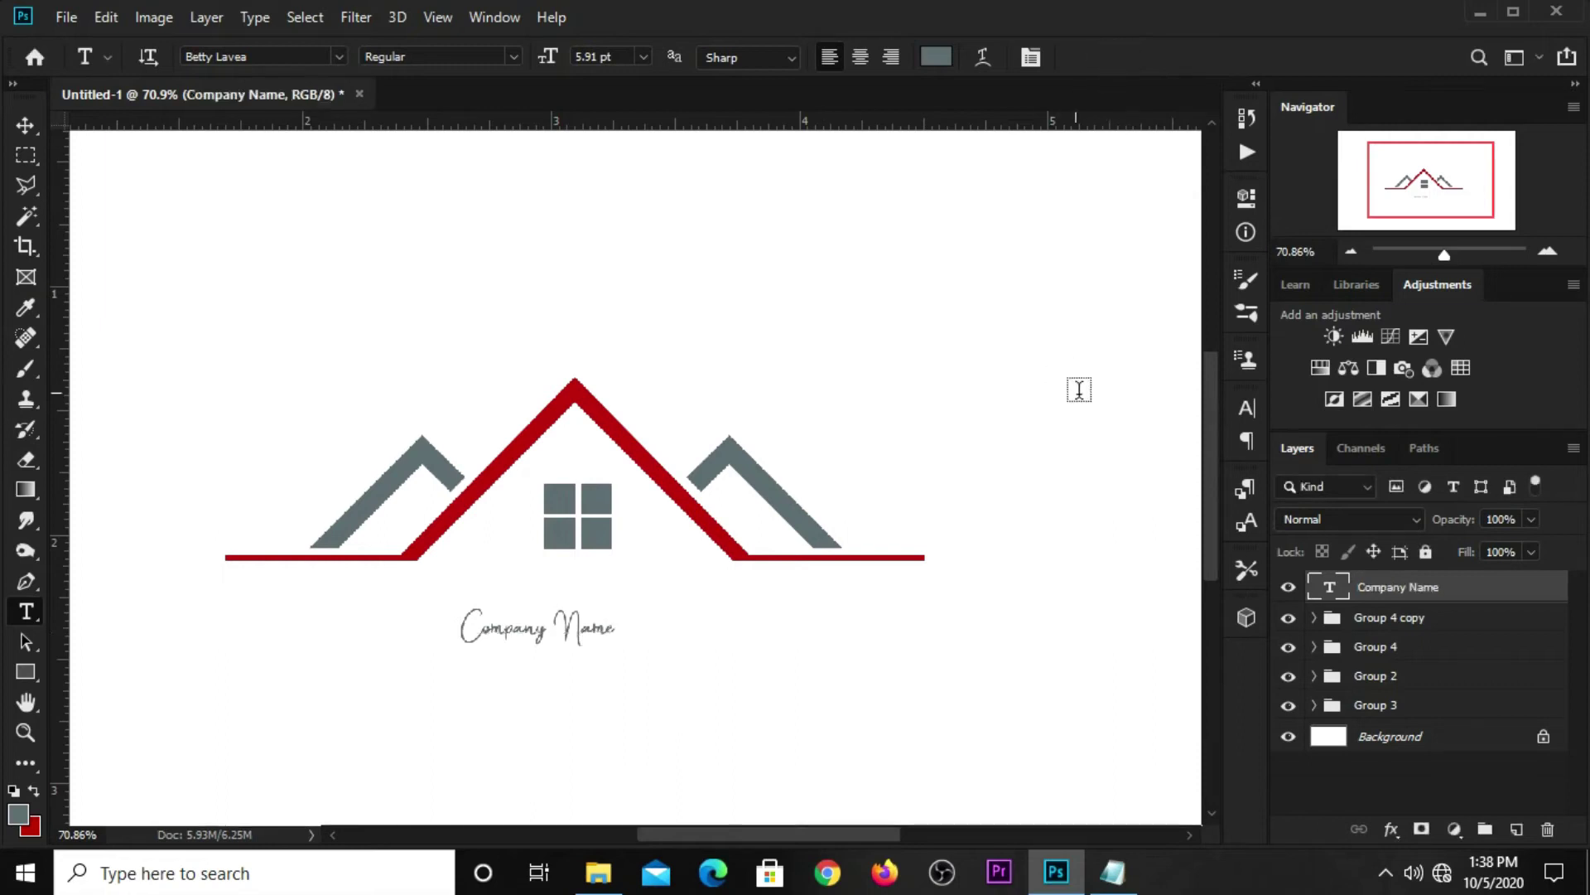
# Step: Set the Company Name text to Raleway Bold
pyautogui.click(1245, 407)
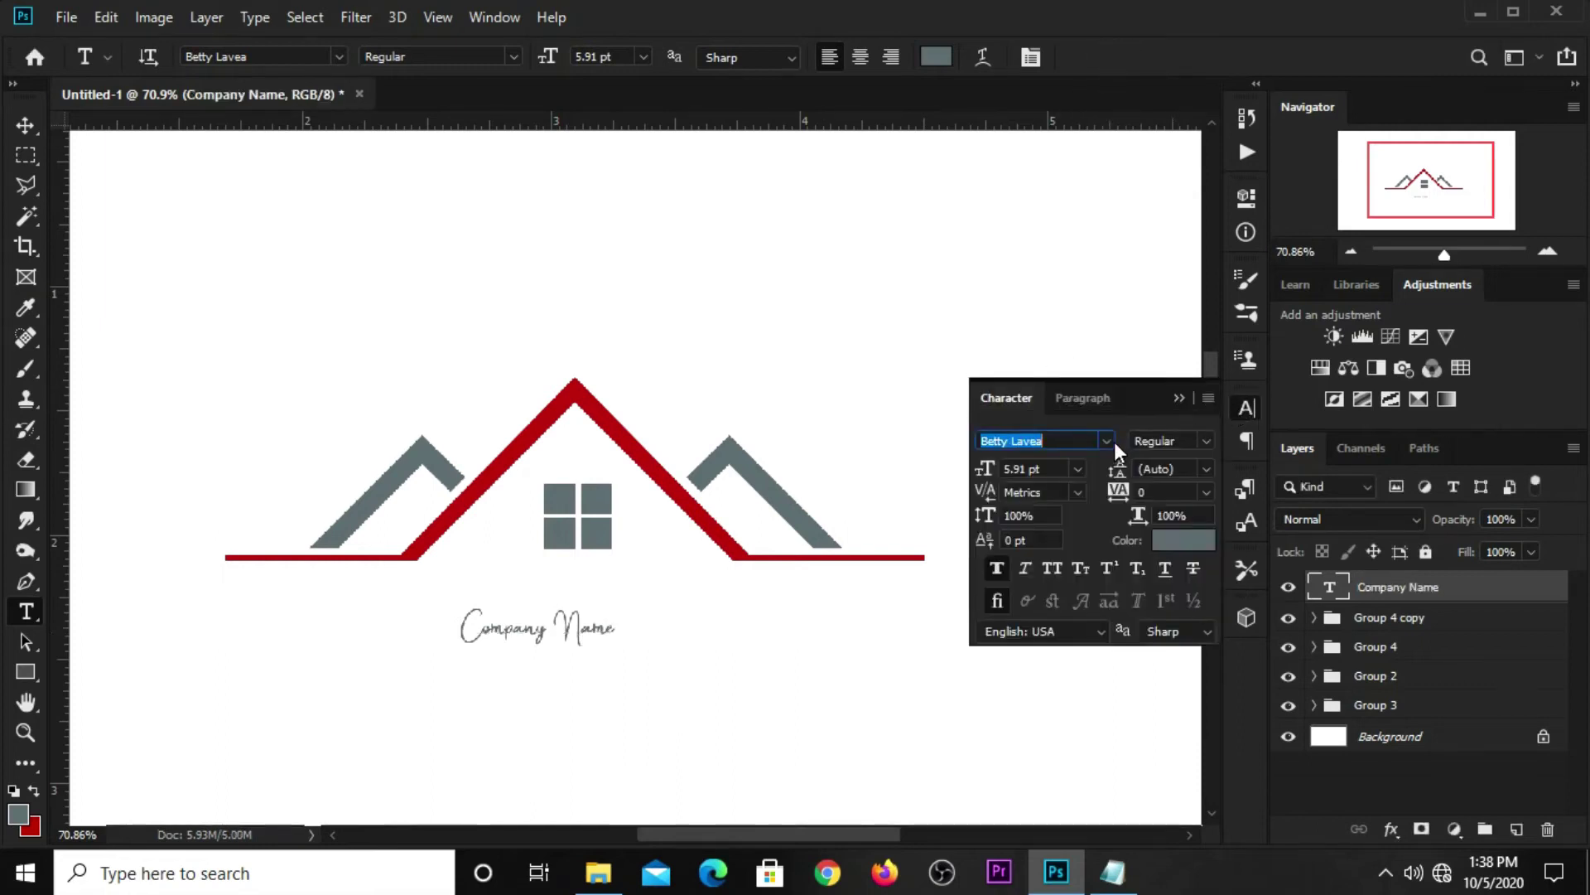
pyautogui.click(1115, 440)
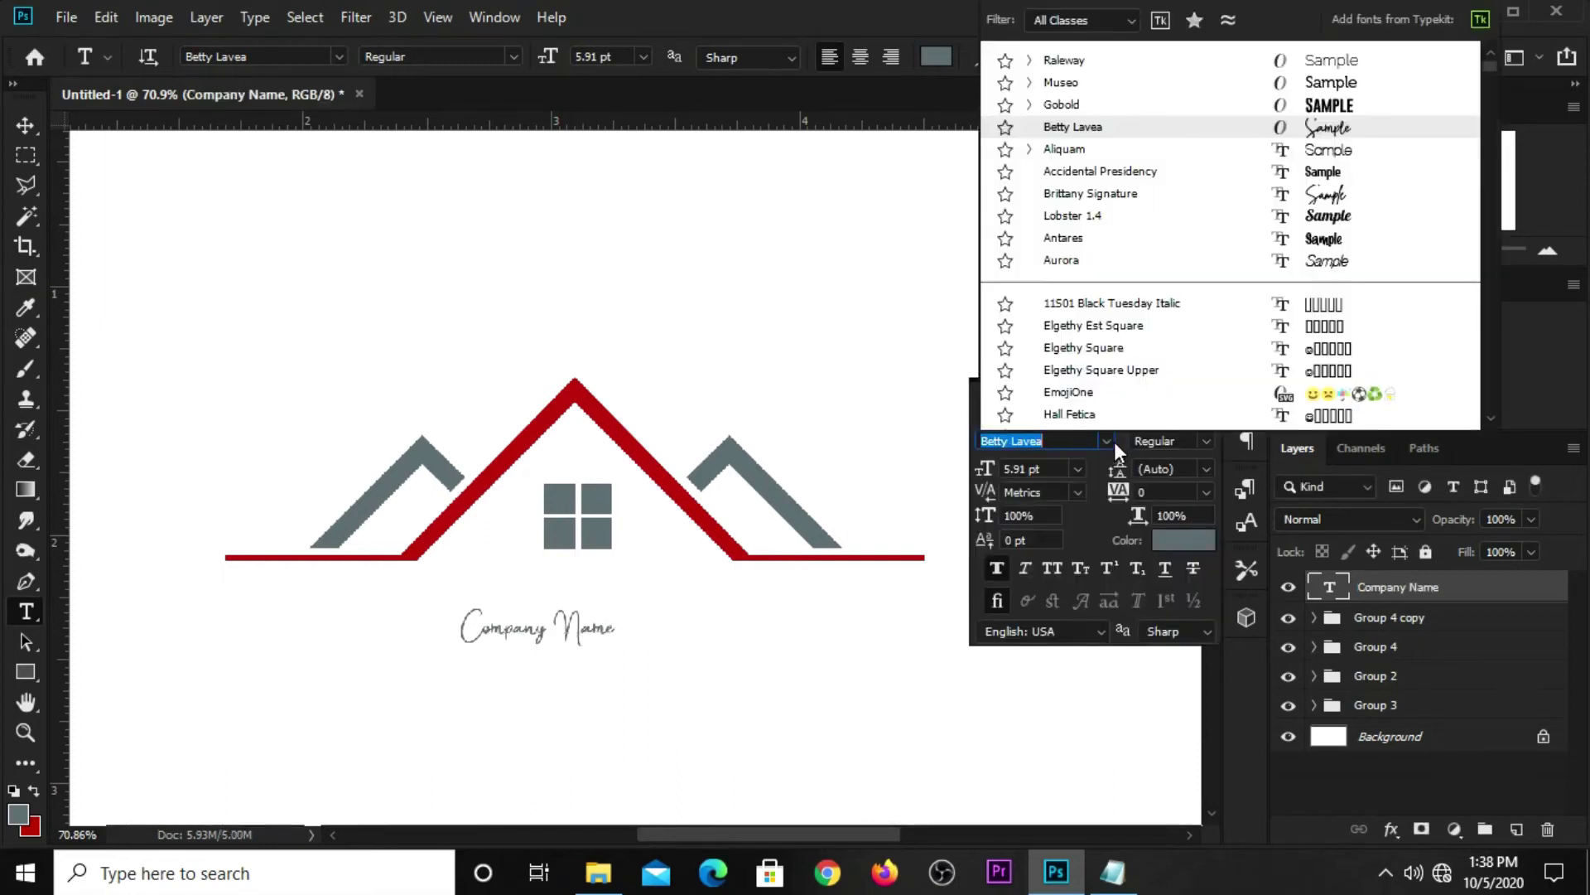
pyautogui.click(1076, 66)
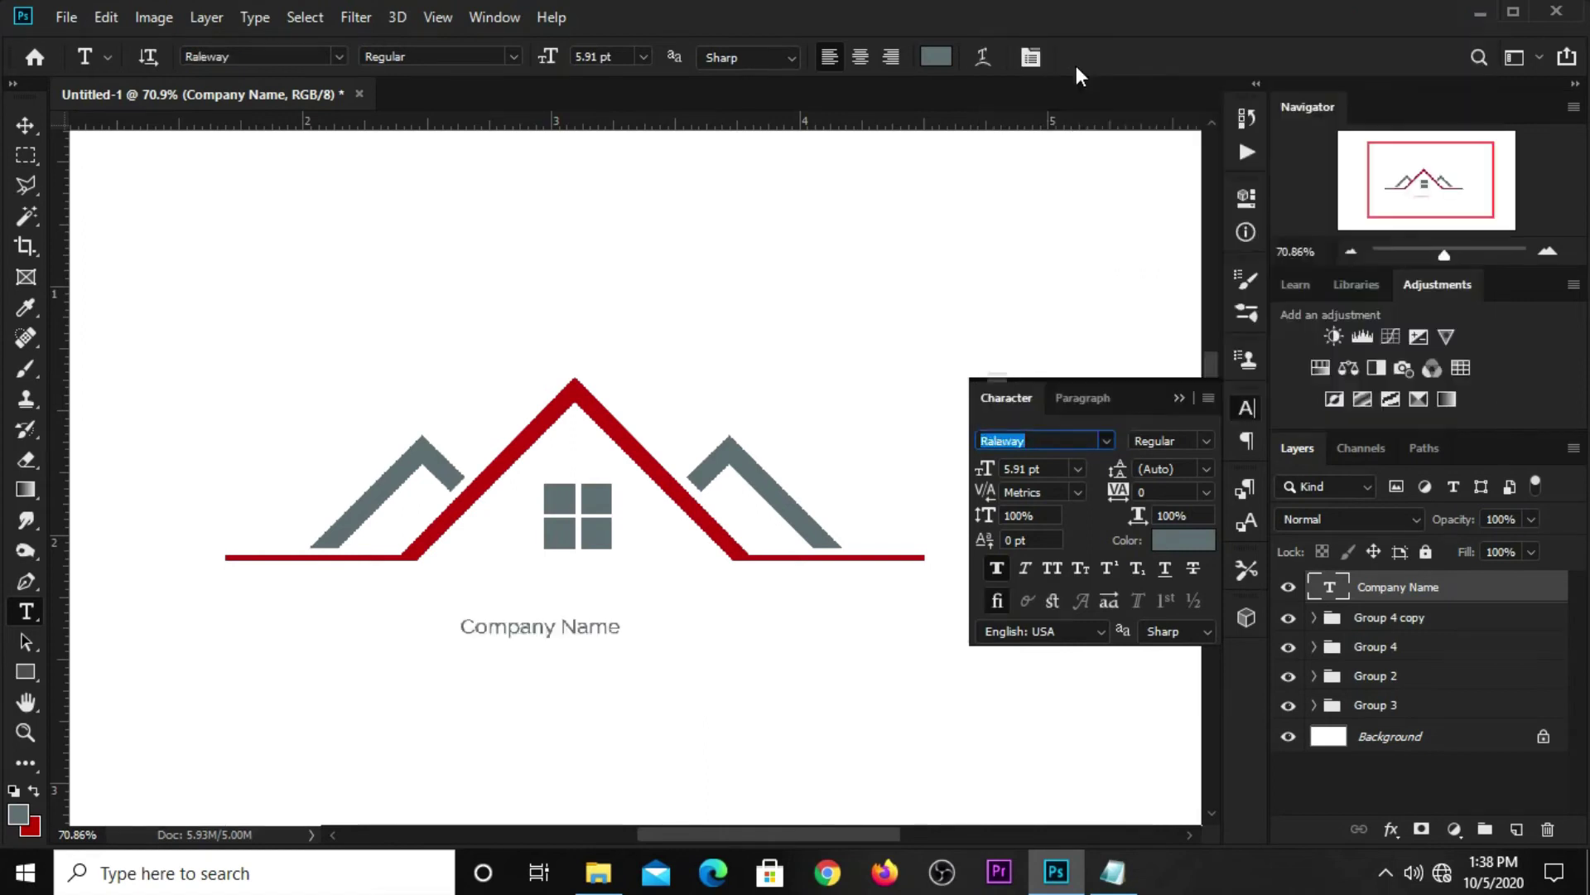
pyautogui.click(1193, 441)
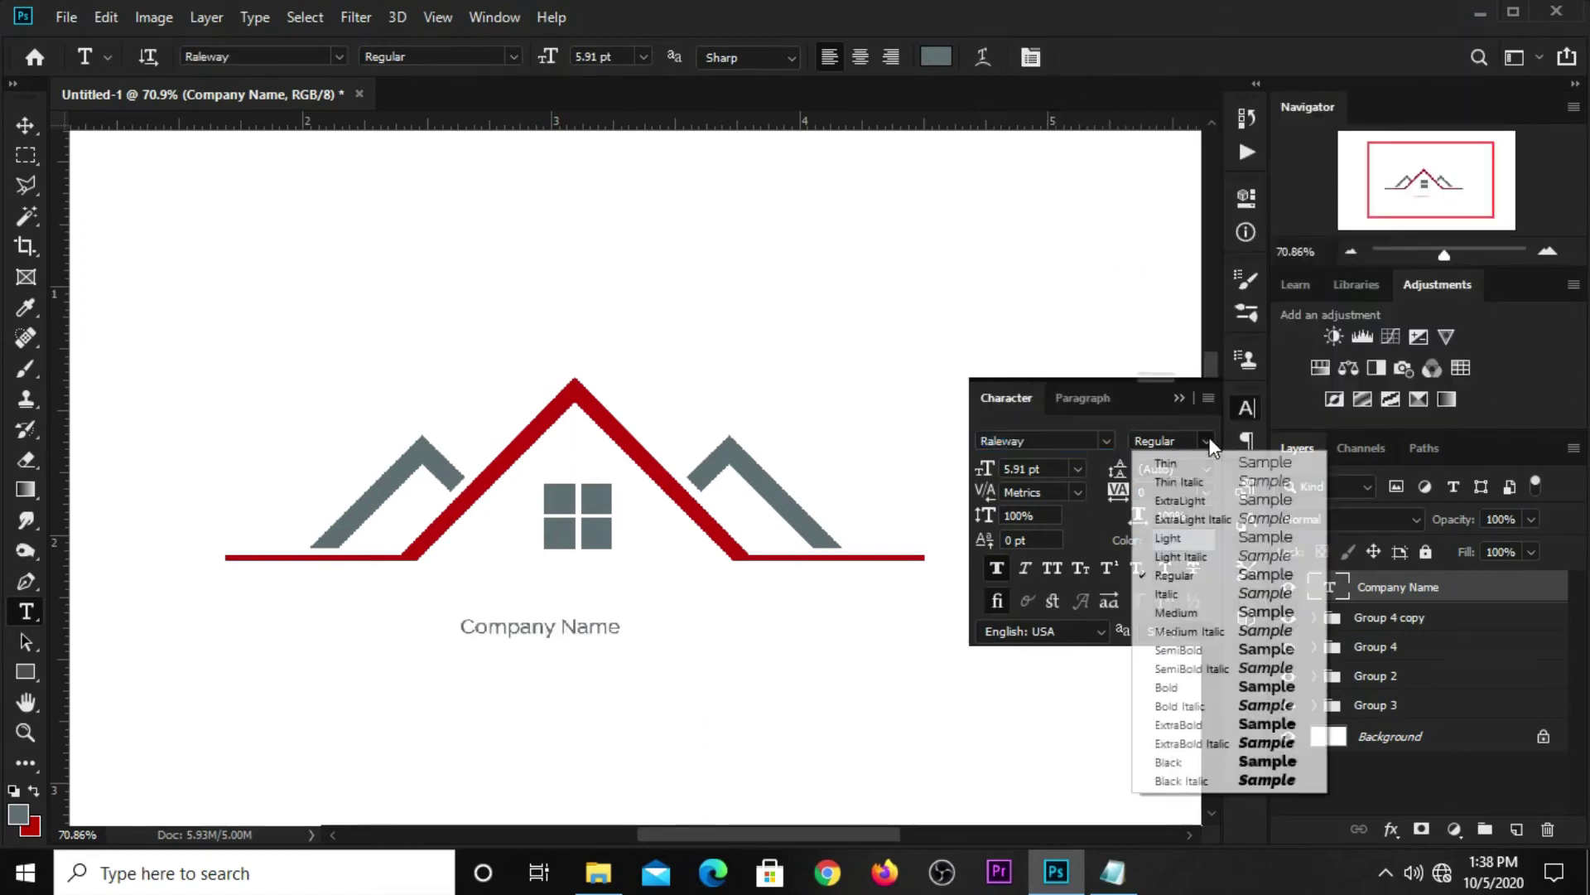
pyautogui.click(1197, 692)
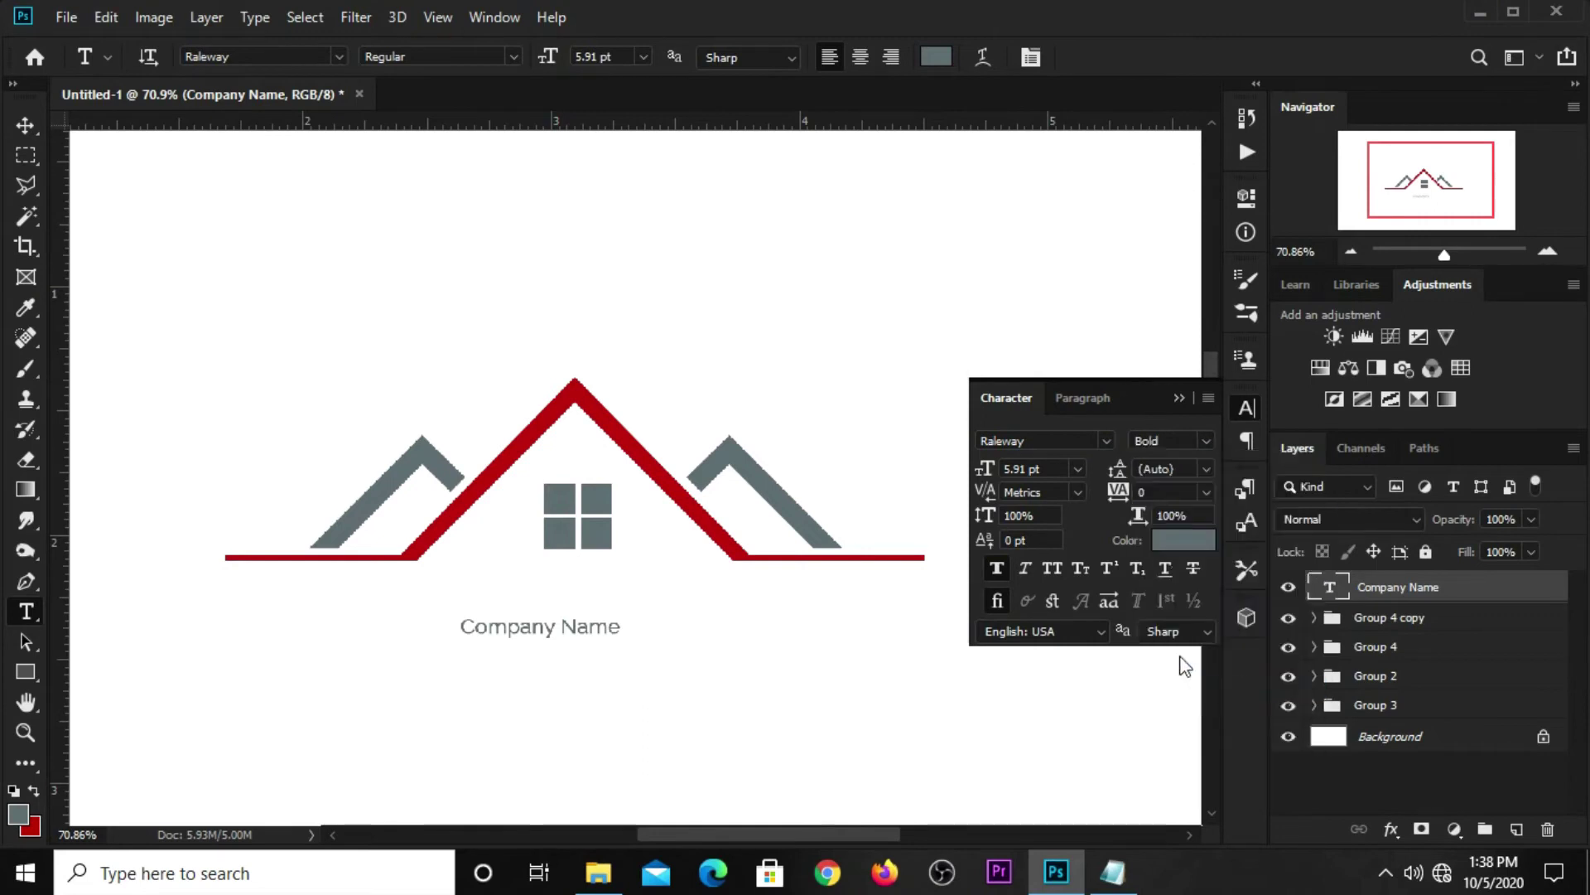
pyautogui.click(1180, 398)
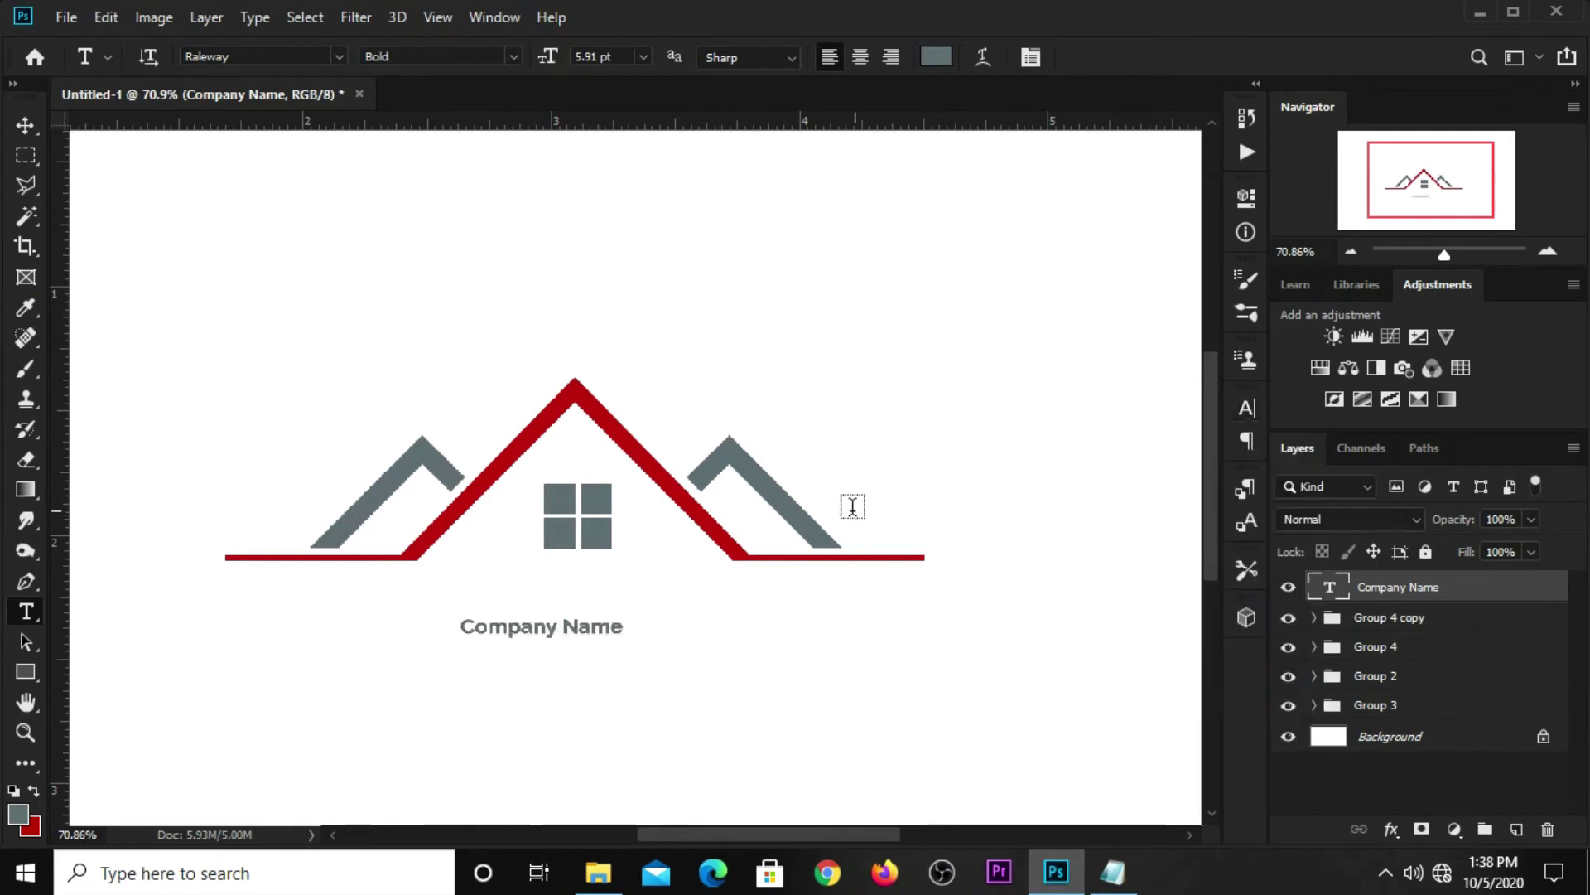
# Step: Enlarge the text to about 281% and centre it just under the roof line
pyautogui.press('v')
pyautogui.moveTo(626, 638); pyautogui.dragTo(835, 665)
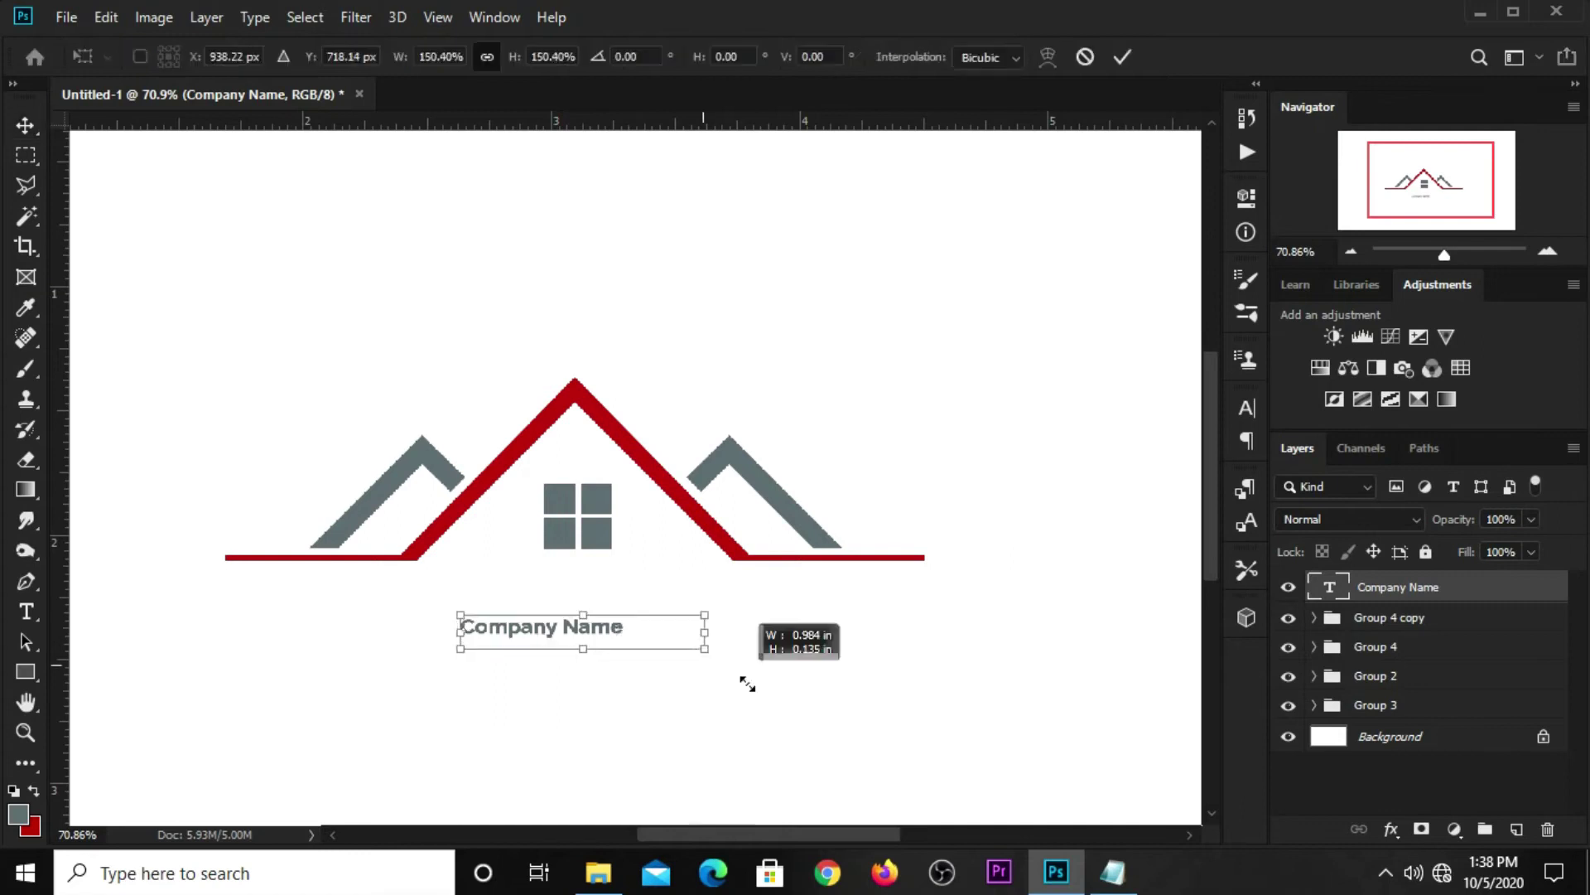
pyautogui.moveTo(746, 642); pyautogui.dragTo(654, 609)
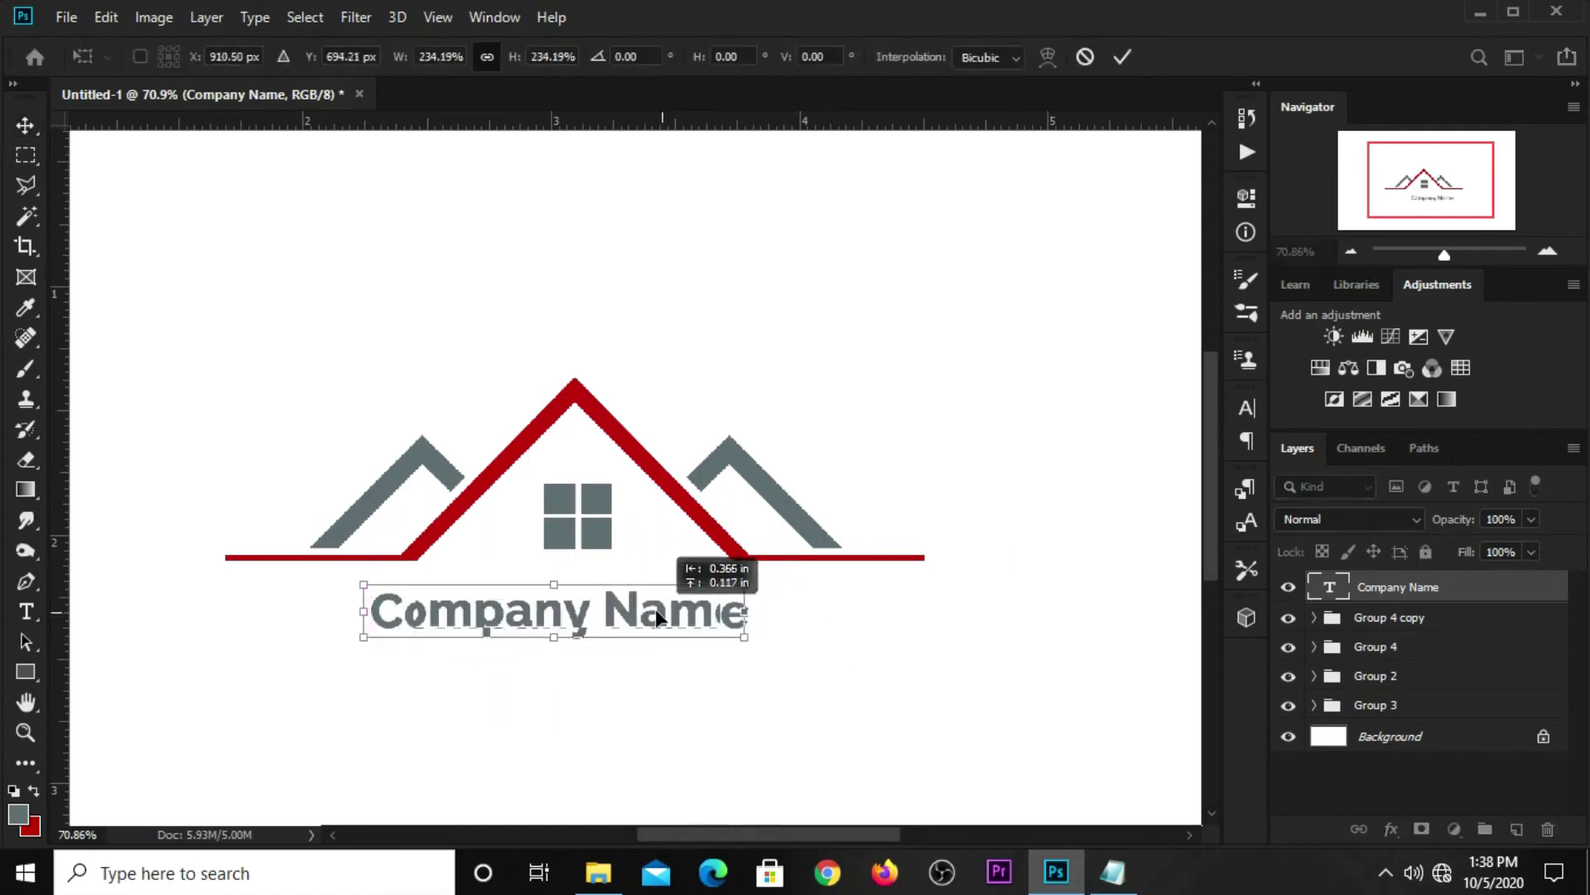
pyautogui.moveTo(744, 643)
pyautogui.mouseDown()
pyautogui.moveTo(787, 646)
pyautogui.moveTo(763, 633)
pyautogui.mouseUp()
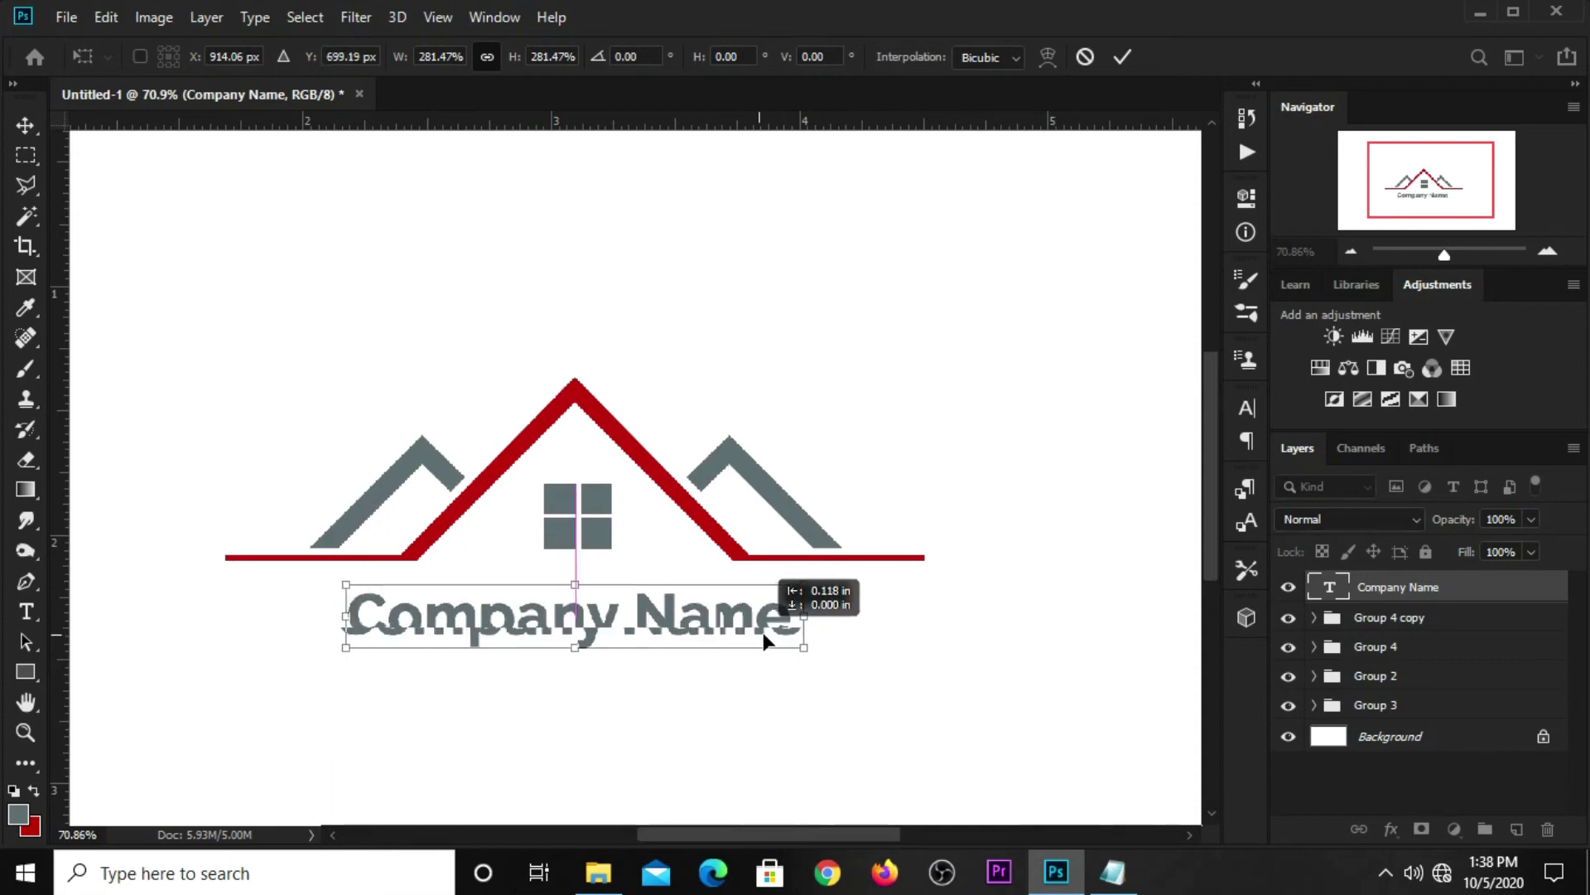
pyautogui.press('Return')
pyautogui.hotkey('shift', 'Up')
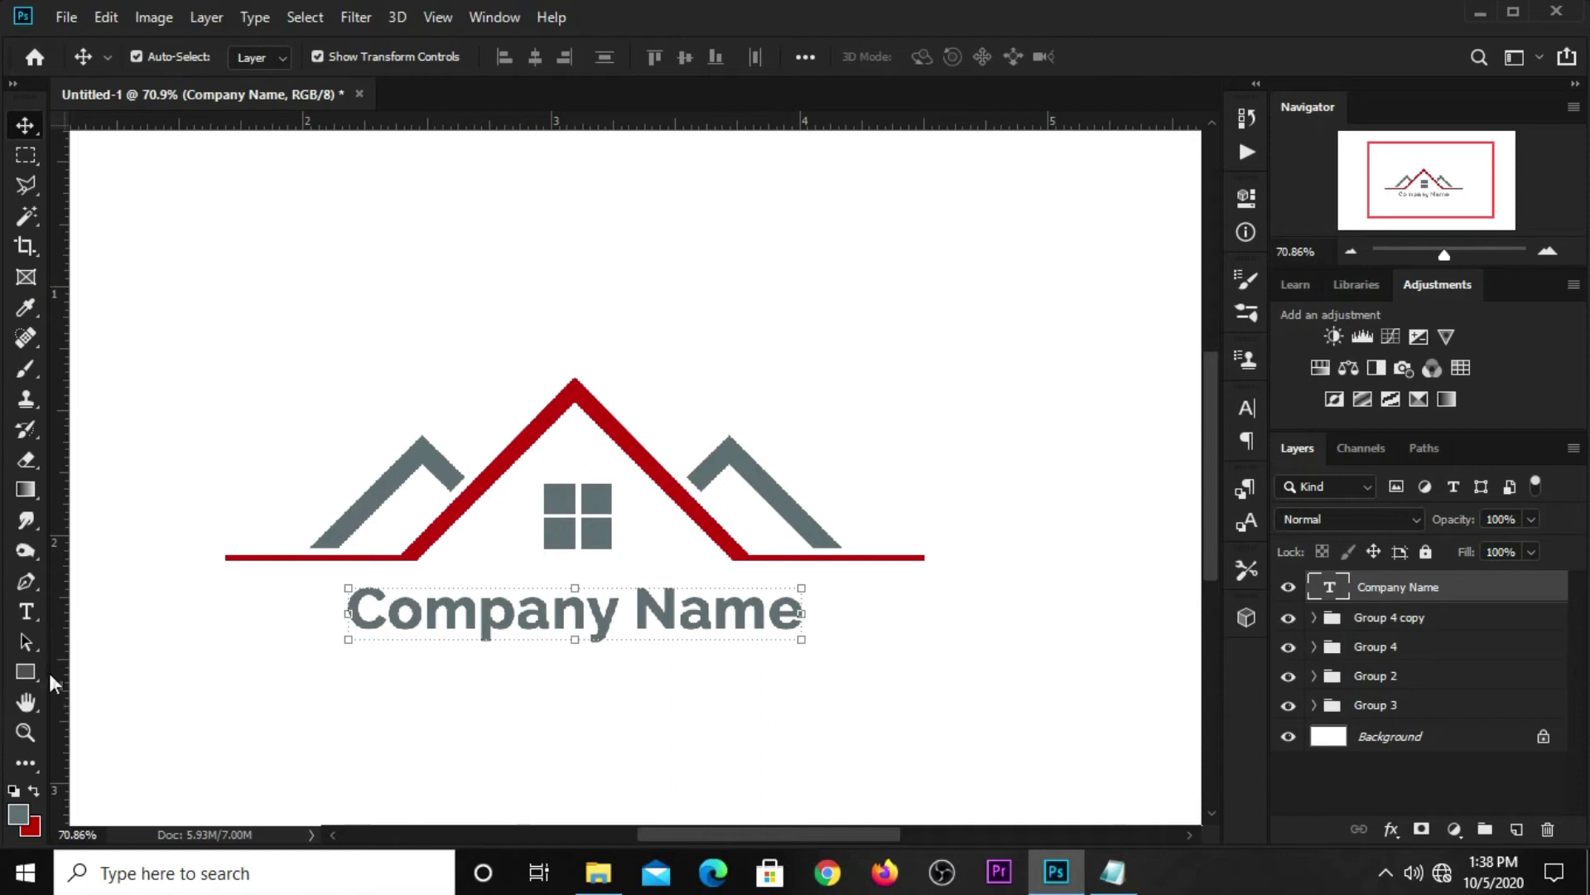
# Step: Draw a thin rectangle below the left end of the roof
pyautogui.click(19, 664)
pyautogui.click(88, 678)
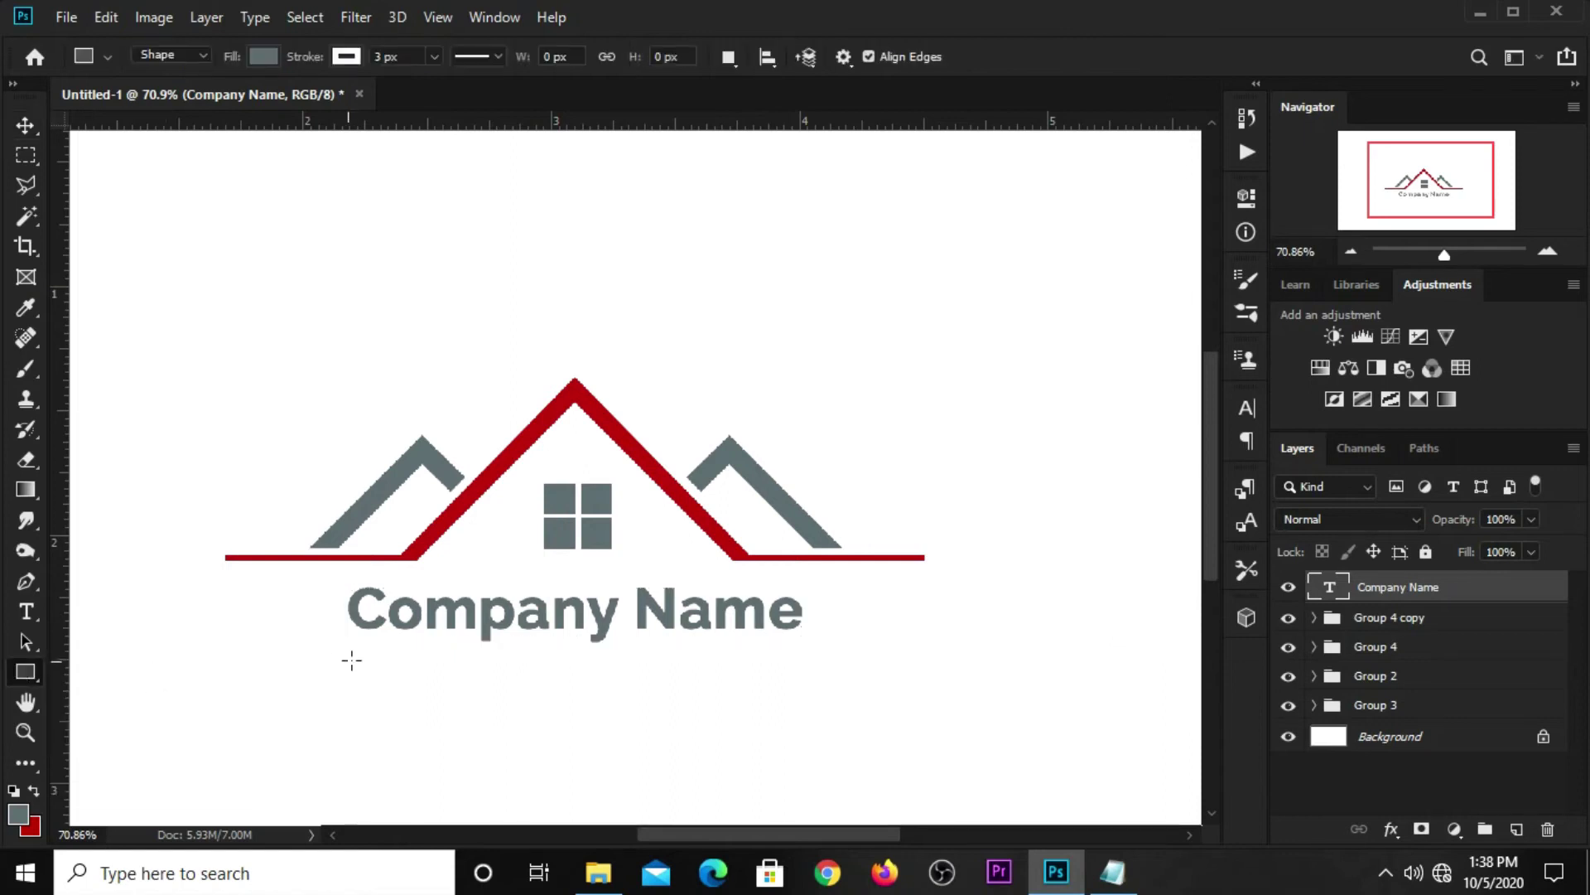
pyautogui.scroll(2, 351, 660)
pyautogui.scroll(2, 334, 663)
pyautogui.moveTo(178, 656); pyautogui.dragTo(333, 653)
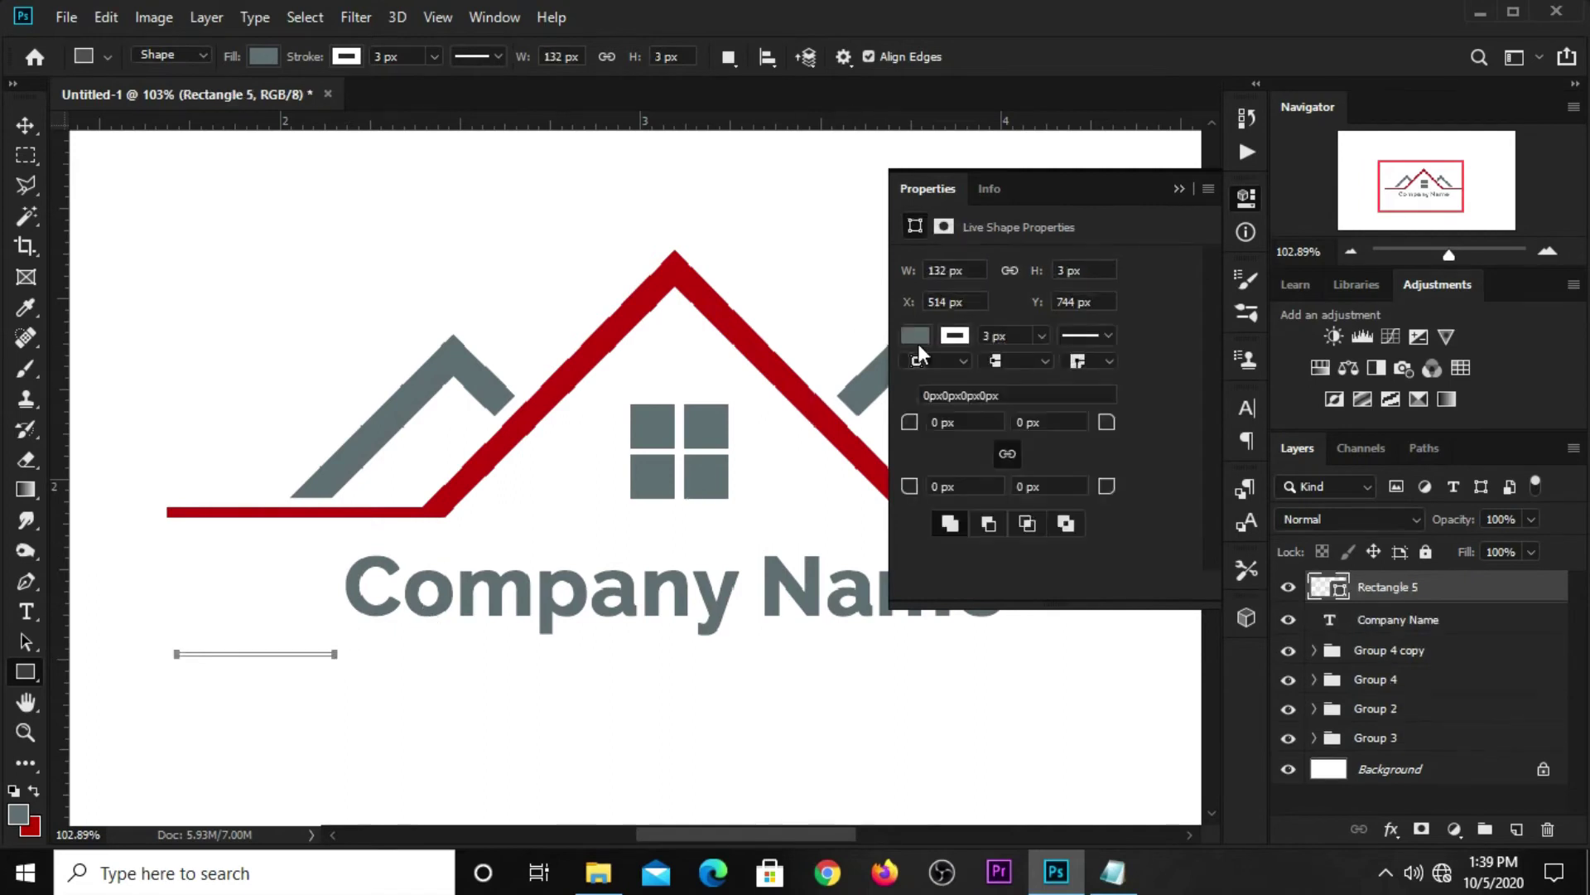
# Step: Fill the thin rectangle with the roof red #b71819
pyautogui.click(916, 338)
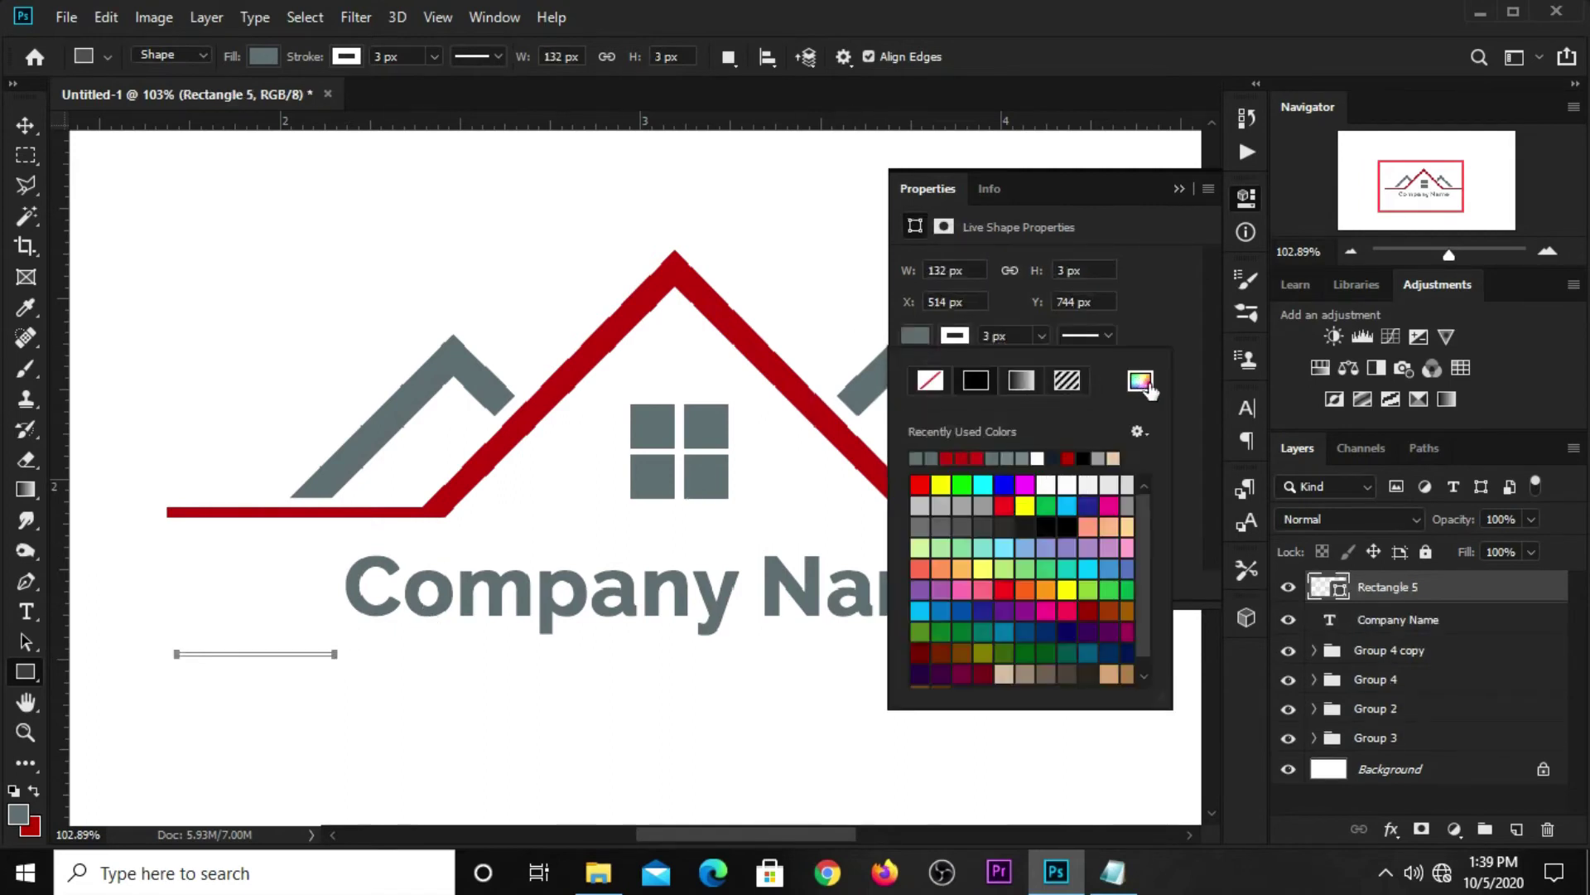
pyautogui.click(1142, 381)
pyautogui.click(617, 324)
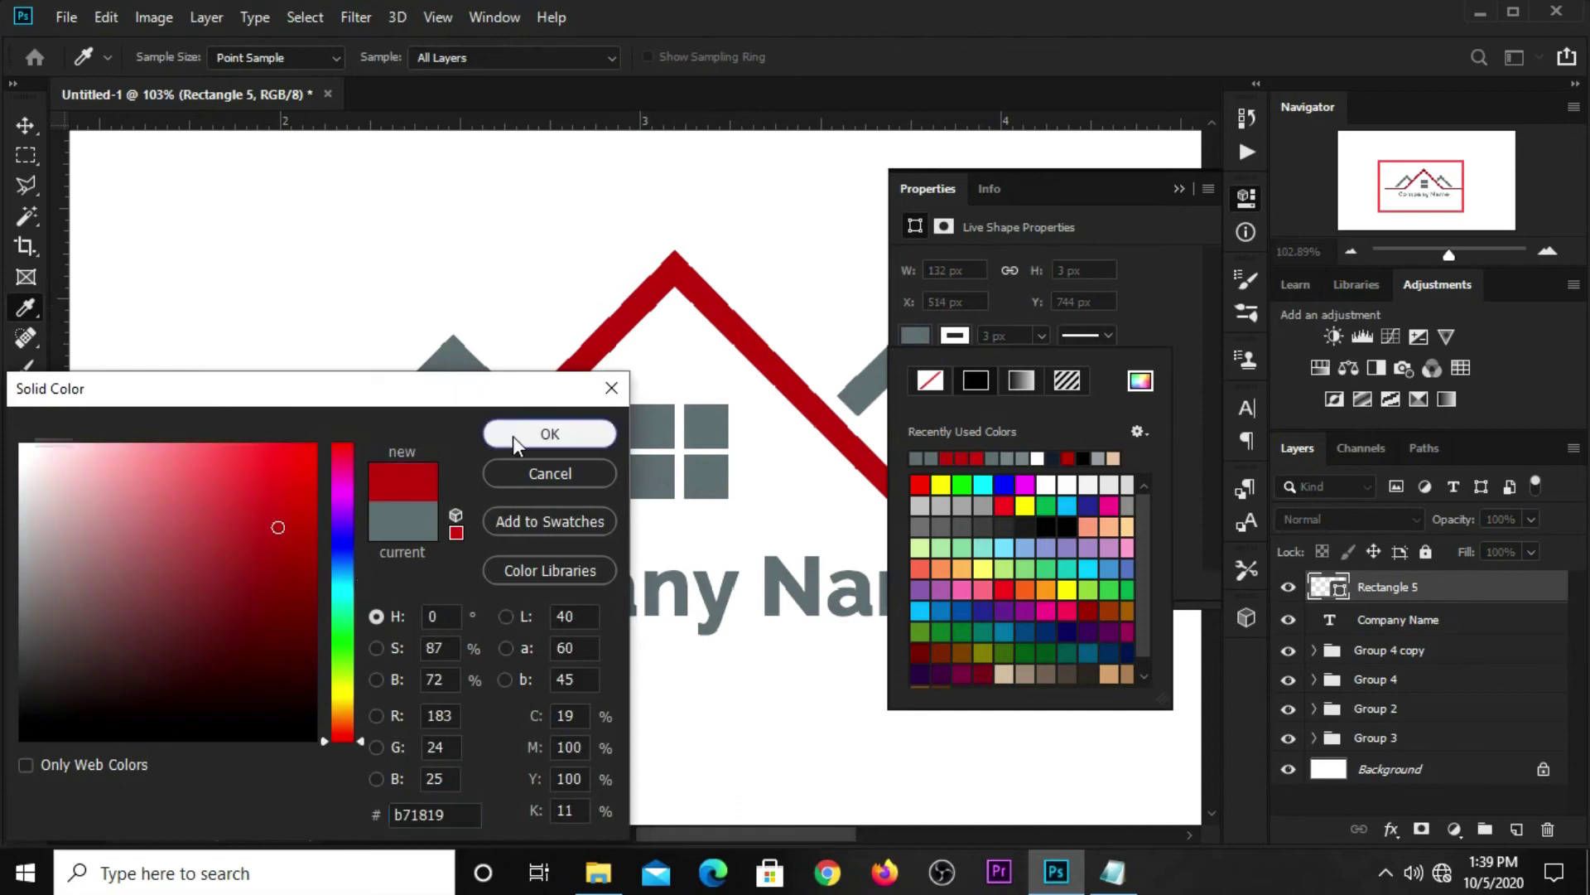
pyautogui.click(513, 434)
pyautogui.click(961, 336)
pyautogui.click(1125, 309)
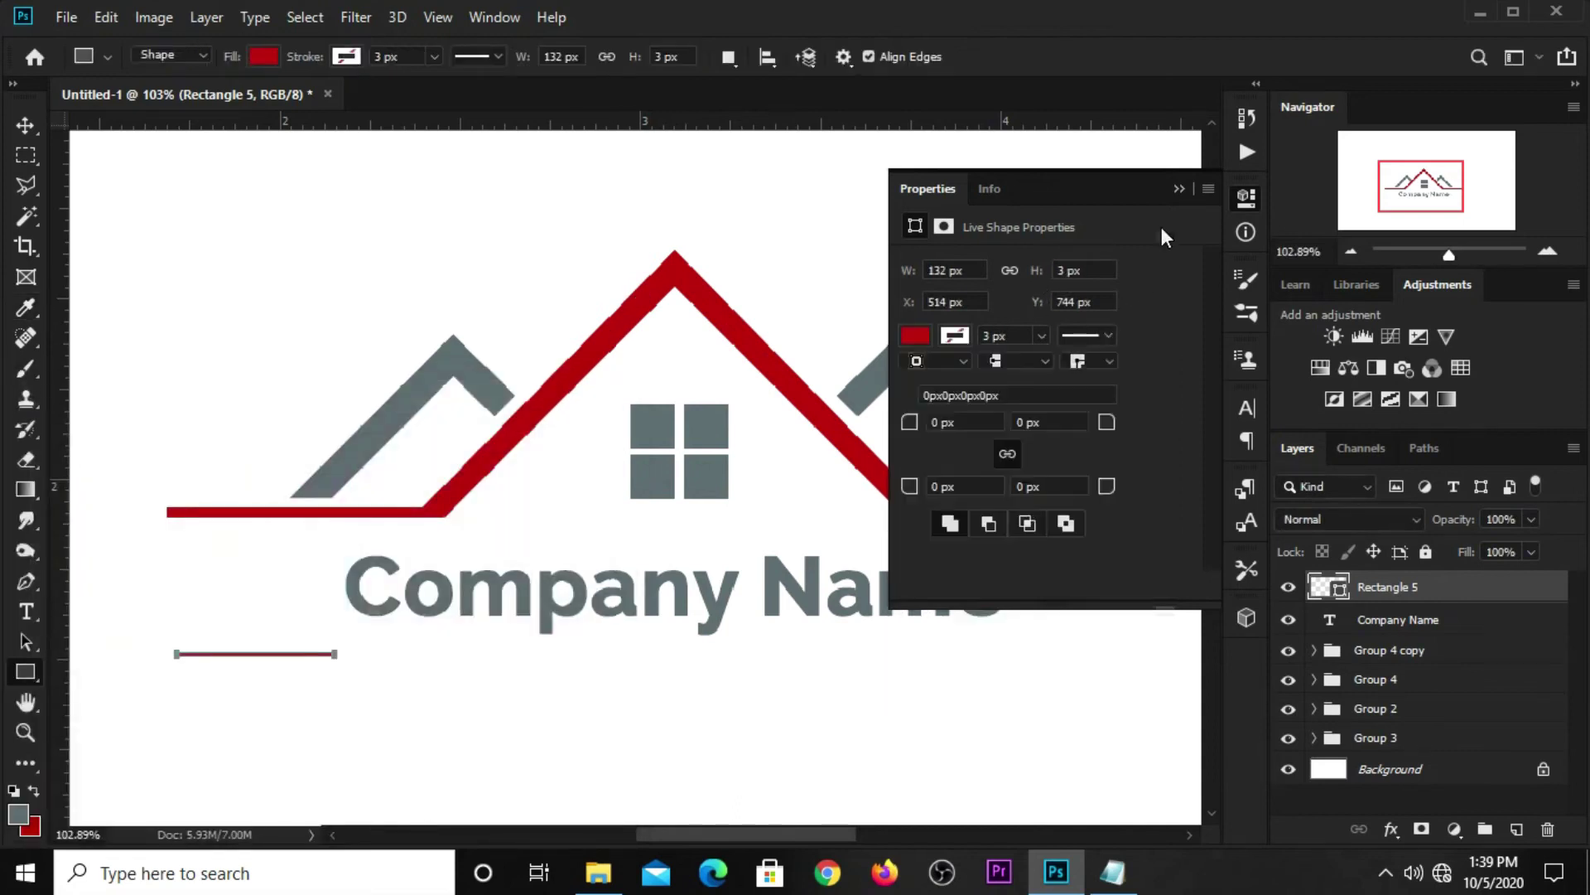
pyautogui.click(1179, 189)
# Step: Nudge the 132 × 3 px red line slightly left beside the Company Name text
pyautogui.press('v')
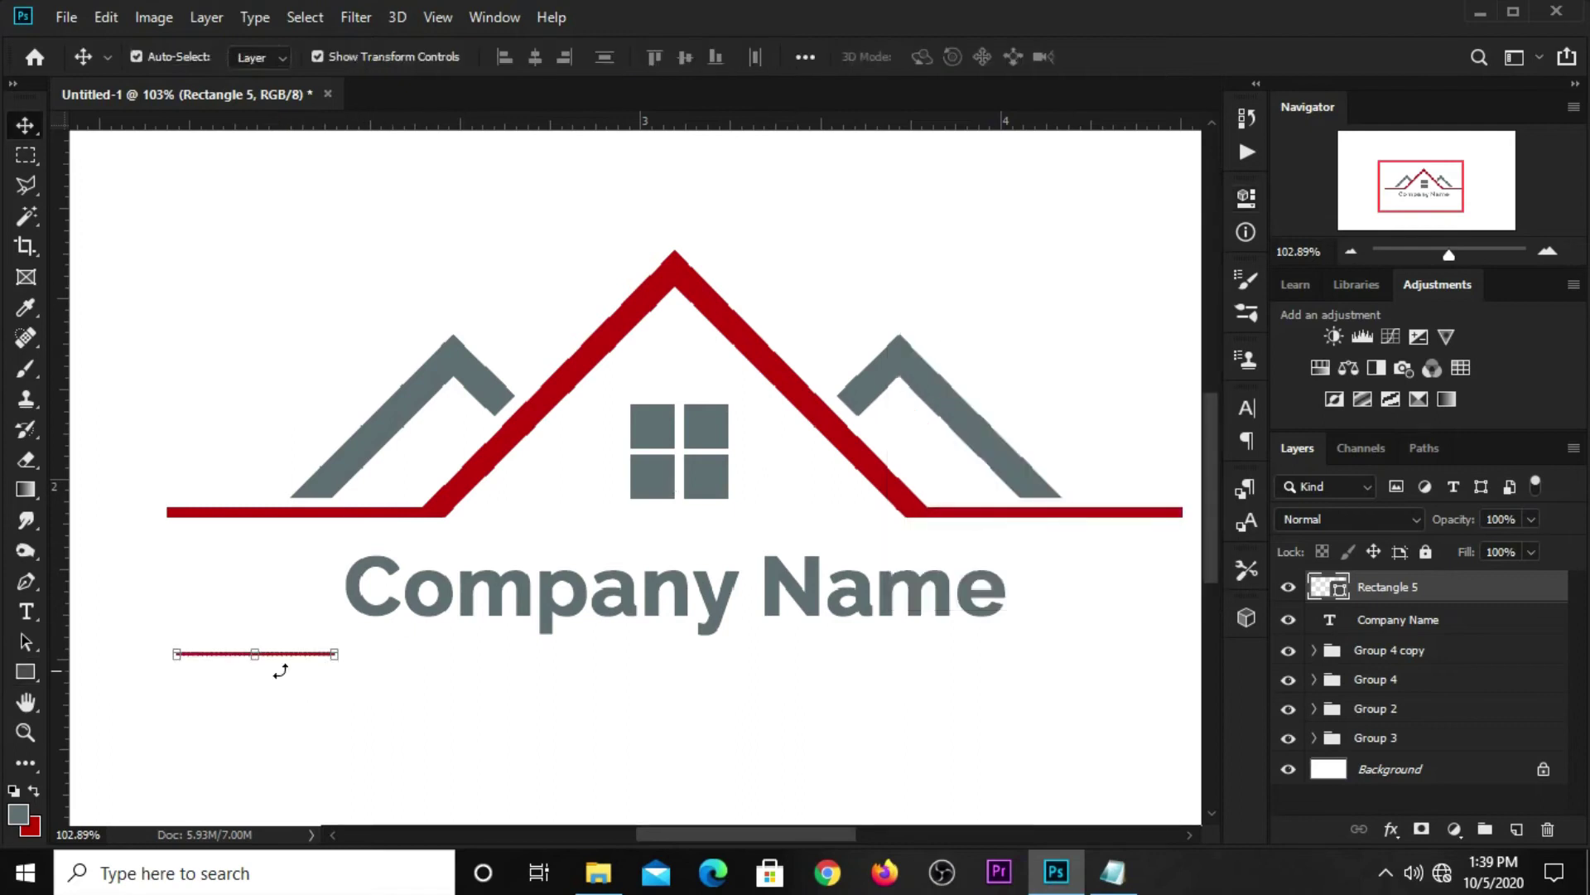
pyautogui.scroll(3, 296, 656)
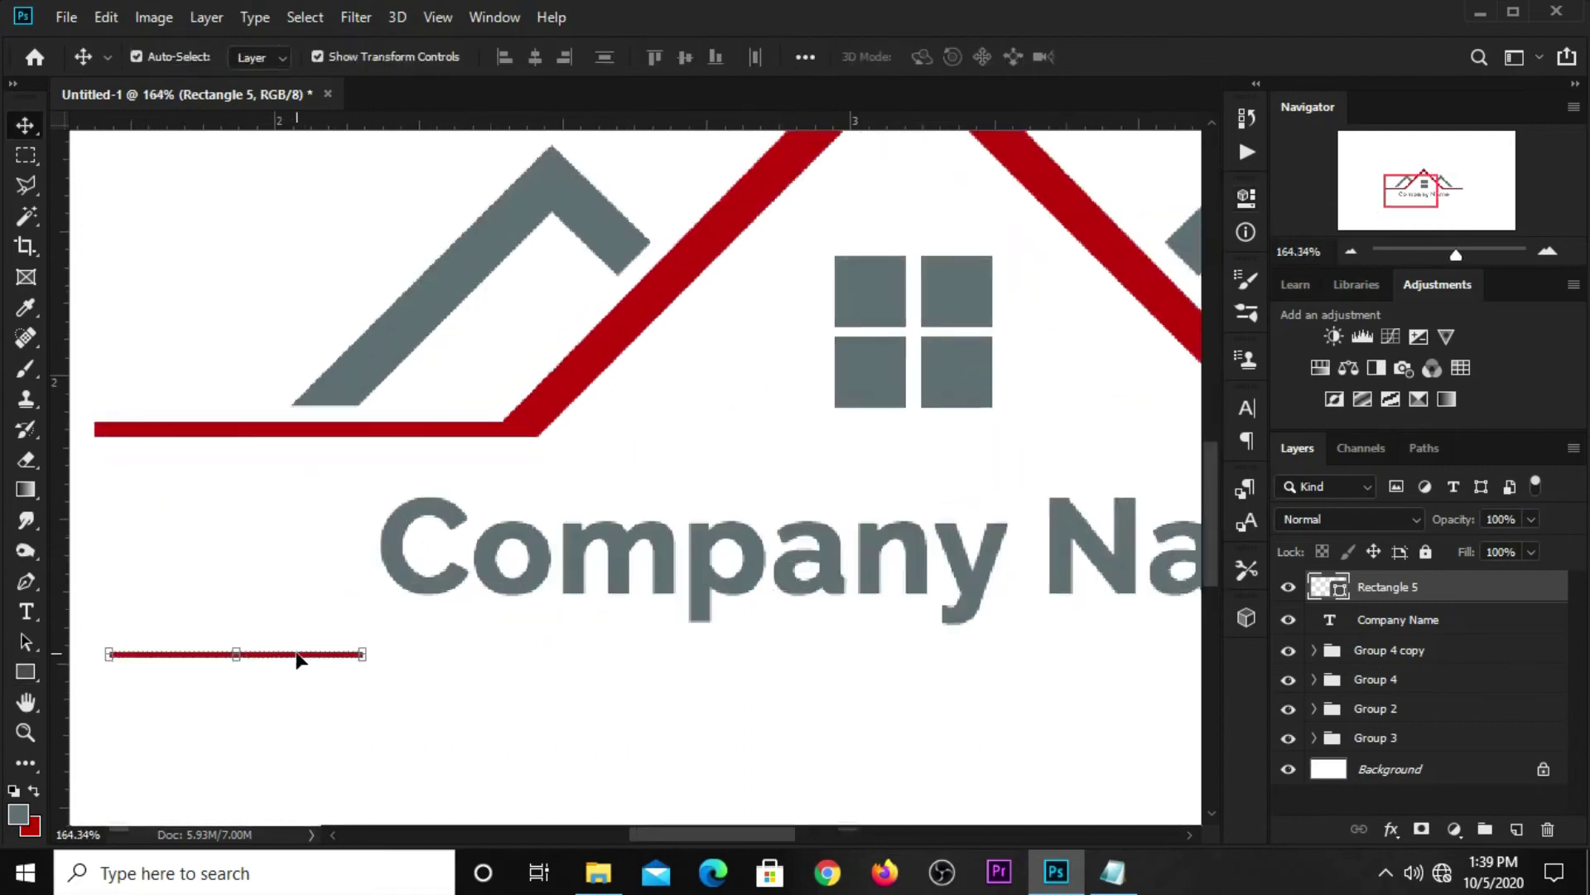
pyautogui.moveTo(299, 660); pyautogui.dragTo(287, 658)
pyautogui.scroll(-1, 376, 595)
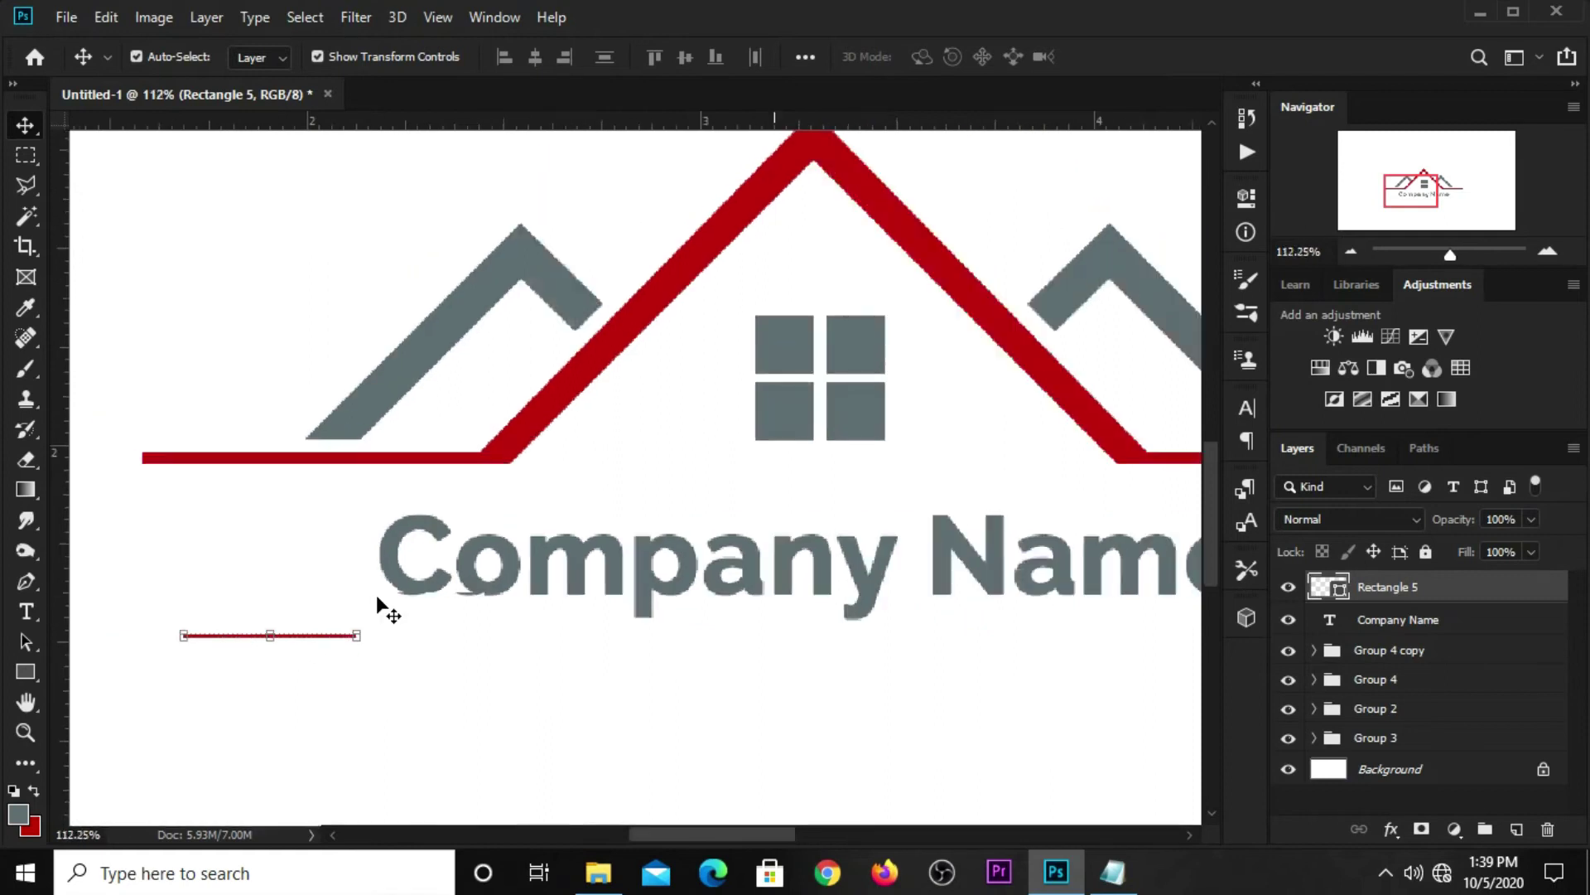
pyautogui.scroll(-1, 376, 595)
# Step: Duplicate Company Name directly below itself and change the copy to read 'Your Slogan Here'
pyautogui.click(652, 577)
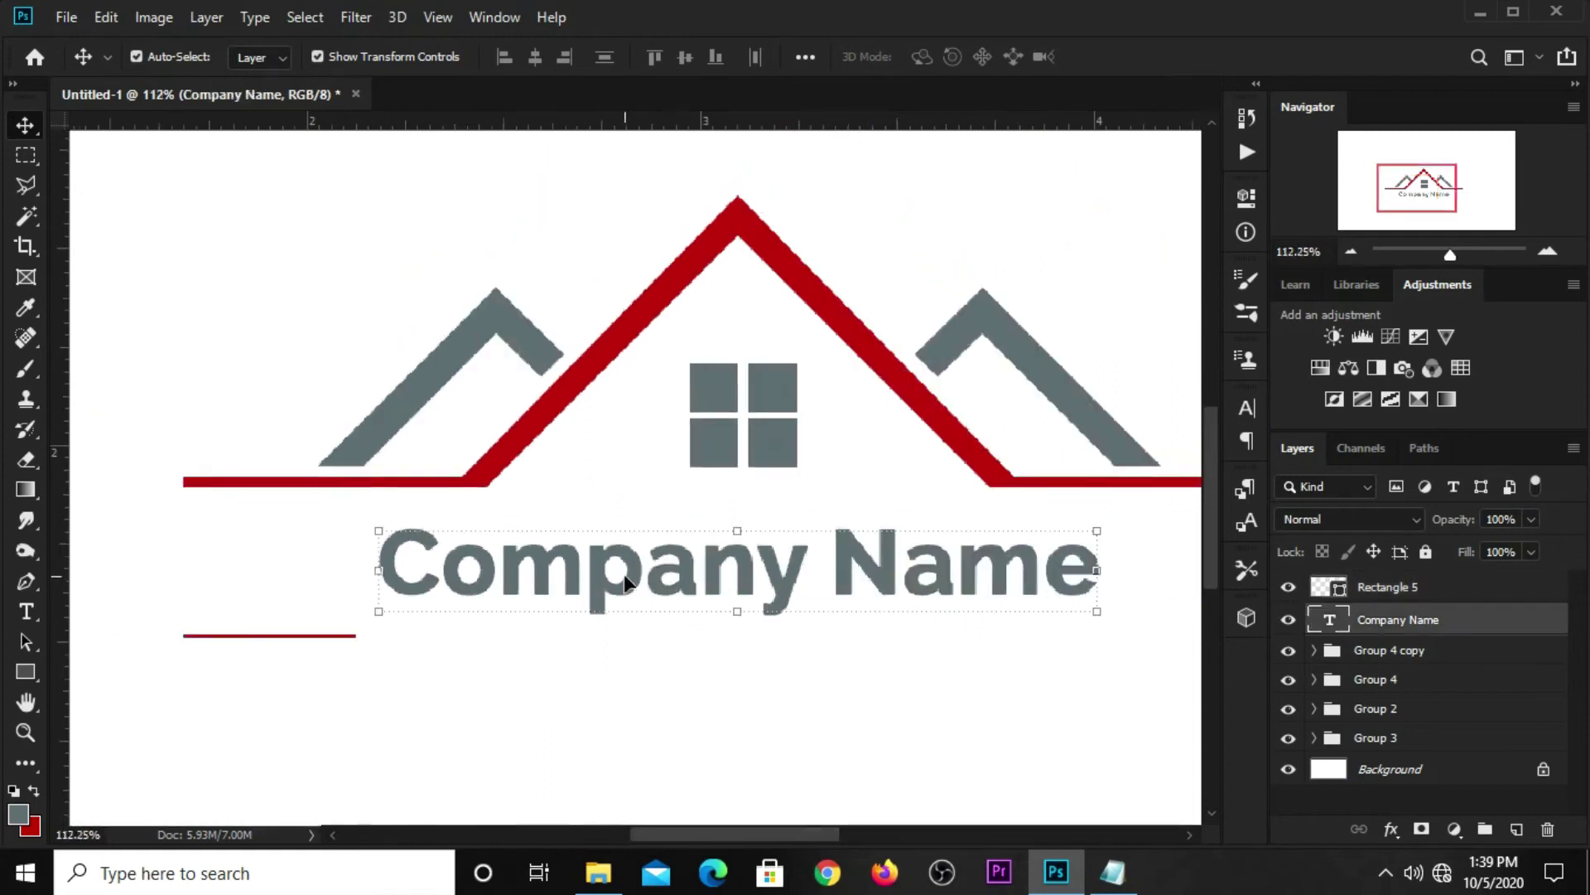
pyautogui.moveTo(620, 572); pyautogui.dragTo(617, 696)
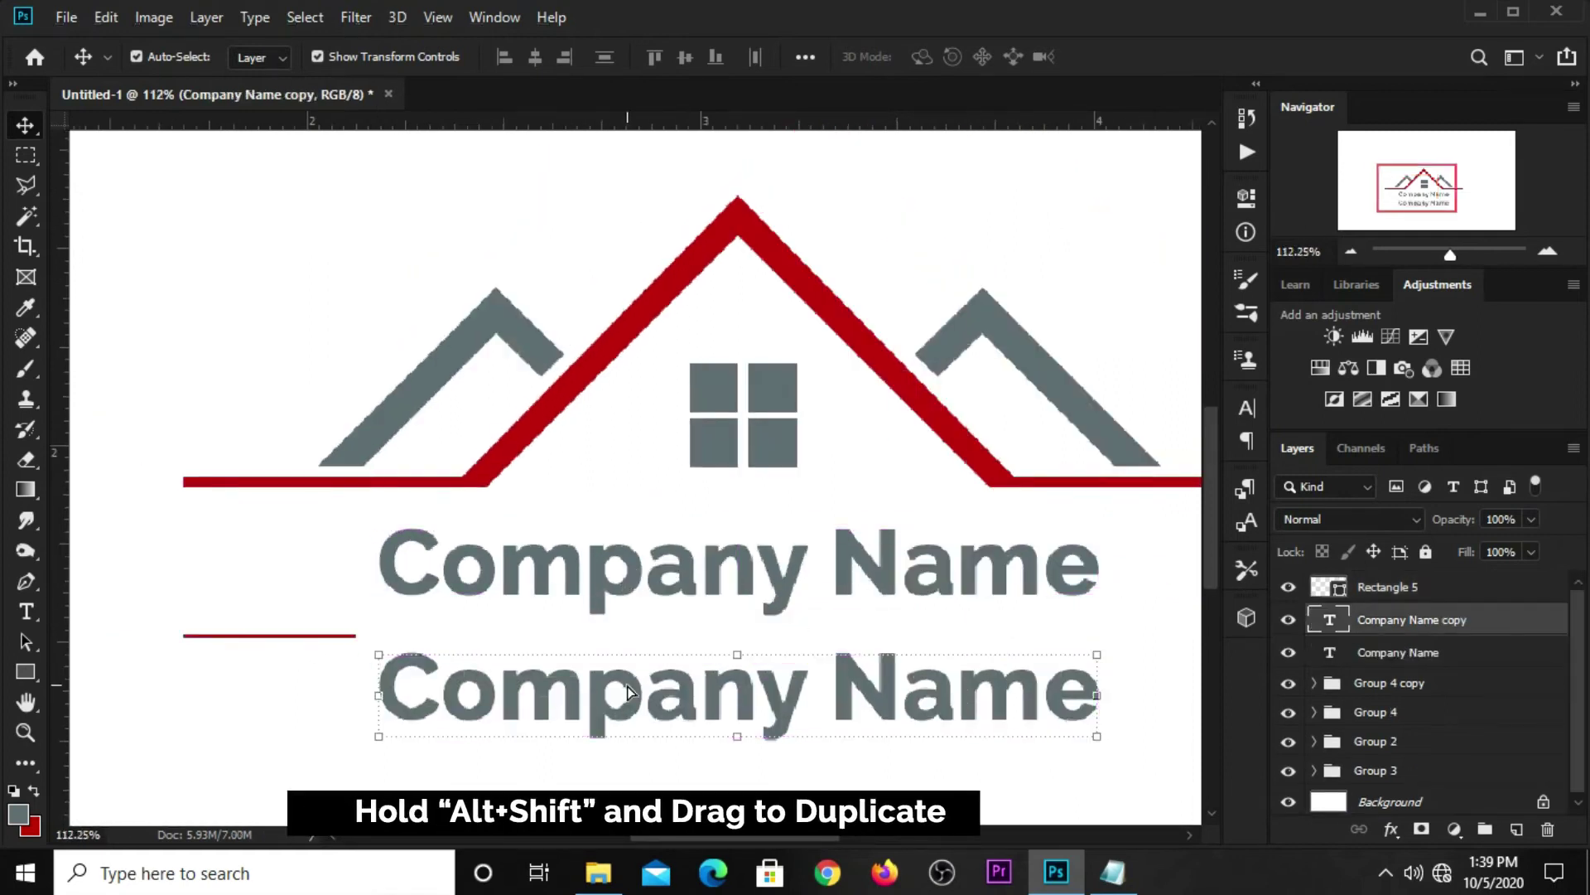
pyautogui.press('t')
pyautogui.click(618, 704)
pyautogui.hotkey('ctrl', 'a')
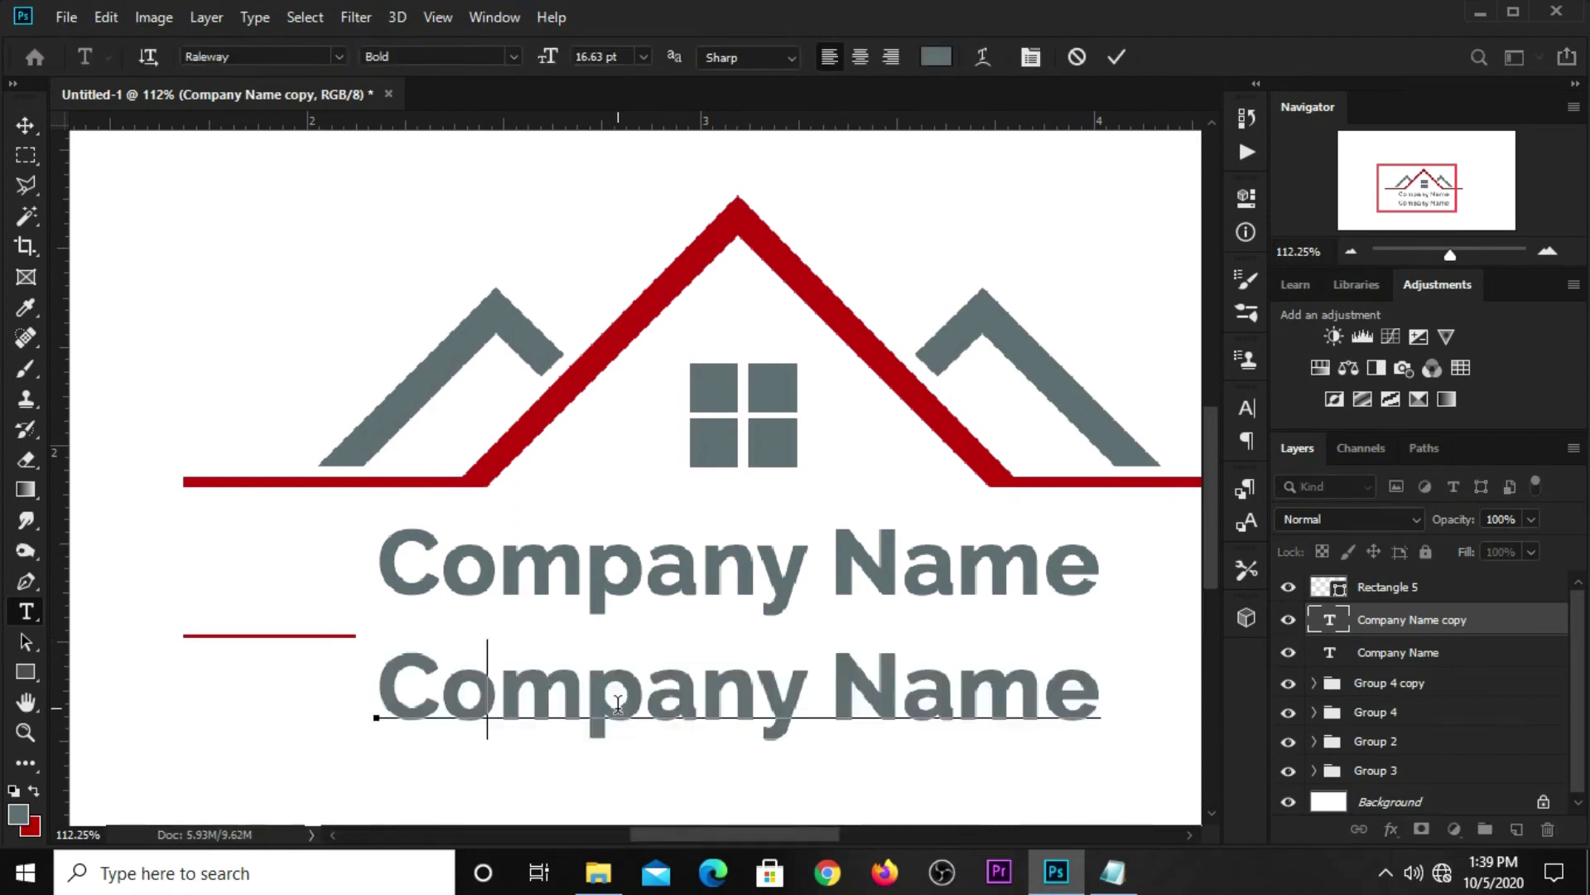
pyautogui.write('Your Sloga ')
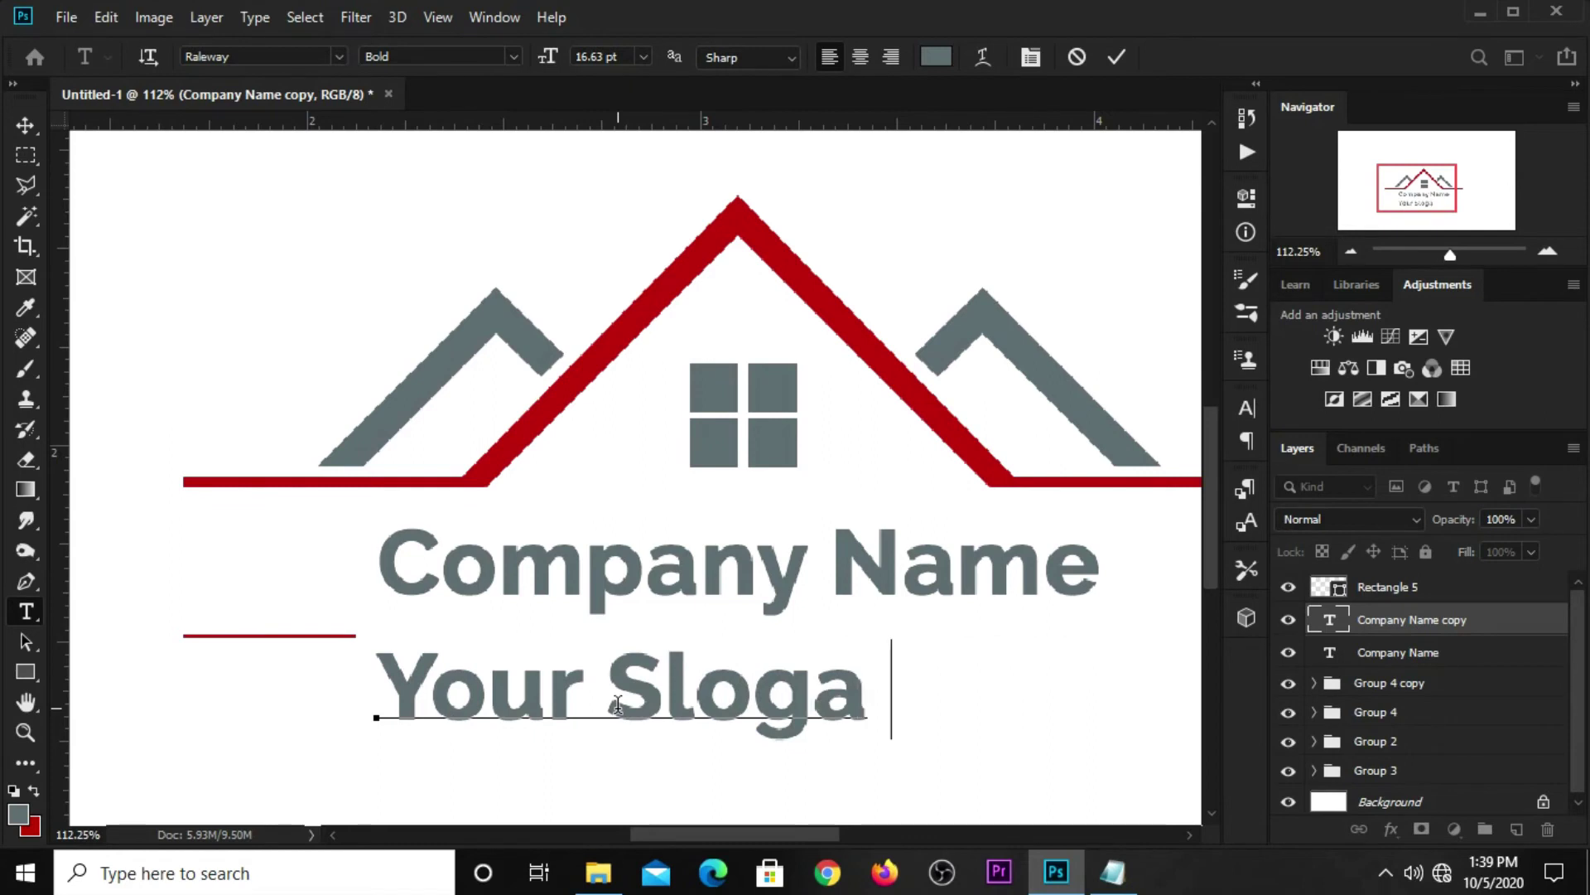
pyautogui.write('n H')
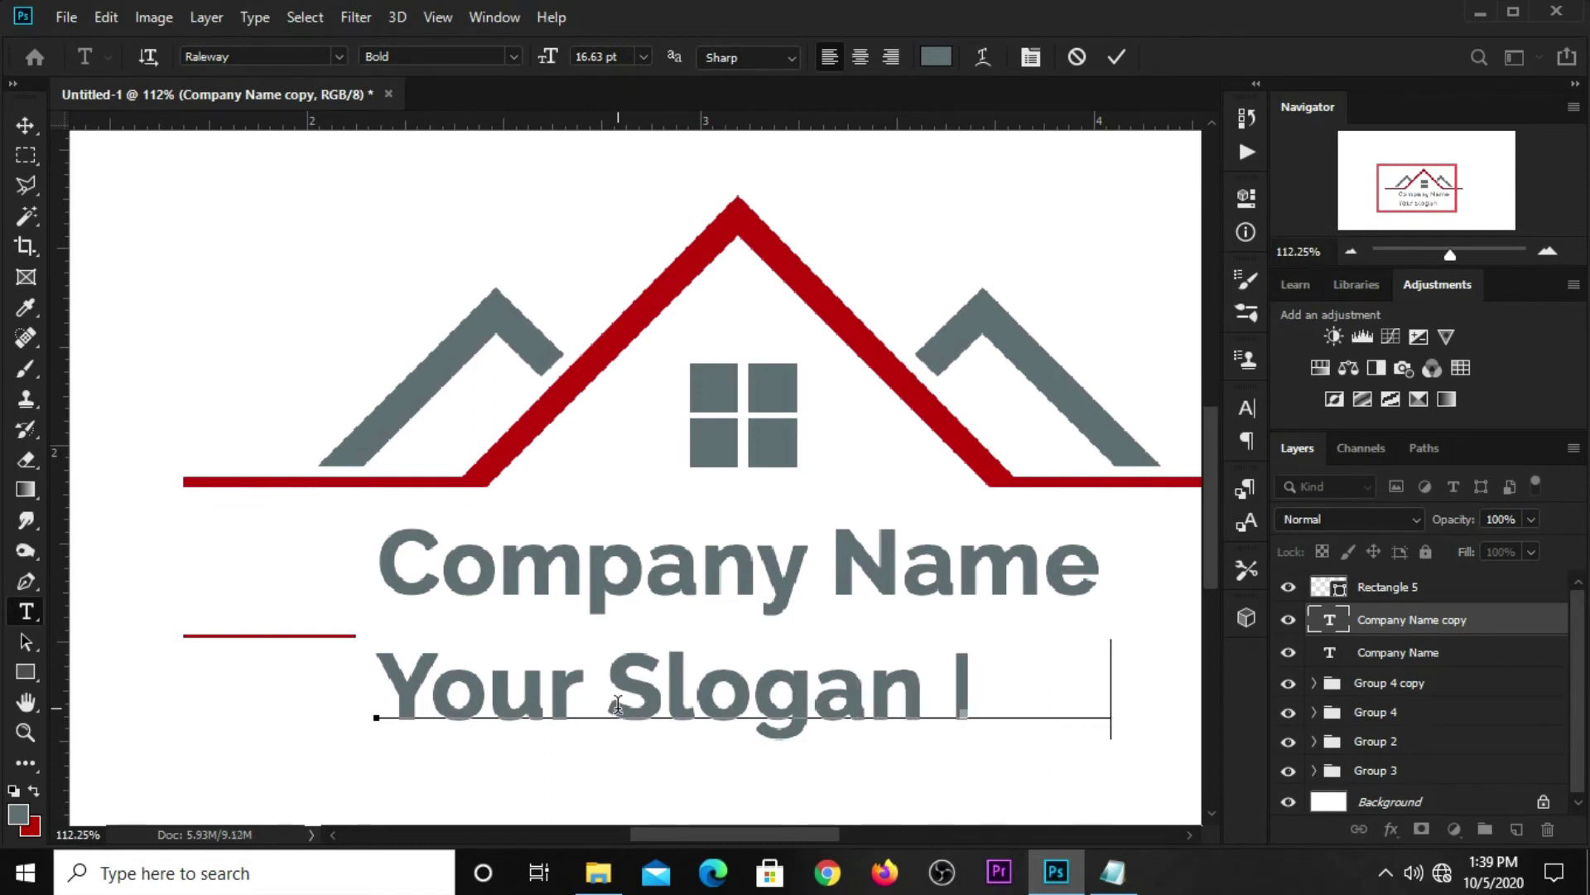
pyautogui.write('eree')
pyautogui.scroll(-2, 617, 647)
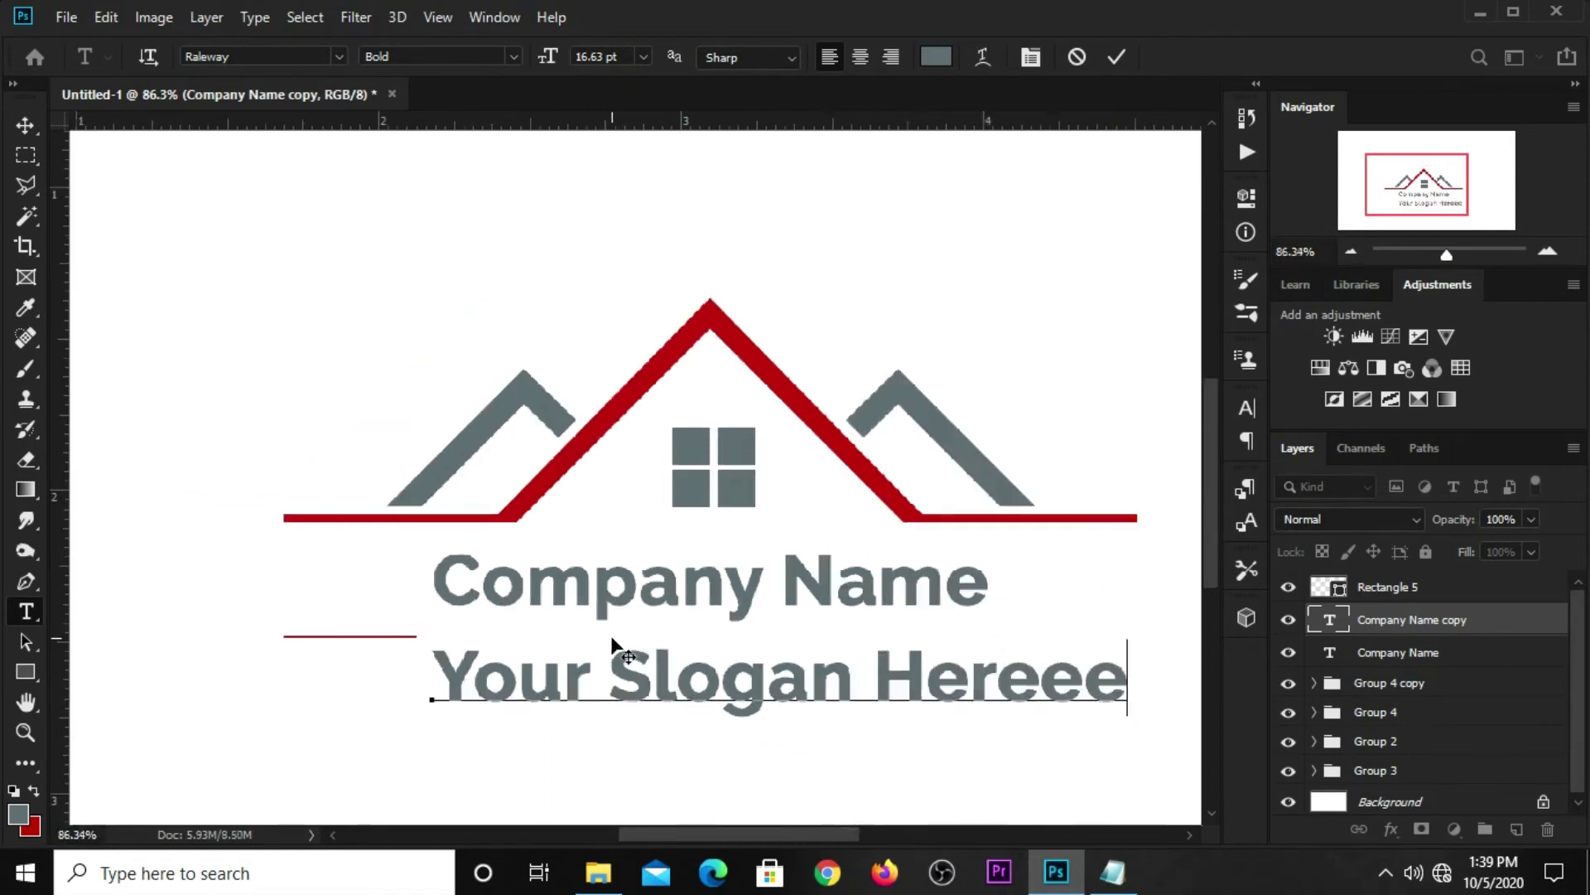
pyautogui.press('BackSpace')
pyautogui.press('BackSpace')
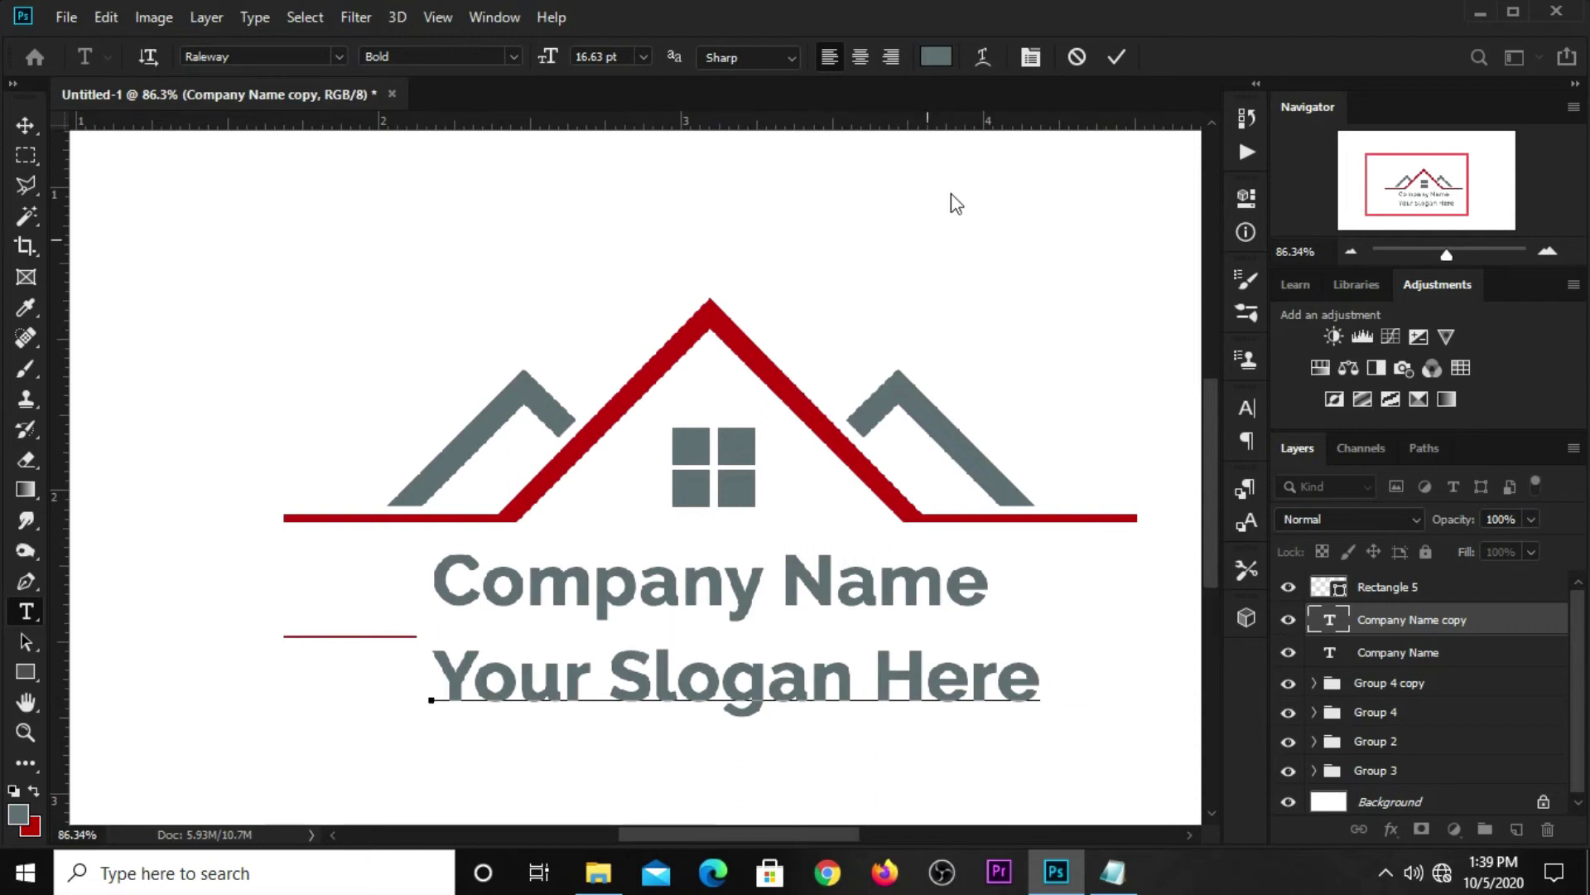
pyautogui.click(1114, 57)
# Step: Set the slogan to Raleway Regular at 11 pt
pyautogui.press('v')
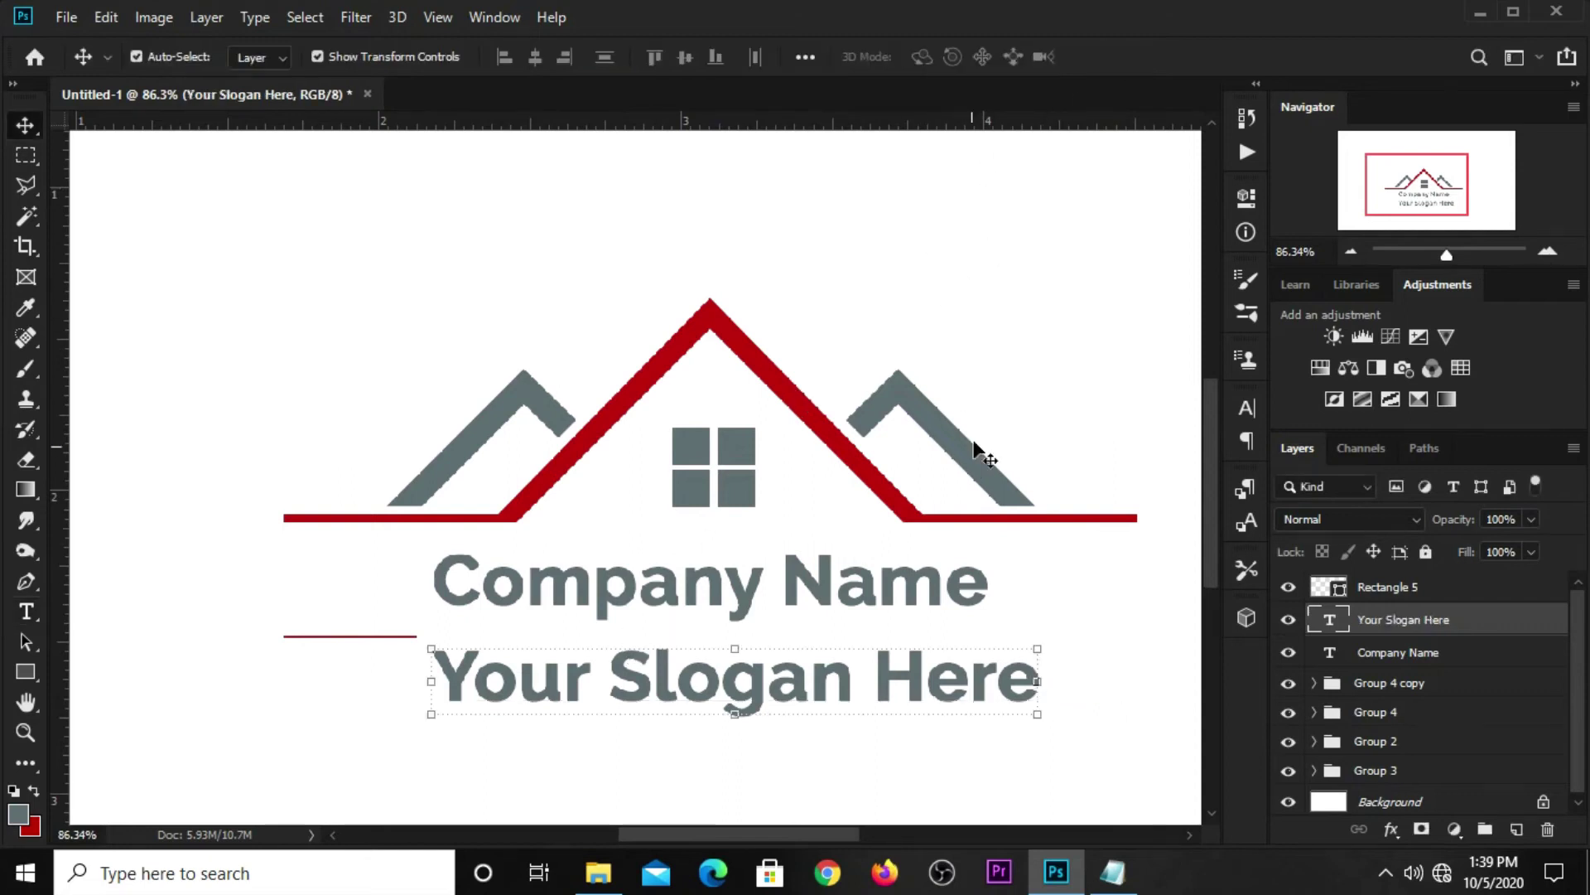
pyautogui.click(1244, 407)
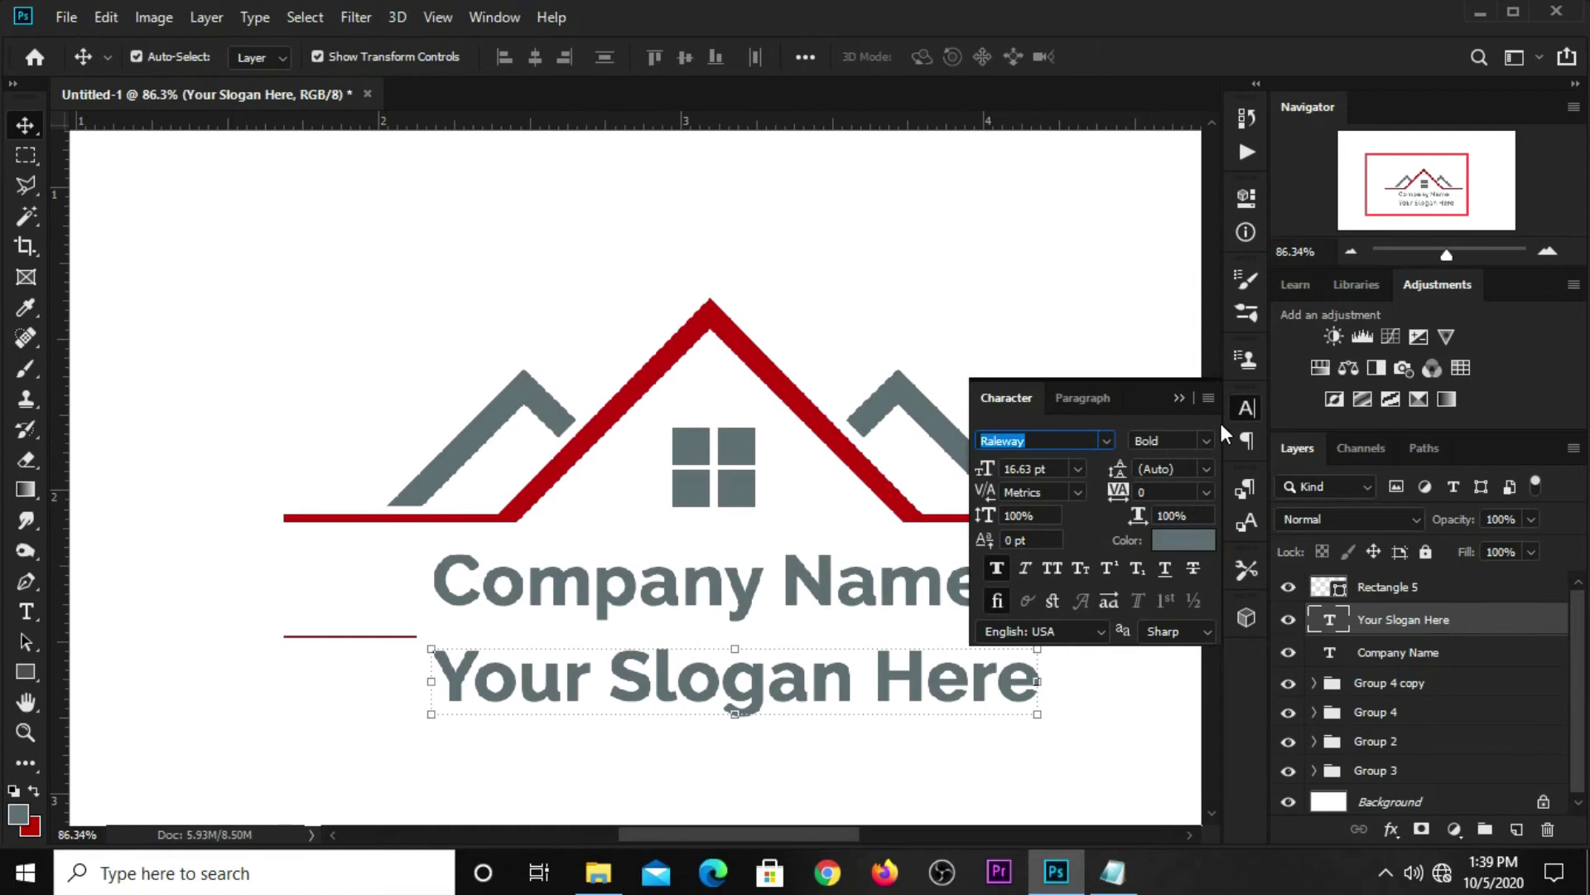
pyautogui.click(1201, 440)
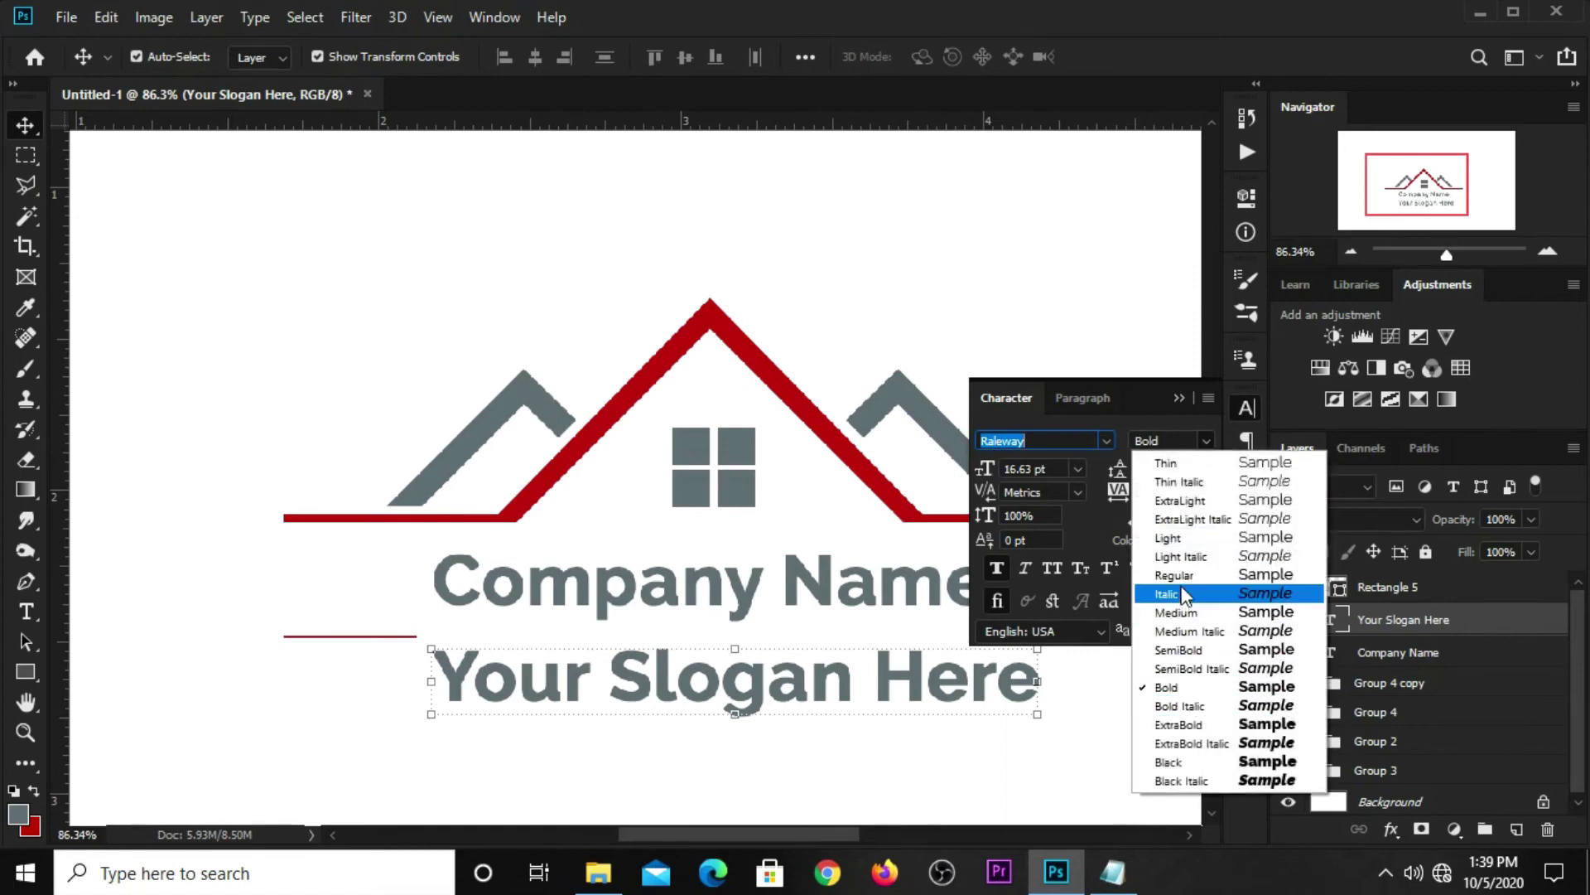
pyautogui.click(1181, 576)
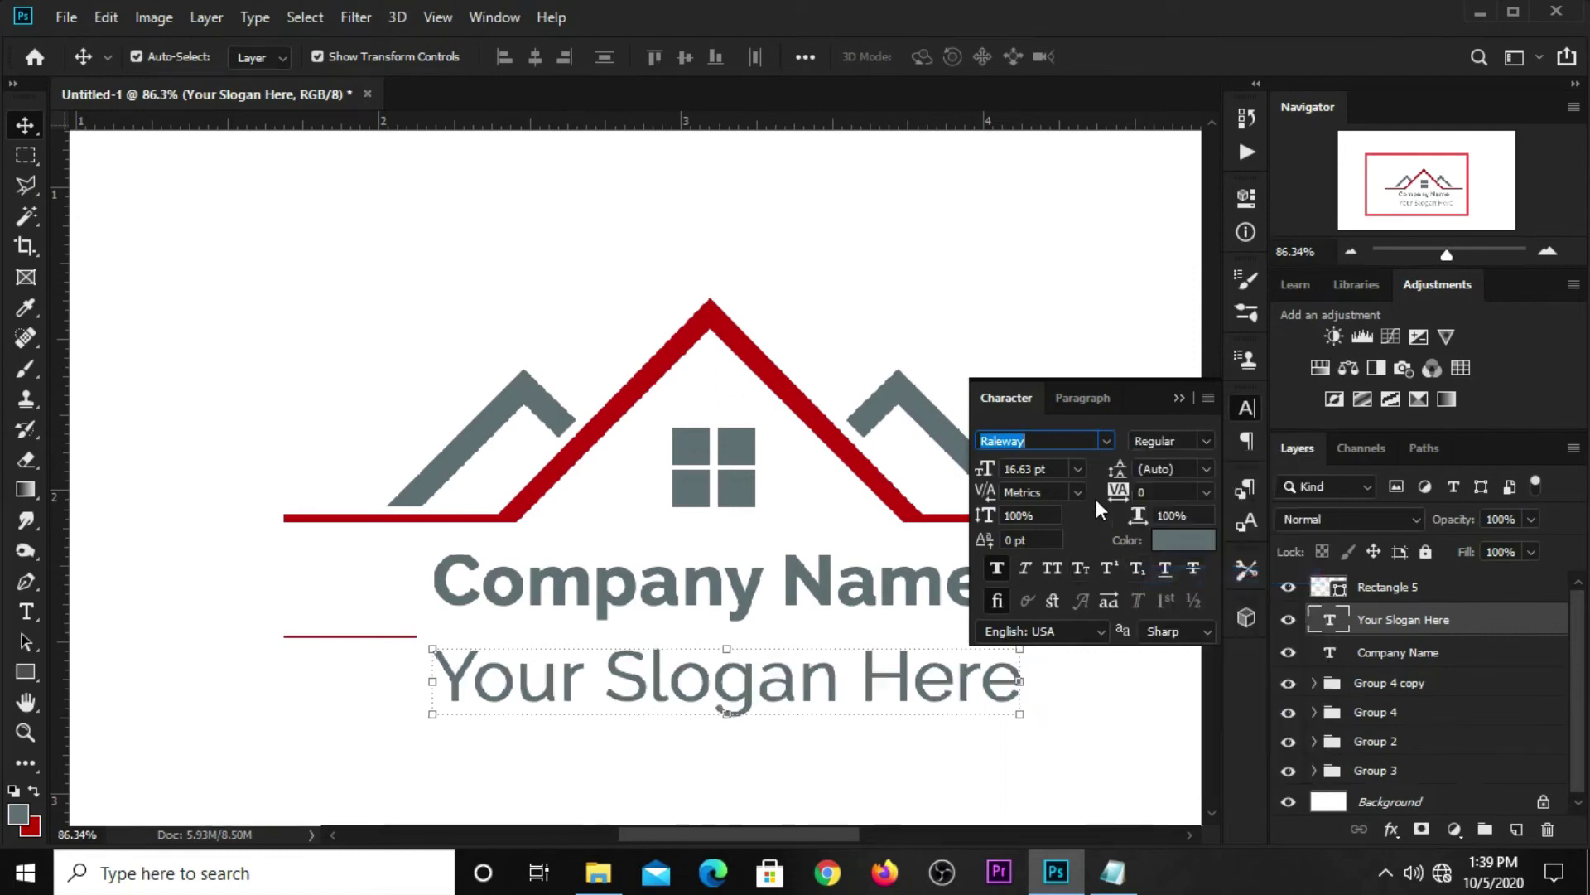
pyautogui.click(1076, 469)
pyautogui.click(1048, 598)
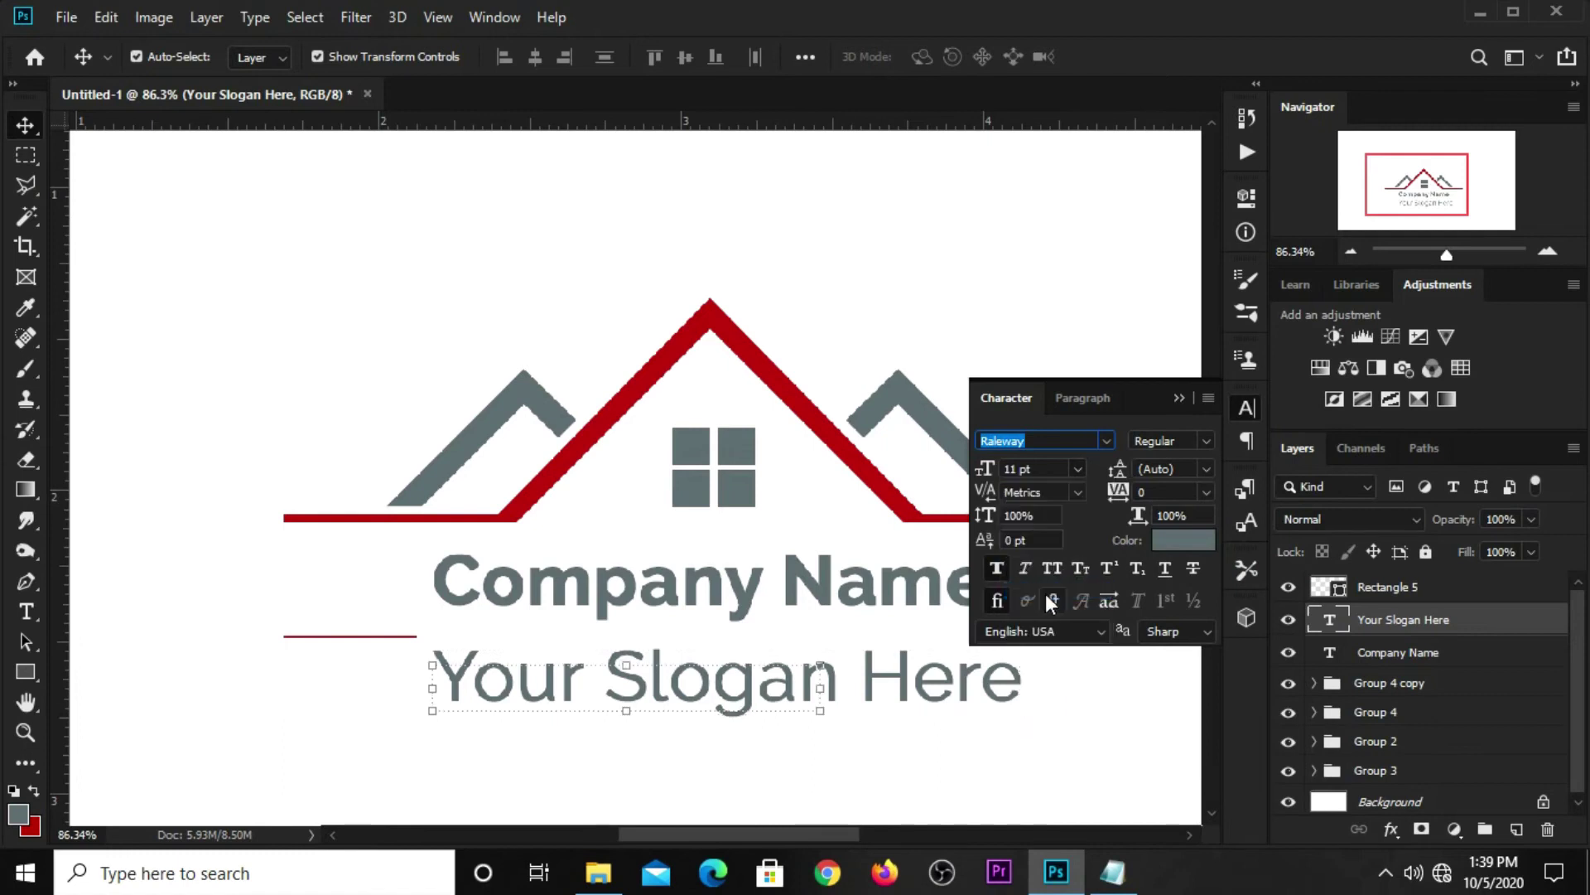
# Step: Reduce the slogan to 10 pt and move it up just beneath Company Name
pyautogui.moveTo(792, 663); pyautogui.dragTo(828, 649)
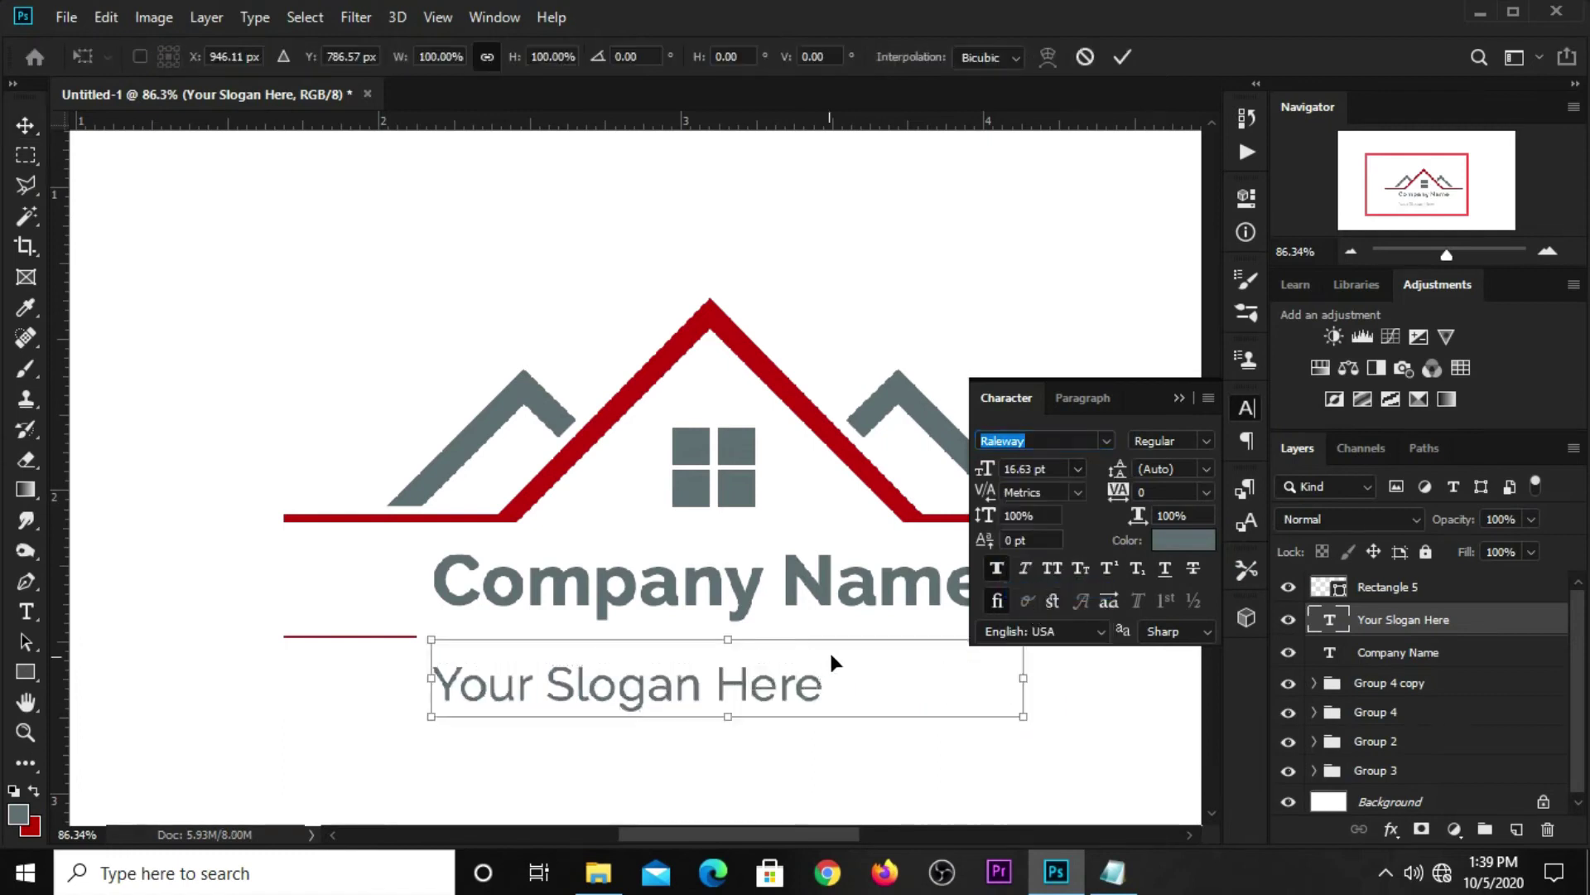
pyautogui.click(1123, 56)
pyautogui.click(1077, 469)
pyautogui.click(1052, 553)
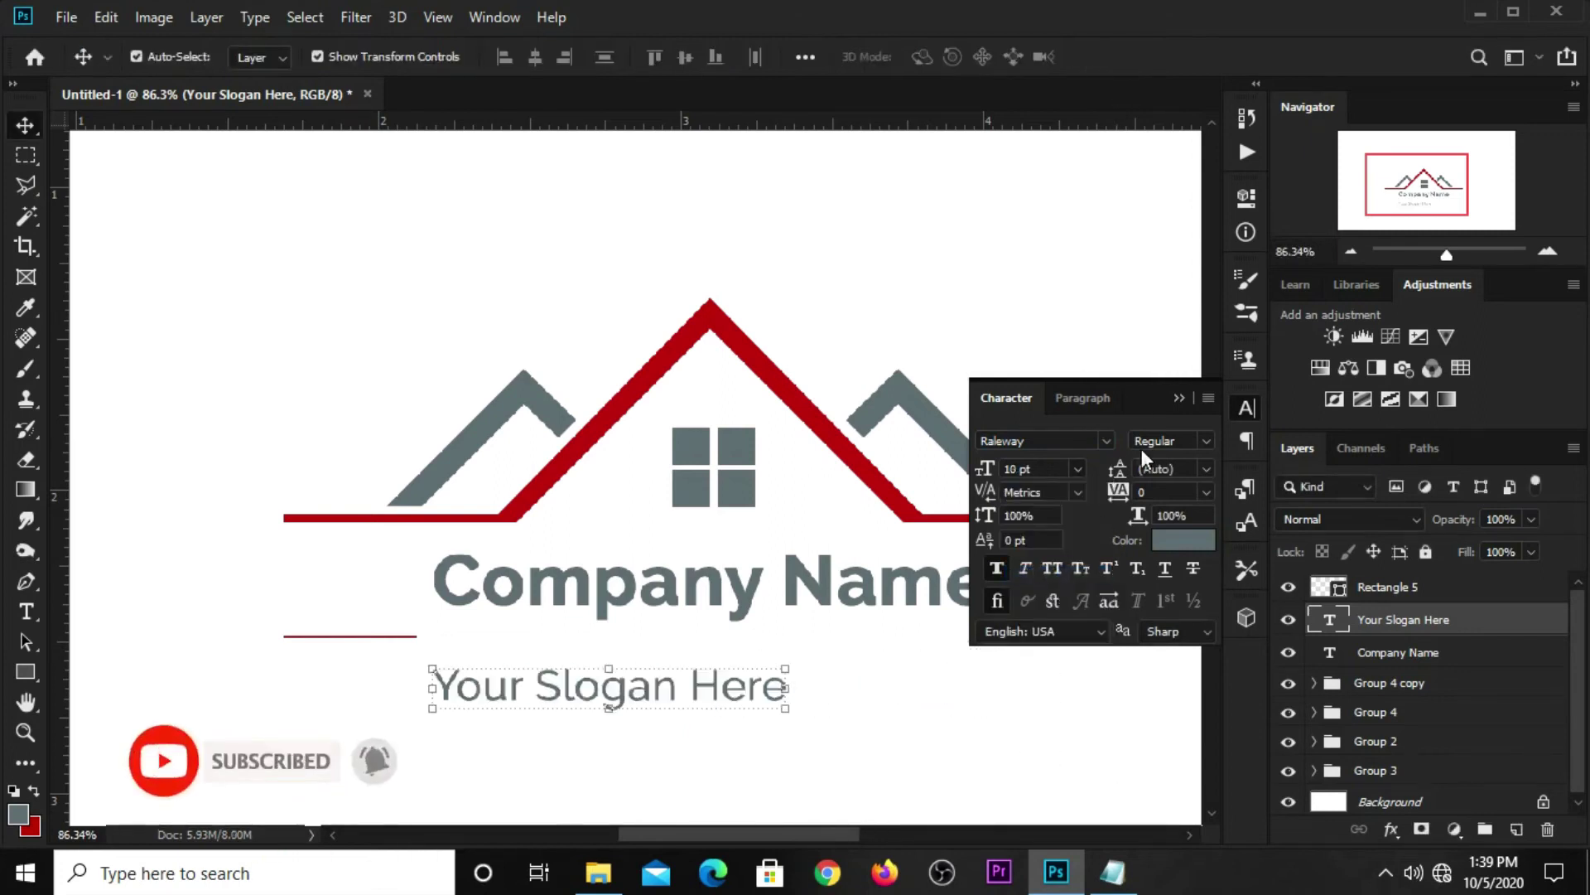
pyautogui.click(1178, 397)
pyautogui.moveTo(719, 693); pyautogui.dragTo(725, 651)
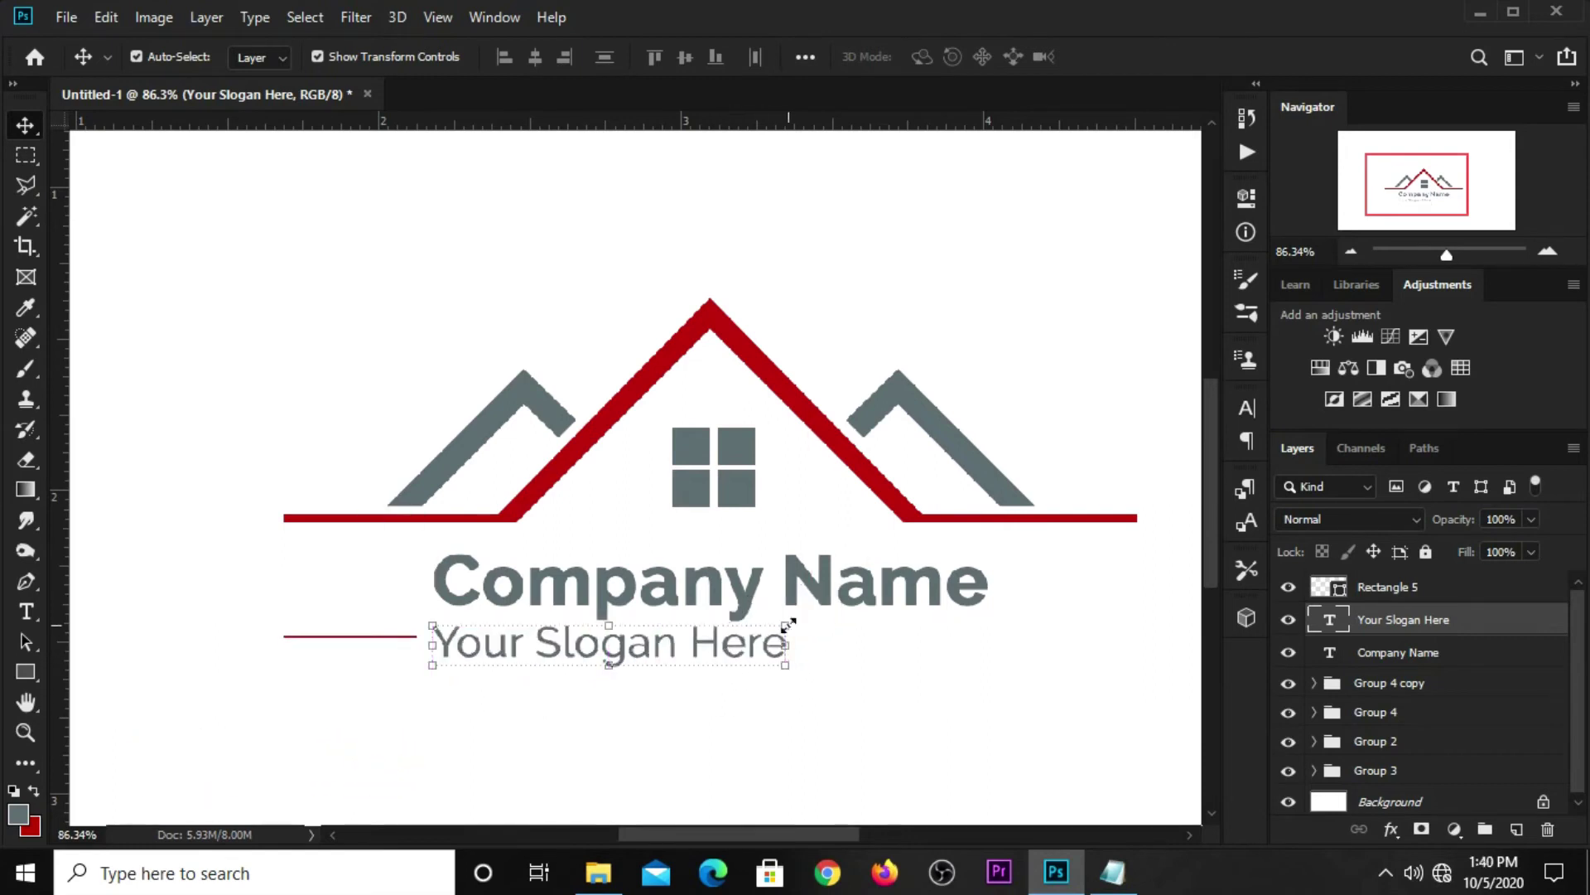
# Step: Scale the slogan down slightly and shift it right under Company Name
pyautogui.hotkey('ctrl', 't')
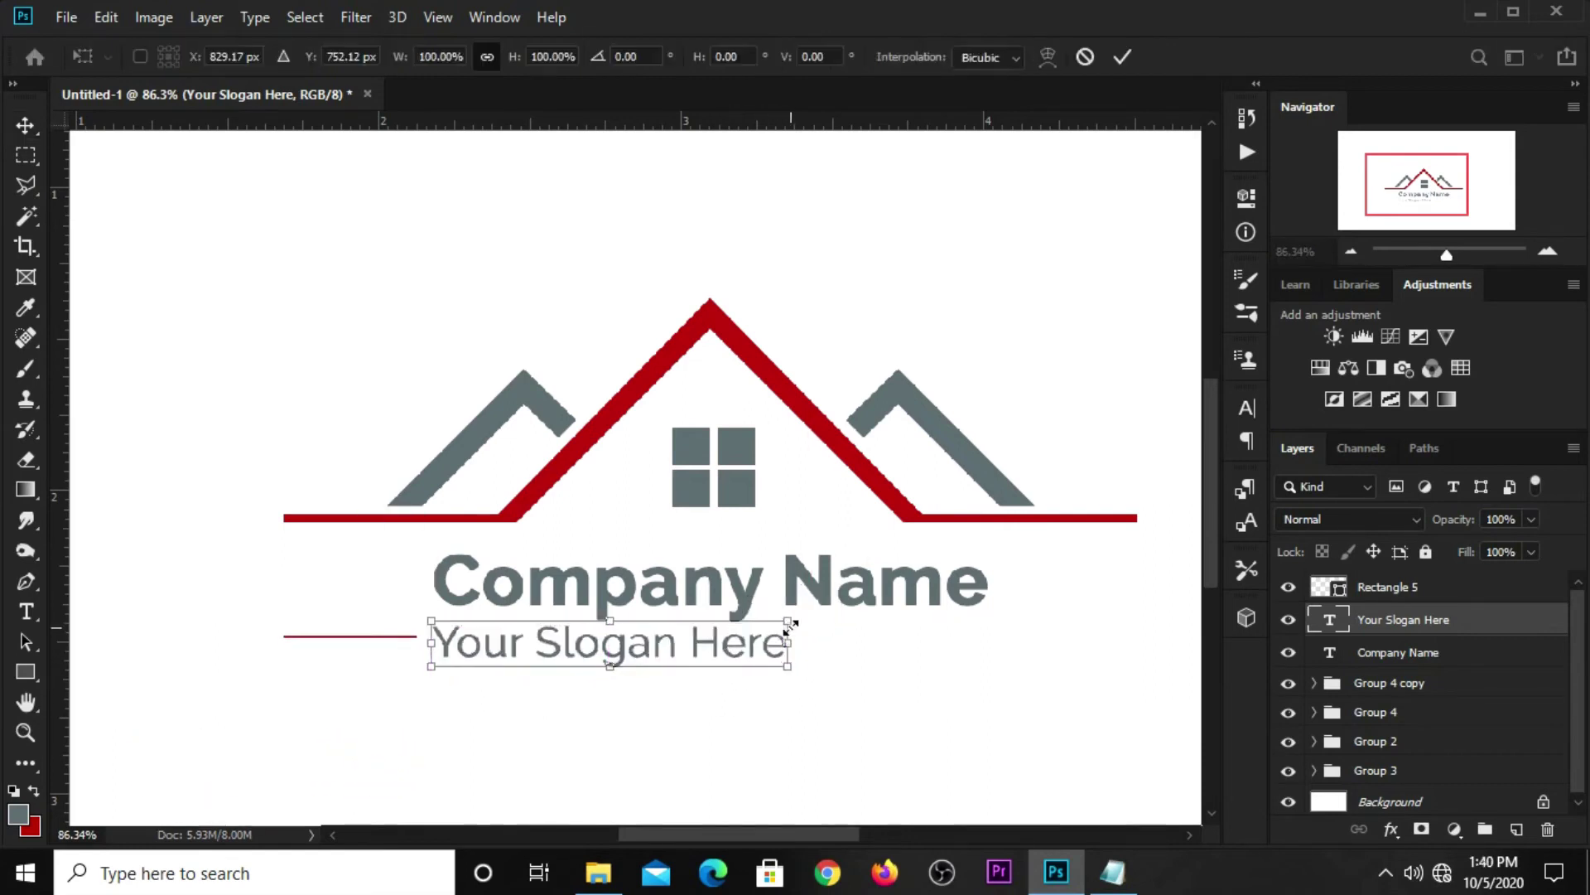
pyautogui.moveTo(794, 621)
pyautogui.mouseDown()
pyautogui.moveTo(752, 643)
pyautogui.moveTo(742, 628)
pyautogui.moveTo(770, 657)
pyautogui.mouseUp()
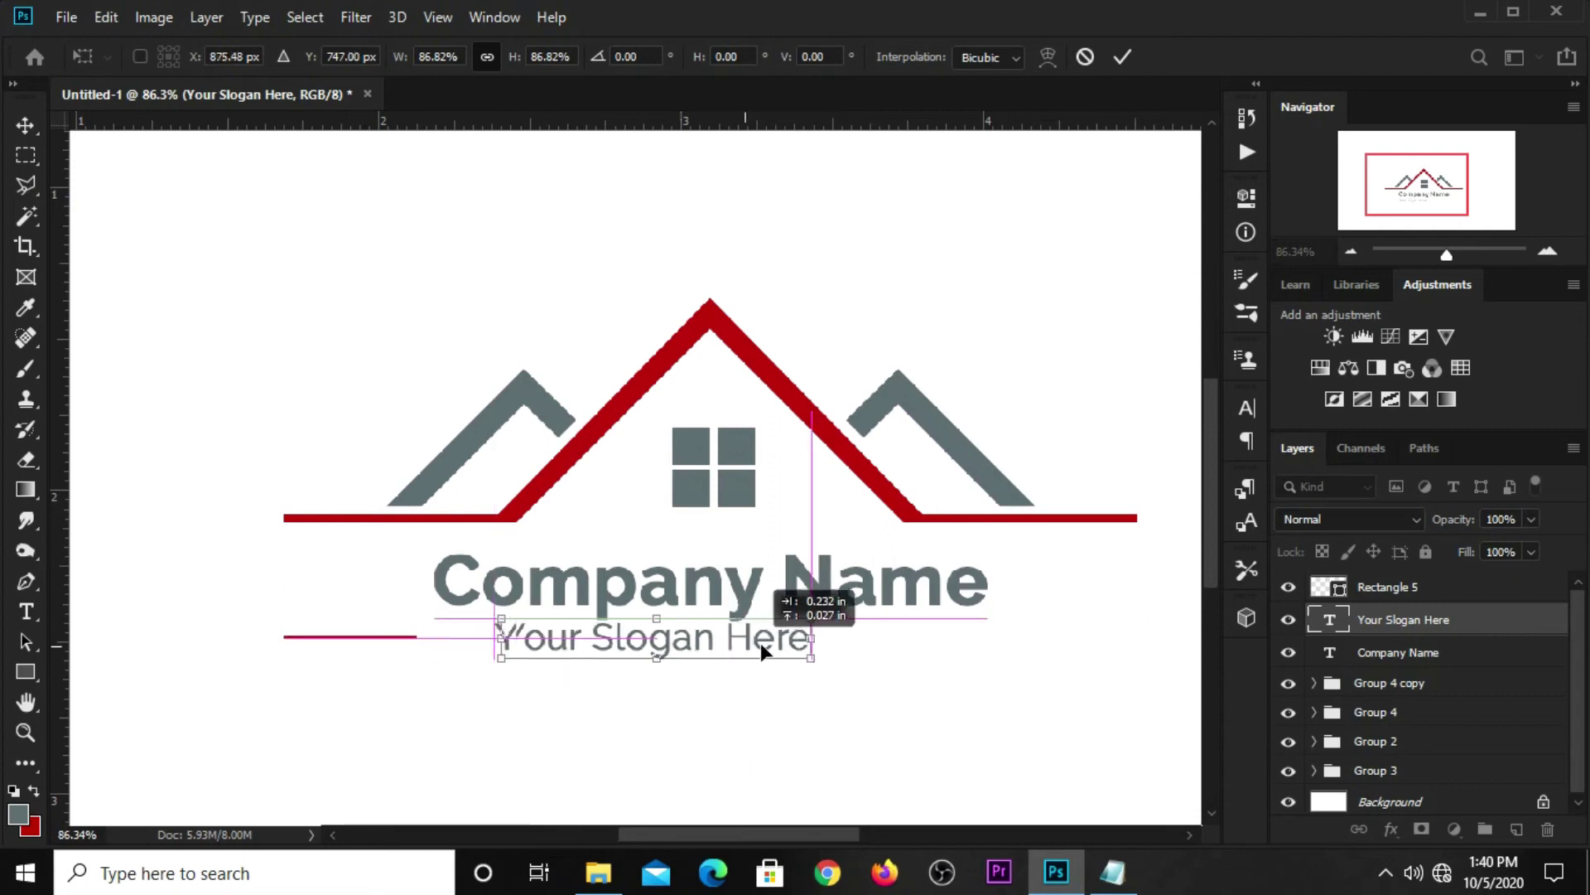
pyautogui.moveTo(771, 657); pyautogui.dragTo(812, 655)
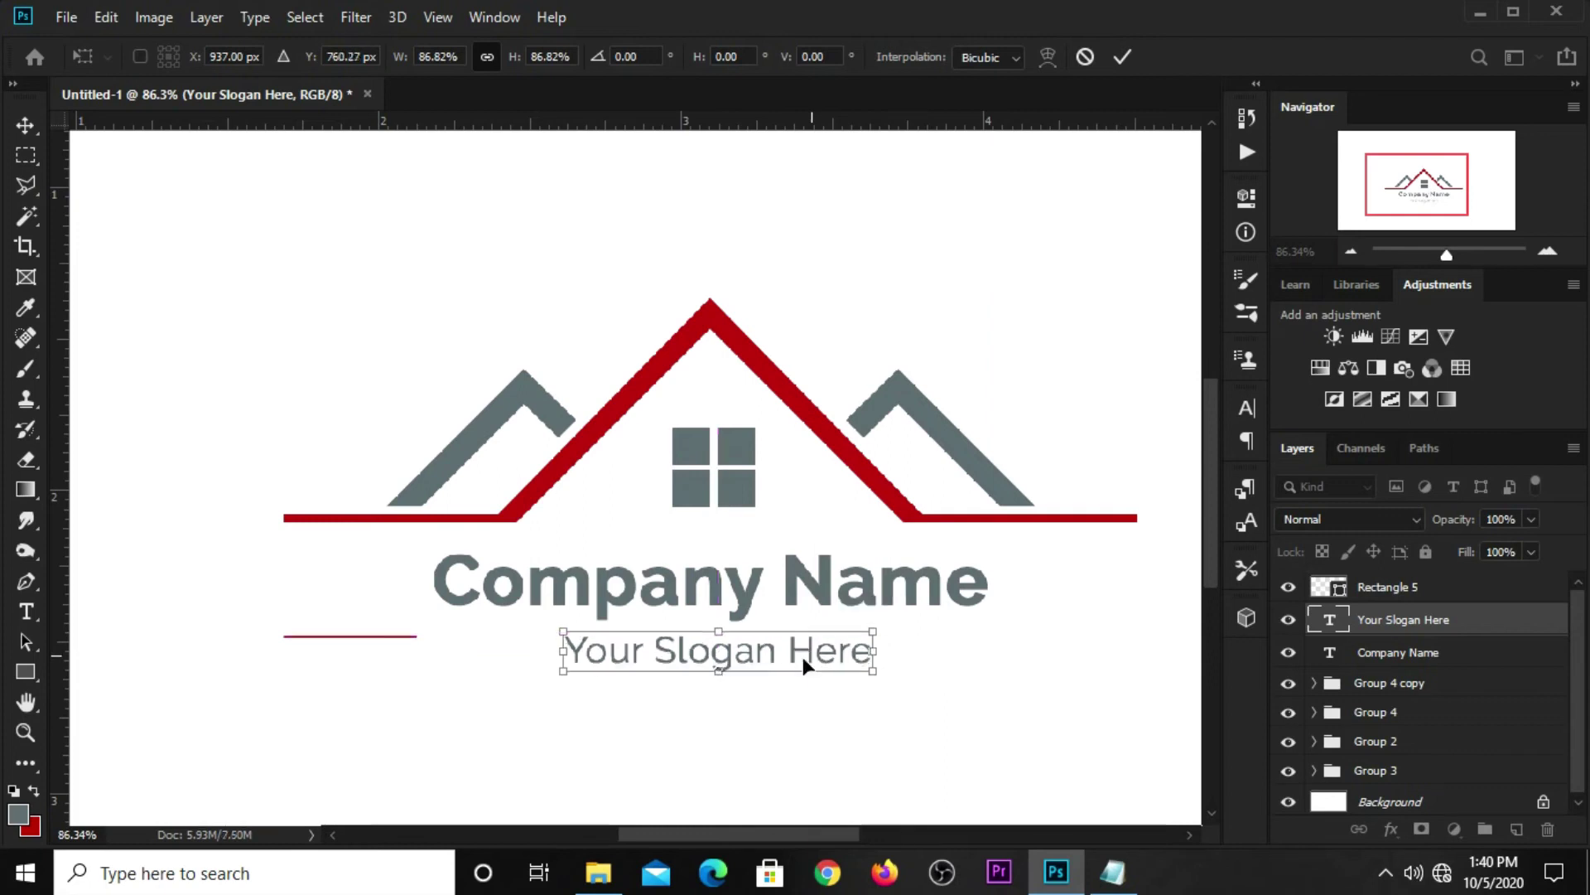
pyautogui.press('Return')
# Step: Insert 'Beautiful' so the slogan reads 'Your Beautiful Slogan Here', then centre it
pyautogui.press('t')
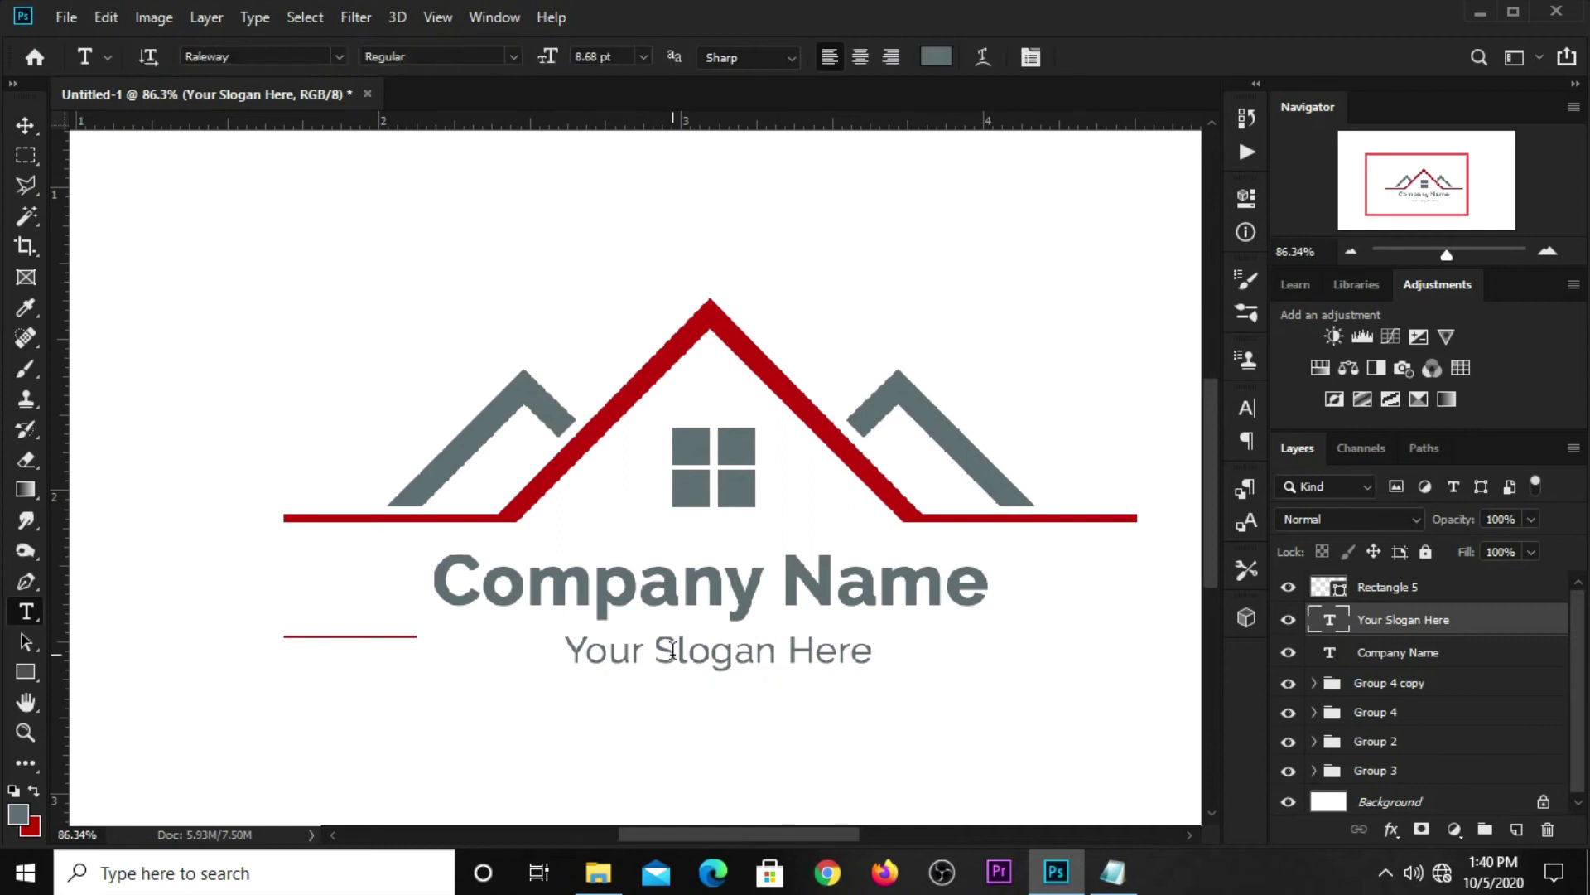
pyautogui.click(654, 654)
pyautogui.write('Beautiful')
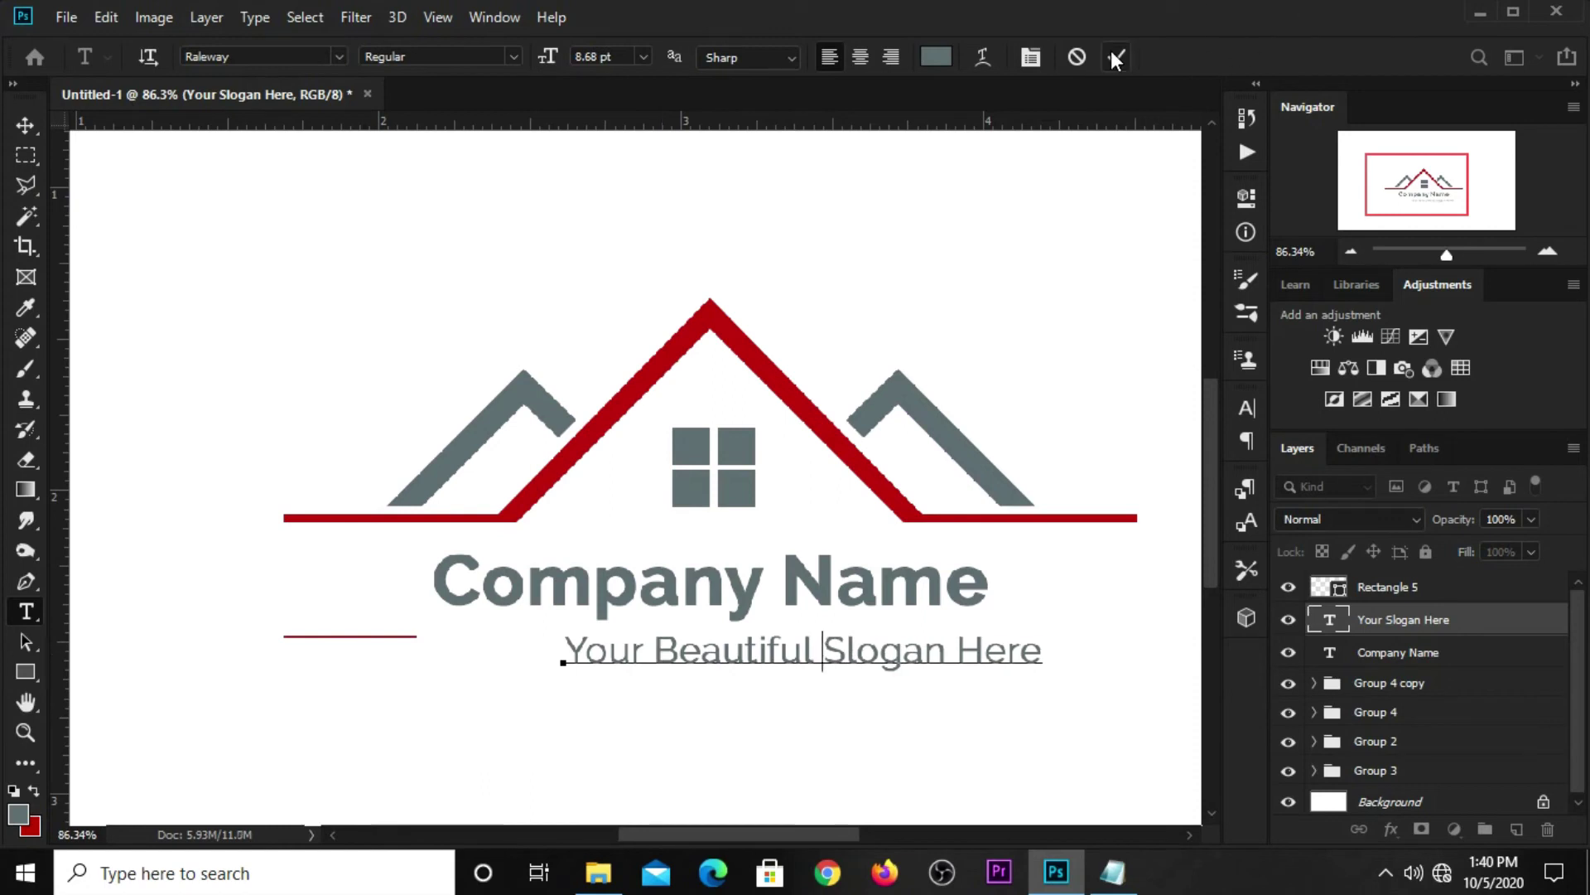
pyautogui.click(953, 289)
pyautogui.press('v')
pyautogui.moveTo(871, 654); pyautogui.dragTo(772, 647)
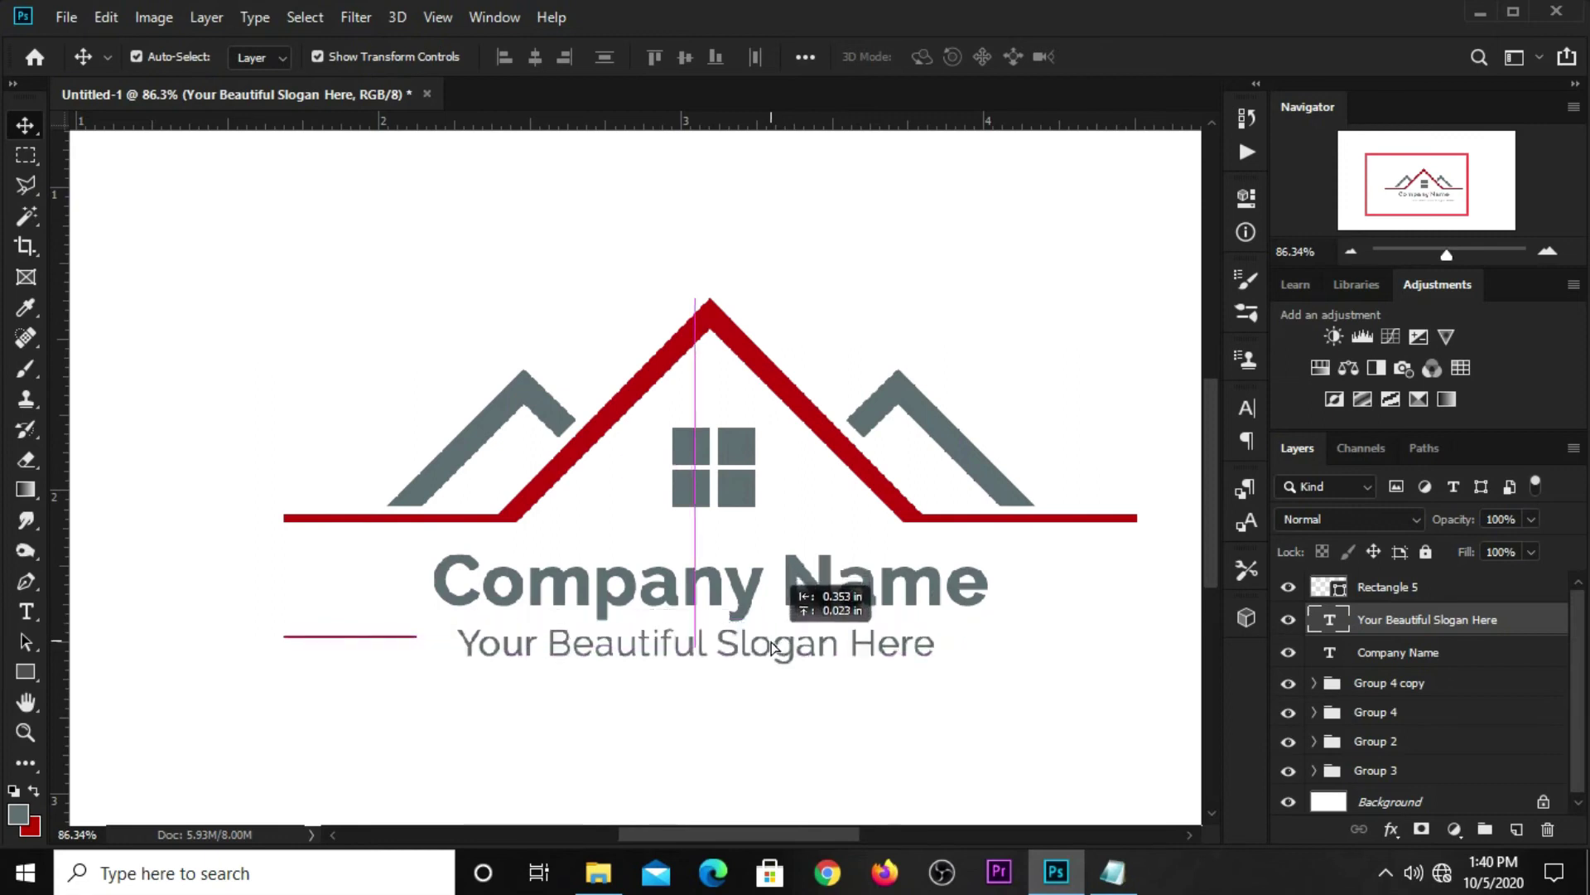
# Step: Alt-drag a copy of the left red line to the right of the slogan
pyautogui.click(500, 754)
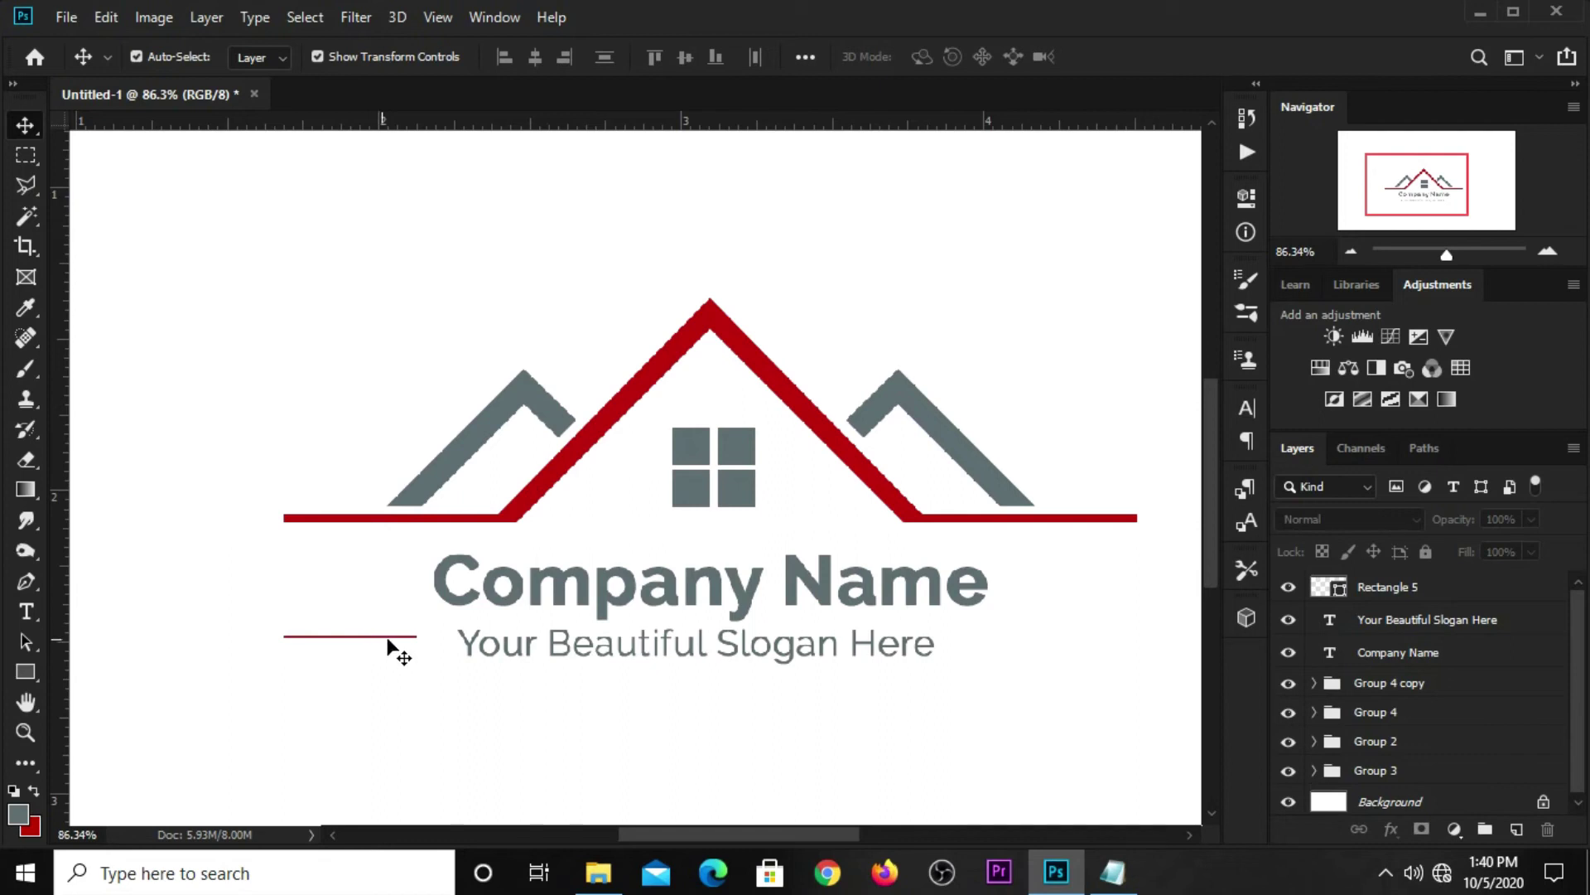
pyautogui.click(393, 638)
pyautogui.scroll(2, 393, 638)
pyautogui.moveTo(394, 643)
pyautogui.mouseDown()
pyautogui.moveTo(398, 659)
pyautogui.moveTo(1208, 656)
pyautogui.moveTo(743, 653)
pyautogui.mouseUp()
pyautogui.scroll(-2, 886, 563)
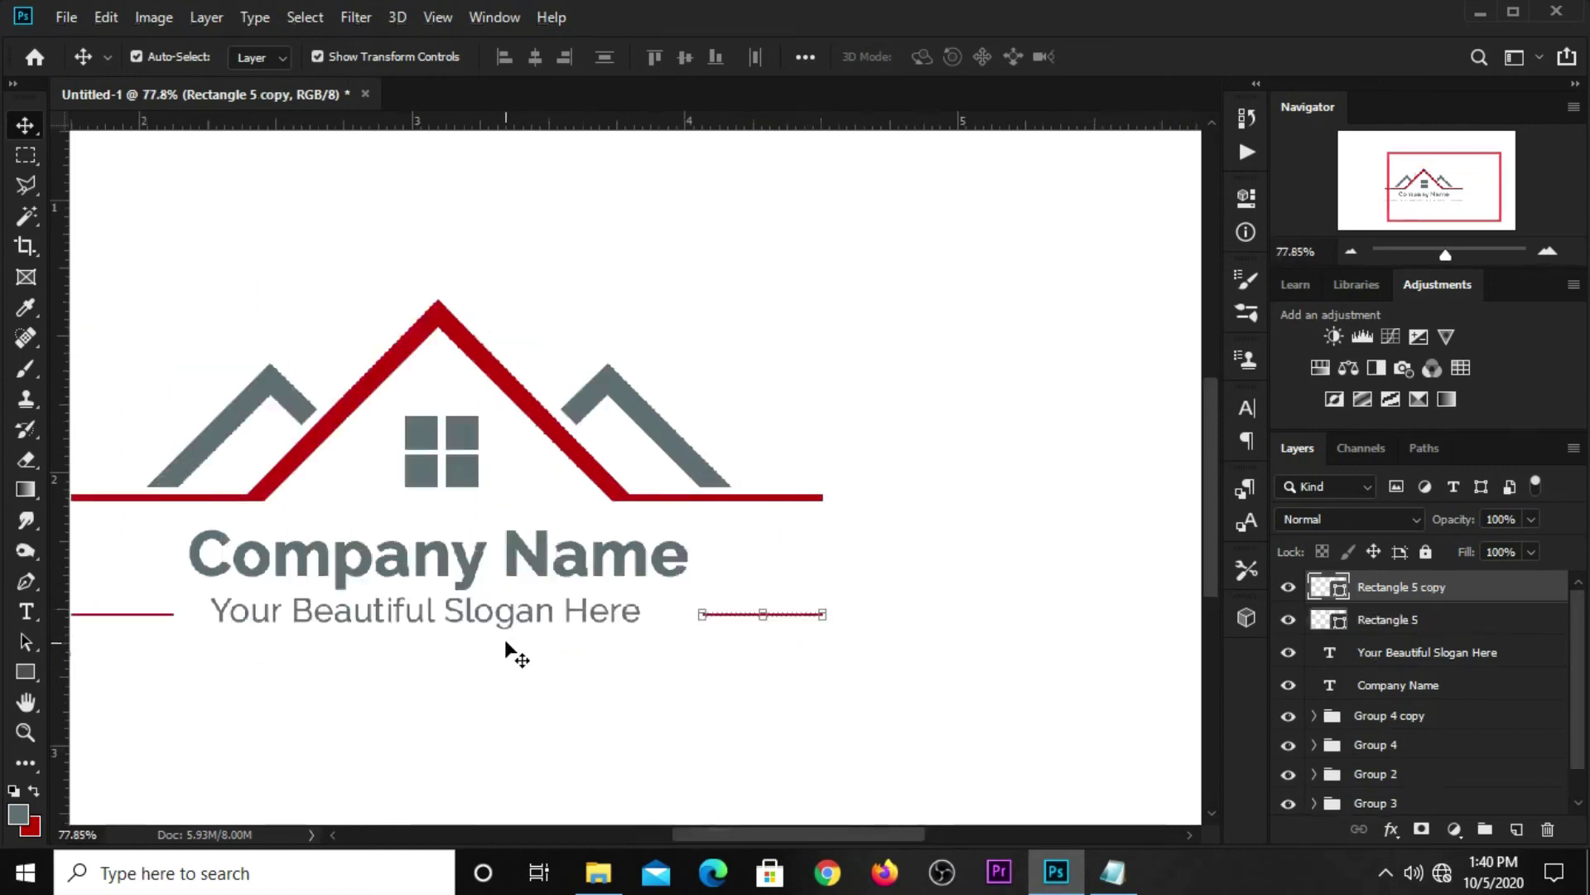
# Step: Select and deselect the slogan to check its centring between the two red lines
pyautogui.click(588, 612)
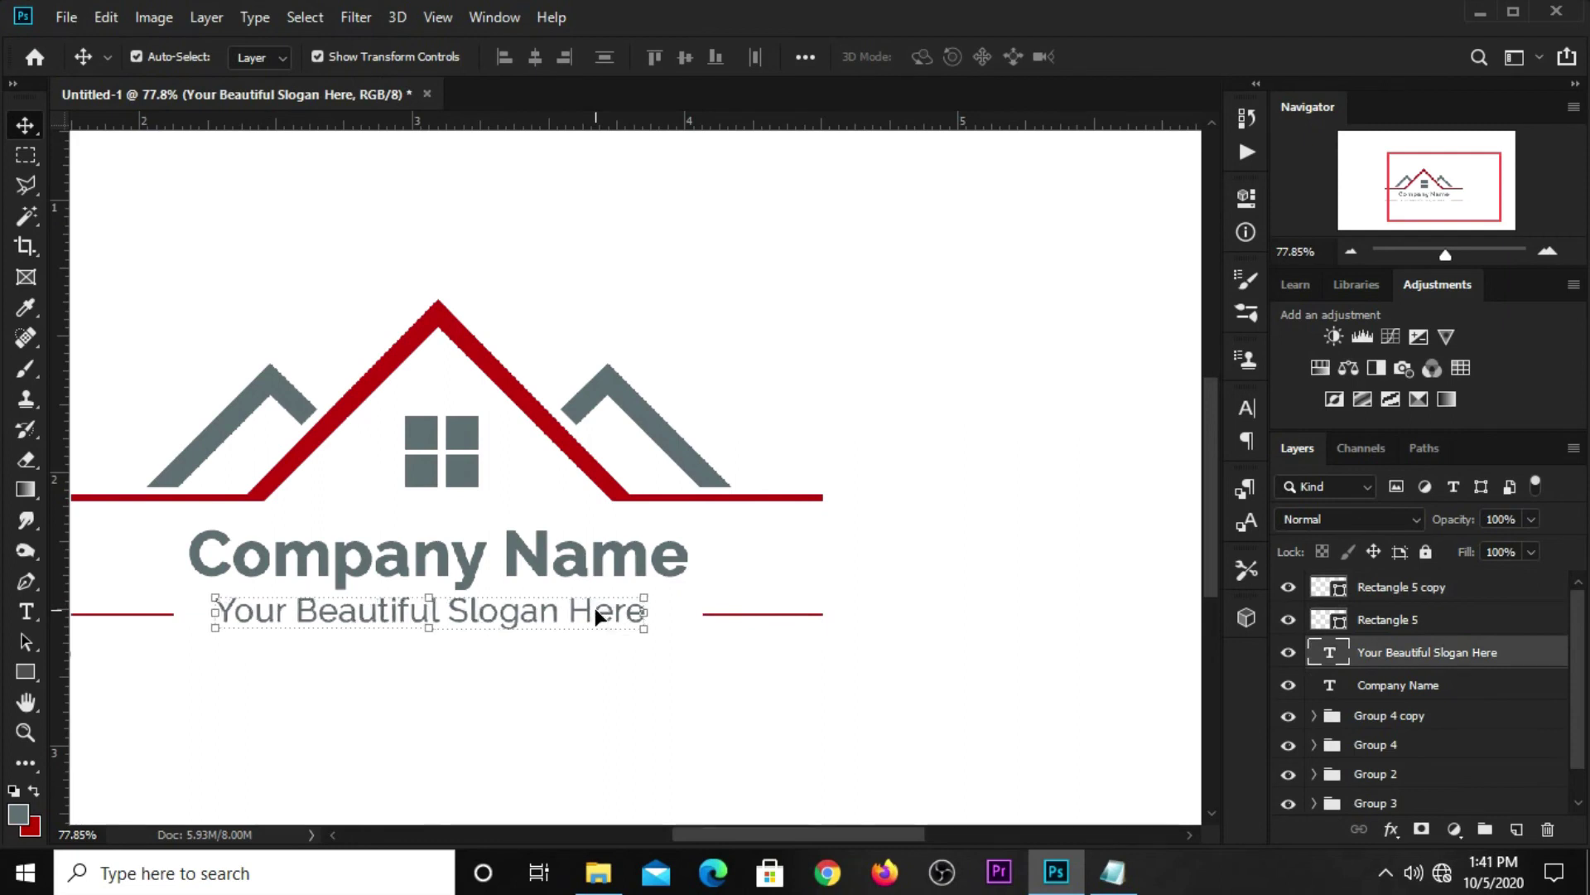
pyautogui.scroll(-2, 597, 617)
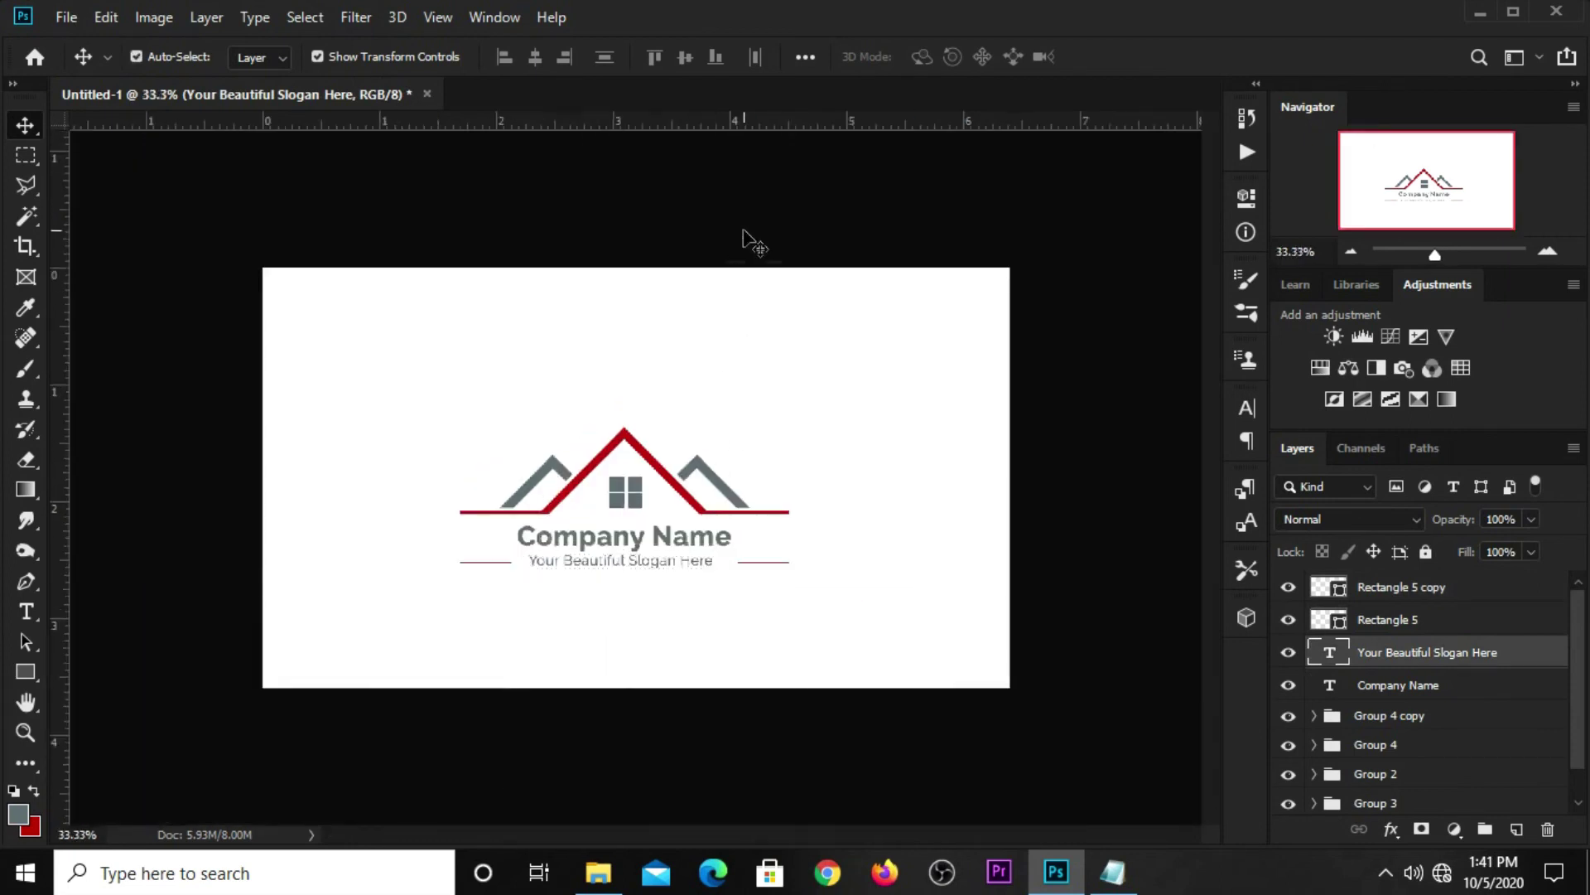
pyautogui.keyDown('ctrl'); pyautogui.click(699, 455); pyautogui.keyUp('ctrl')
pyautogui.scroll(-1, 700, 454)
pyautogui.scroll(1, 700, 454)
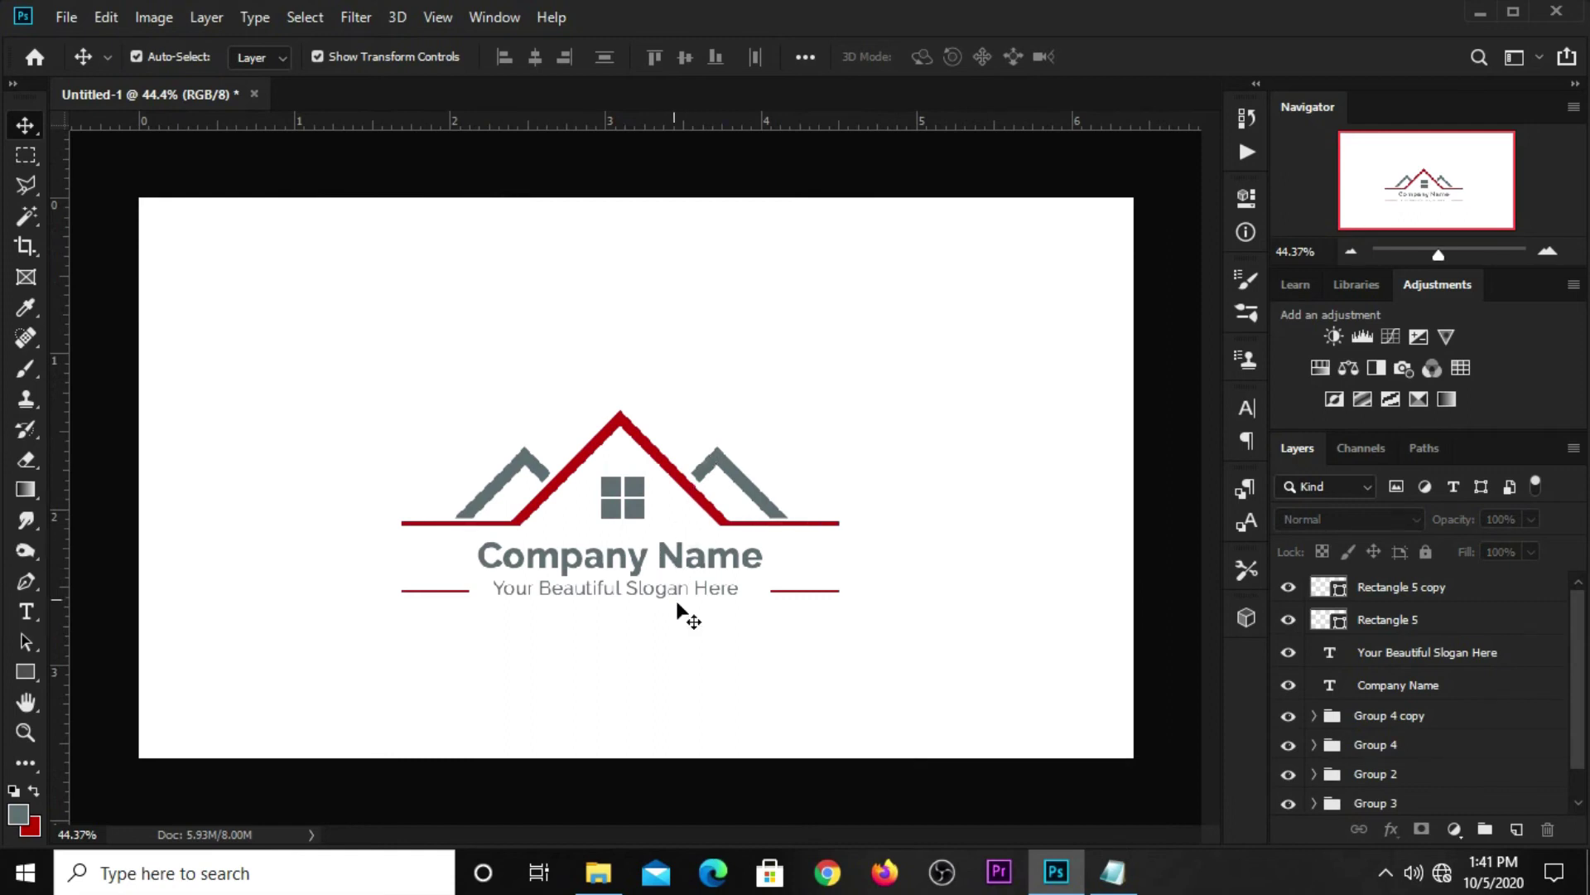
pyautogui.click(711, 586)
pyautogui.scroll(1, 712, 588)
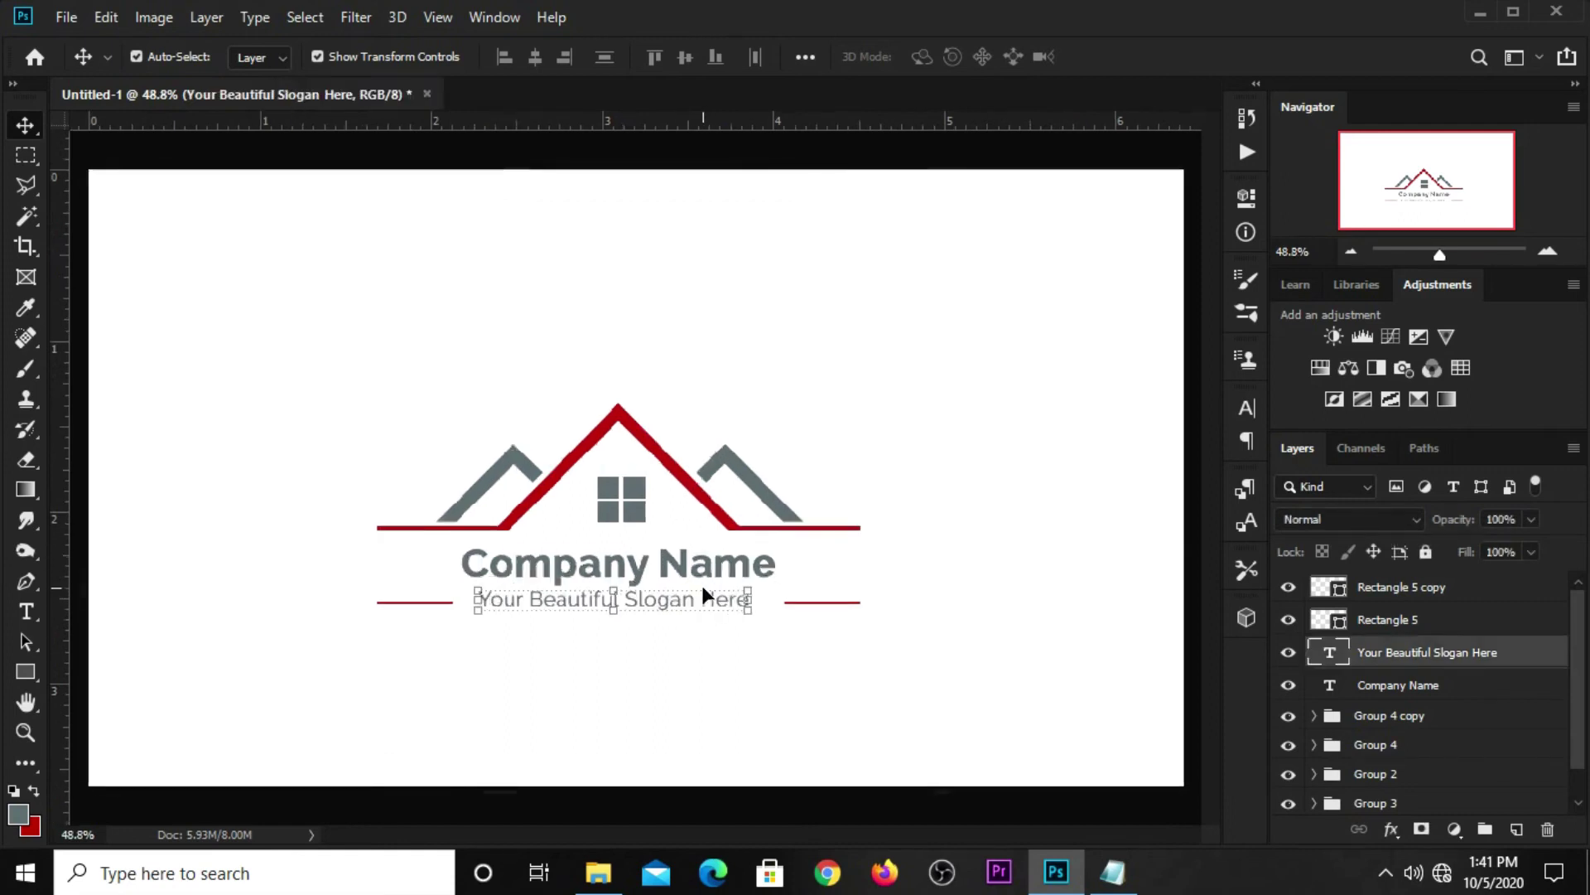
pyautogui.click(791, 162)
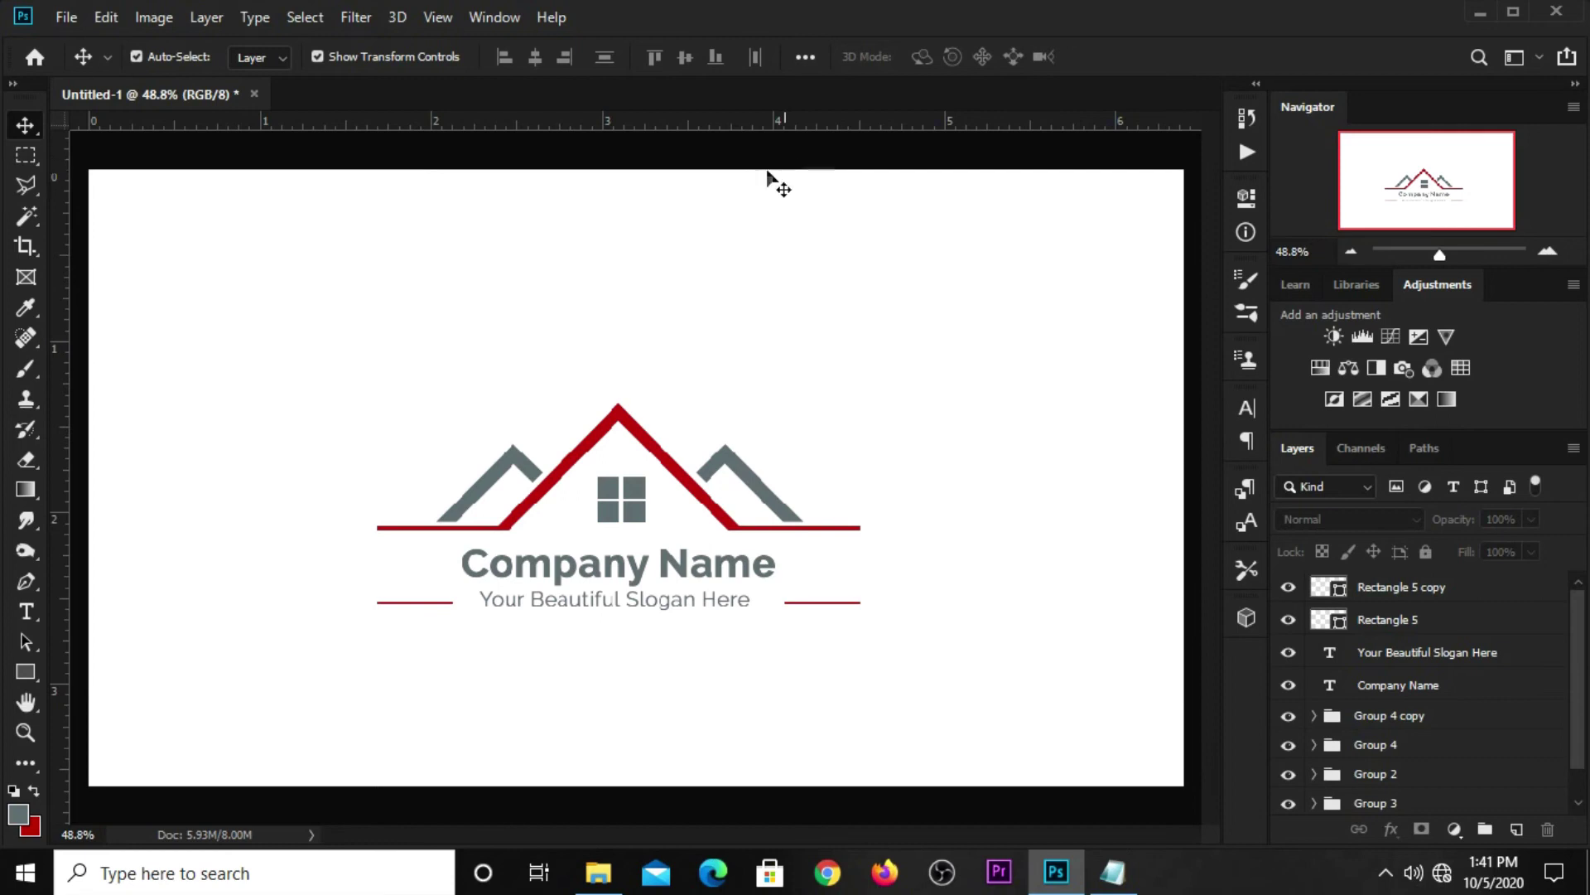
pyautogui.keyDown('alt'); pyautogui.scroll(3, 622, 359); pyautogui.keyUp('alt')
# Step: Draw a thin tall red rectangle on the roof's left slope as a chimney
pyautogui.click(20, 677)
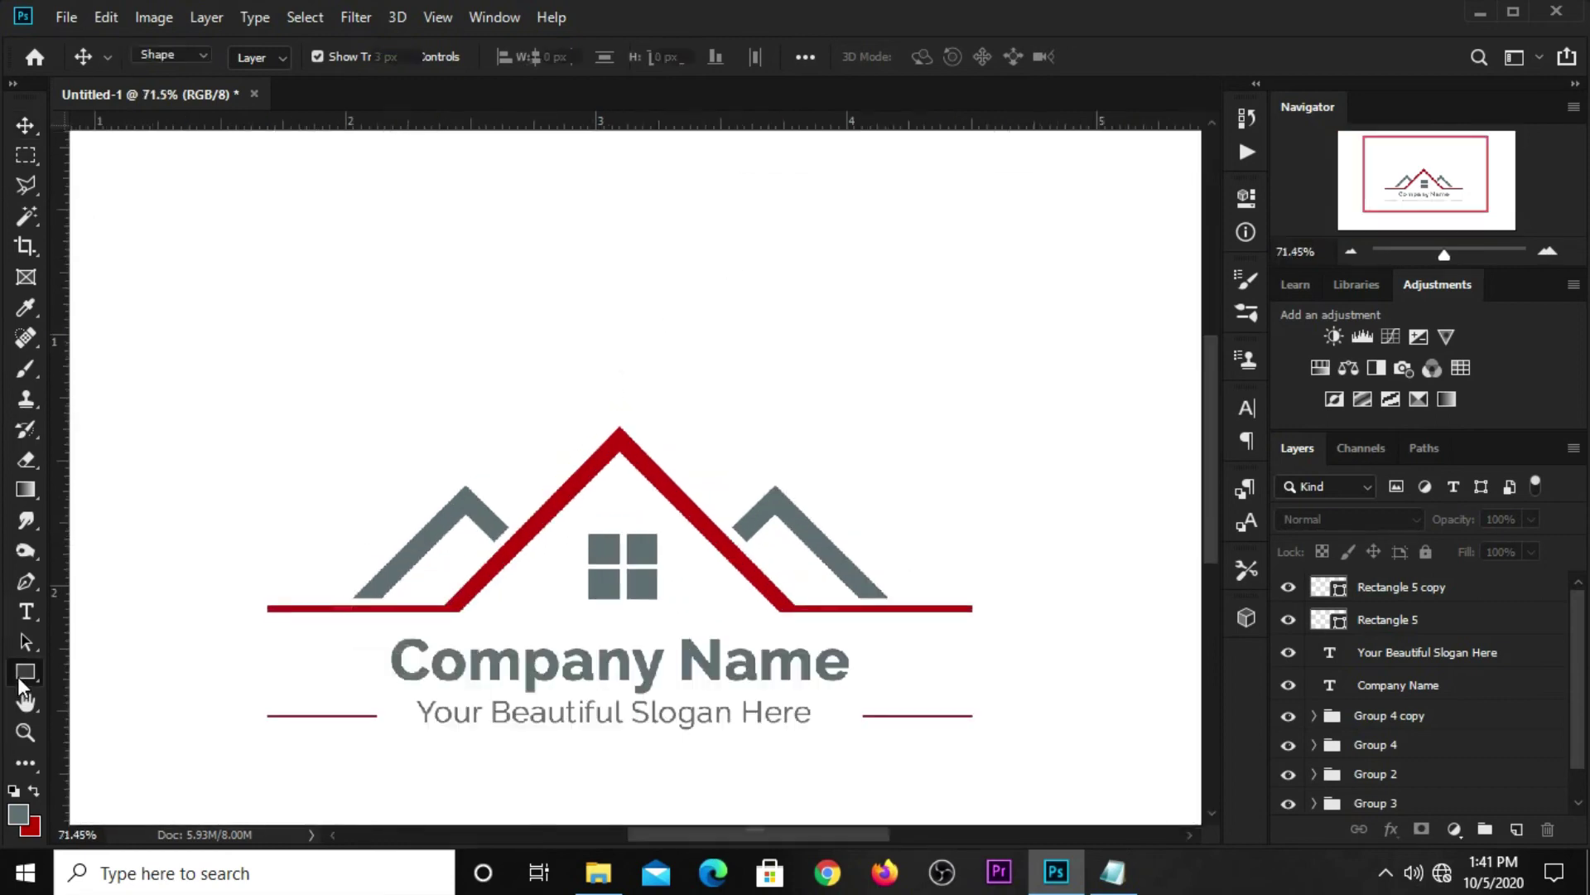
pyautogui.keyDown('alt'); pyautogui.scroll(2, 458, 384); pyautogui.keyUp('alt')
pyautogui.moveTo(557, 404); pyautogui.dragTo(573, 554)
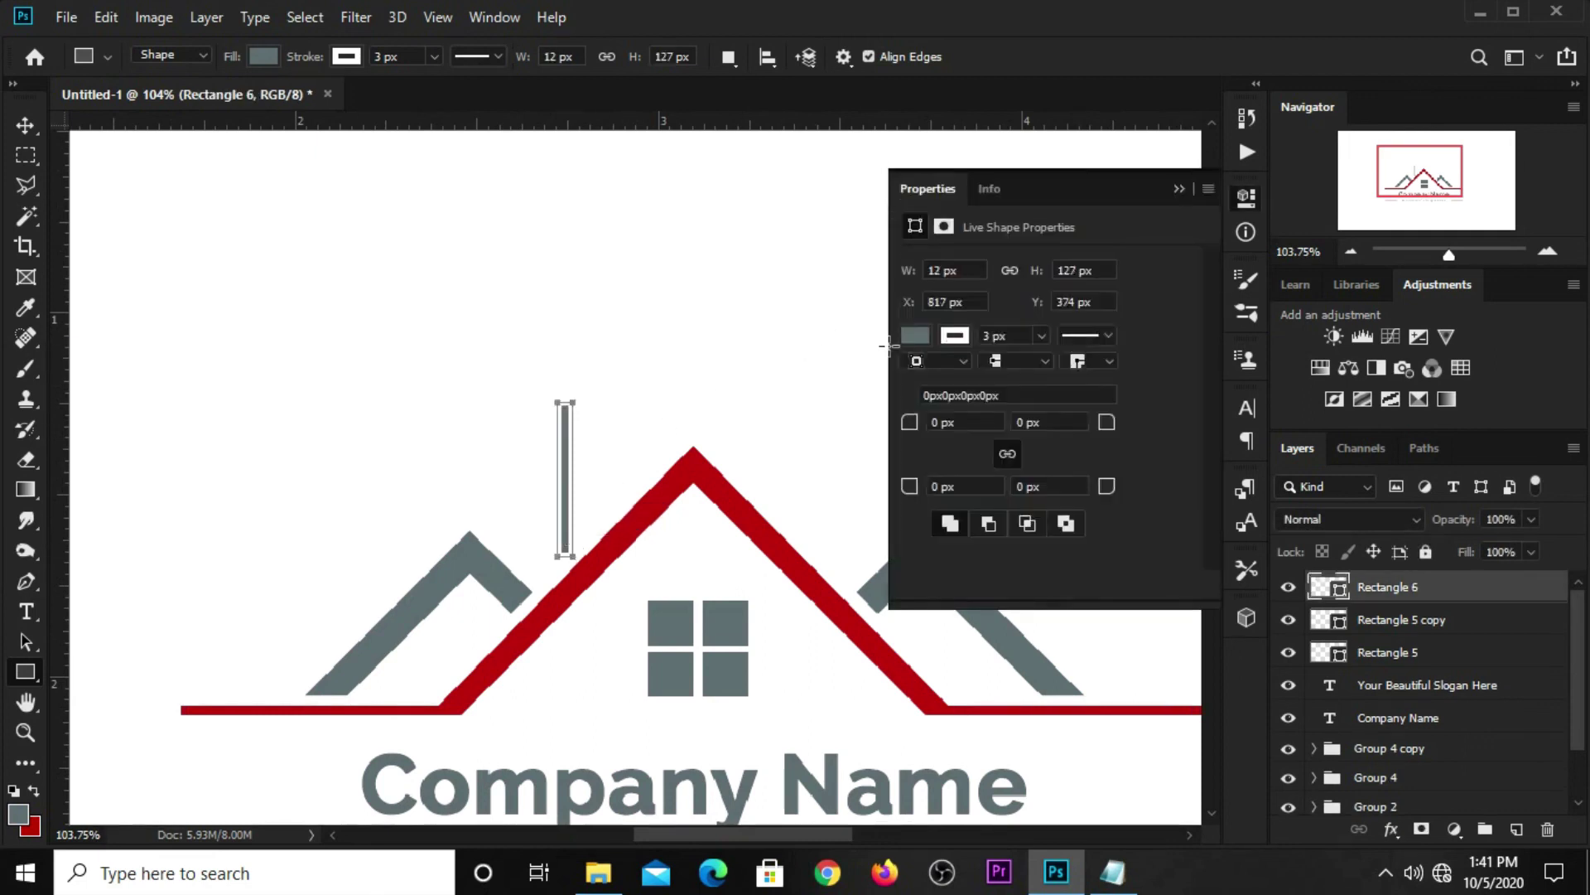
pyautogui.click(914, 335)
pyautogui.click(916, 457)
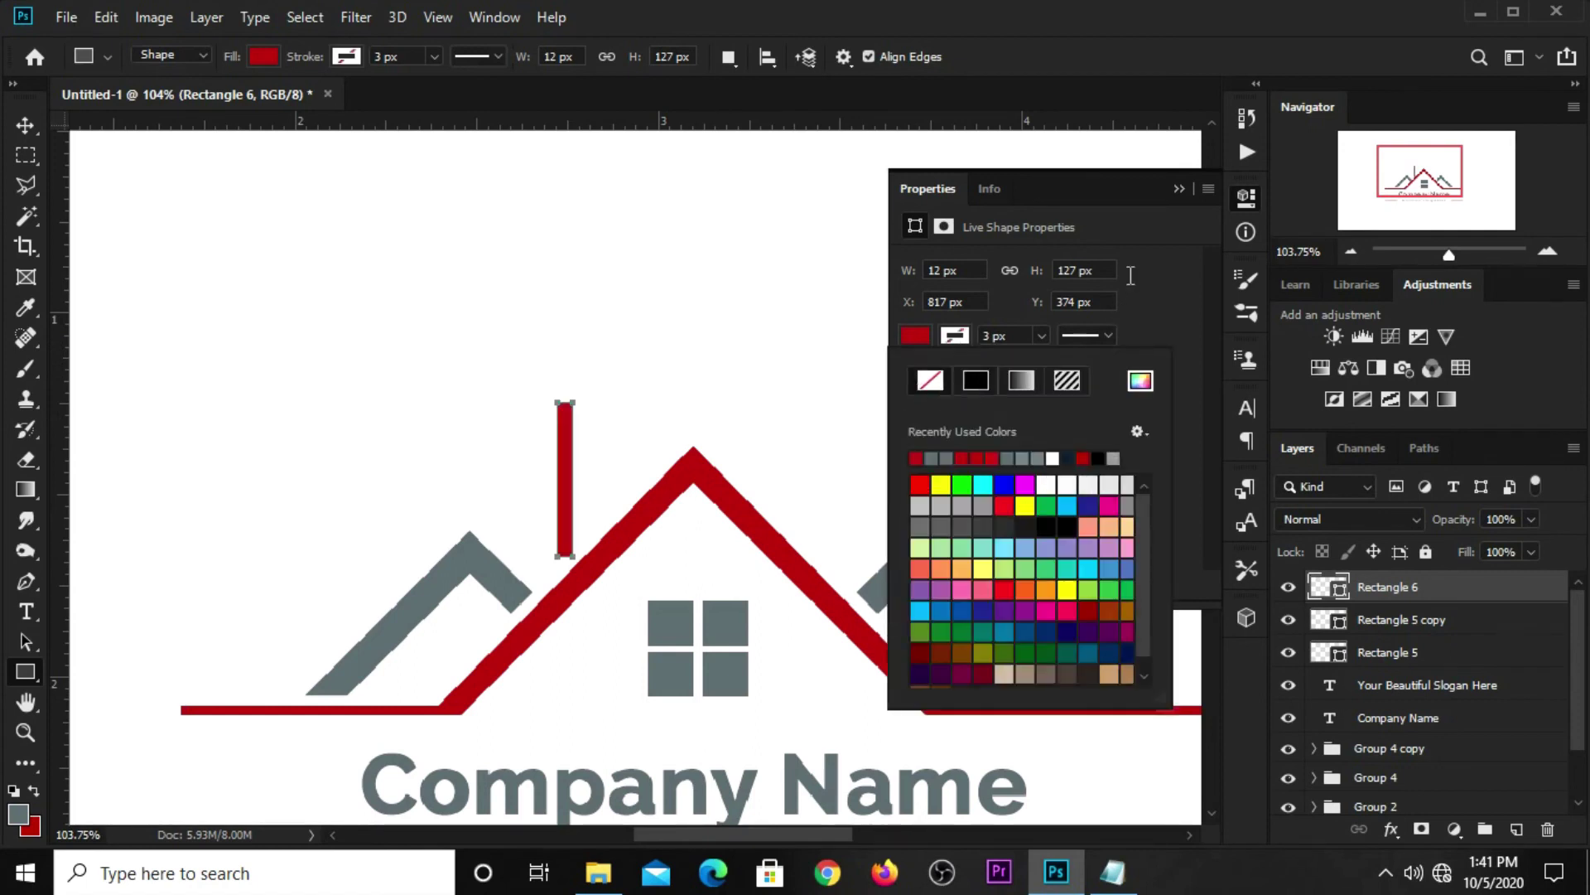
pyautogui.click(1188, 177)
pyautogui.click(1180, 189)
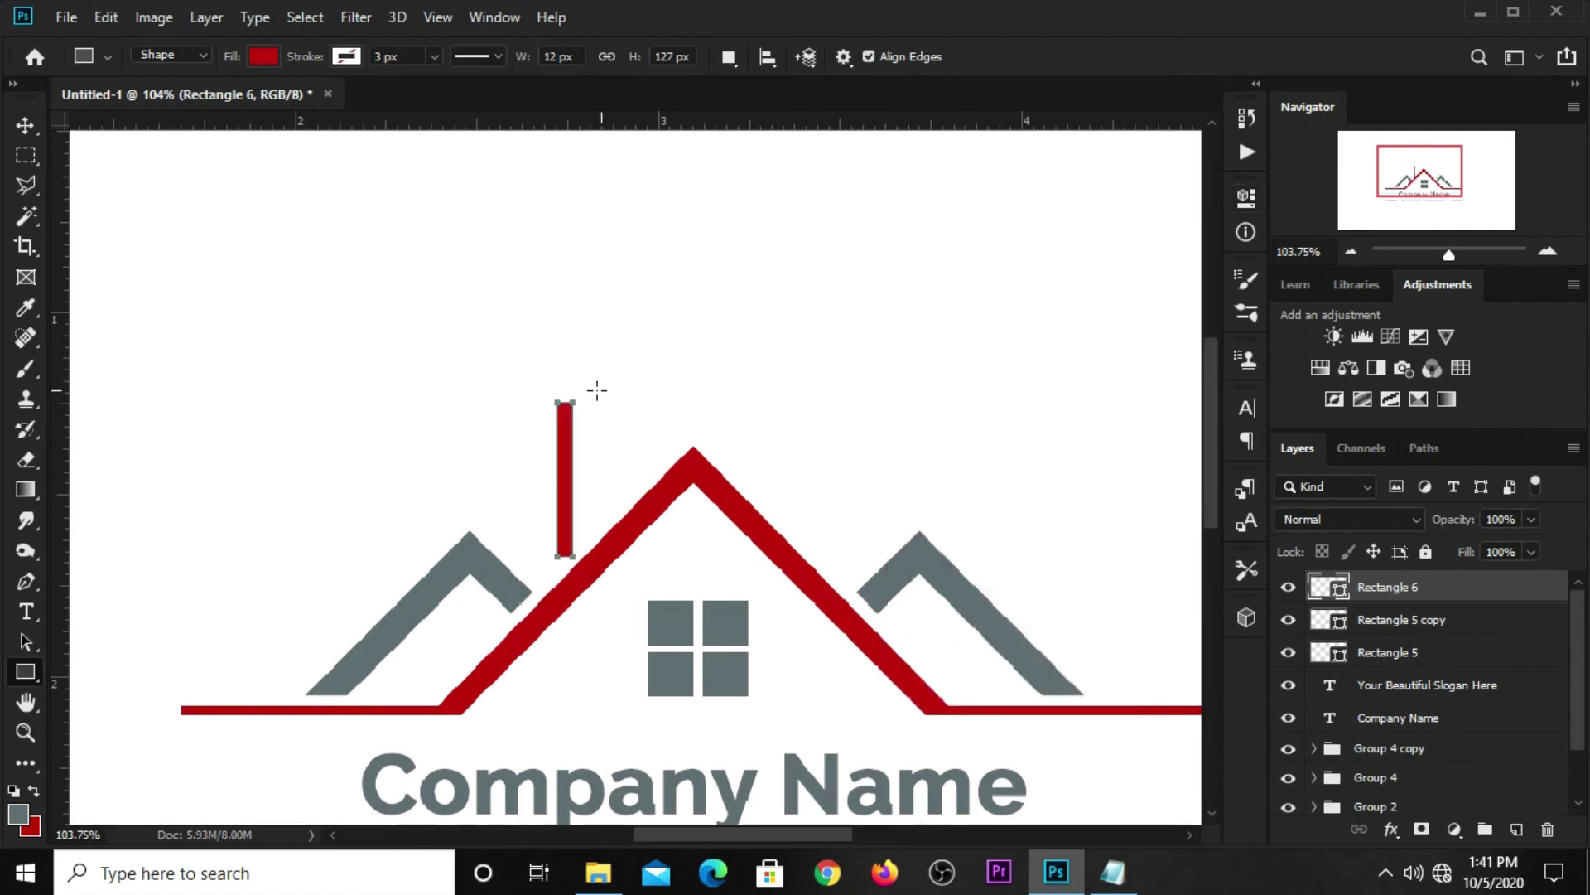
# Step: Skew the chimney rectangle so its top and bottom follow the roof slope
pyautogui.press('v')
pyautogui.scroll(2, 561, 535)
pyautogui.scroll(2, 562, 534)
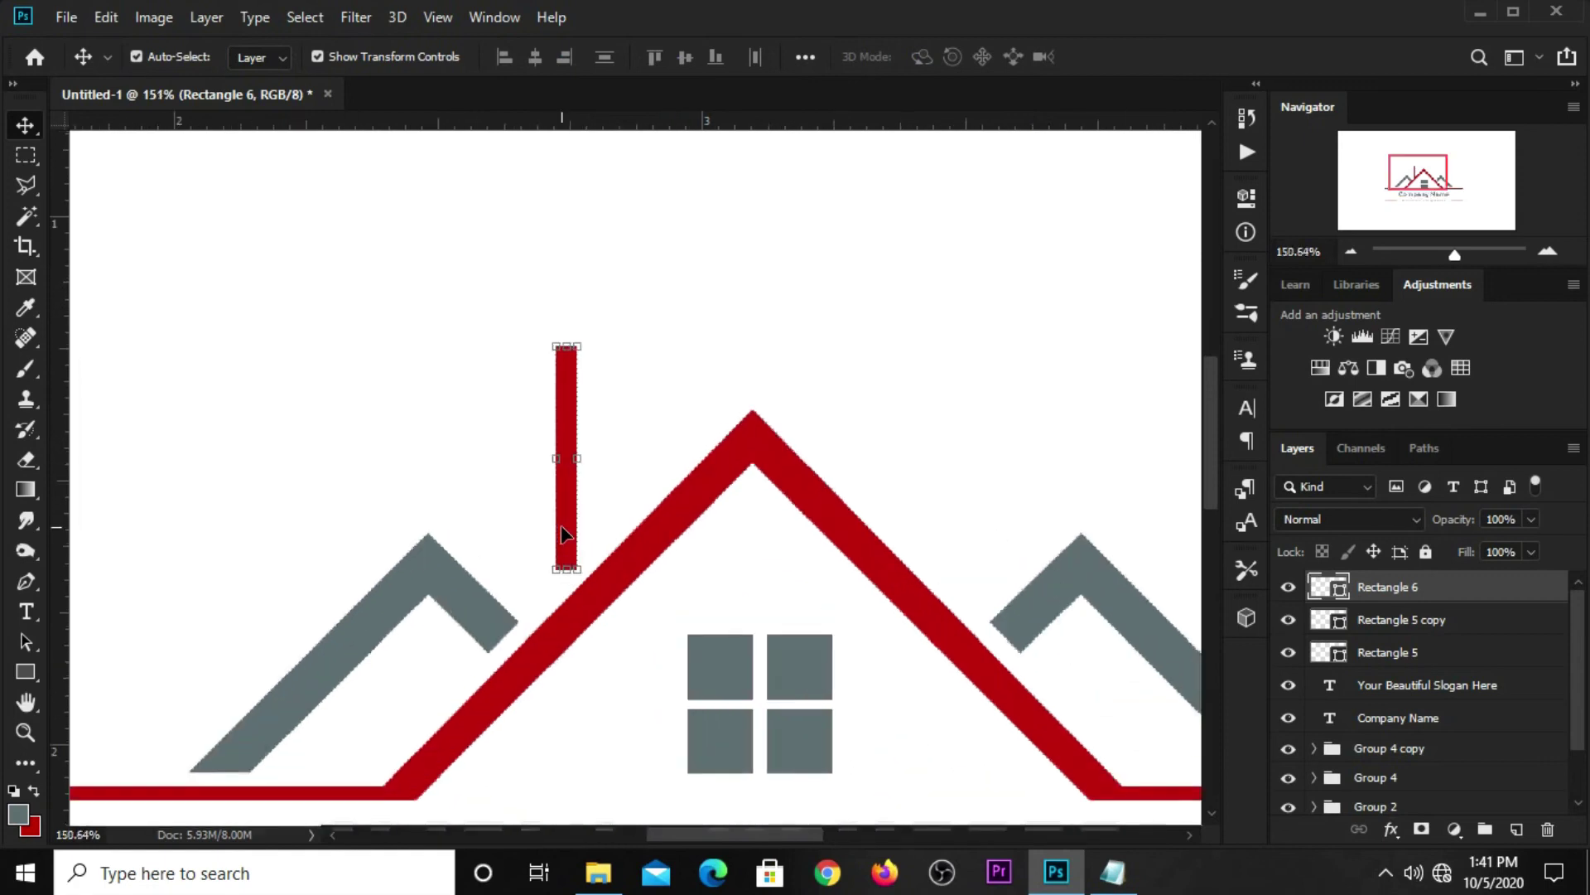
pyautogui.hotkey('ctrl', 't')
pyautogui.rightClick(564, 515)
pyautogui.click(614, 621)
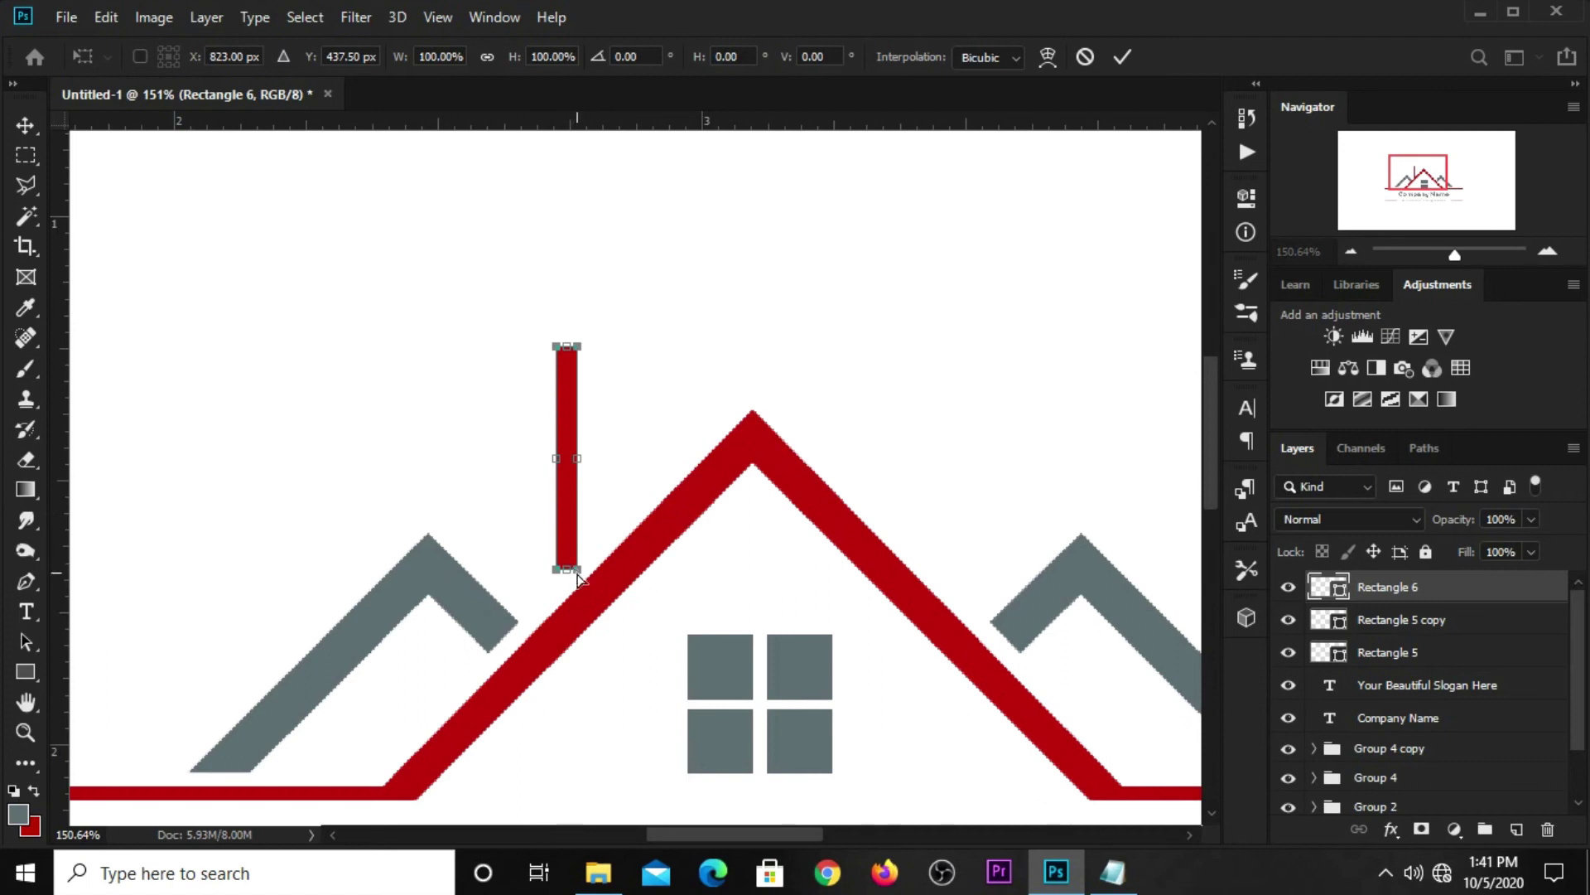
pyautogui.moveTo(580, 574); pyautogui.dragTo(580, 557)
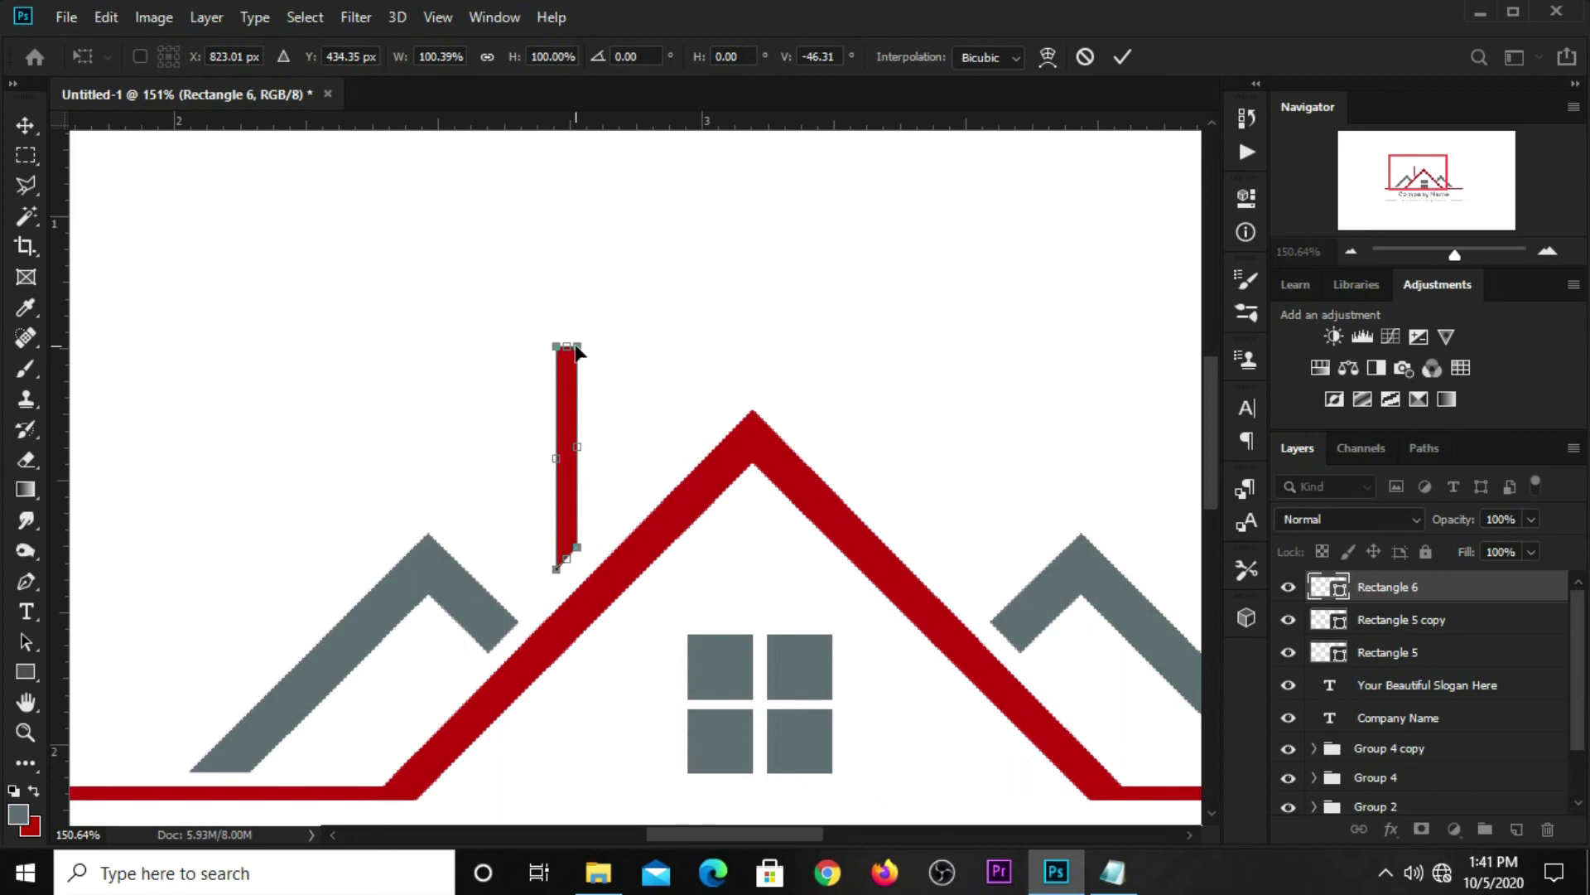
pyautogui.moveTo(577, 363); pyautogui.dragTo(577, 378)
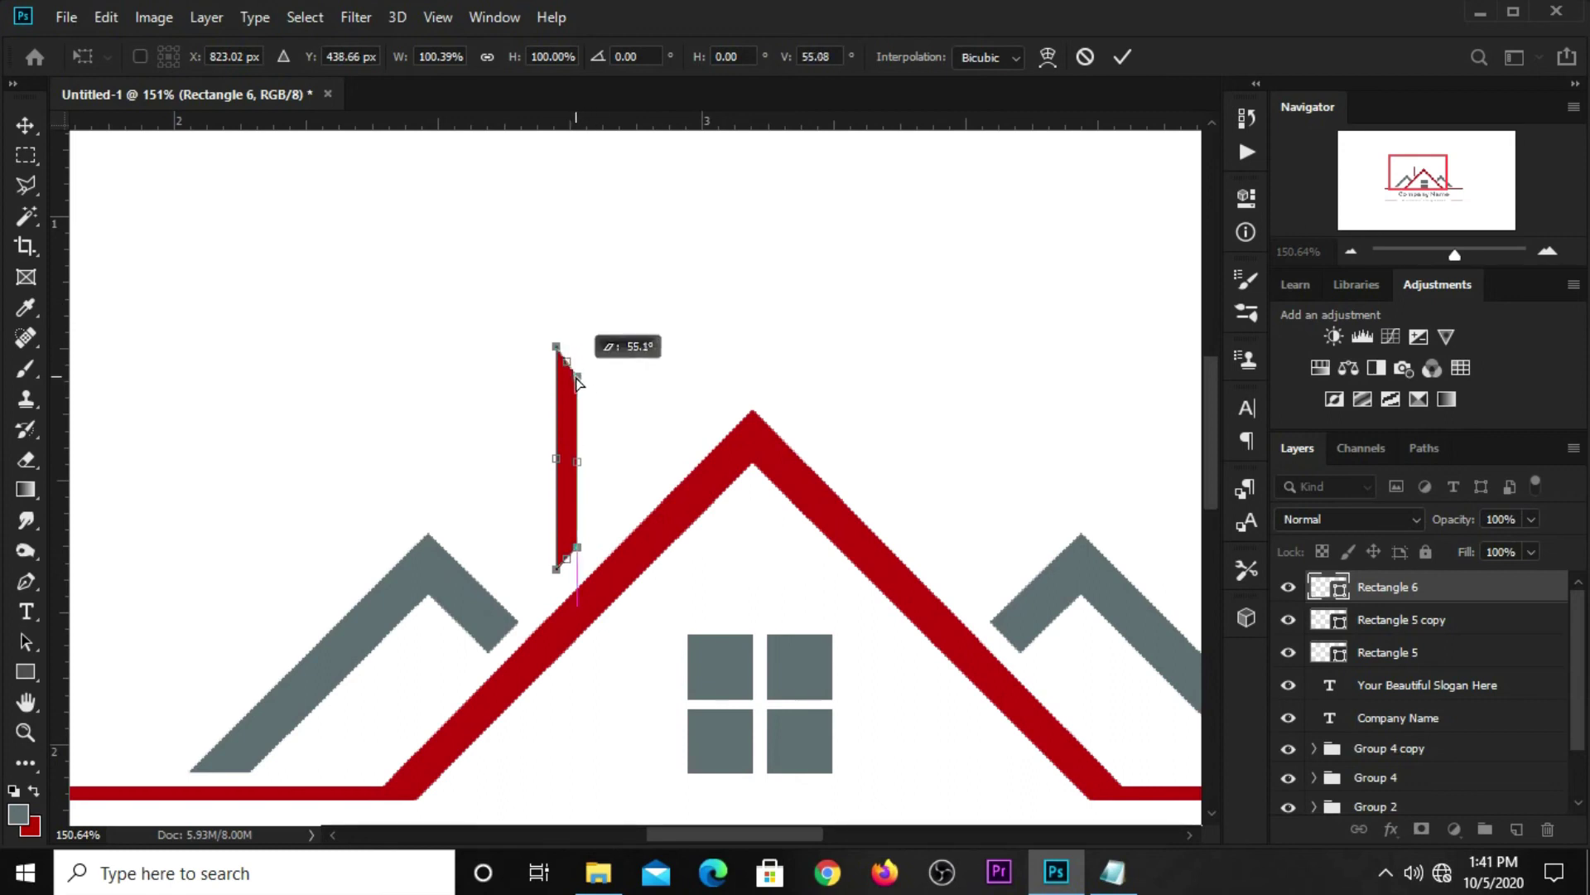
pyautogui.click(1122, 58)
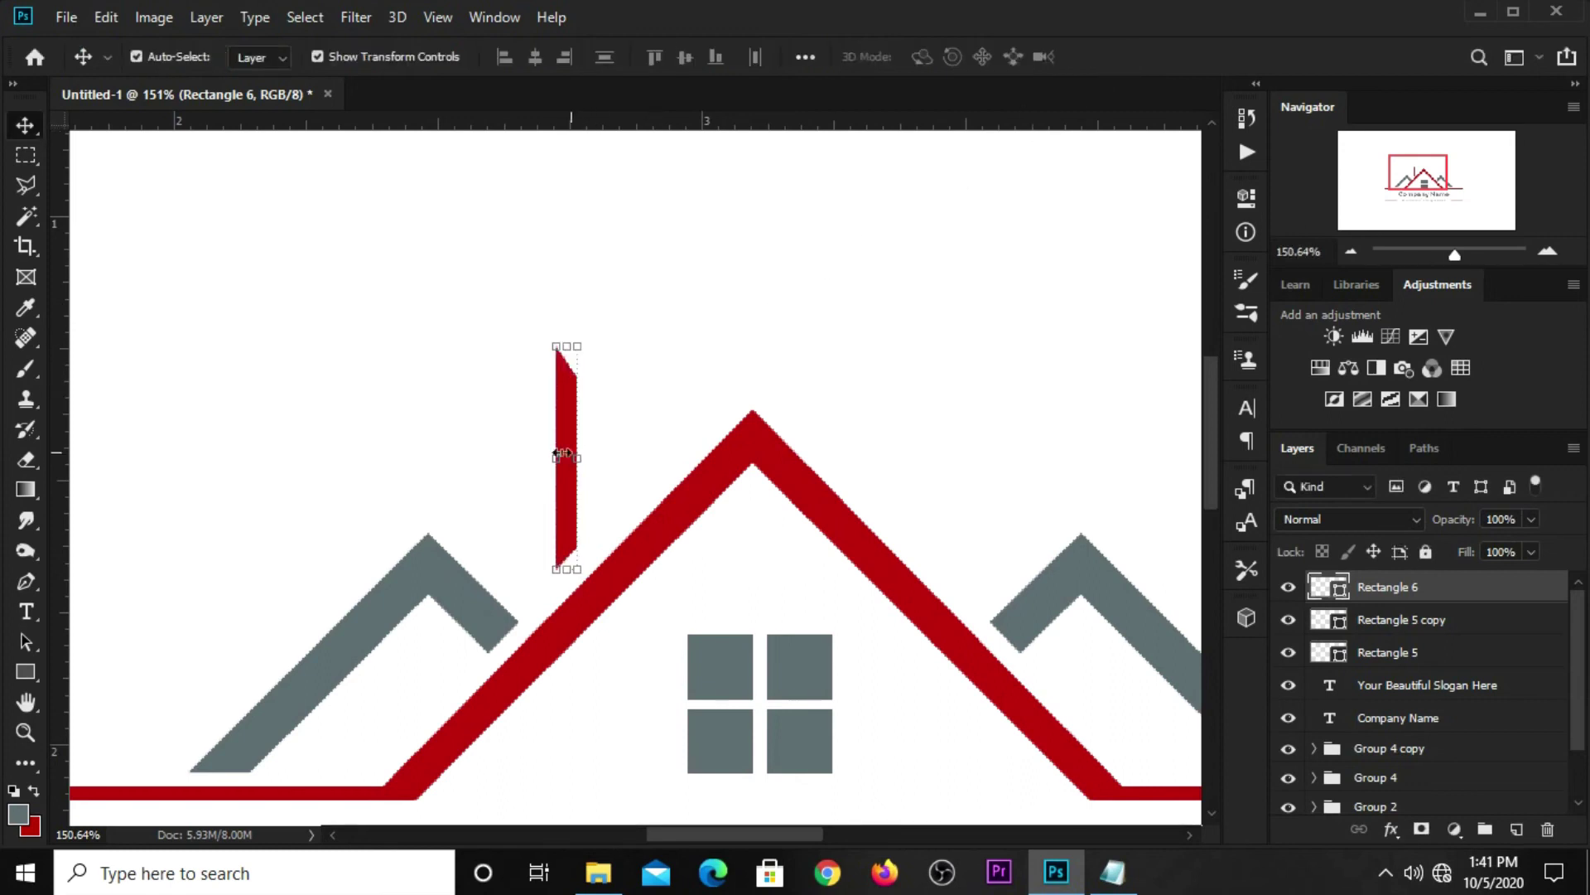
# Step: Move the chimney onto the roof and place a second copy beside it
pyautogui.moveTo(568, 440); pyautogui.dragTo(569, 463)
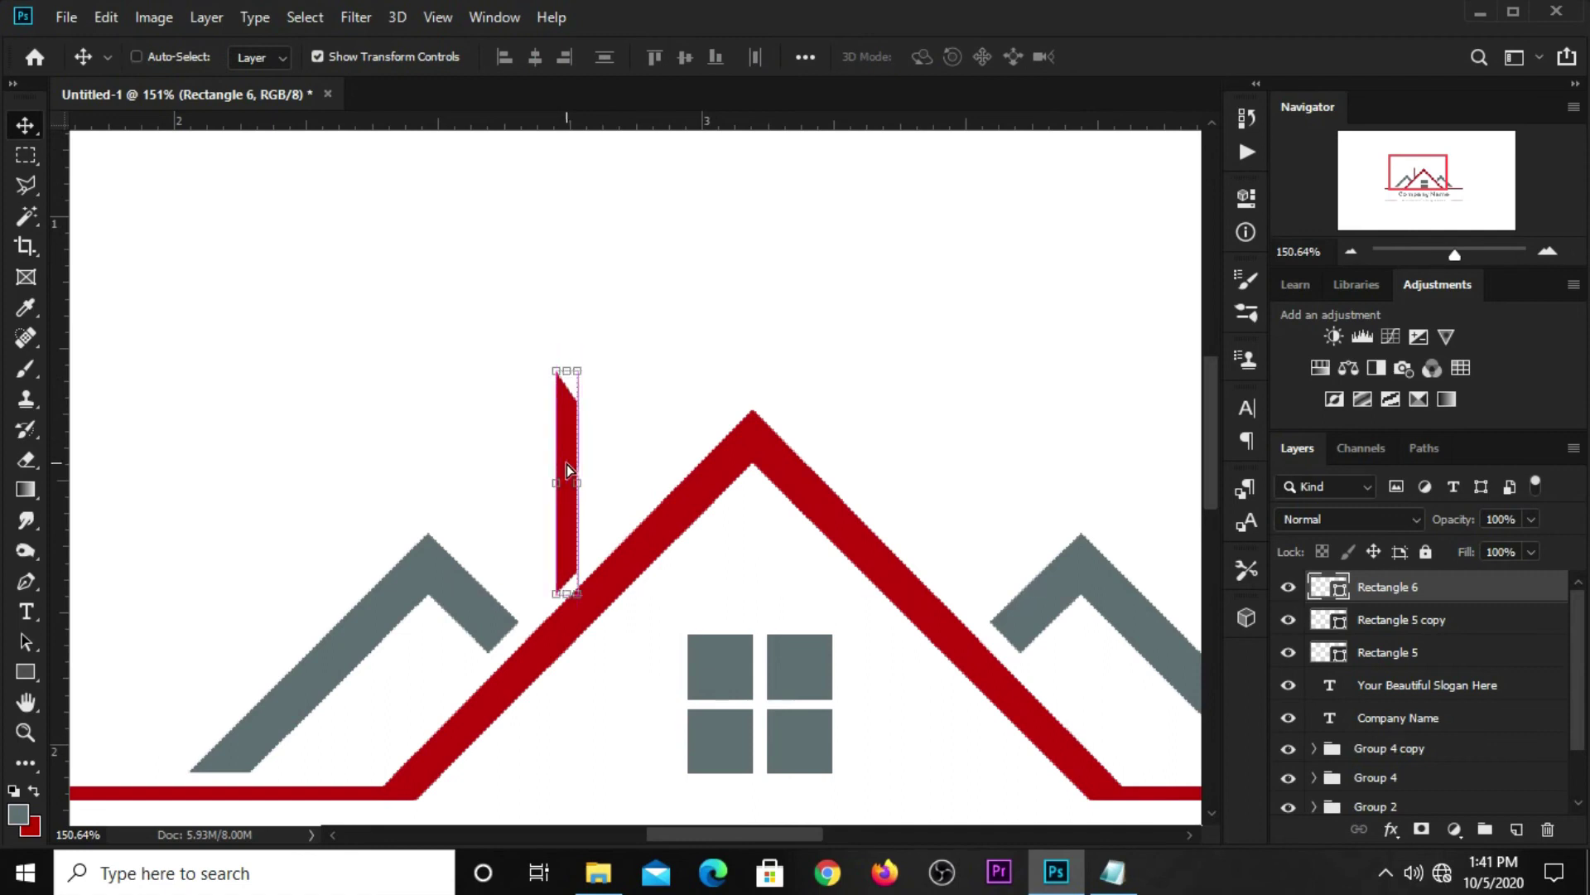
pyautogui.press('ctrl')
pyautogui.moveTo(574, 507); pyautogui.dragTo(602, 466)
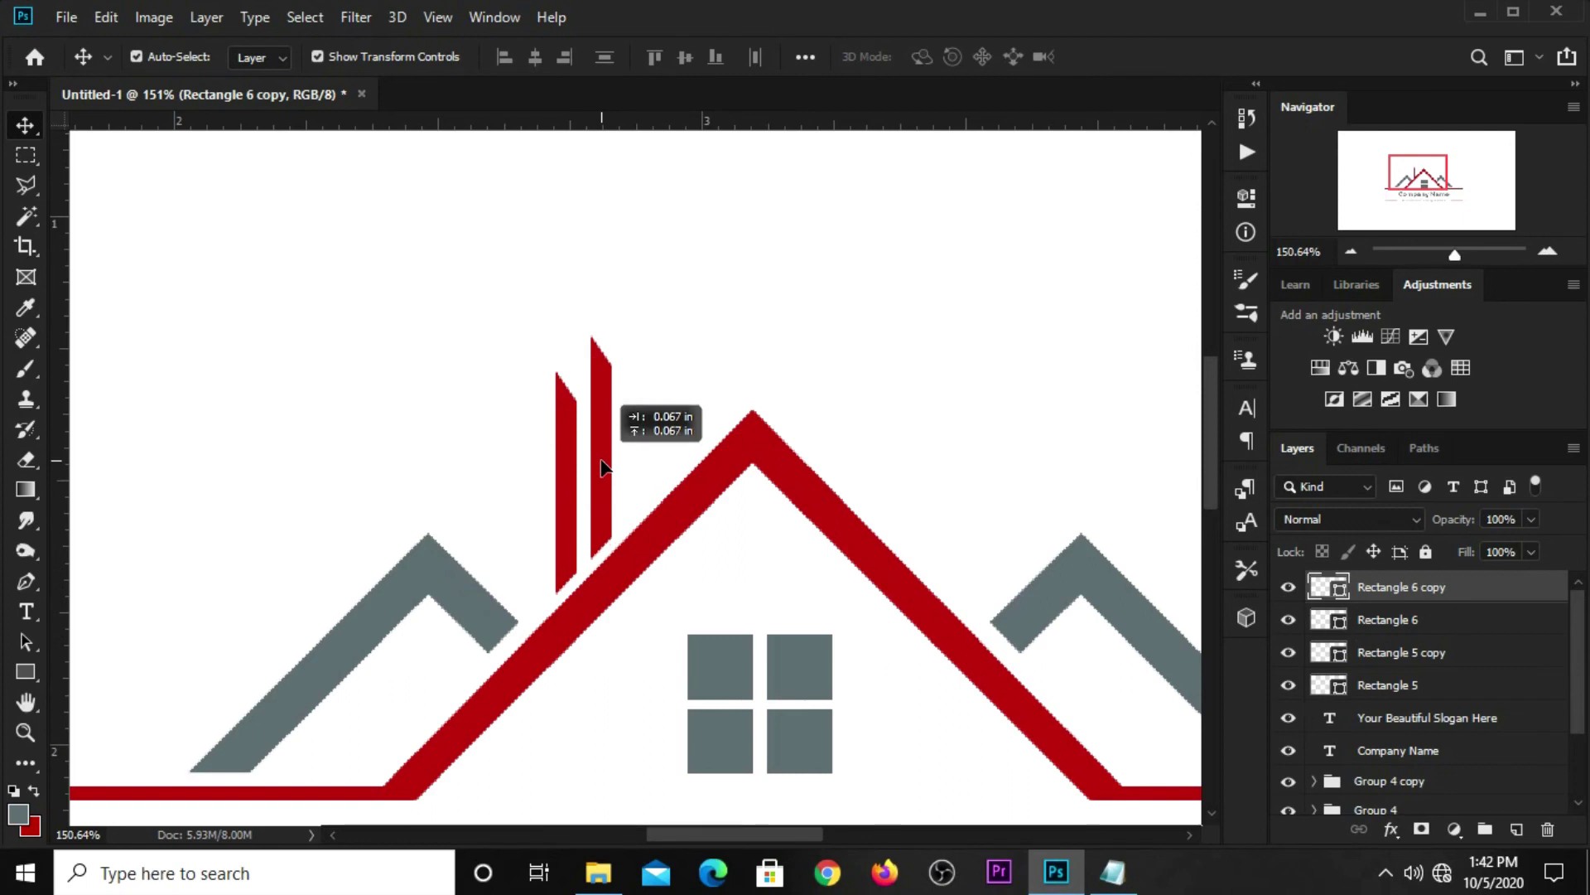
pyautogui.moveTo(603, 466); pyautogui.dragTo(603, 466)
pyautogui.hotkey('ctrl', '-')
pyautogui.hotkey('ctrl', '-')
pyautogui.hotkey('ctrl', '-')
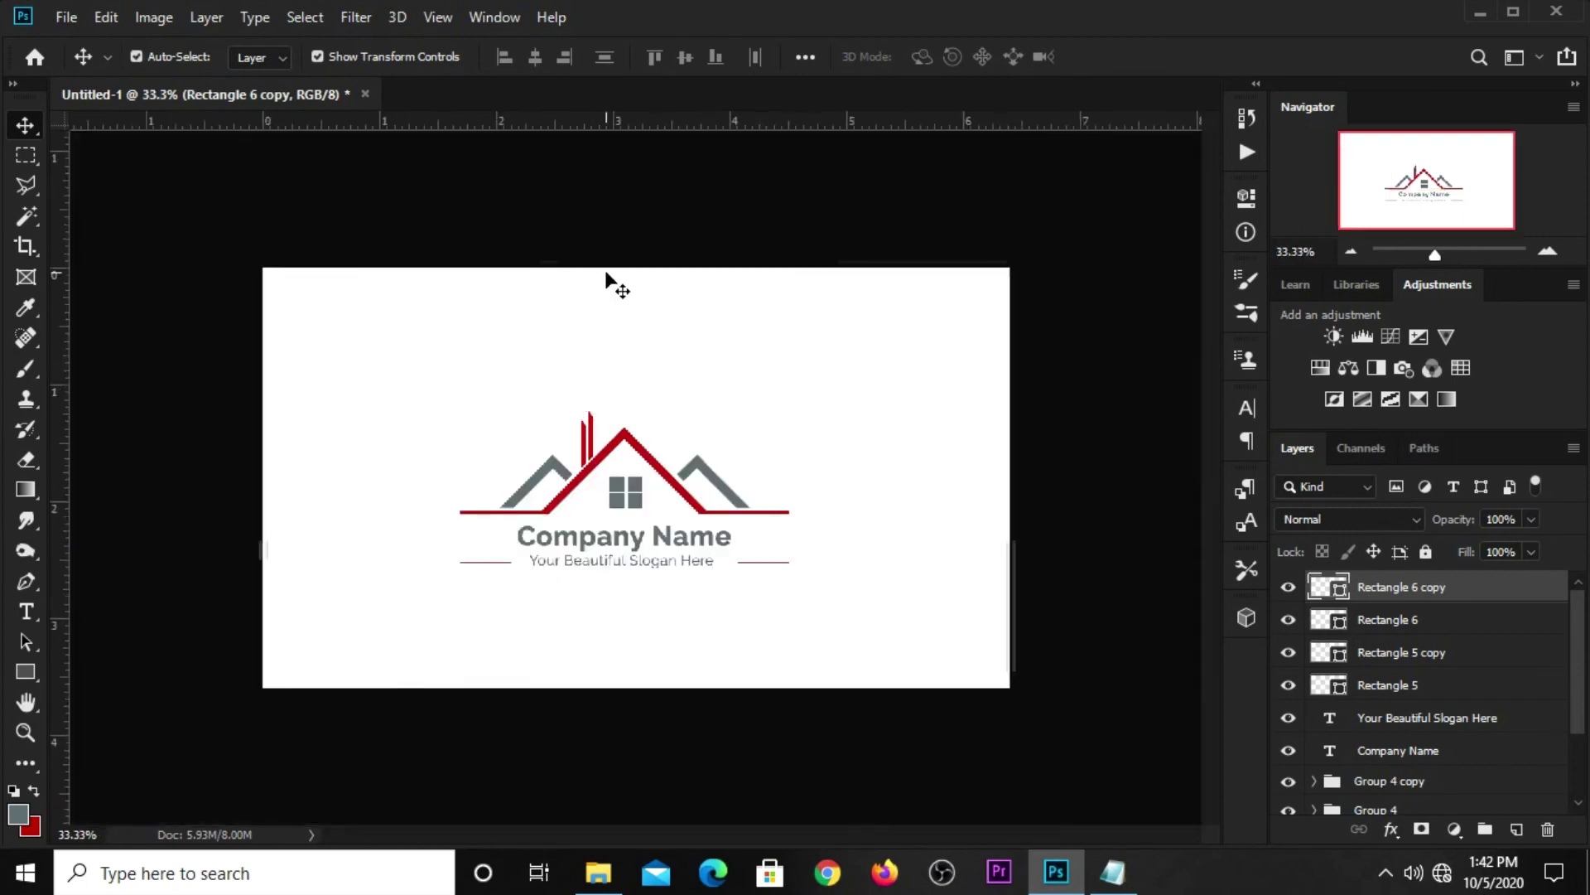
# Step: Undo a first merged stamp and hide the white Background layer
pyautogui.click(610, 284)
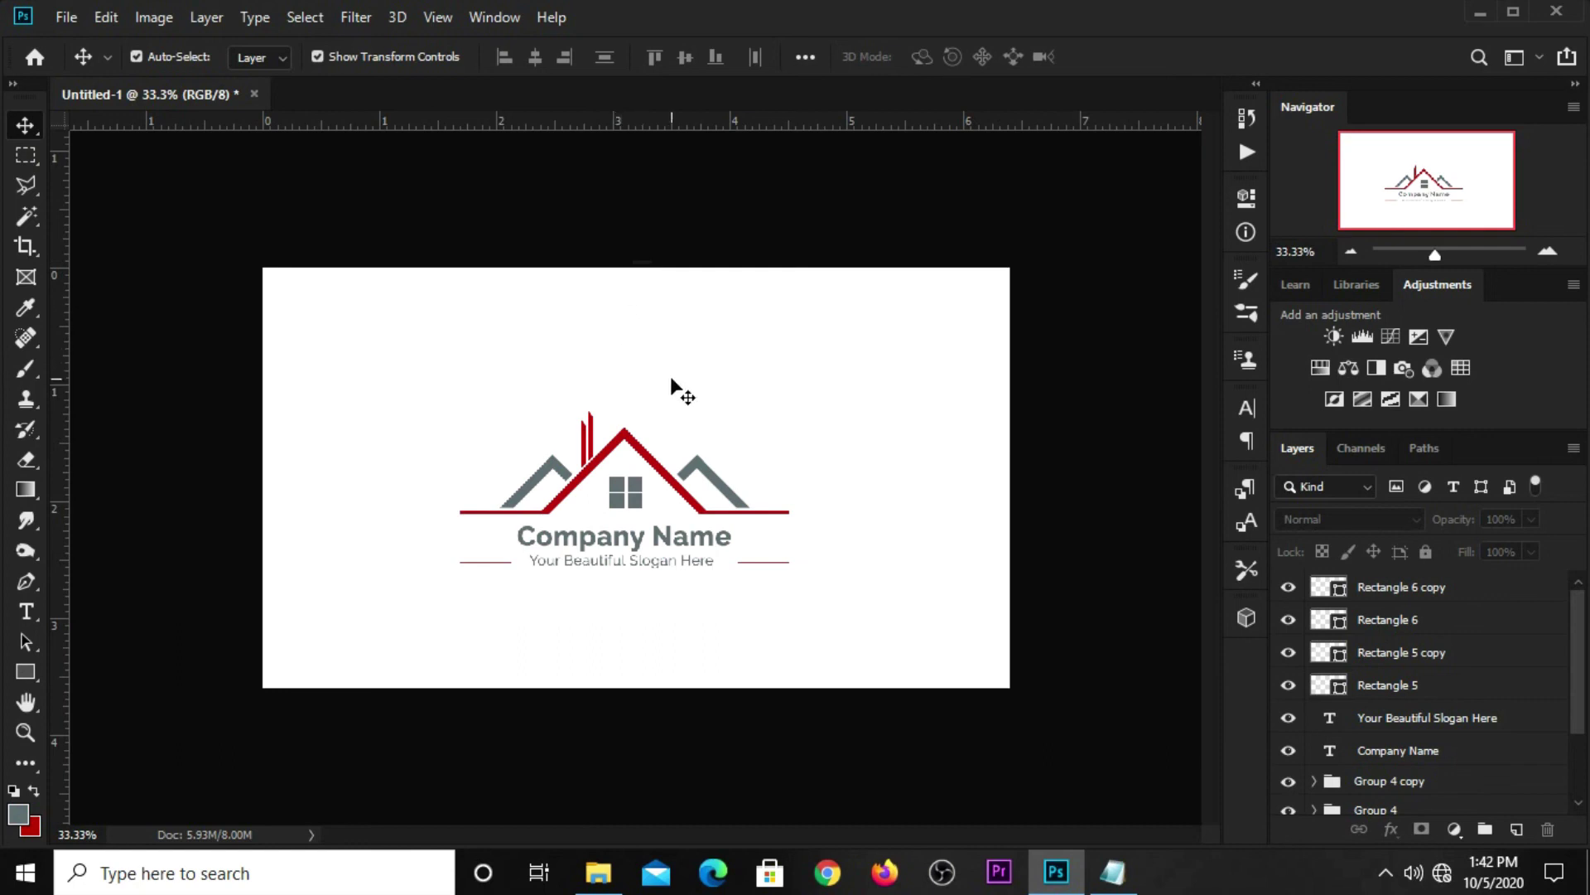
pyautogui.hotkey('ctrl', 'shift', 'alt', 'e')
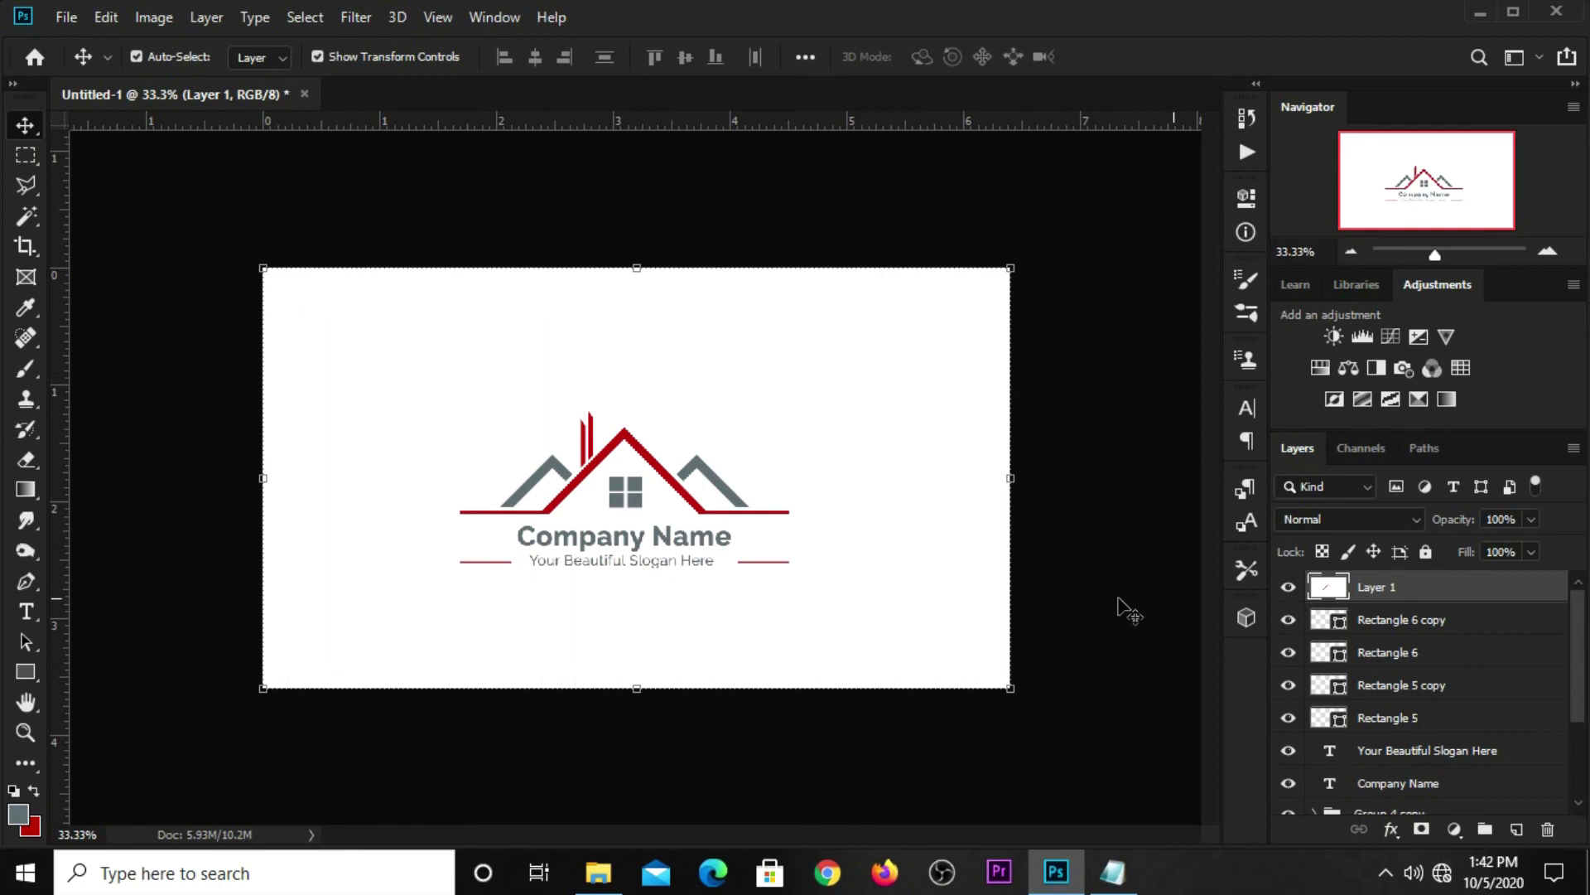
pyautogui.hotkey('ctrl', 'z')
pyautogui.scroll(-1, 1346, 716)
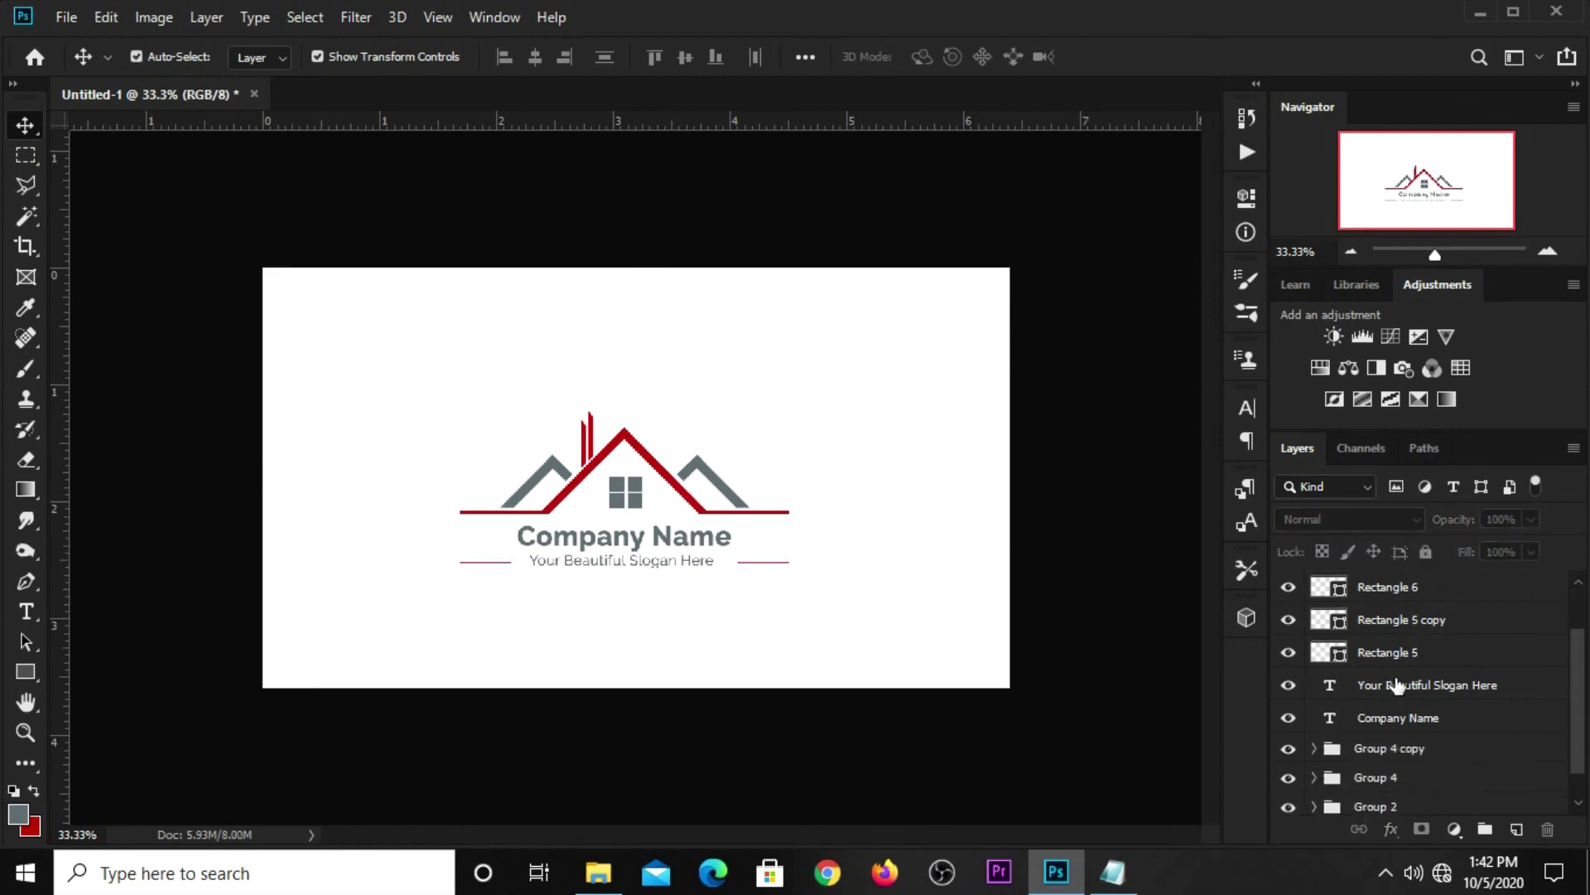
pyautogui.scroll(-2, 1334, 741)
pyautogui.click(1288, 798)
pyautogui.scroll(3, 862, 621)
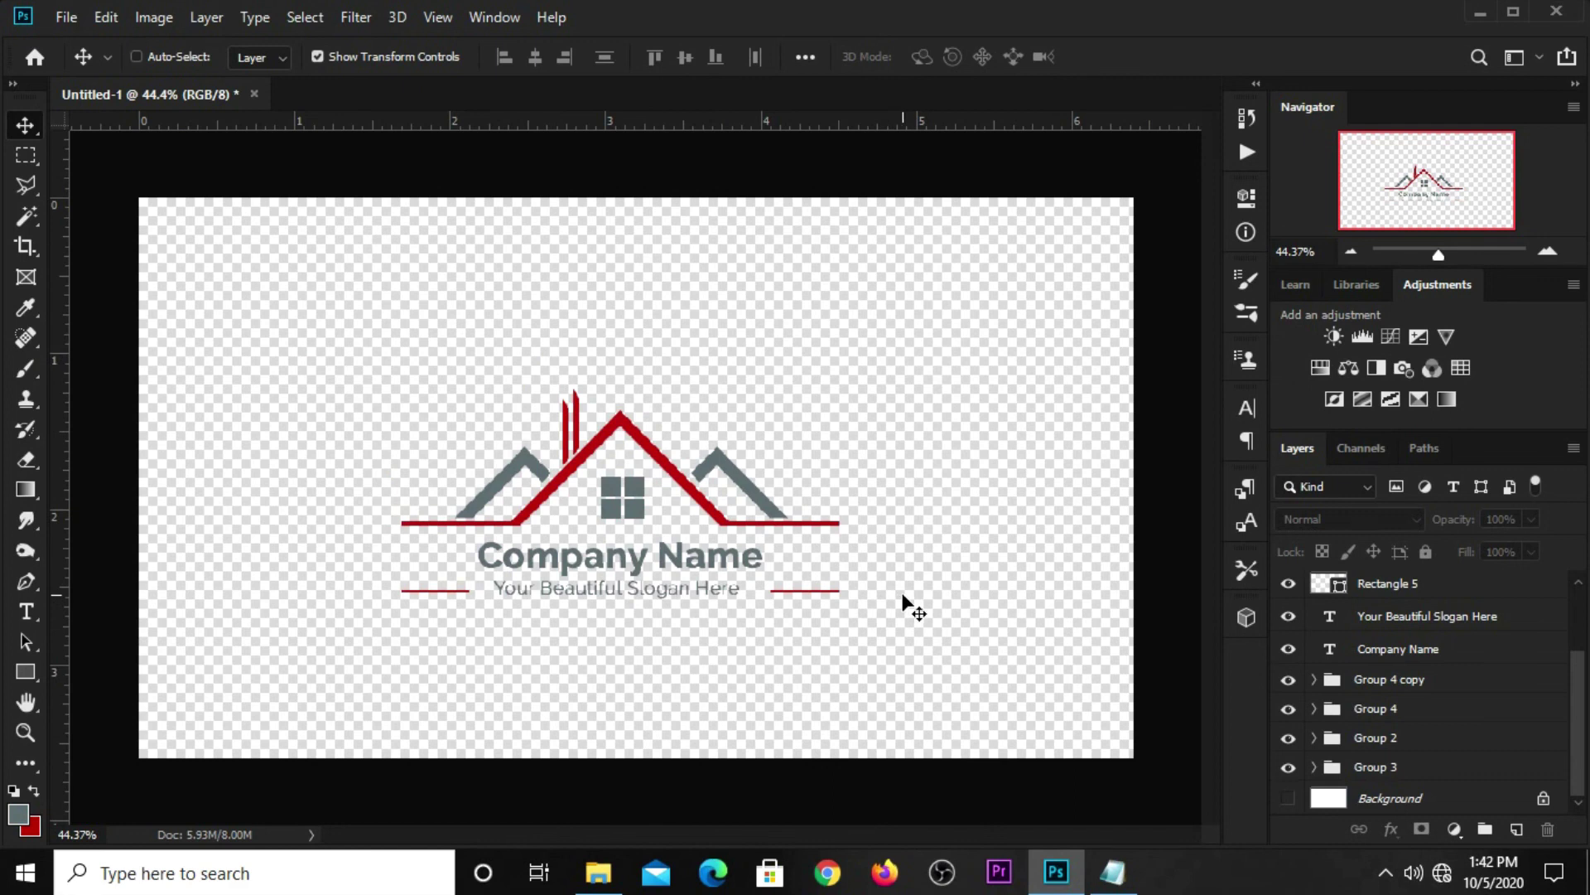
# Step: Stamp all visible layers into a merged Layer 1 and move it up and right
pyautogui.hotkey('ctrl', 'alt', 'shift', 'e')
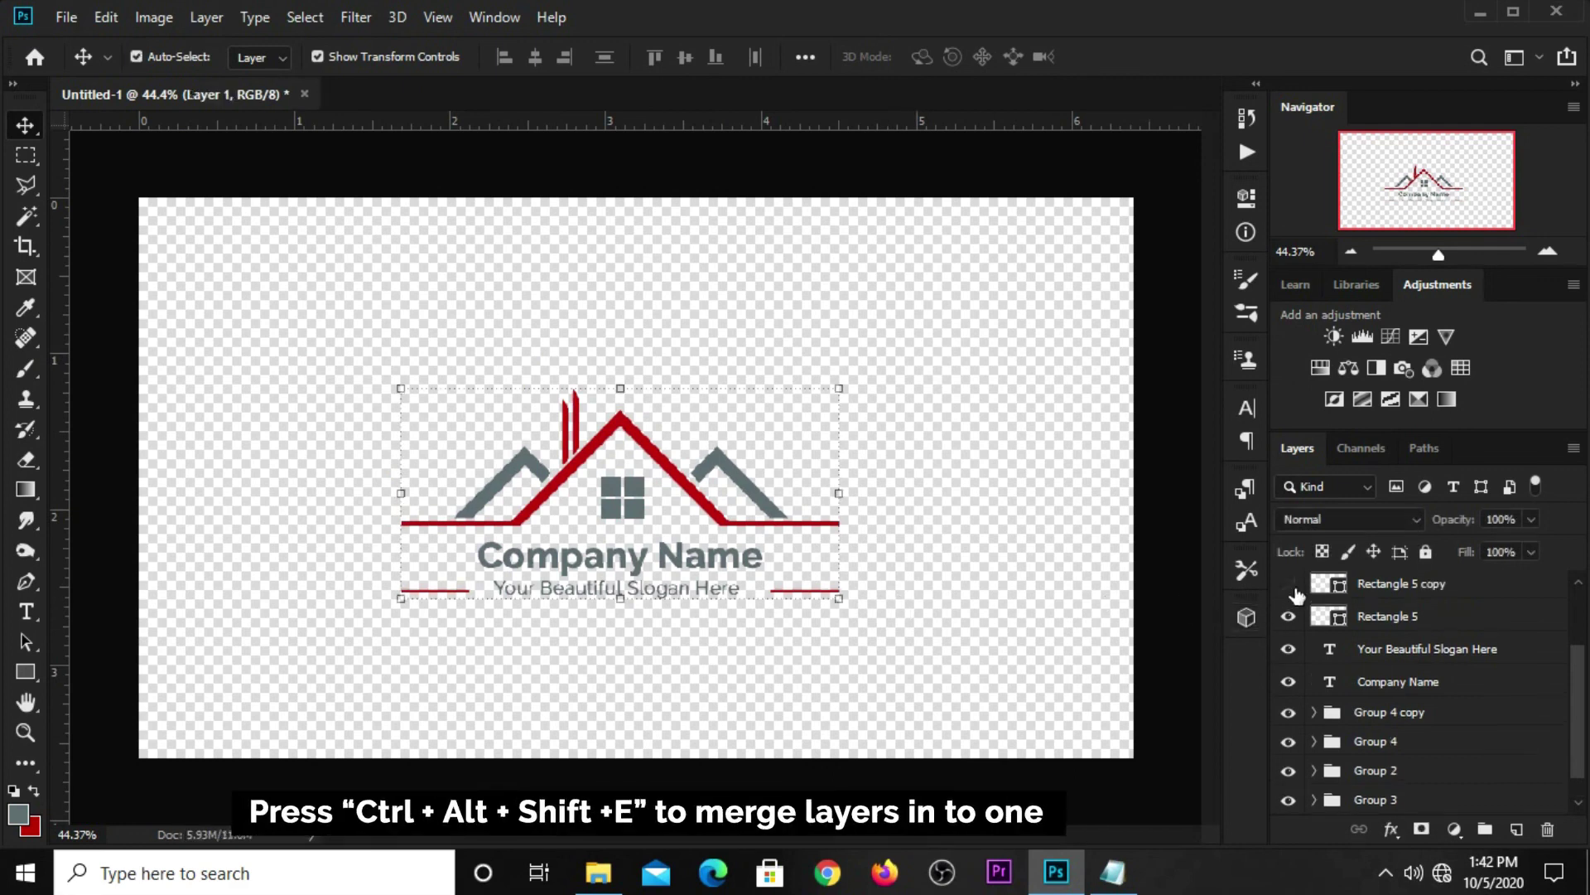
pyautogui.click(1294, 589)
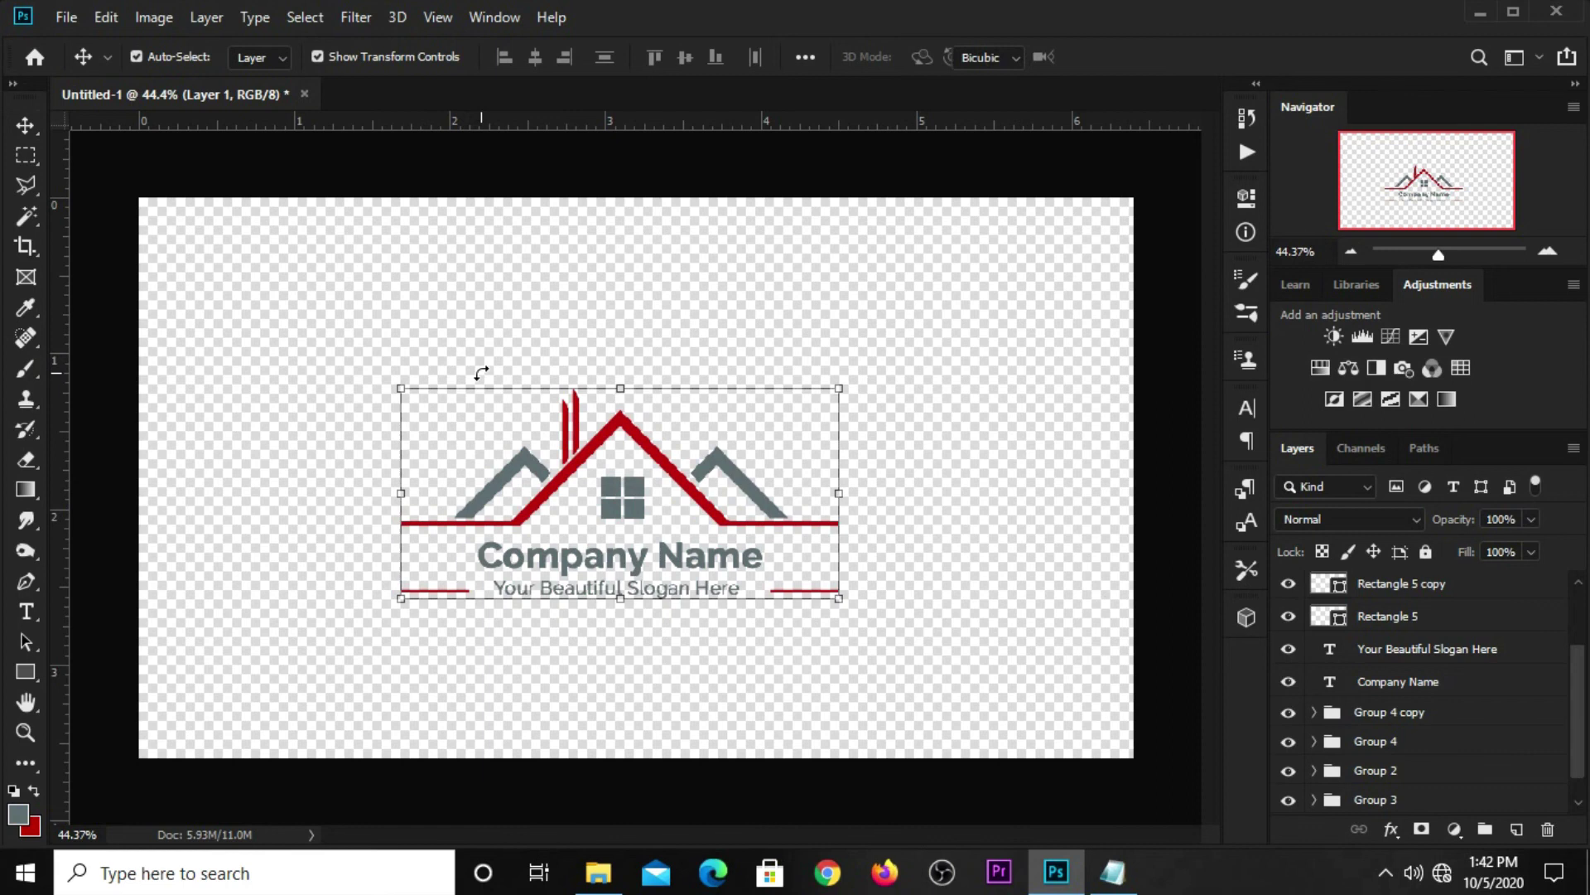
pyautogui.moveTo(573, 515); pyautogui.dragTo(761, 372)
pyautogui.click(1123, 56)
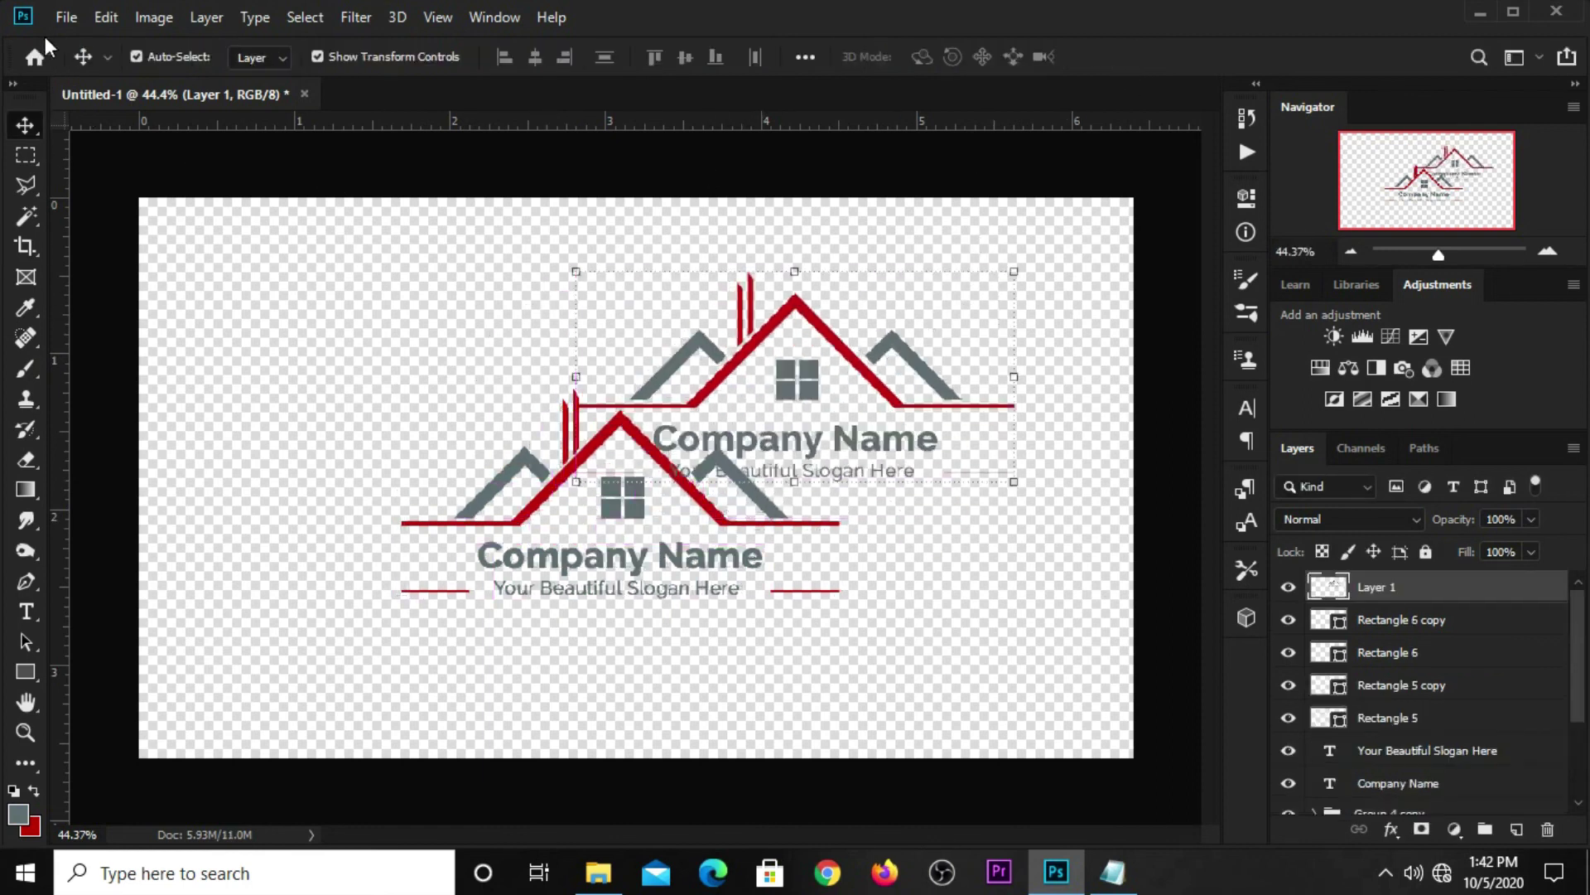
pyautogui.click(66, 16)
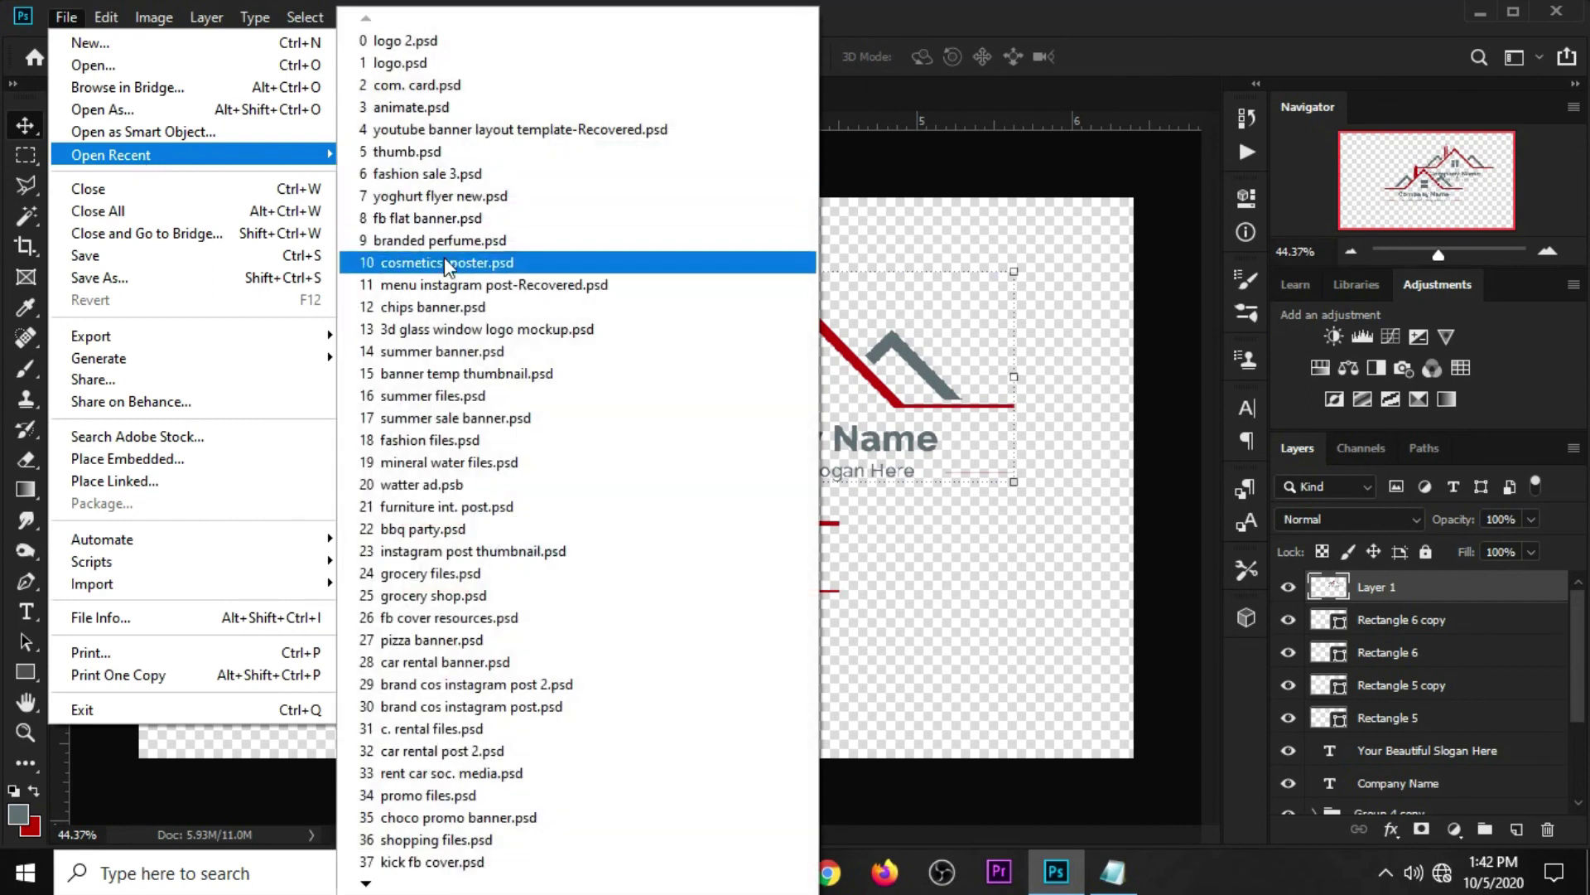
# Step: Open the glass mockup's Your Logo smart object and place the merged logo top right in Untitled-1
pyautogui.click(443, 324)
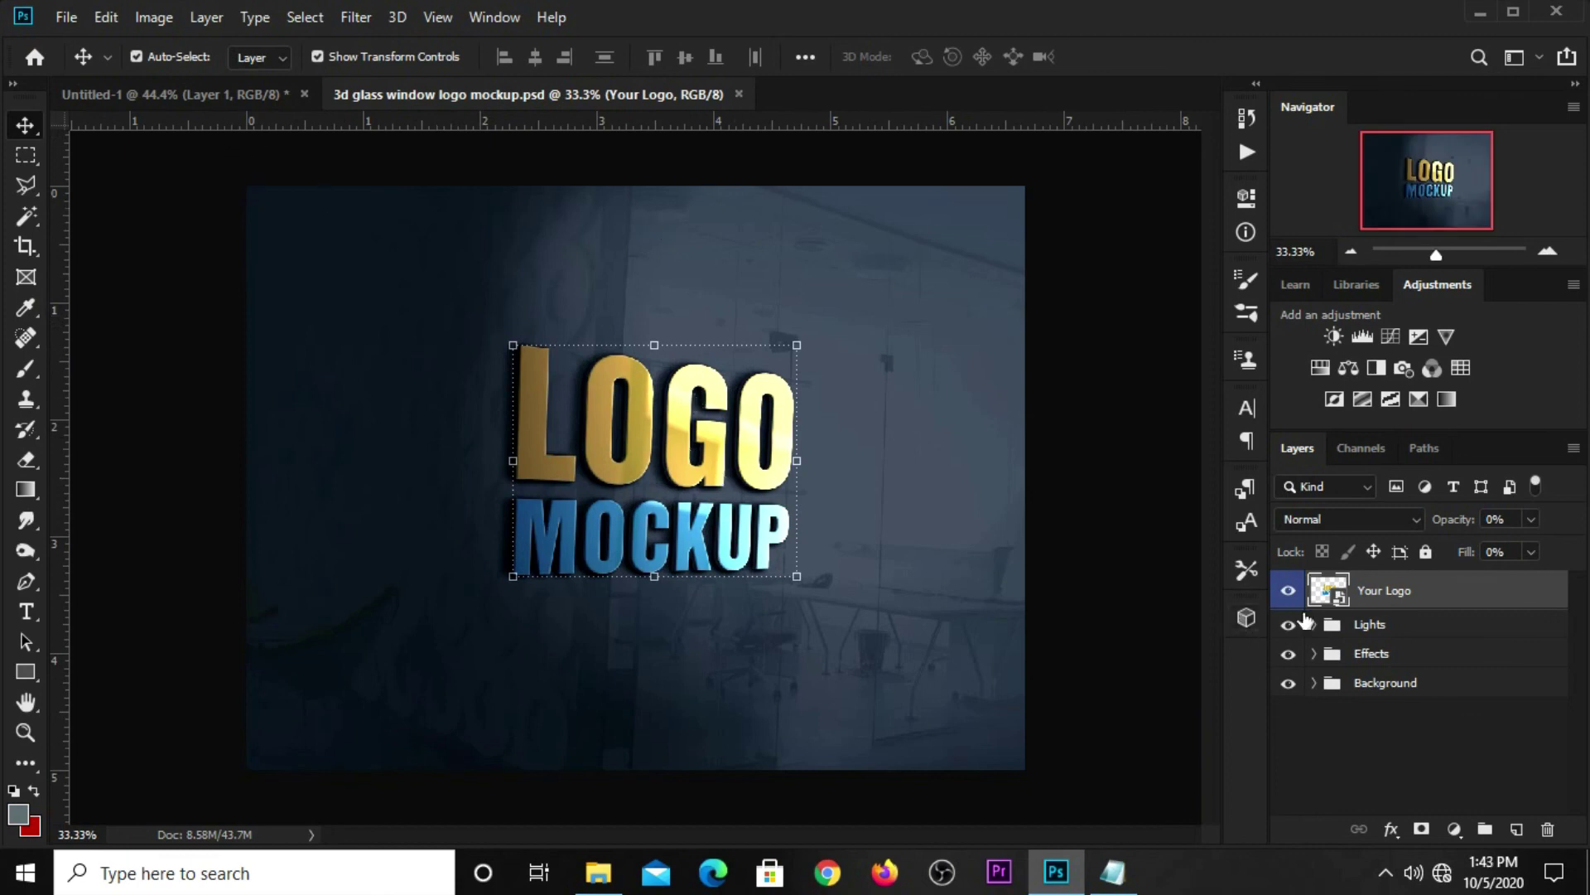
pyautogui.doubleClick(1319, 589)
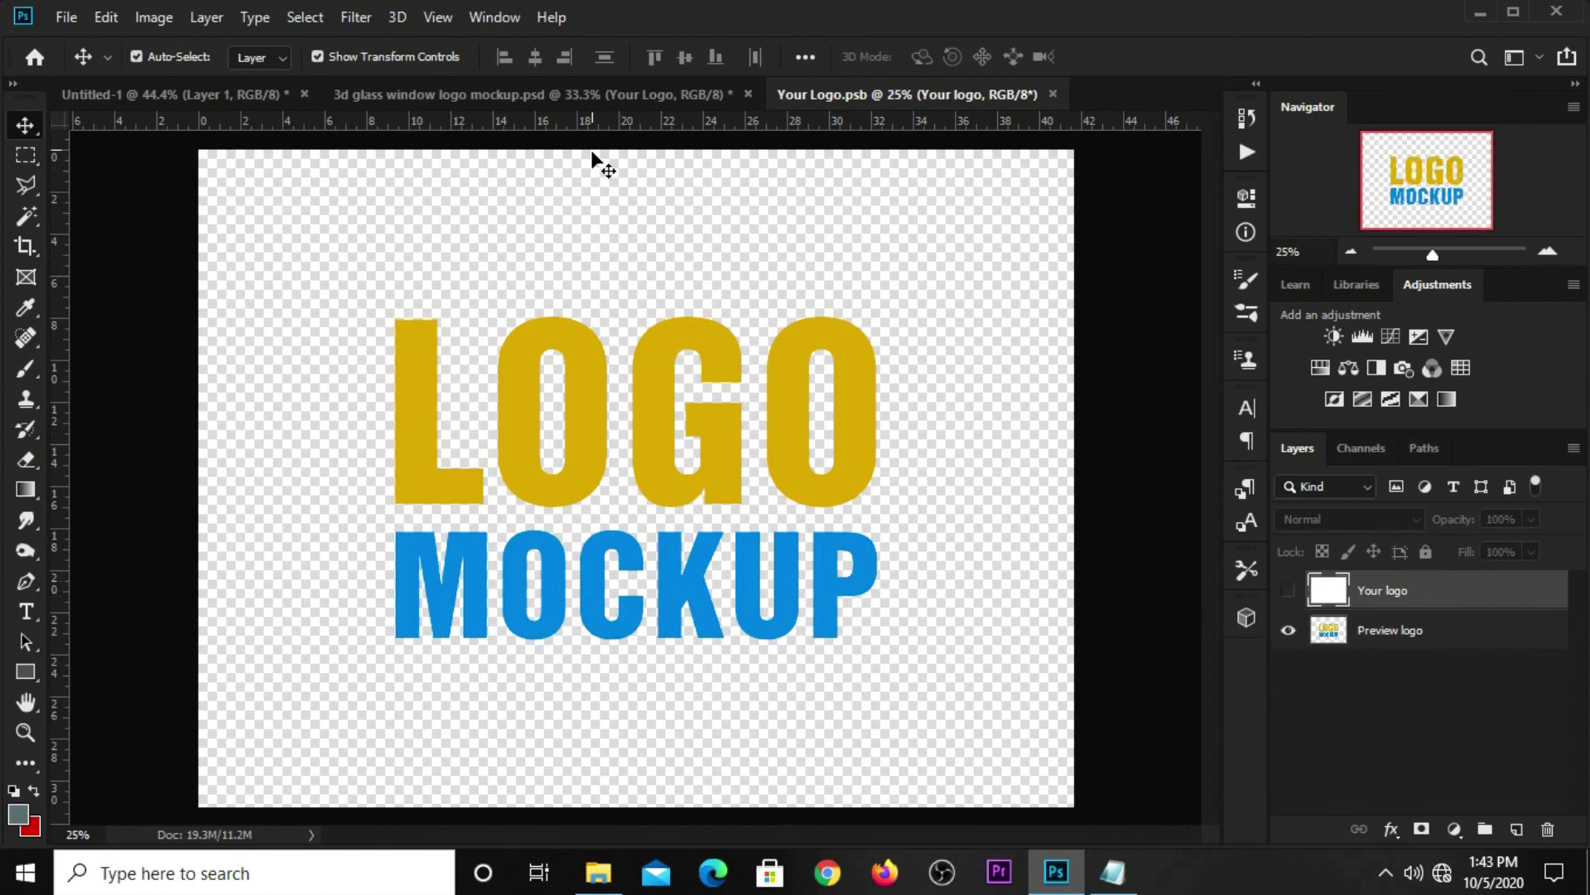
pyautogui.click(614, 93)
pyautogui.click(250, 91)
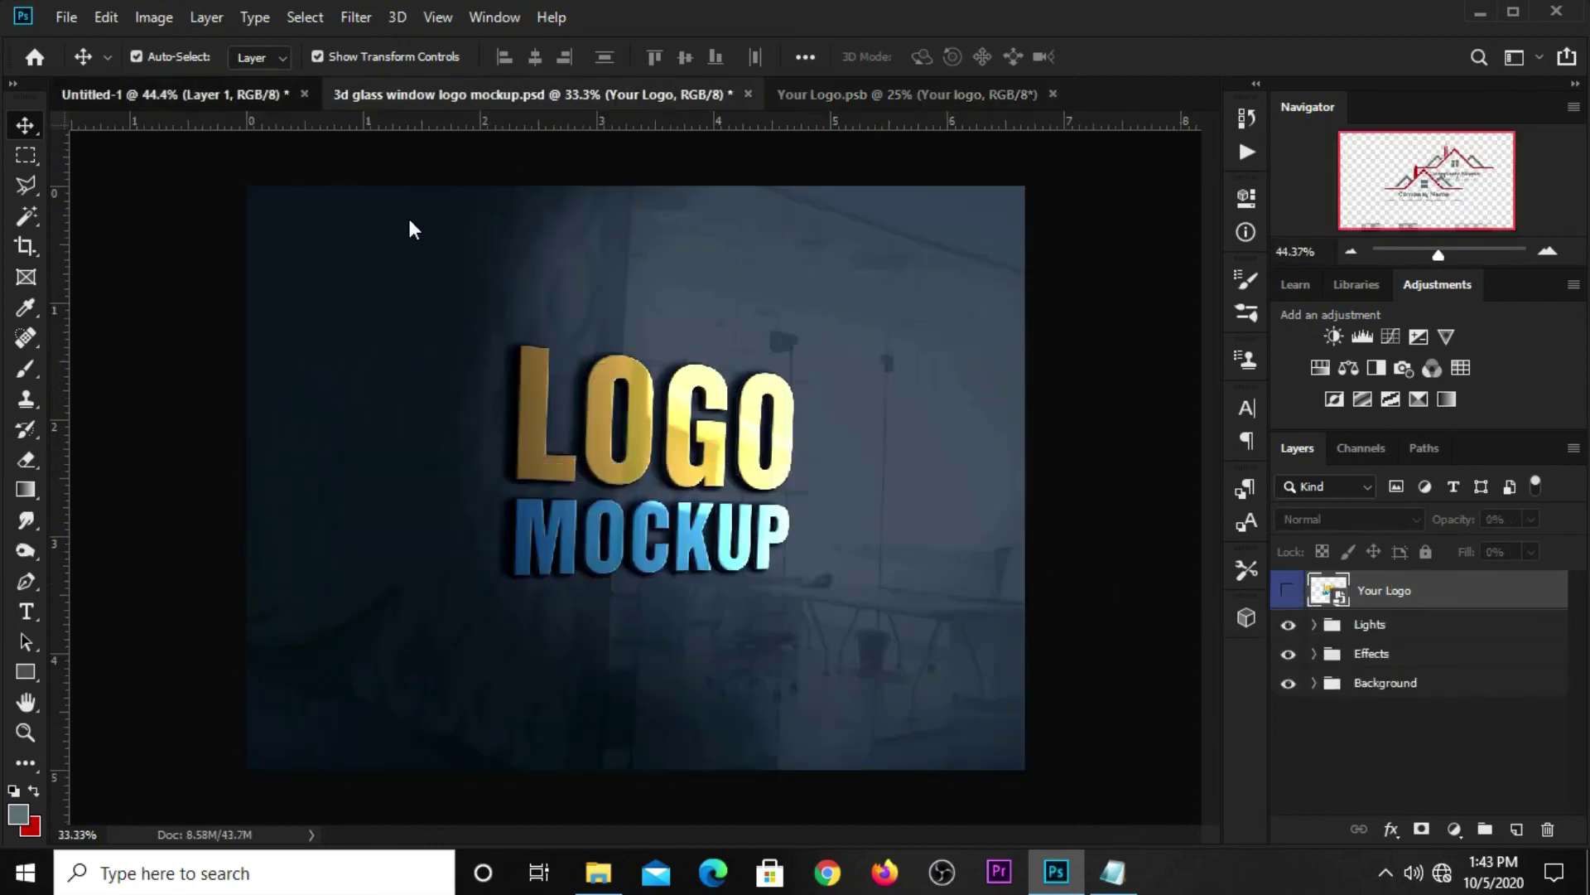
pyautogui.moveTo(790, 265); pyautogui.dragTo(911, 93)
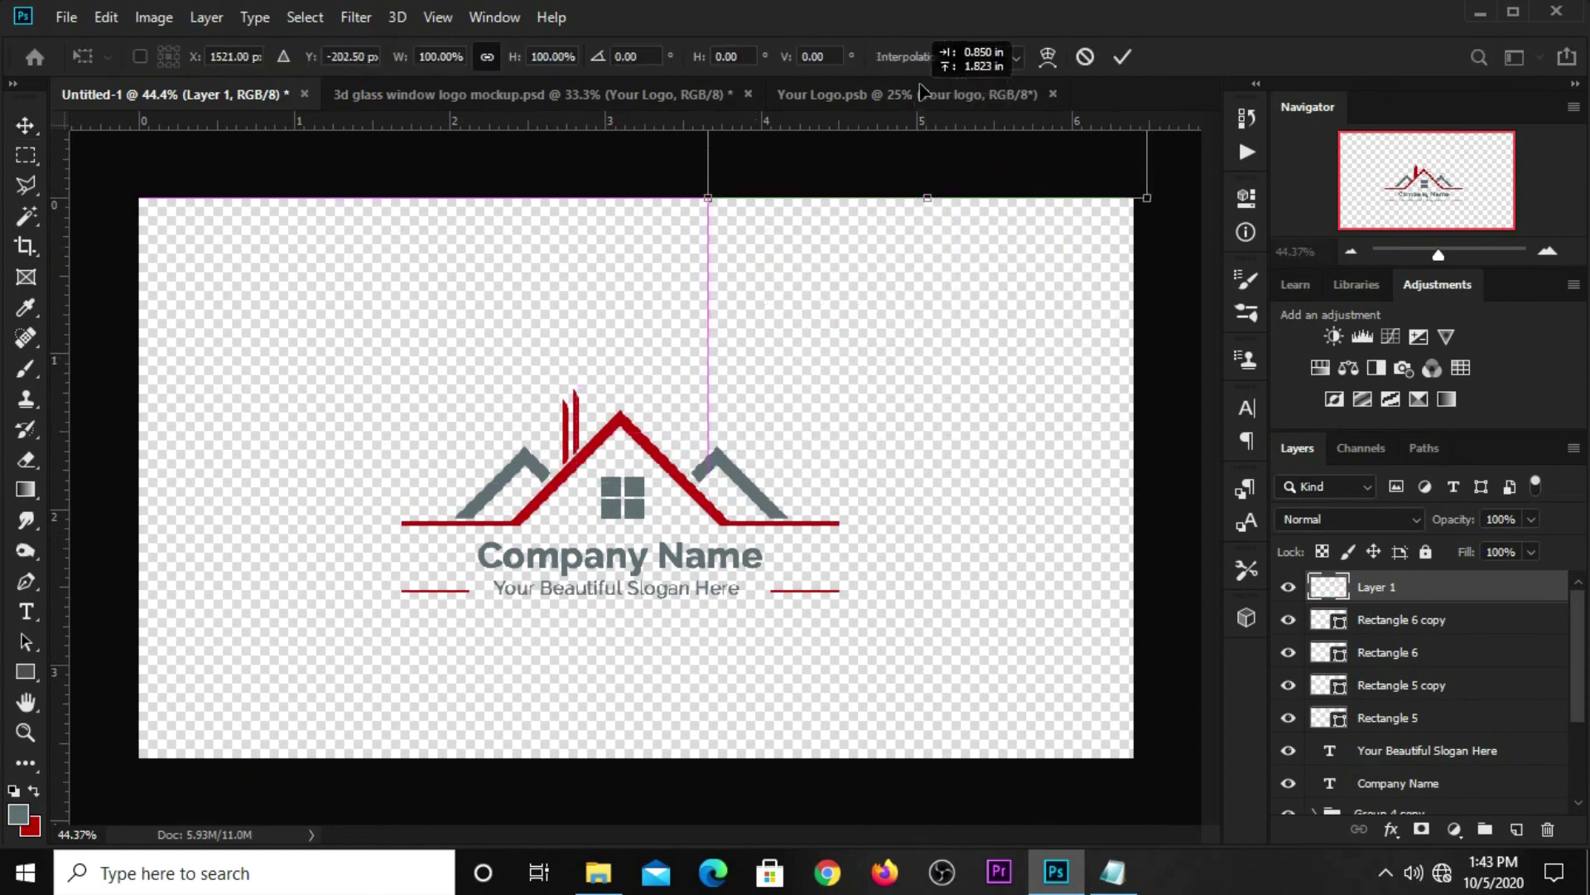
pyautogui.moveTo(911, 92); pyautogui.dragTo(875, 233)
pyautogui.click(1125, 56)
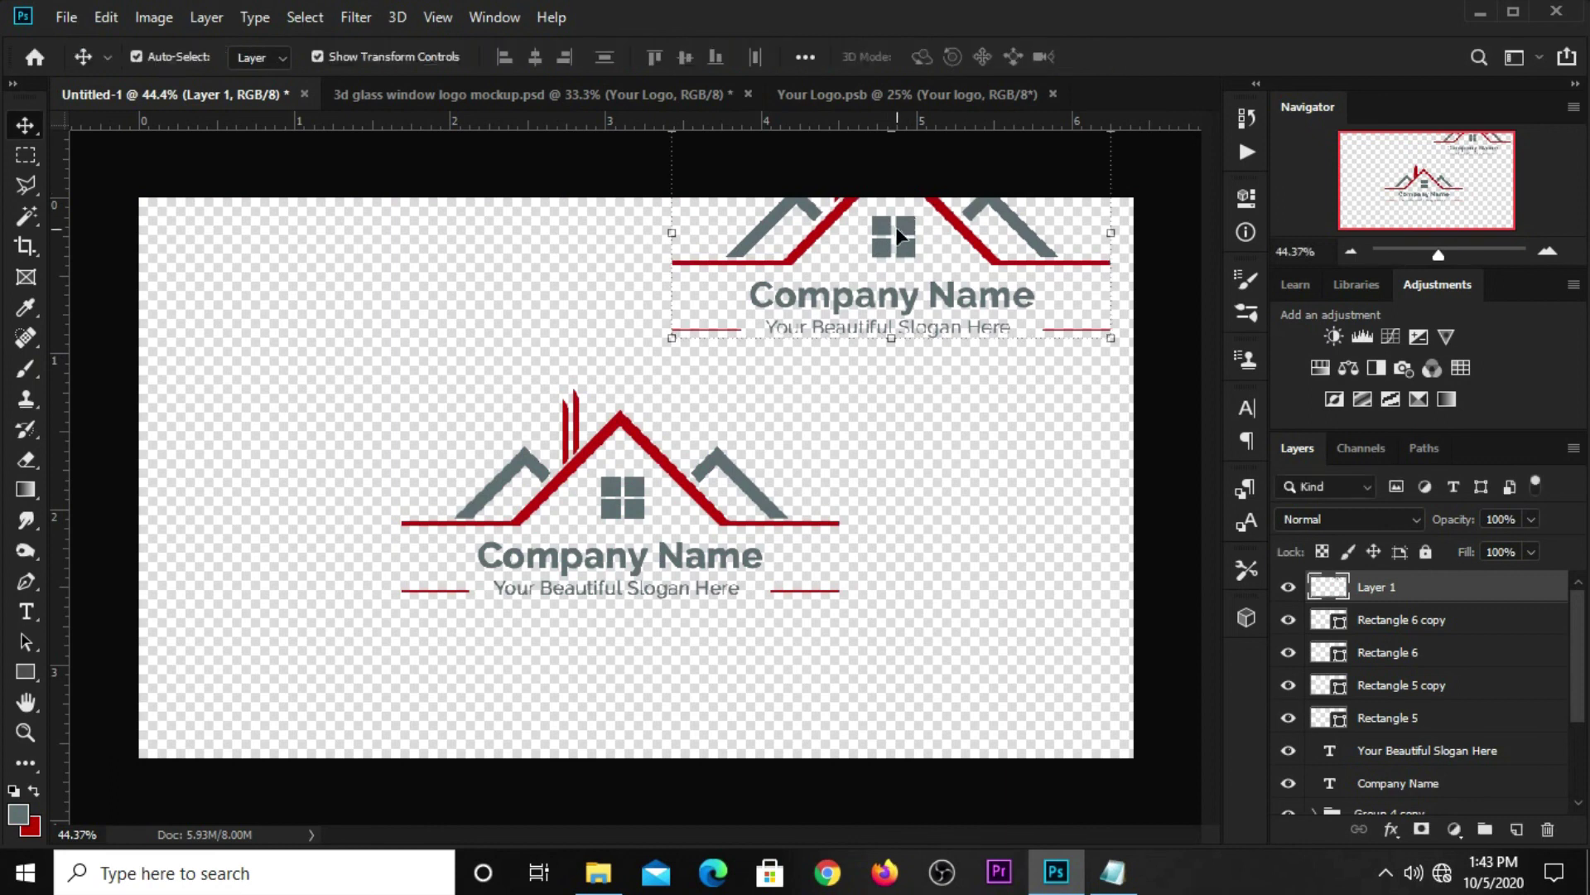
# Step: Drag the merged logo into Your Logo.psb and enlarge it to about 181%
pyautogui.click(927, 96)
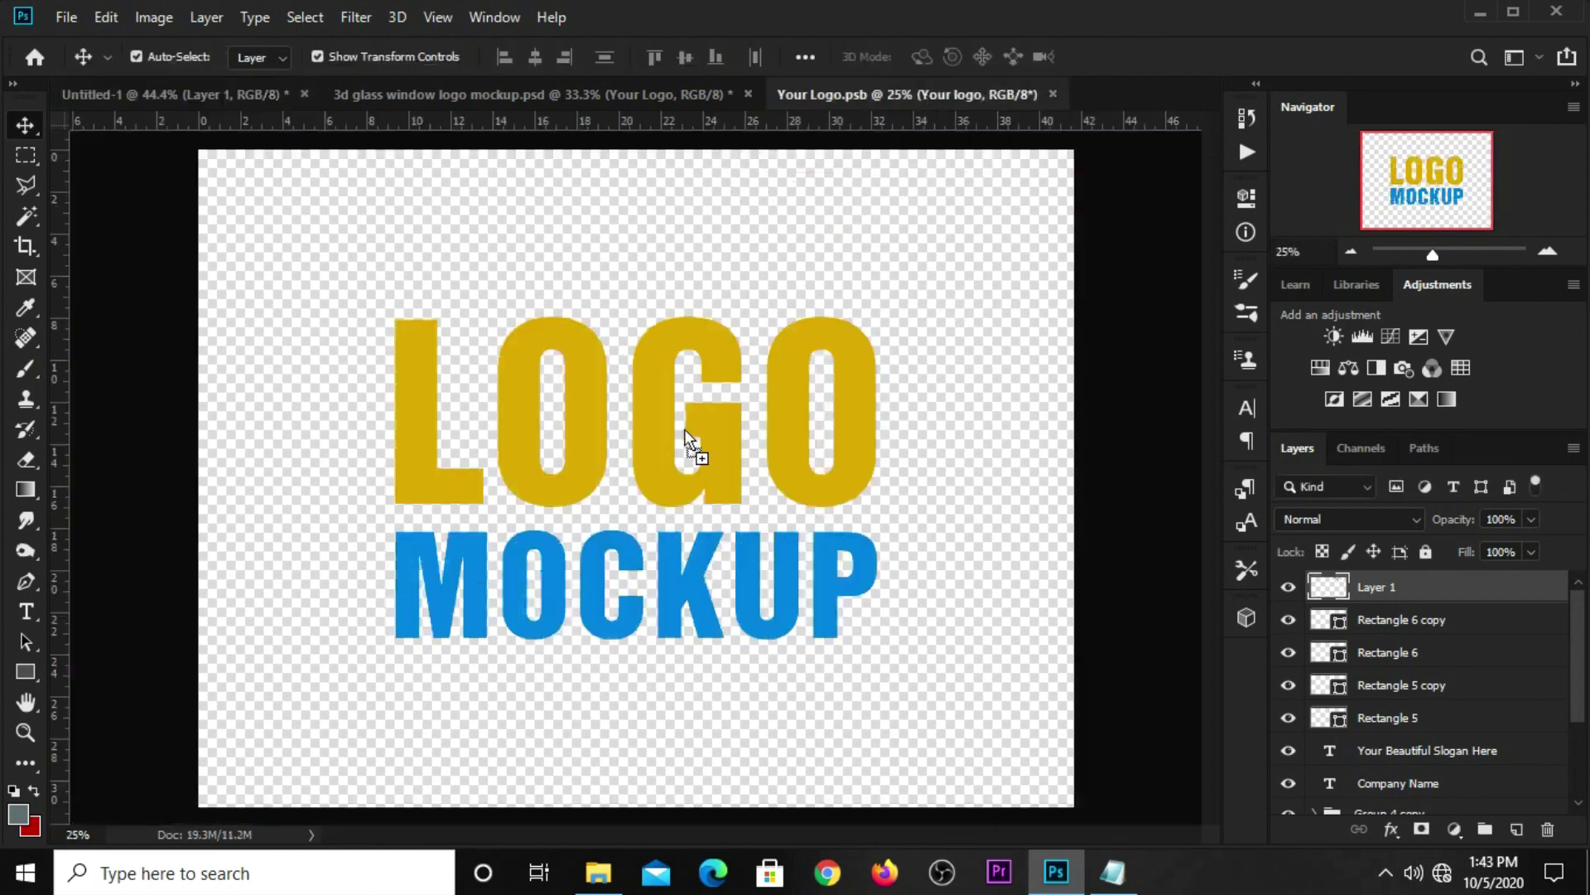
pyautogui.moveTo(863, 235); pyautogui.dragTo(692, 444)
pyautogui.click(908, 381)
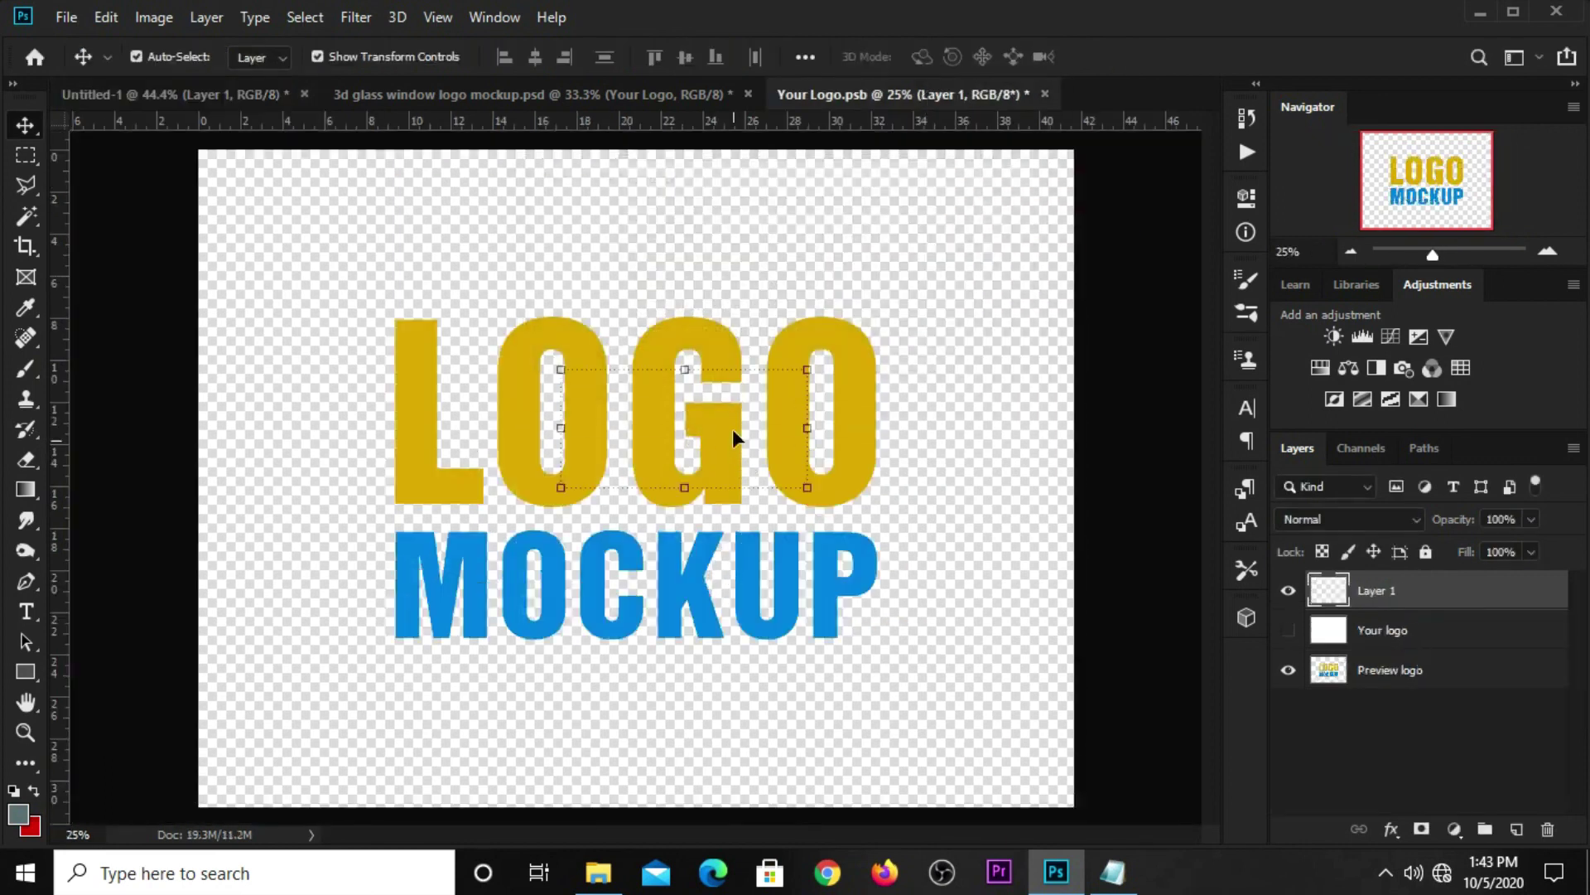
pyautogui.moveTo(692, 449); pyautogui.dragTo(693, 449)
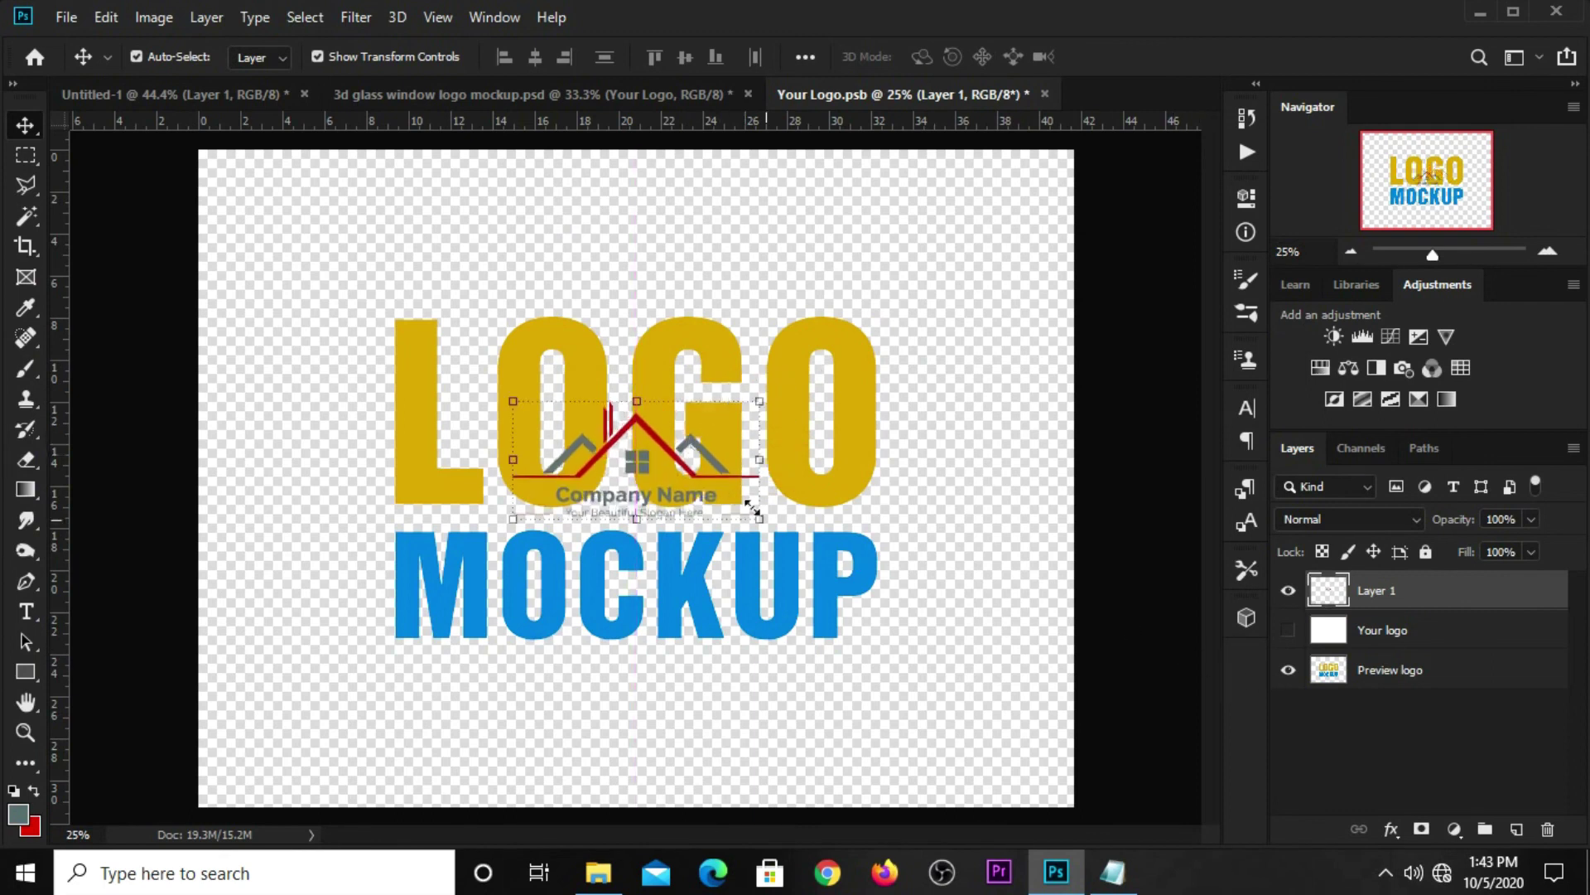
pyautogui.moveTo(631, 513); pyautogui.dragTo(636, 614)
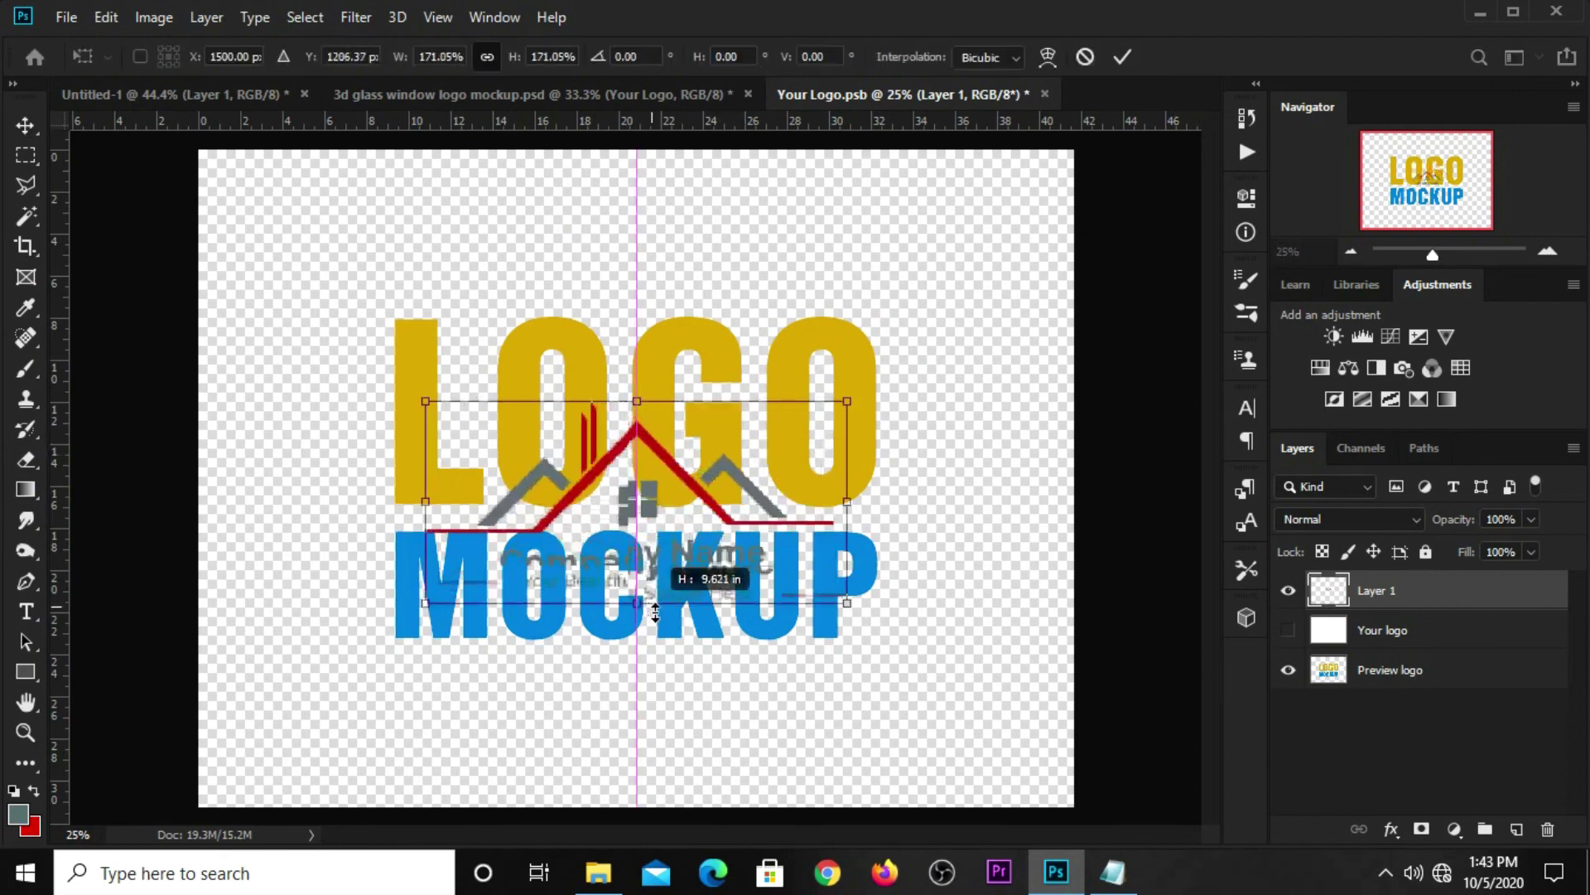
pyautogui.moveTo(667, 479); pyautogui.dragTo(667, 441)
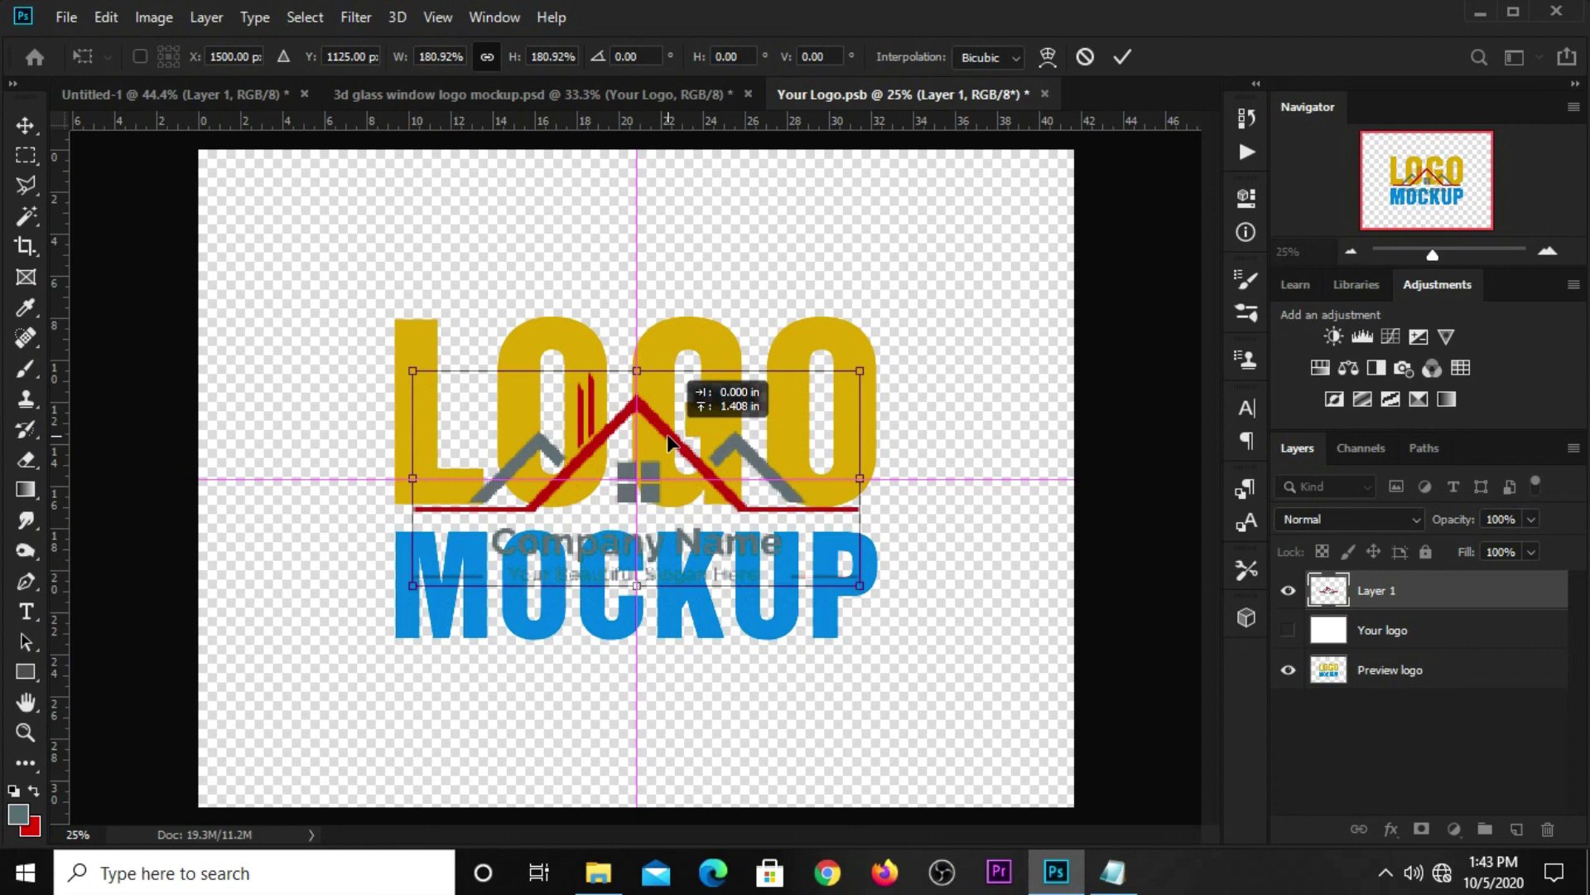
pyautogui.click(1122, 58)
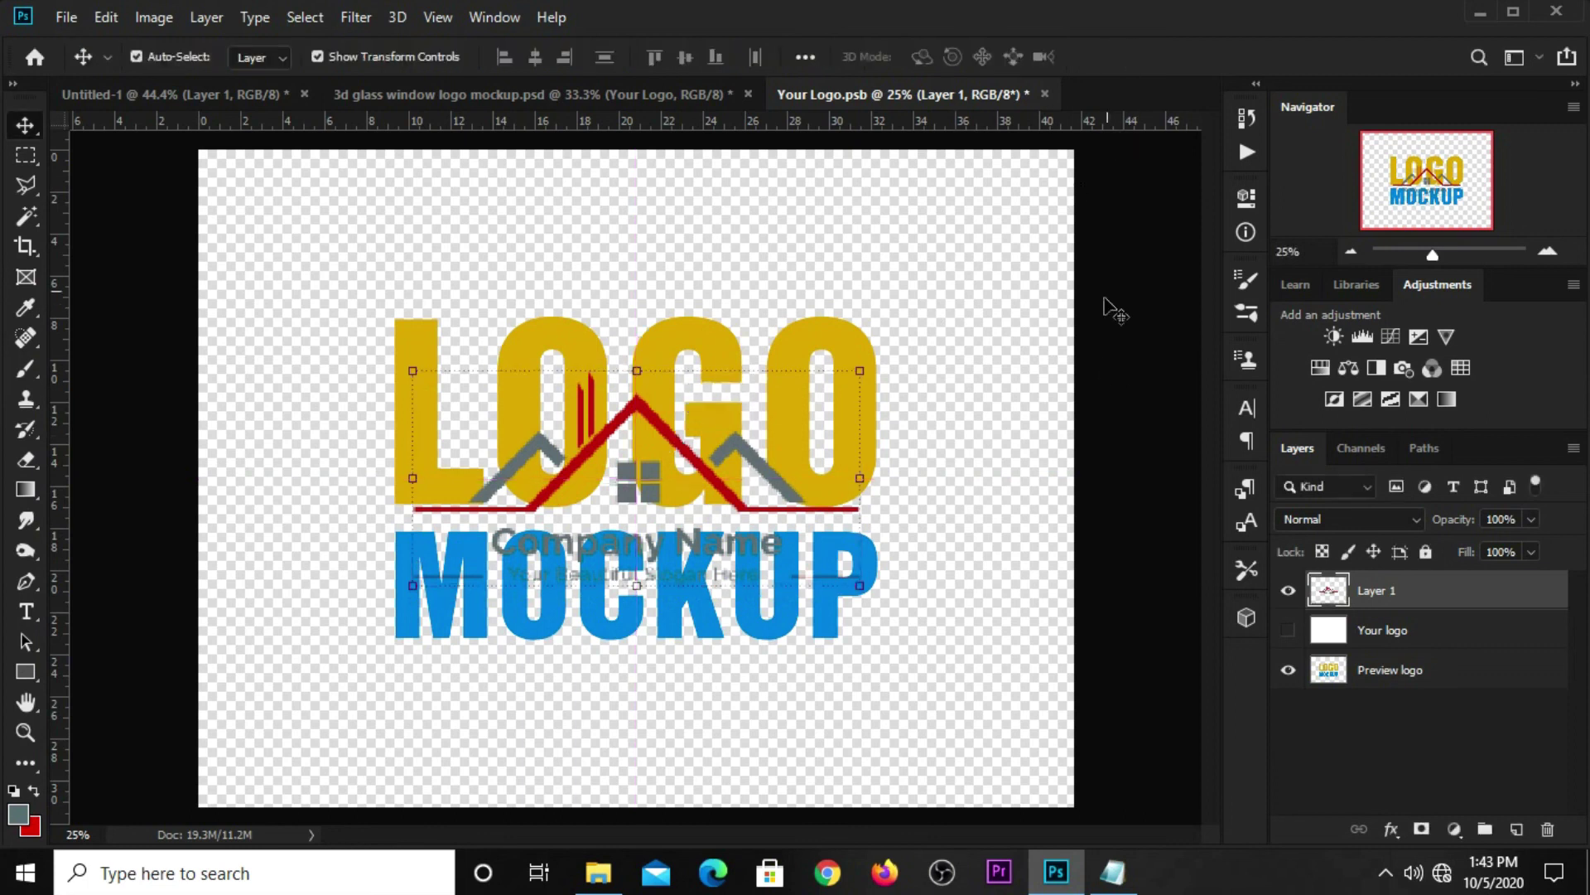
# Step: Hide the LOGO MOCKUP preview layer and centre the logo on the canvas
pyautogui.click(1289, 669)
pyautogui.hotkey('ctrl', 'a')
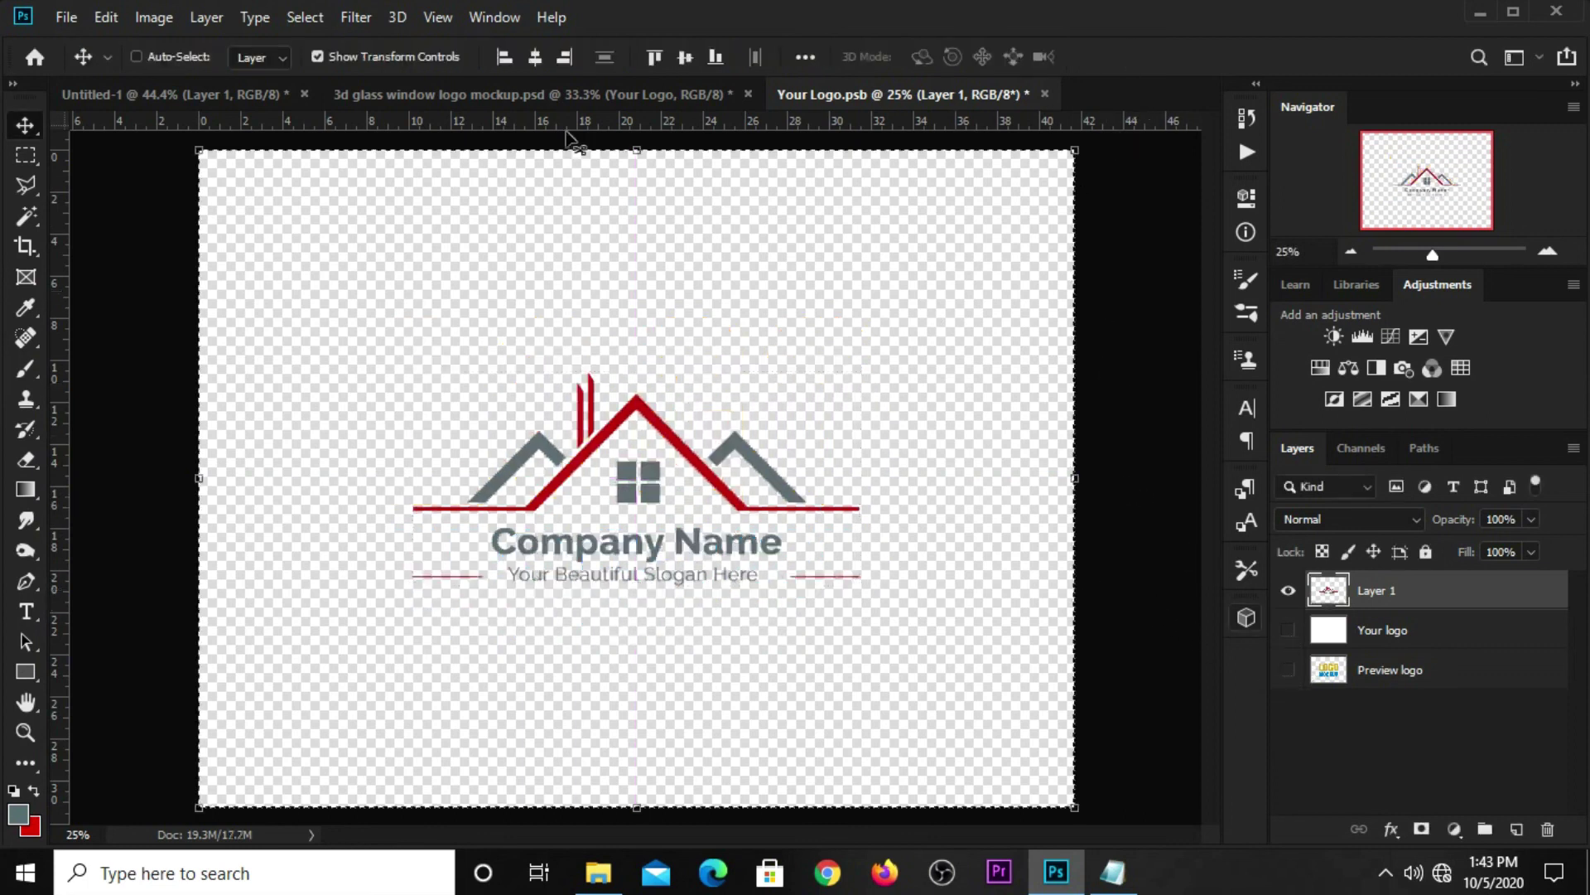
pyautogui.click(684, 57)
pyautogui.hotkey('ctrl', 'd')
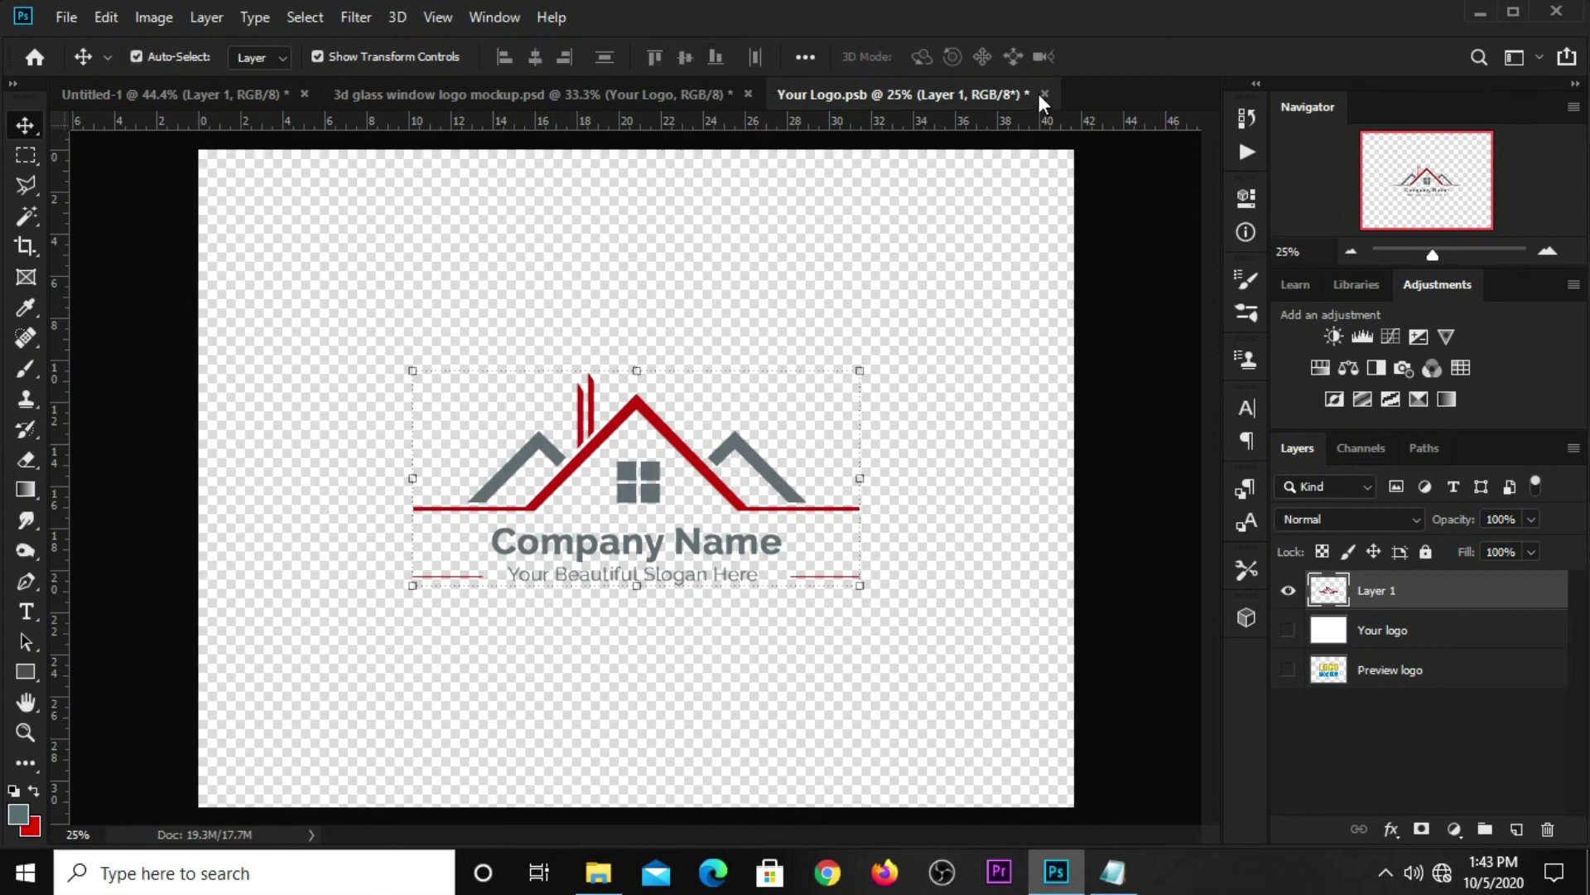
# Step: Save and close Your Logo.psb, then view the result in 3d glass window logo mockup.psd
pyautogui.click(1043, 96)
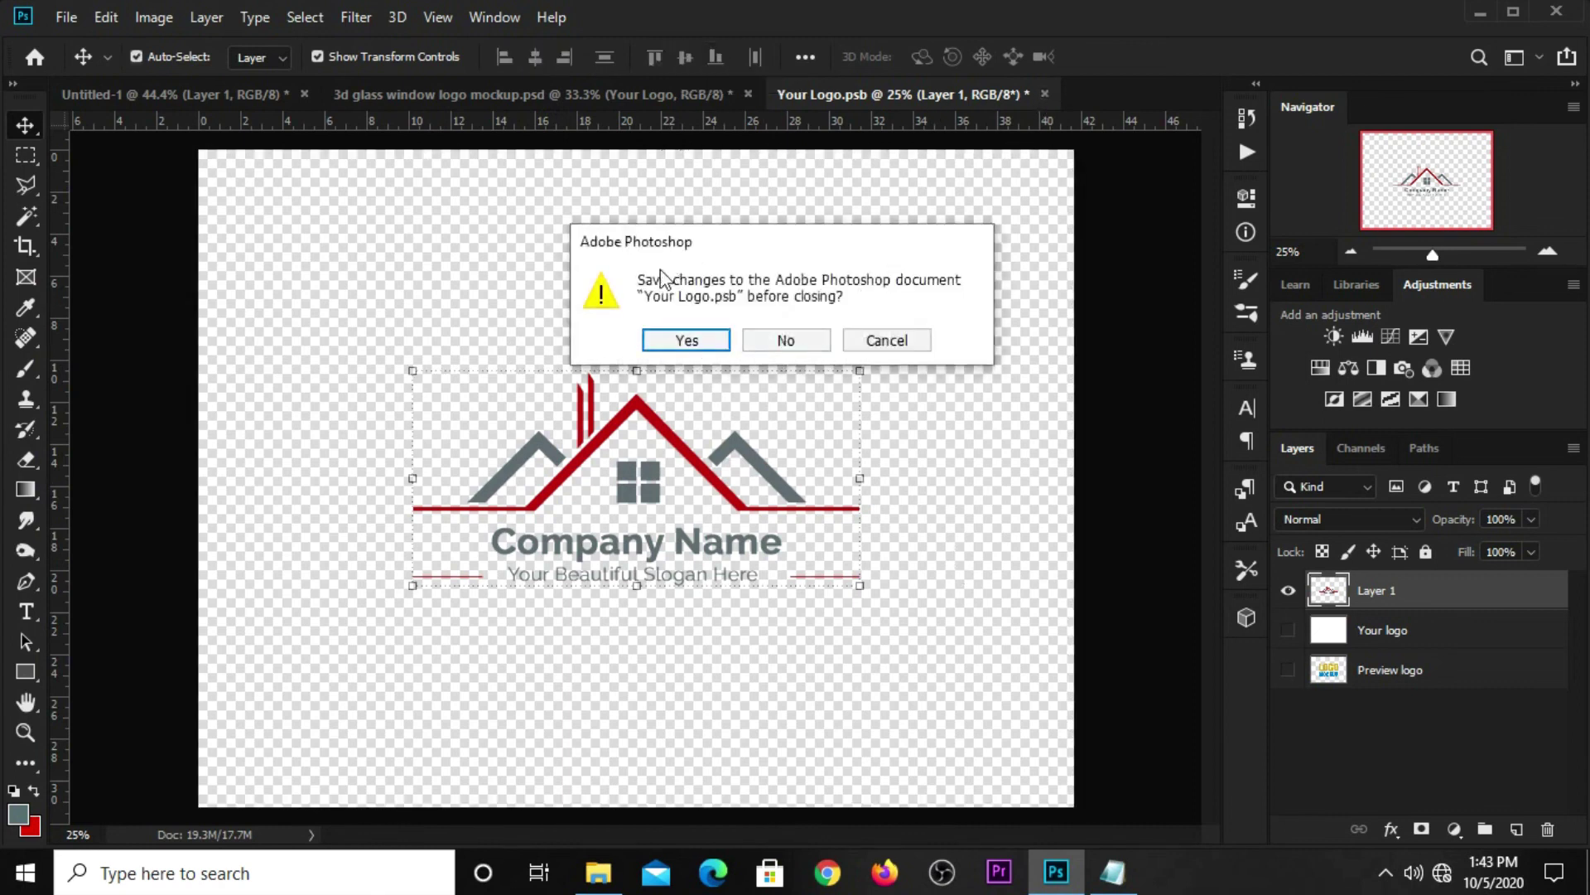
pyautogui.click(685, 340)
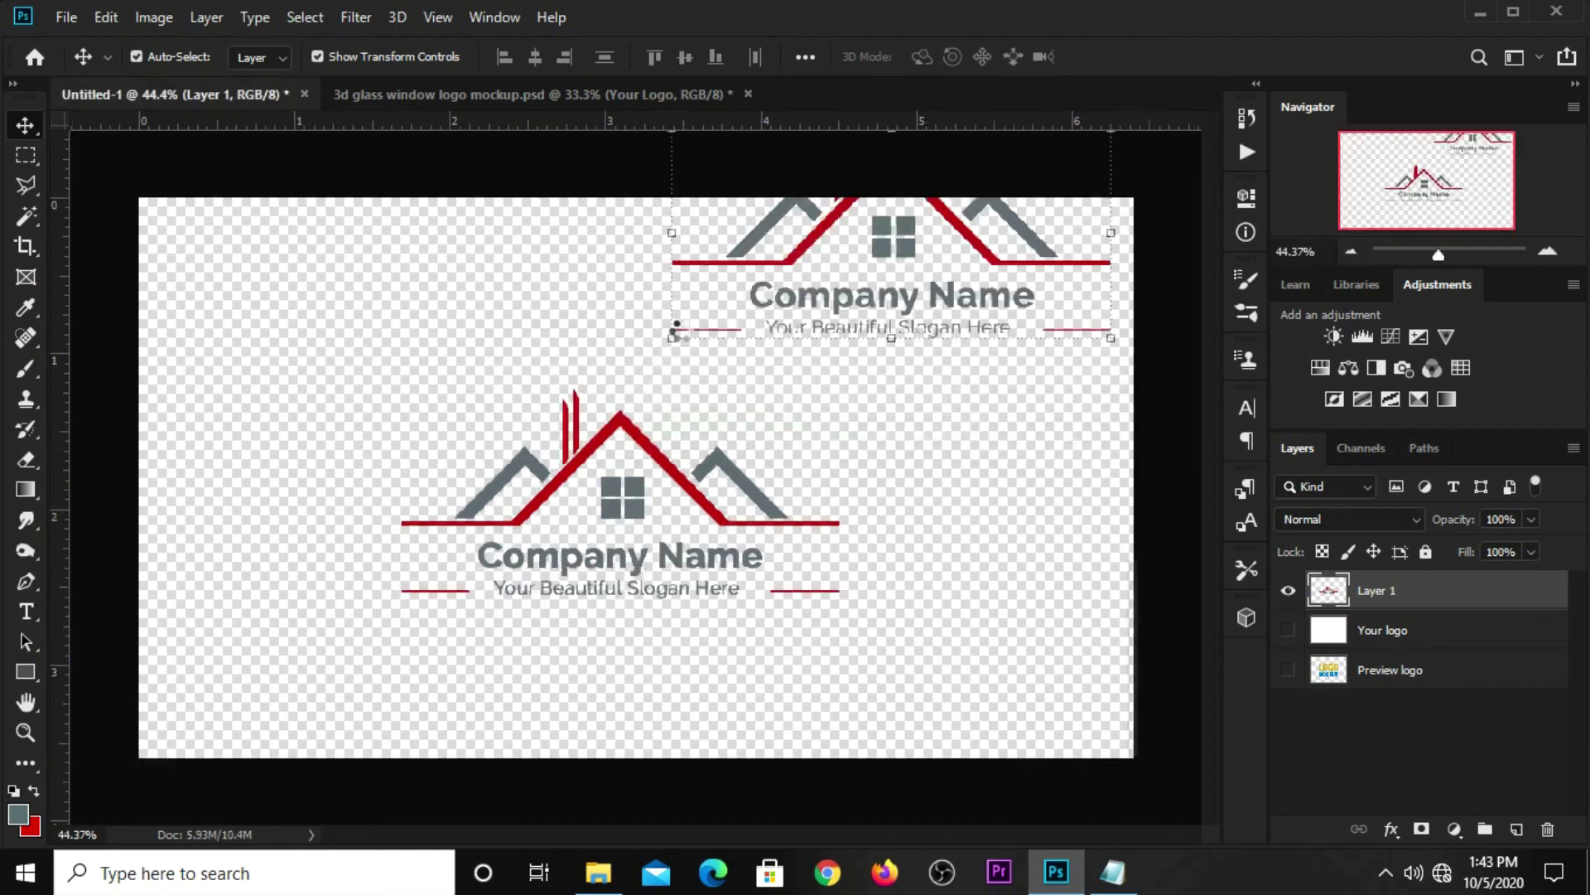
pyautogui.click(481, 91)
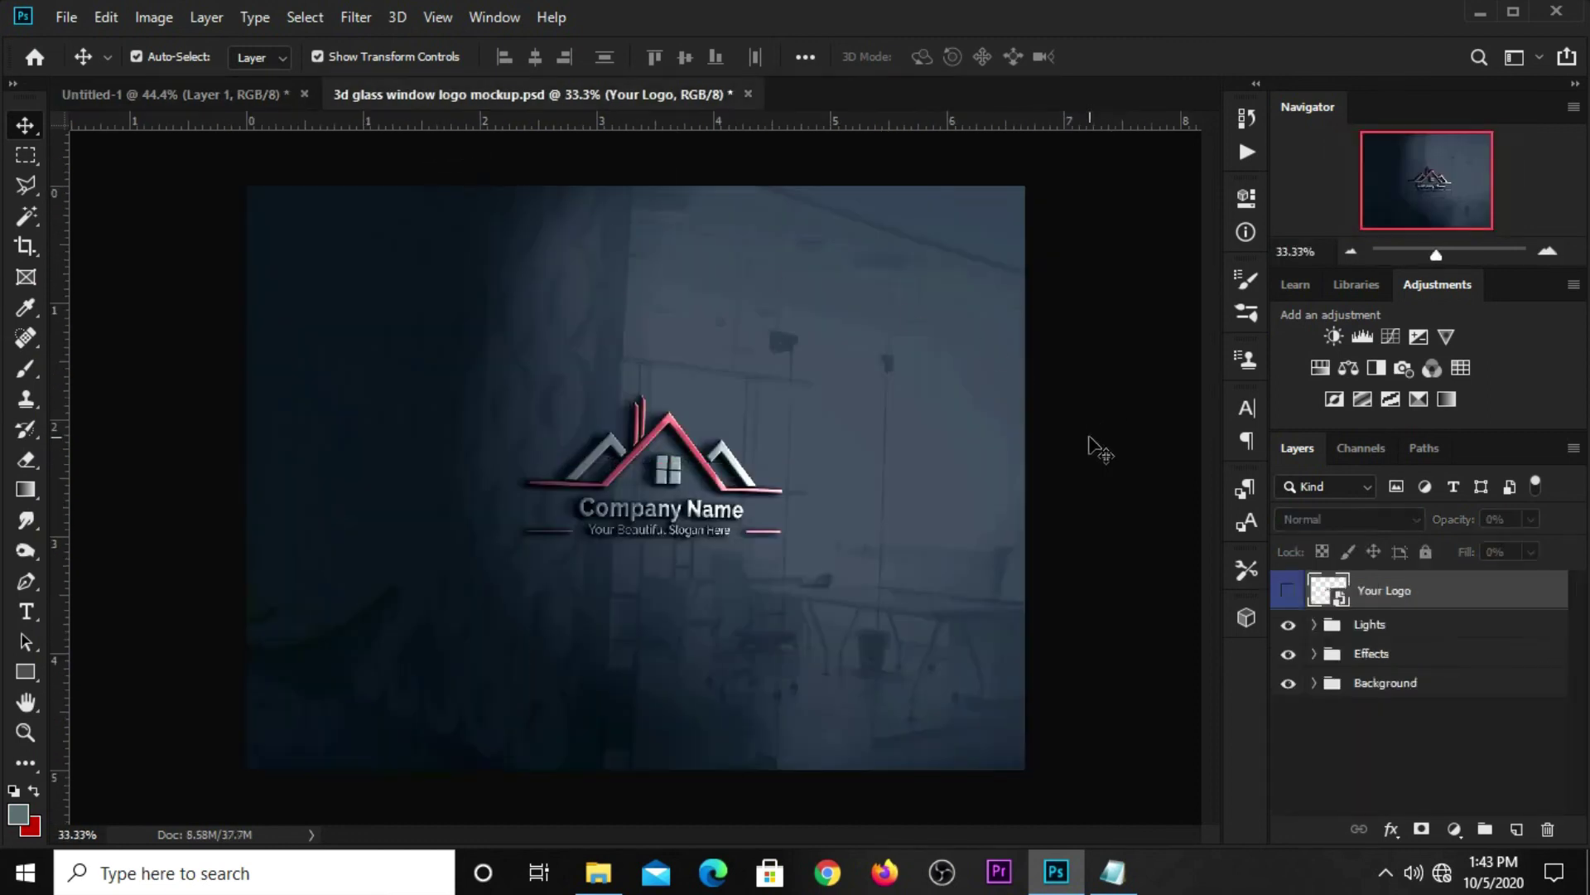
pyautogui.scroll(1, 1090, 444)
pyautogui.scroll(1, 1090, 444)
pyautogui.scroll(1, 1090, 444)
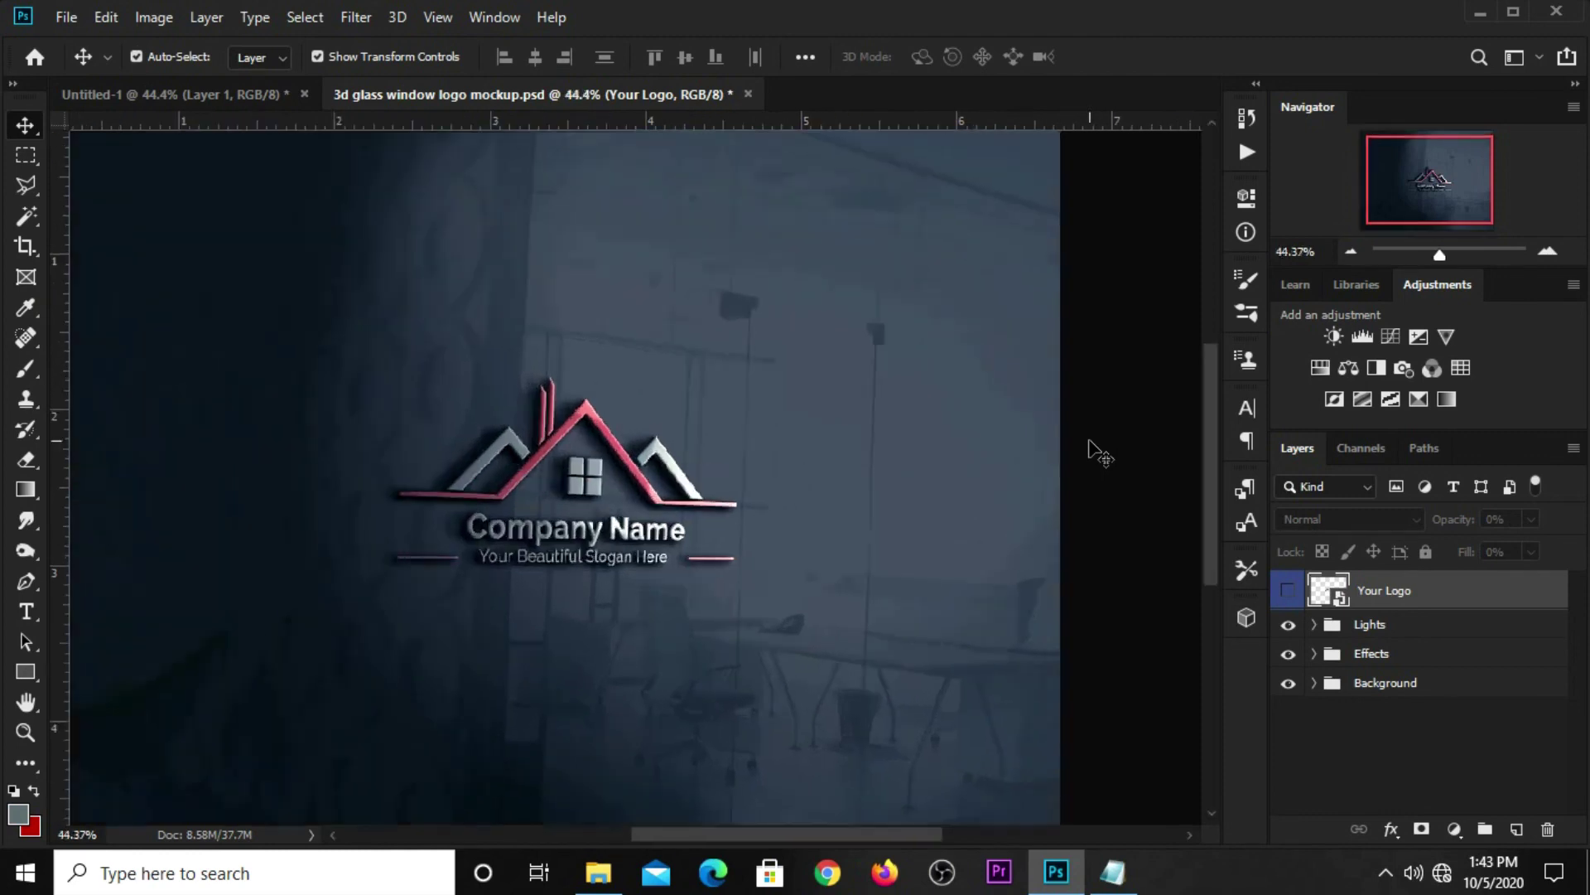
pyautogui.scroll(-2, 1100, 454)
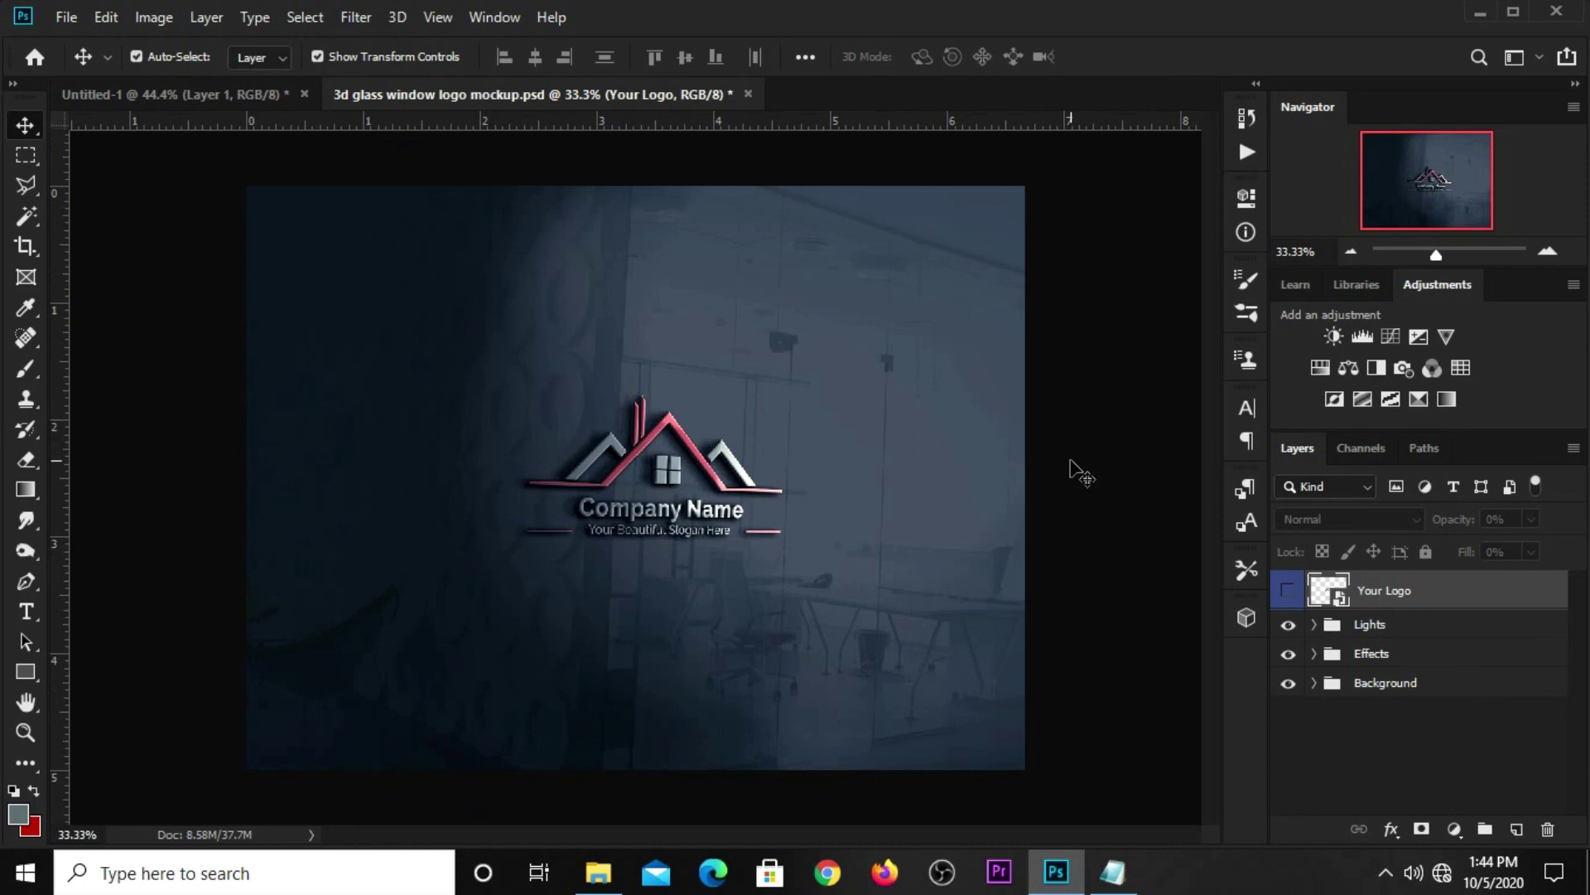
pyautogui.scroll(1, 1077, 472)
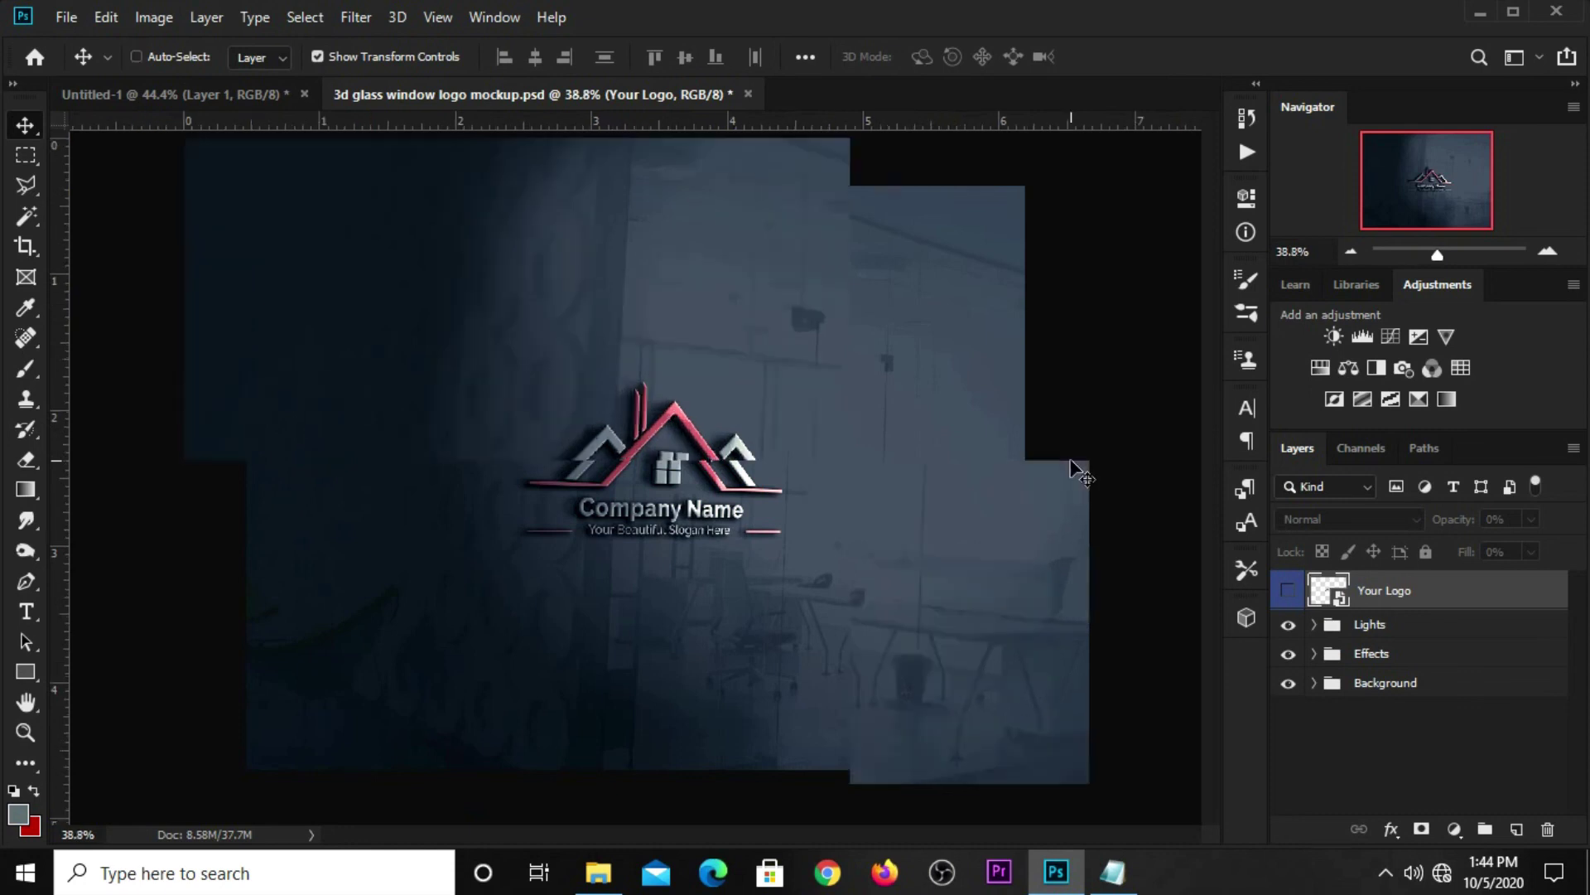